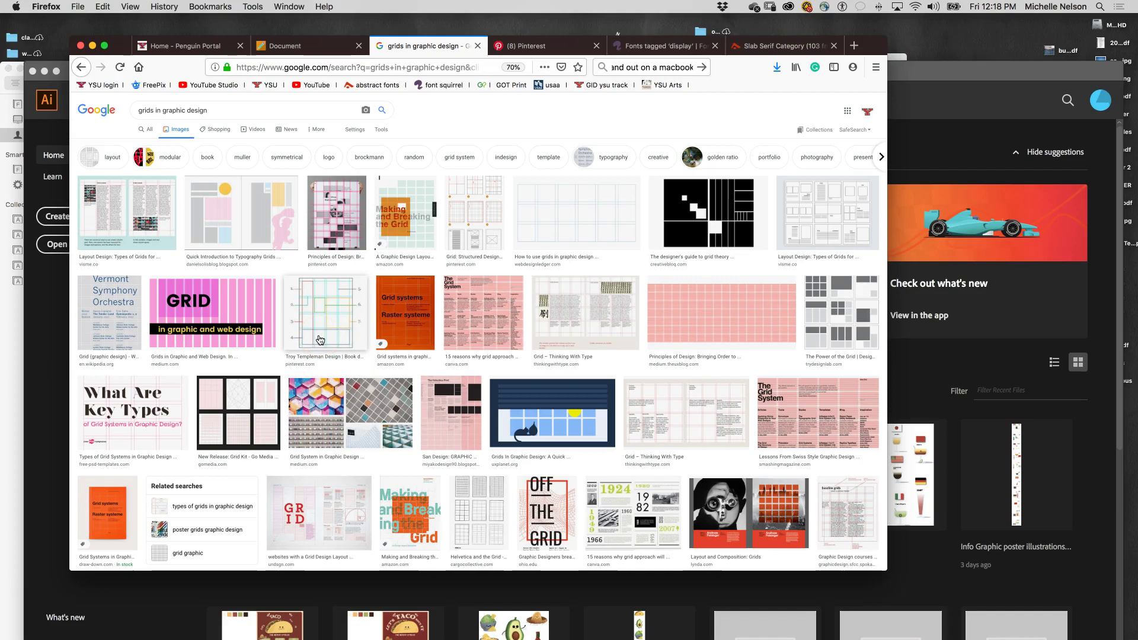
Preview the image result titled "15 reasons why grid approach will improve your design".
{"action": "left_click", "coordinate": [614, 531]}
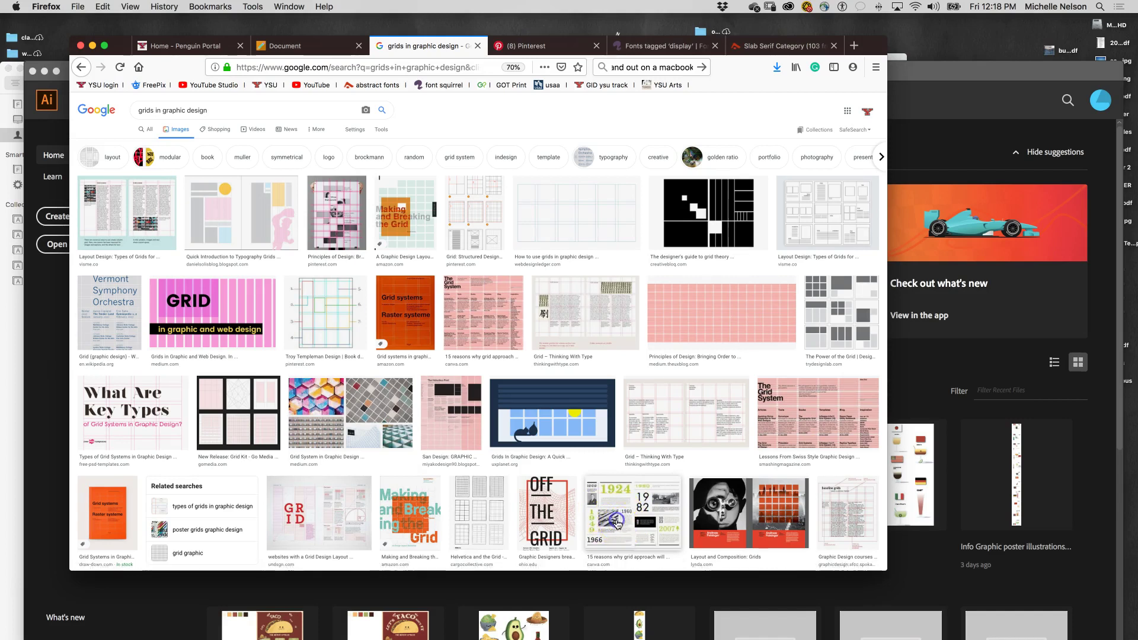
{"action": "left_click", "coordinate": [619, 528]}
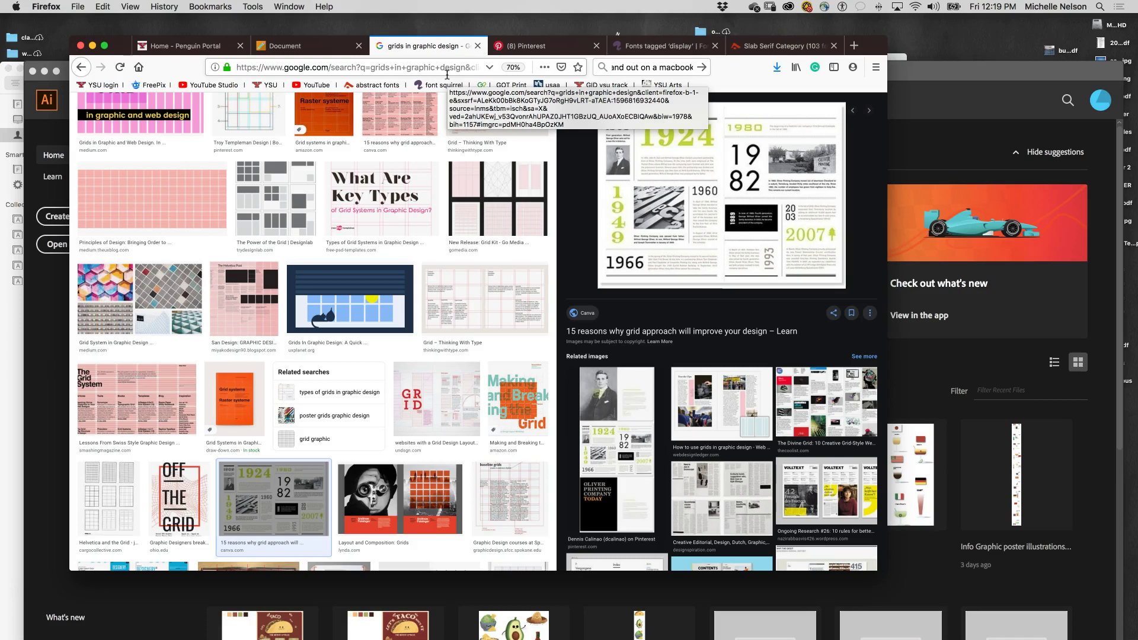
Switch to Illustrator and move its window up into the corner of the display.
{"action": "left_click", "coordinate": [981, 62]}
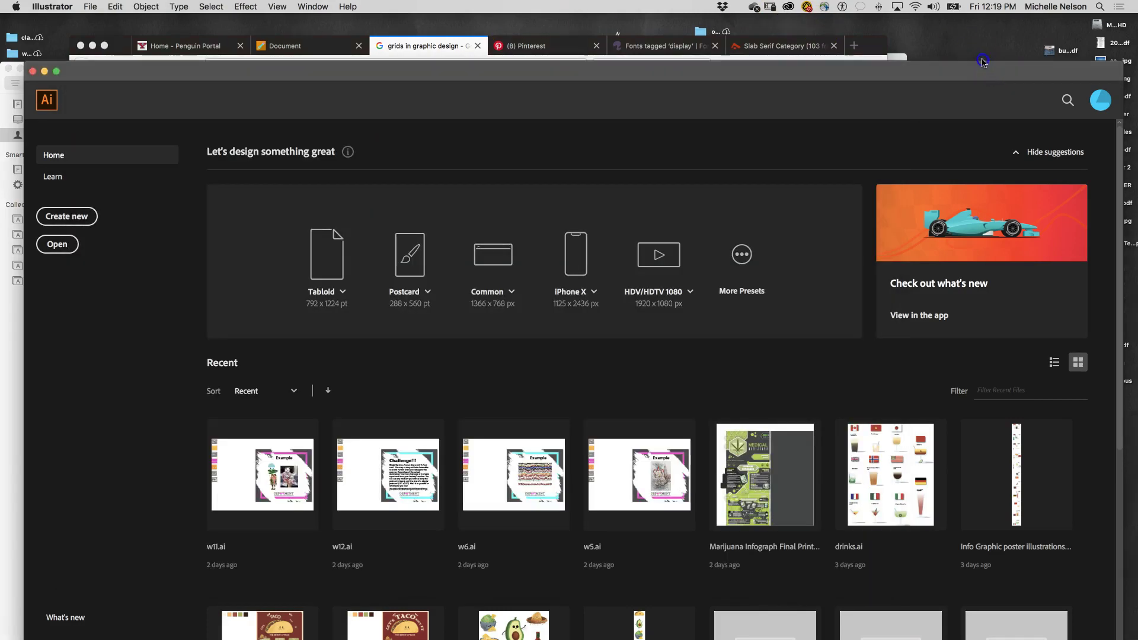
{"action": "left_click_drag", "start_coordinate": [975, 76], "coordinate": [955, 31]}
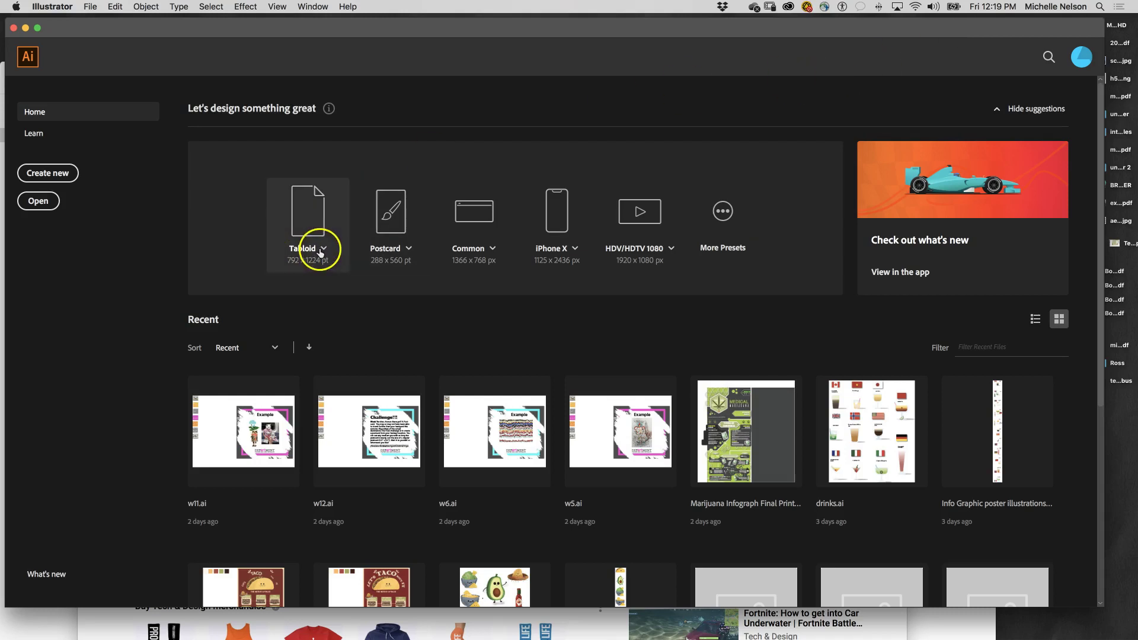
{"action": "left_click_drag", "start_coordinate": [296, 27], "coordinate": [292, 26]}
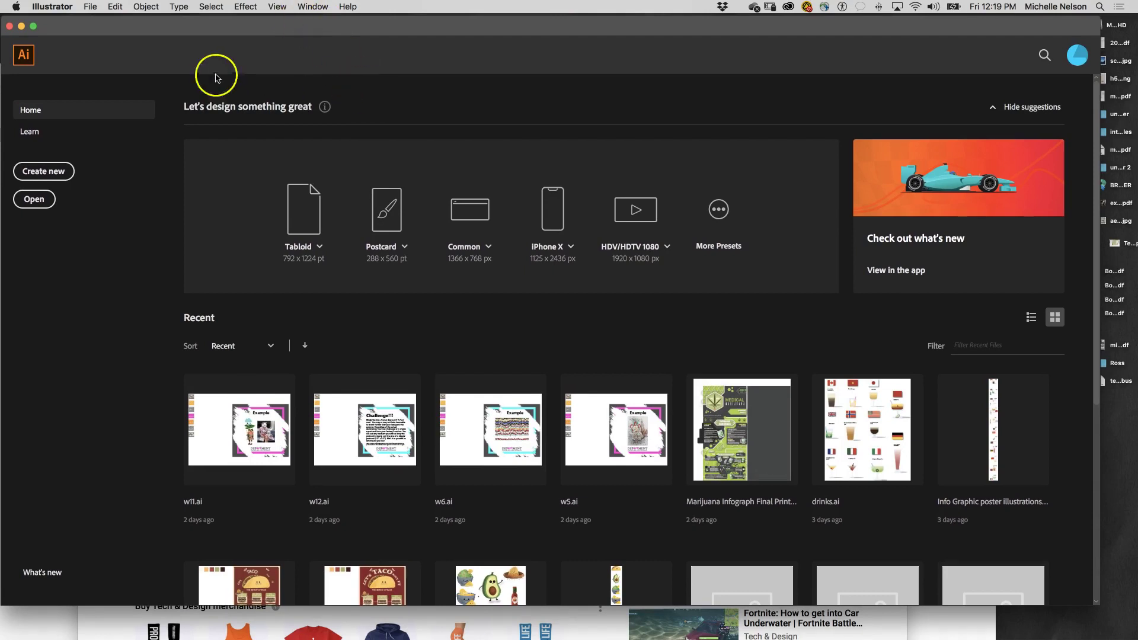
Start a new document and choose the Print presets after comparing them with the Web presets.
{"action": "left_click", "coordinate": [90, 7]}
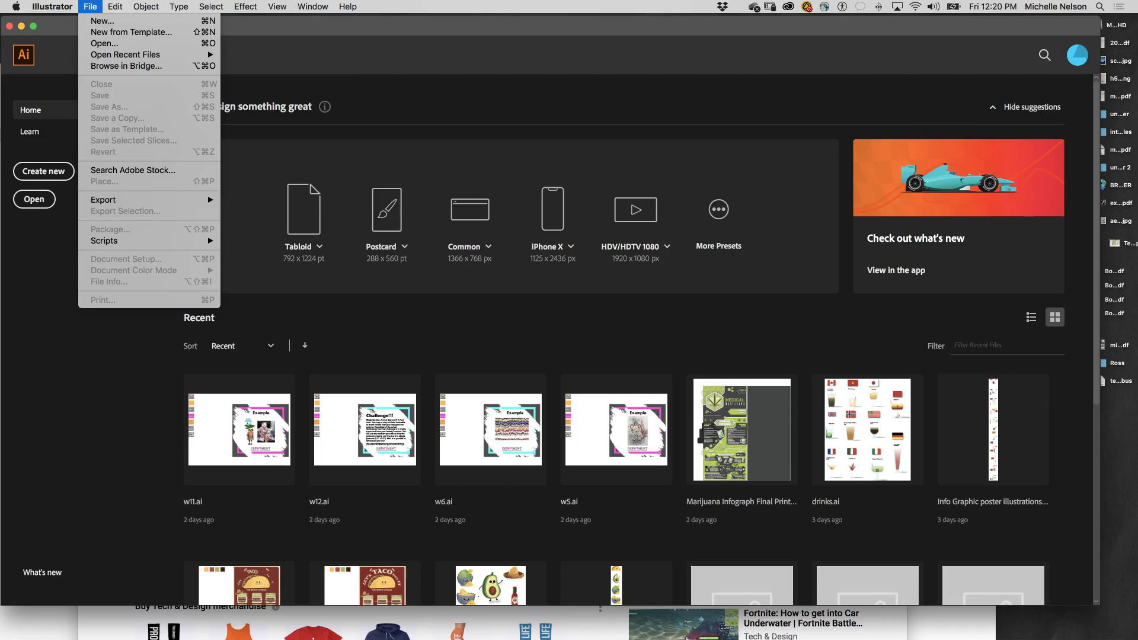
{"action": "left_click", "coordinate": [93, 22]}
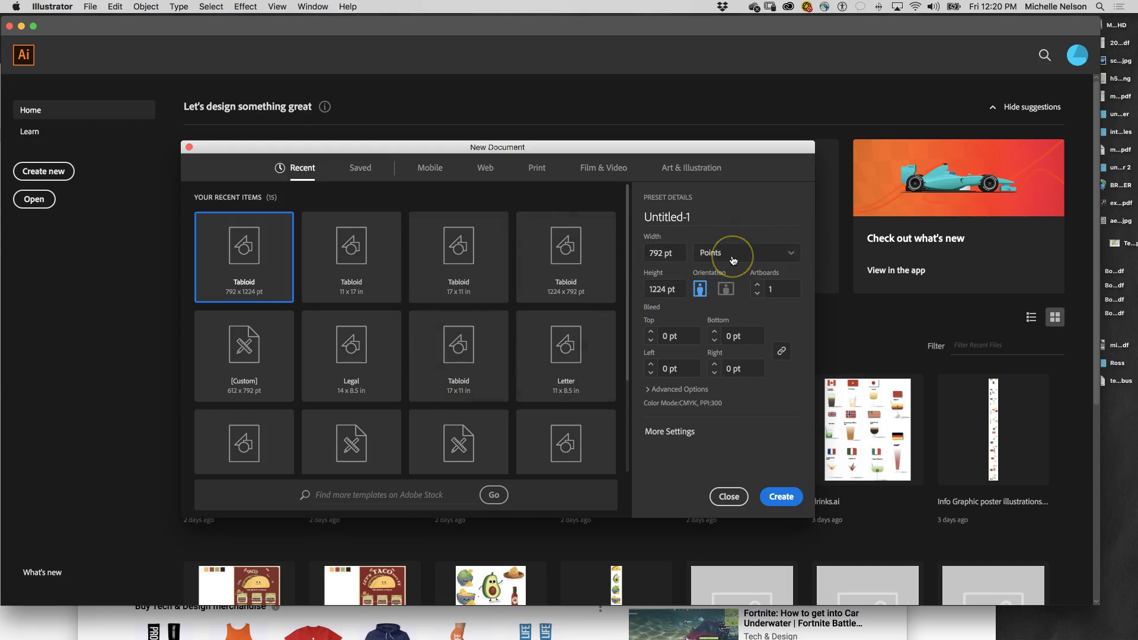
{"action": "left_click", "coordinate": [527, 171]}
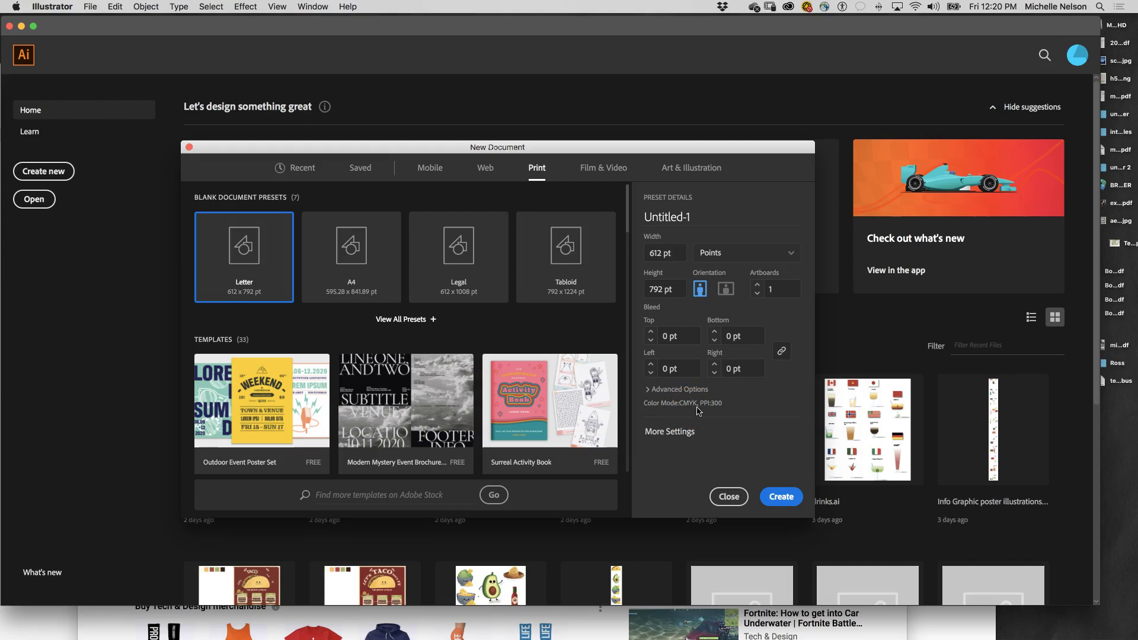
{"action": "left_click", "coordinate": [485, 168]}
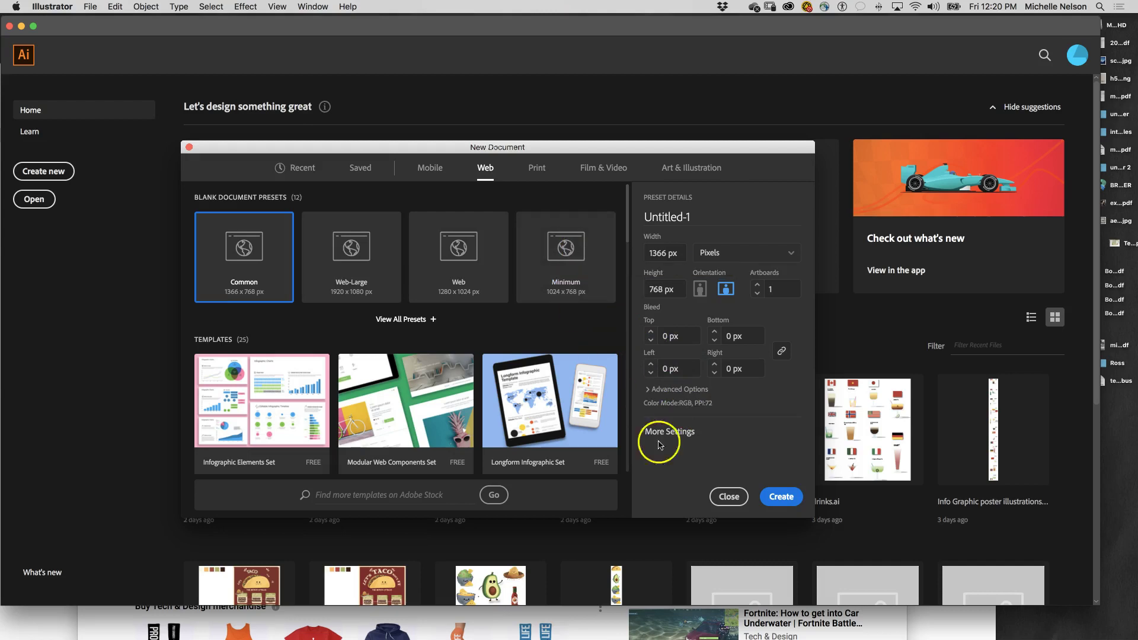
{"action": "left_click", "coordinate": [537, 170]}
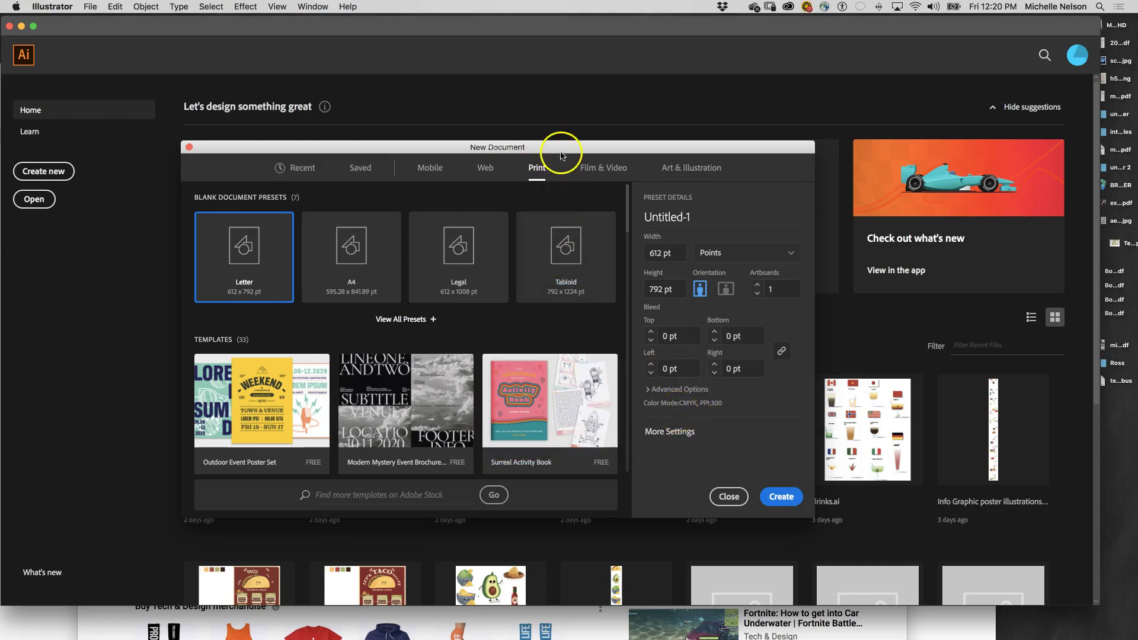
{"action": "left_click_drag", "start_coordinate": [563, 150], "coordinate": [472, 86]}
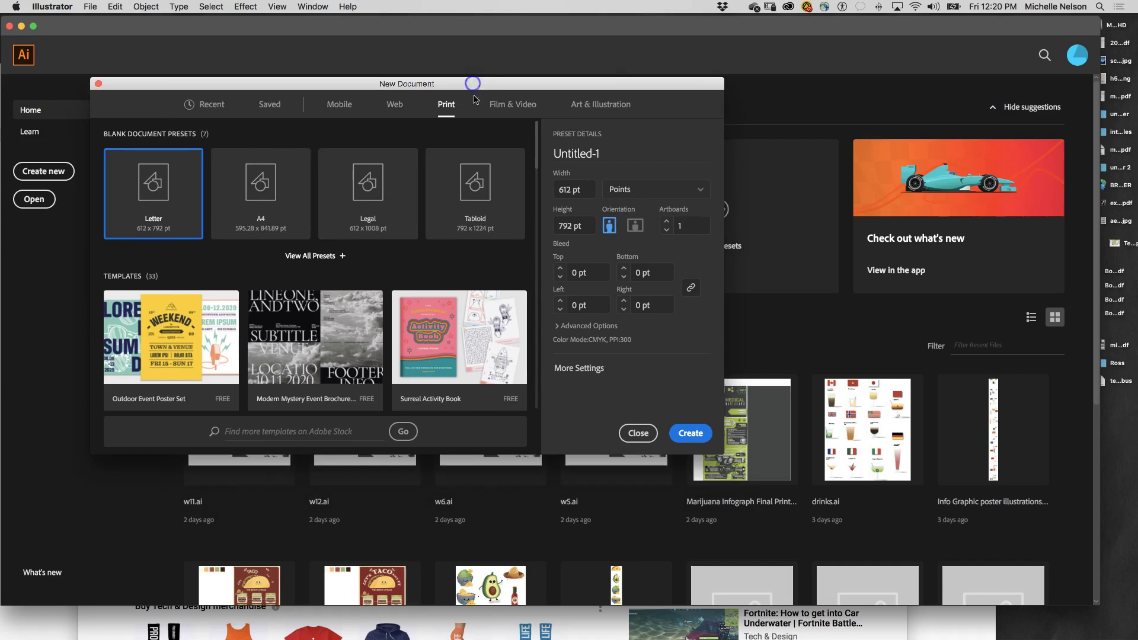
Set the new document's units to inches, its width to 24 in and its height to 20 in.
{"action": "left_click", "coordinate": [630, 190]}
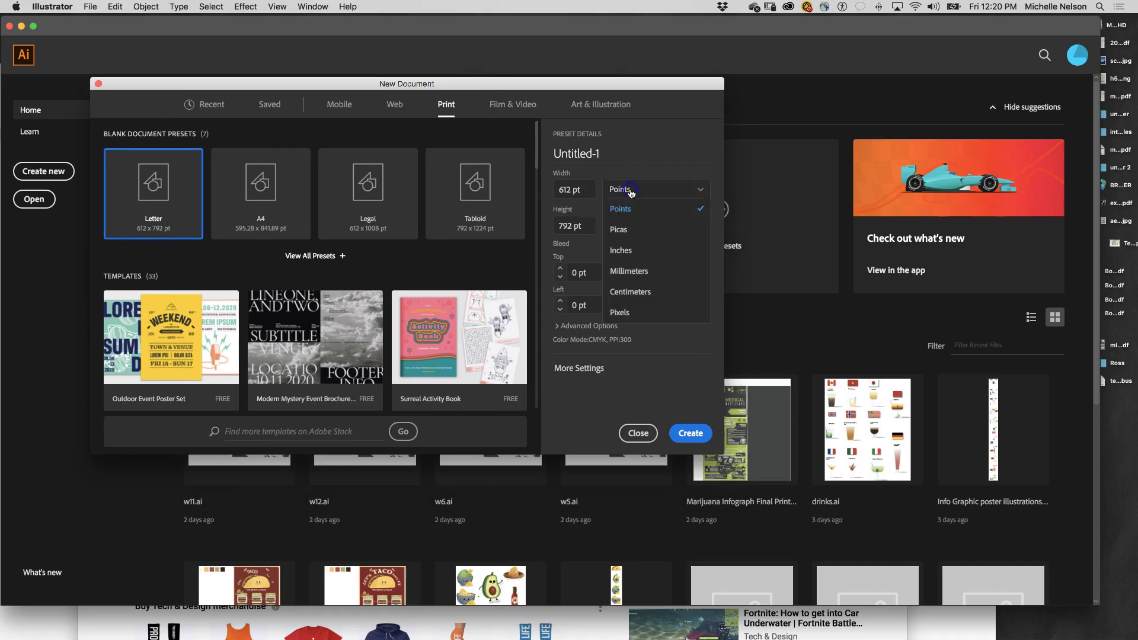
{"action": "left_click", "coordinate": [627, 252]}
{"action": "left_click", "coordinate": [627, 252]}
{"action": "left_click", "coordinate": [586, 189]}
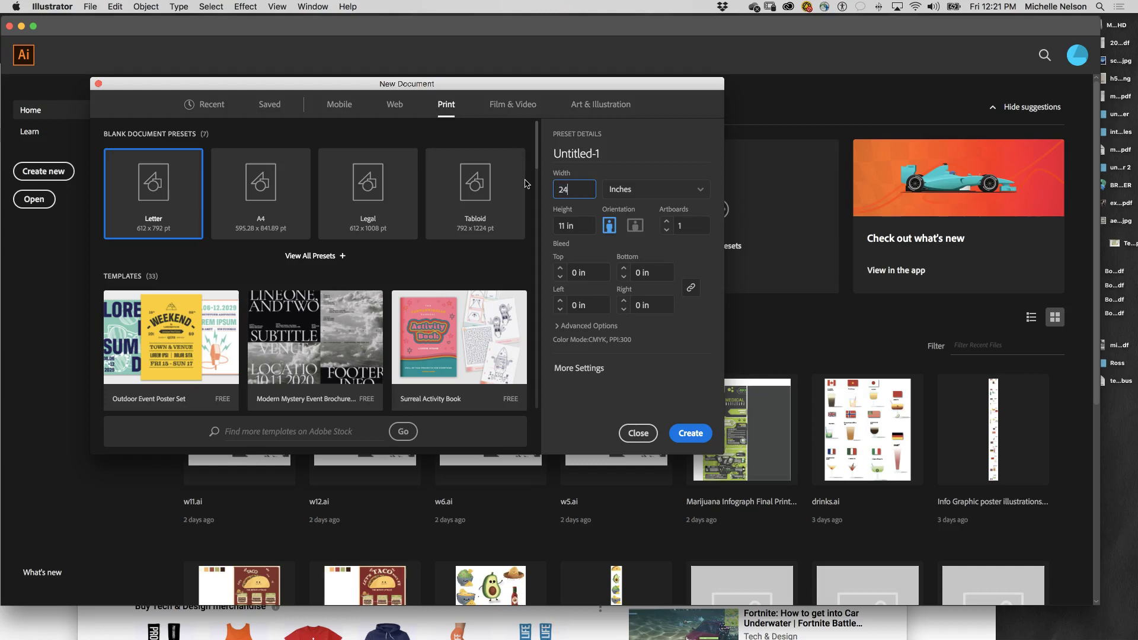
{"action": "key", "text": "BackSpace"}
{"action": "key", "text": "Tab"}
{"action": "scroll", "coordinate": [521, 229], "scroll_direction": "down", "scroll_amount": 1}
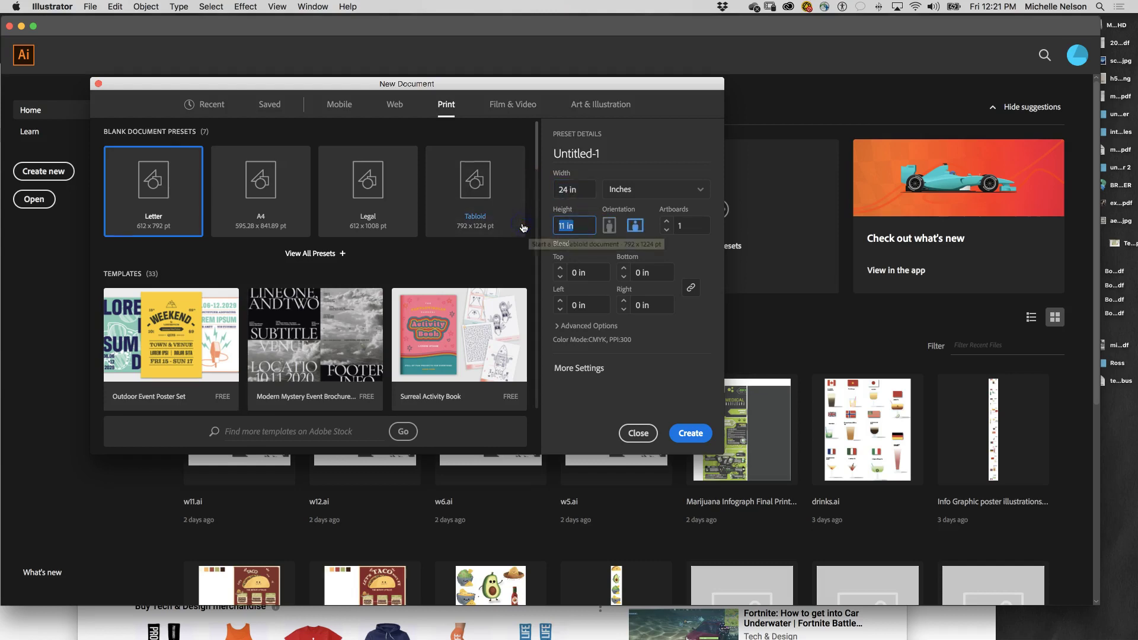
{"action": "type", "text": "20"}
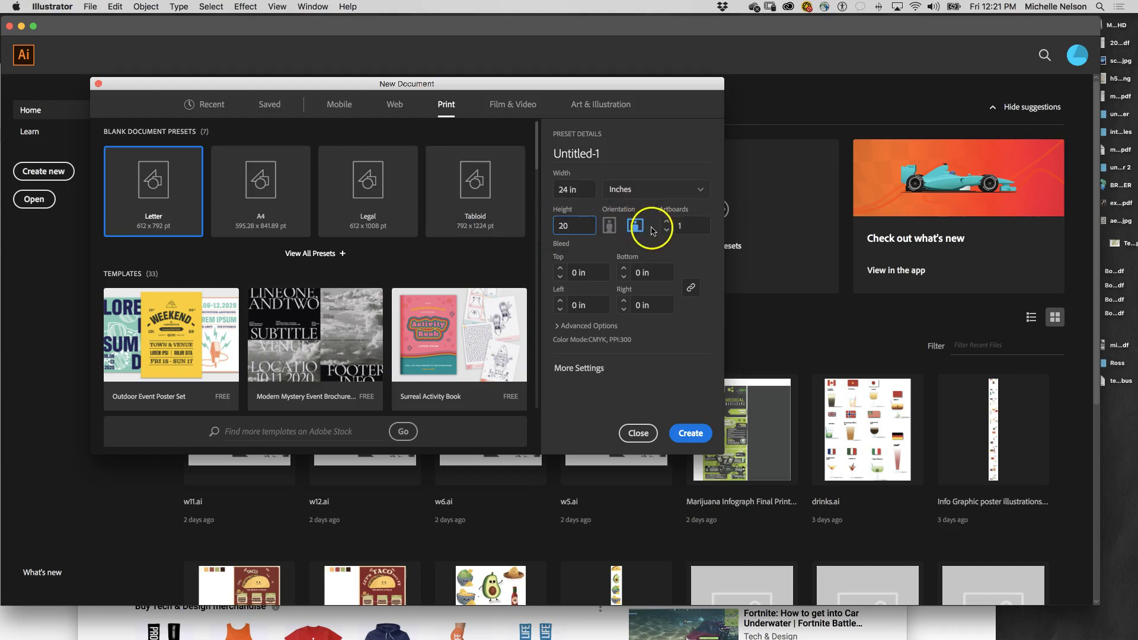
Try other document widths of 20 in and 4 in, and look at the additional document settings.
{"action": "left_click", "coordinate": [572, 189]}
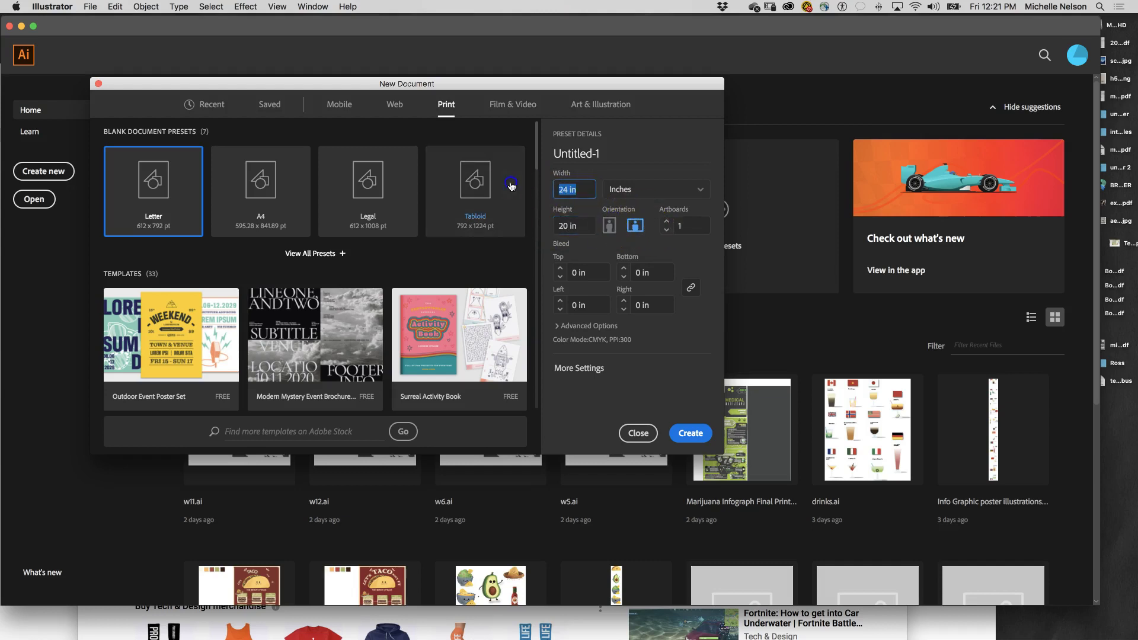
{"action": "type", "text": "20"}
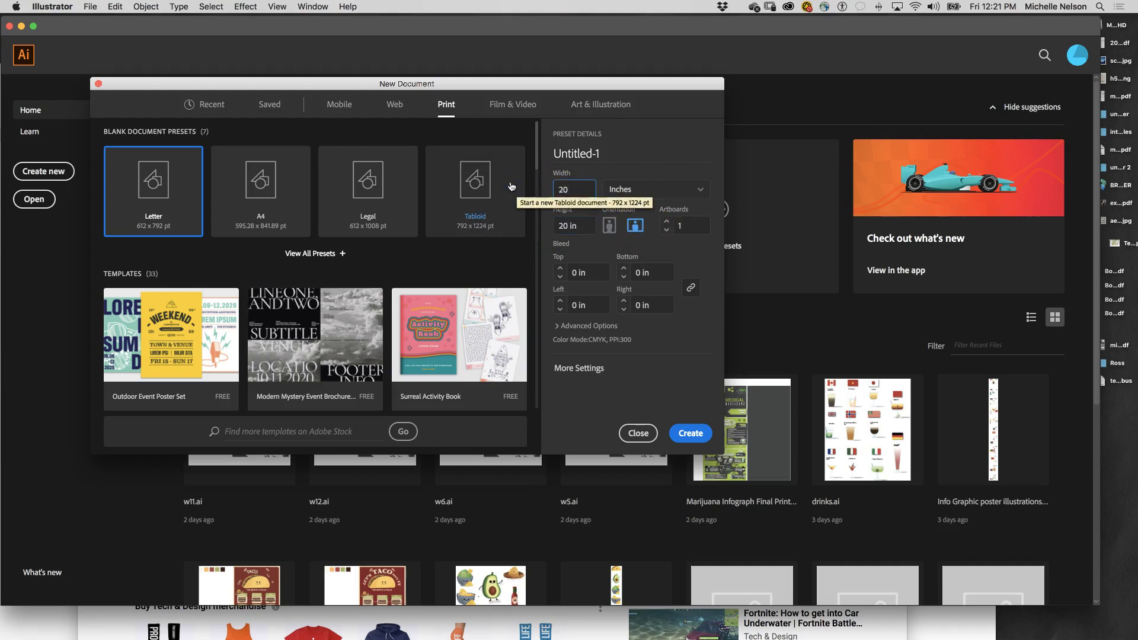
{"action": "left_click", "coordinate": [569, 187]}
{"action": "left_click", "coordinate": [565, 190]}
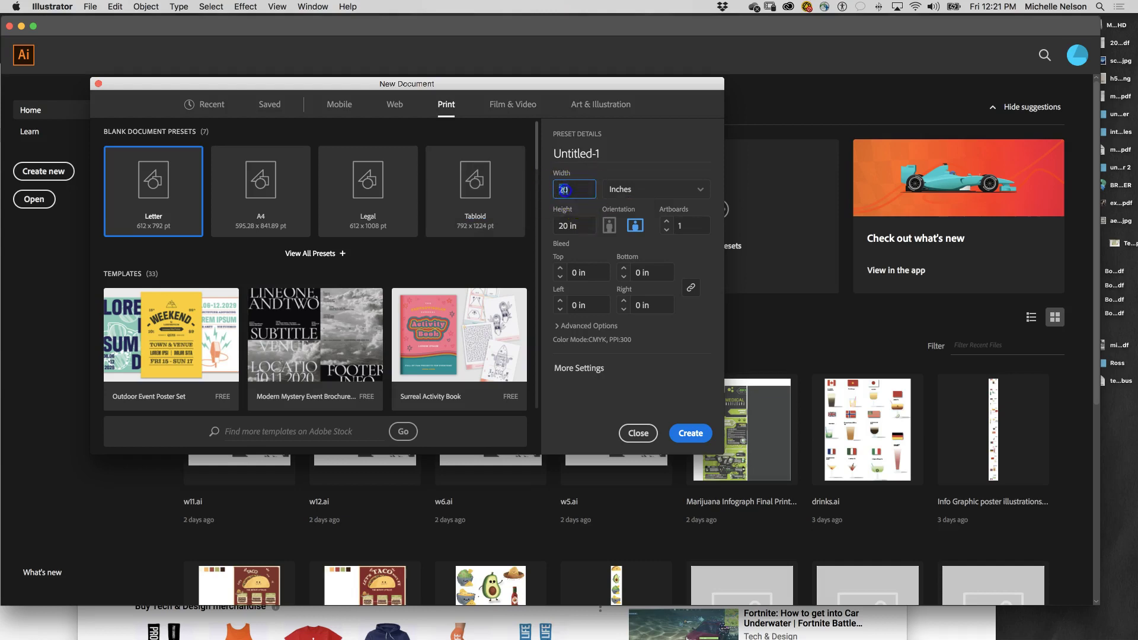
{"action": "type", "text": "4"}
{"action": "left_click", "coordinate": [580, 369]}
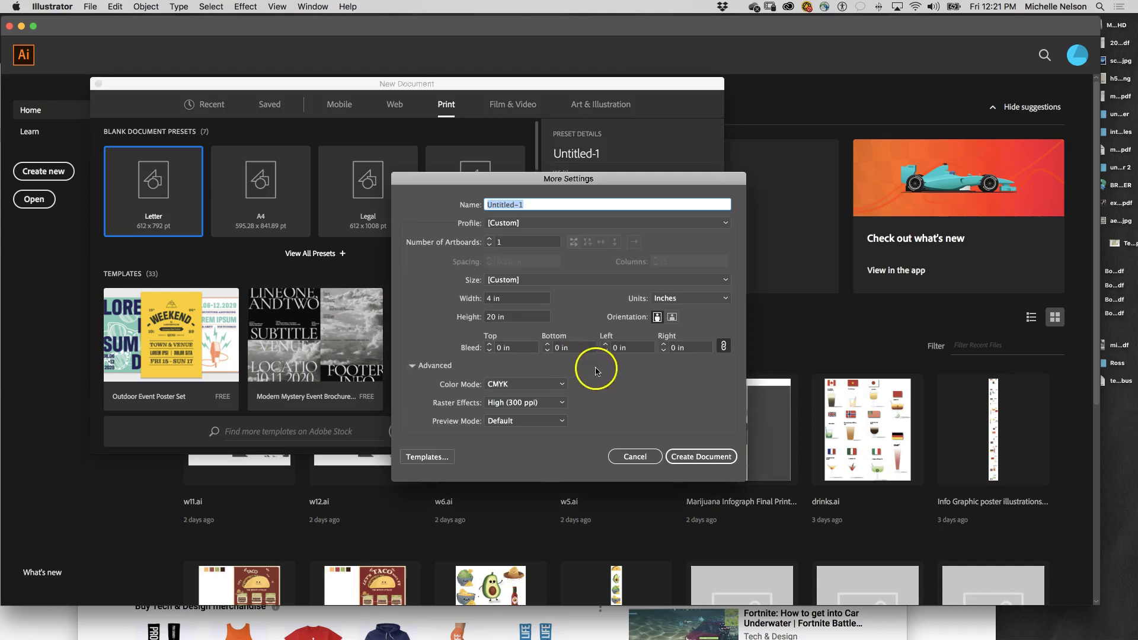
{"action": "left_click", "coordinate": [635, 456]}
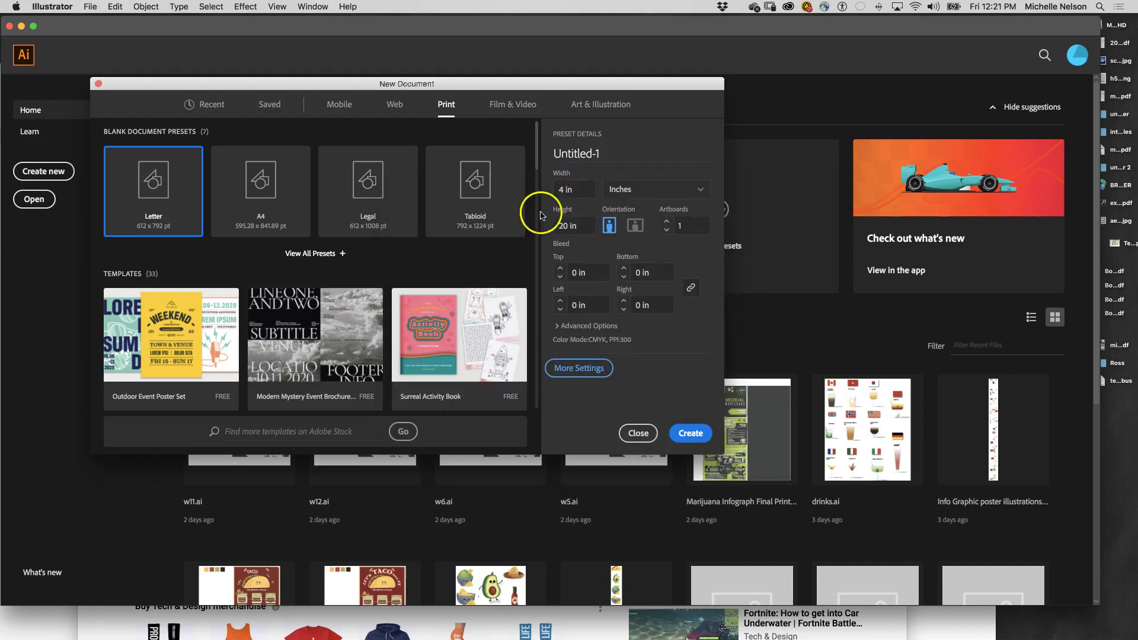
Set the new document's width to 24 in.
{"action": "left_click", "coordinate": [563, 188]}
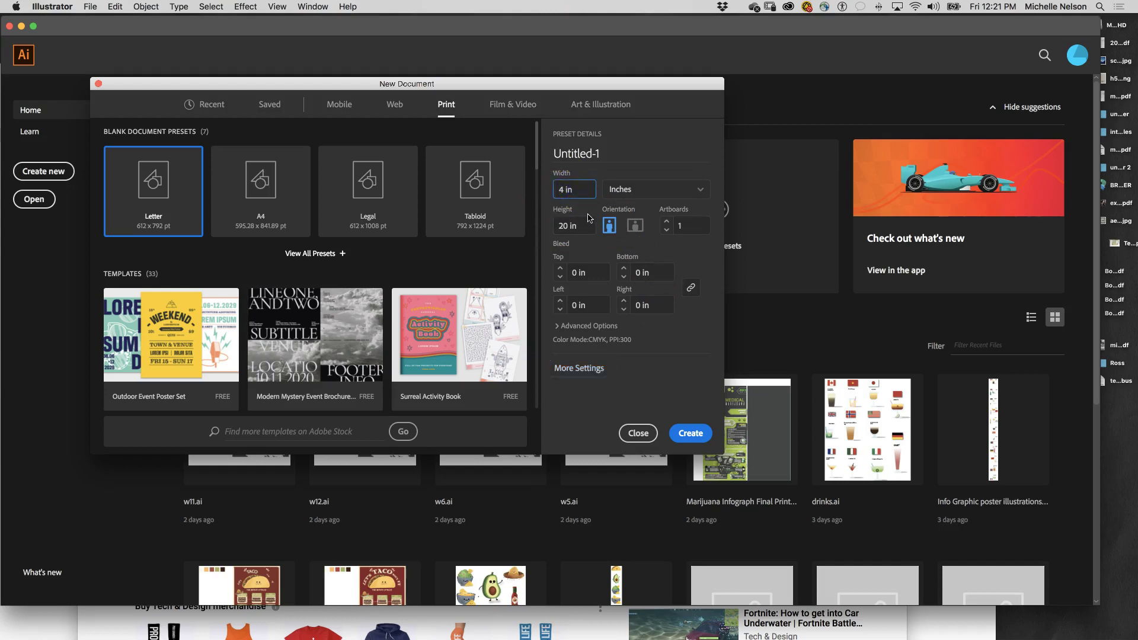
{"action": "type", "text": "2"}
{"action": "left_click_drag", "start_coordinate": [579, 190], "coordinate": [493, 187]}
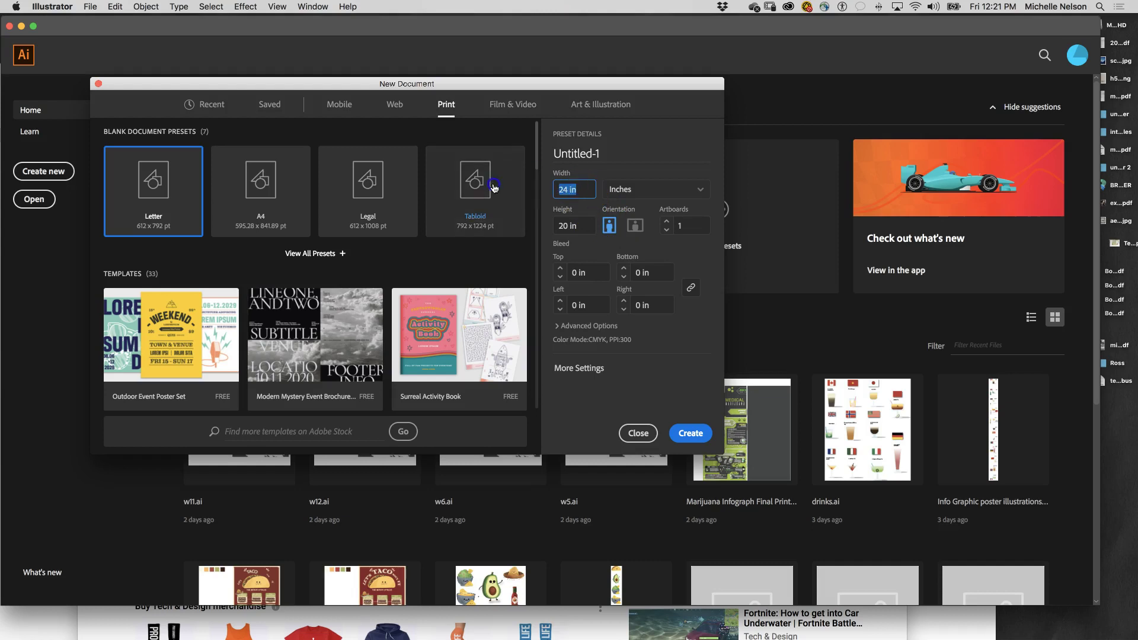
Choose landscape orientation and create the document with three artboards.
{"action": "left_click", "coordinate": [634, 227]}
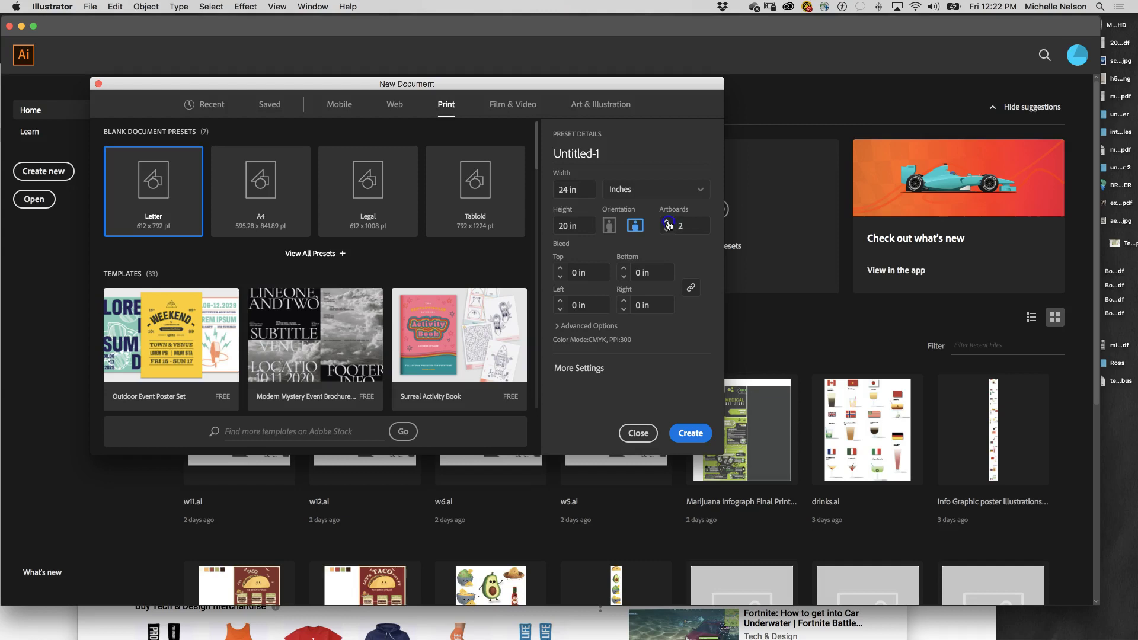
{"action": "left_click", "coordinate": [668, 222]}
{"action": "left_click", "coordinate": [699, 436]}
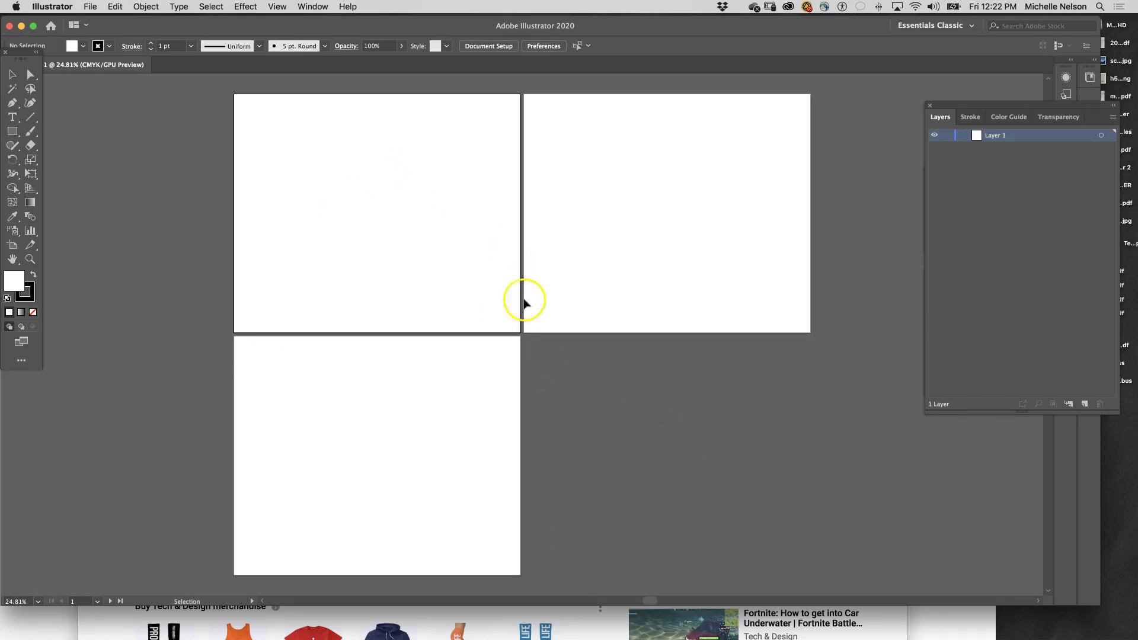
Show the rulers in the three-artboard document.
{"action": "left_click", "coordinate": [277, 6]}
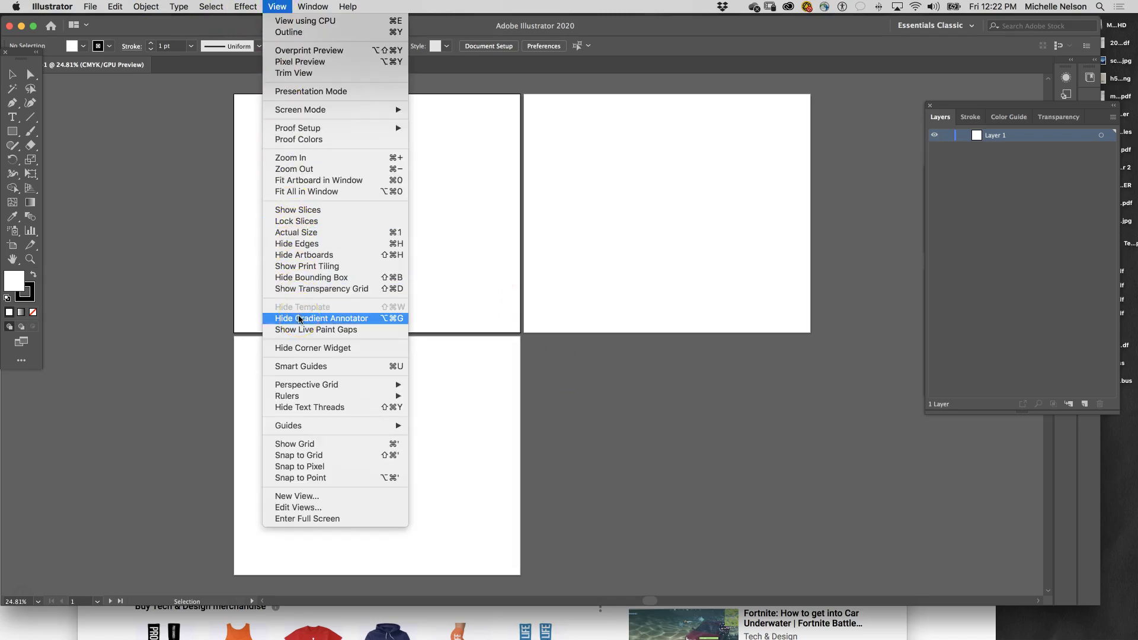
{"action": "mouse_move", "coordinate": [305, 396]}
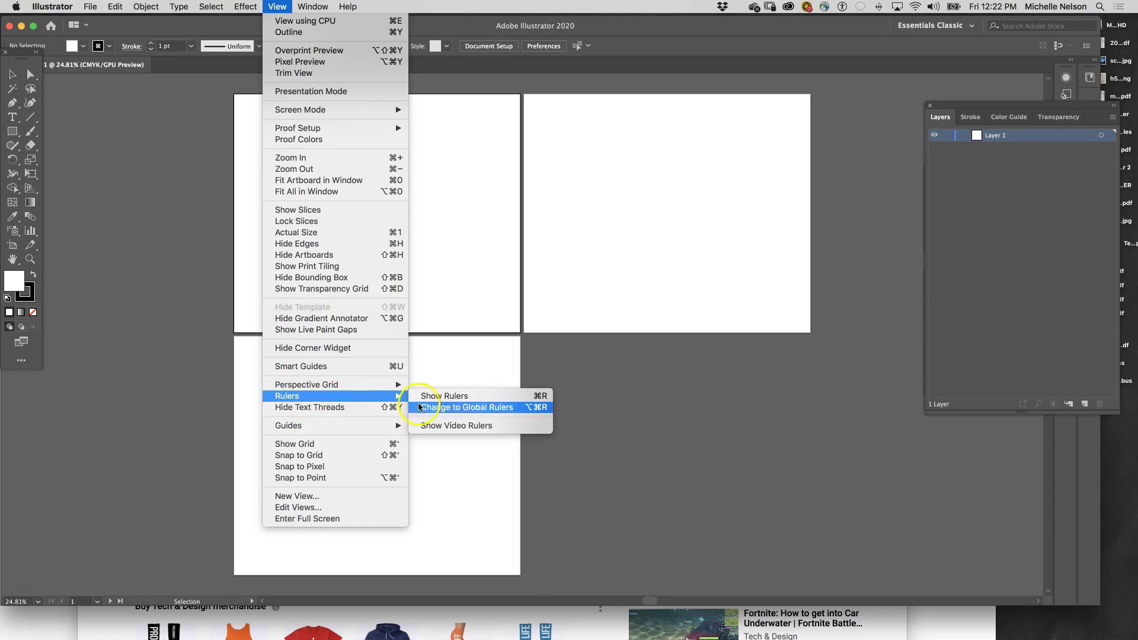
{"action": "left_click", "coordinate": [481, 398]}
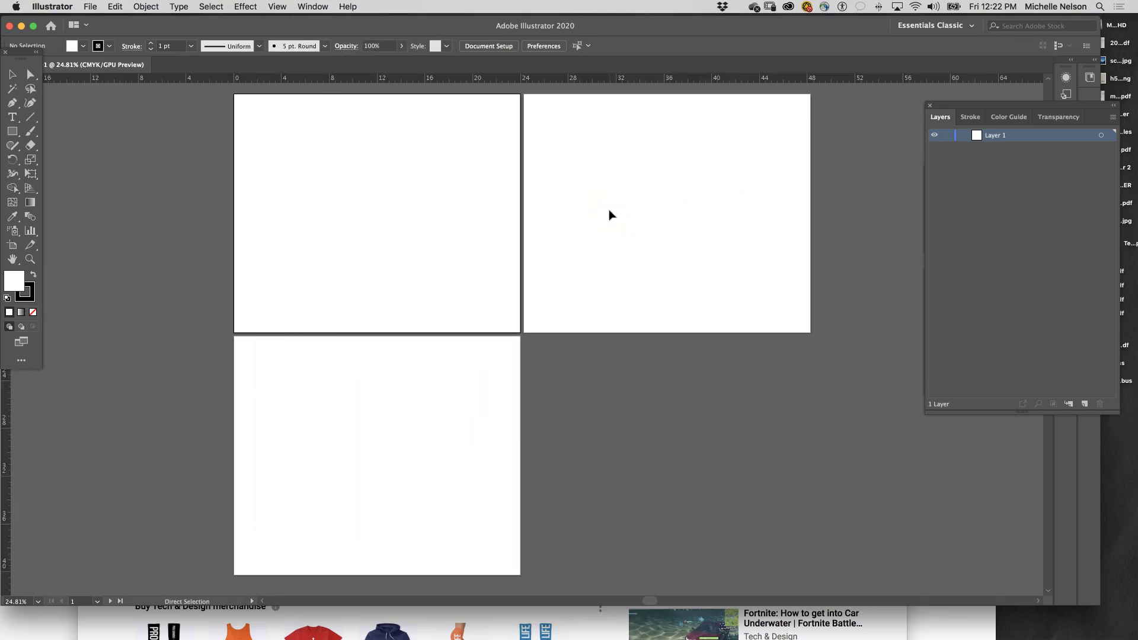
{"action": "key", "text": "super+equal"}
{"action": "scroll", "coordinate": [385, 255], "scroll_direction": "up", "scroll_amount": 6}
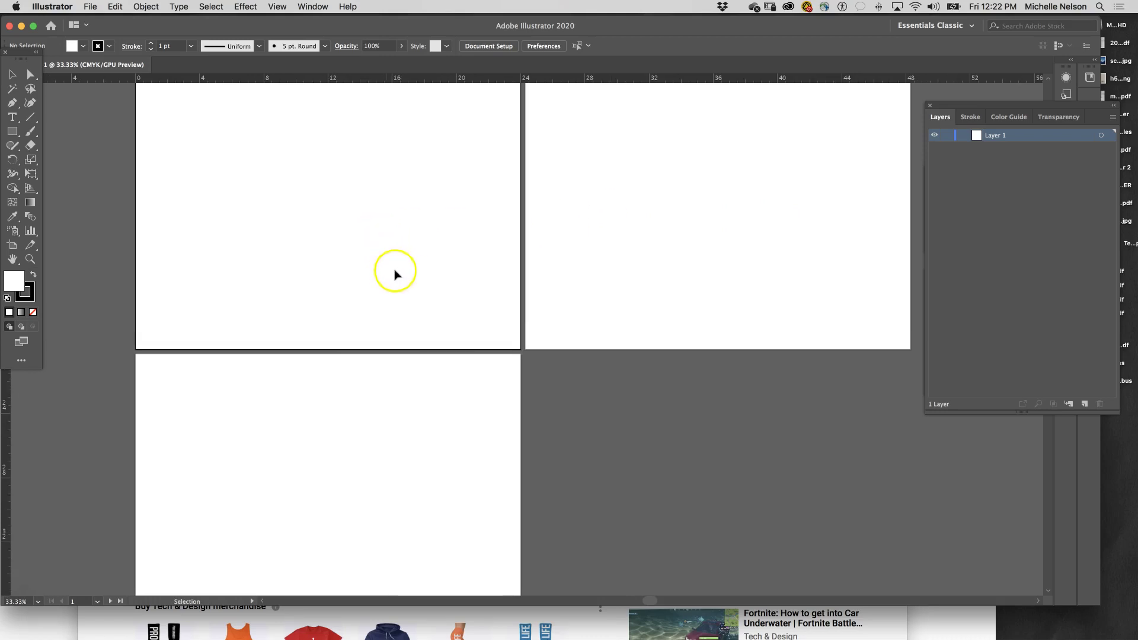
{"action": "scroll", "coordinate": [394, 276], "scroll_direction": "down", "scroll_amount": 2}
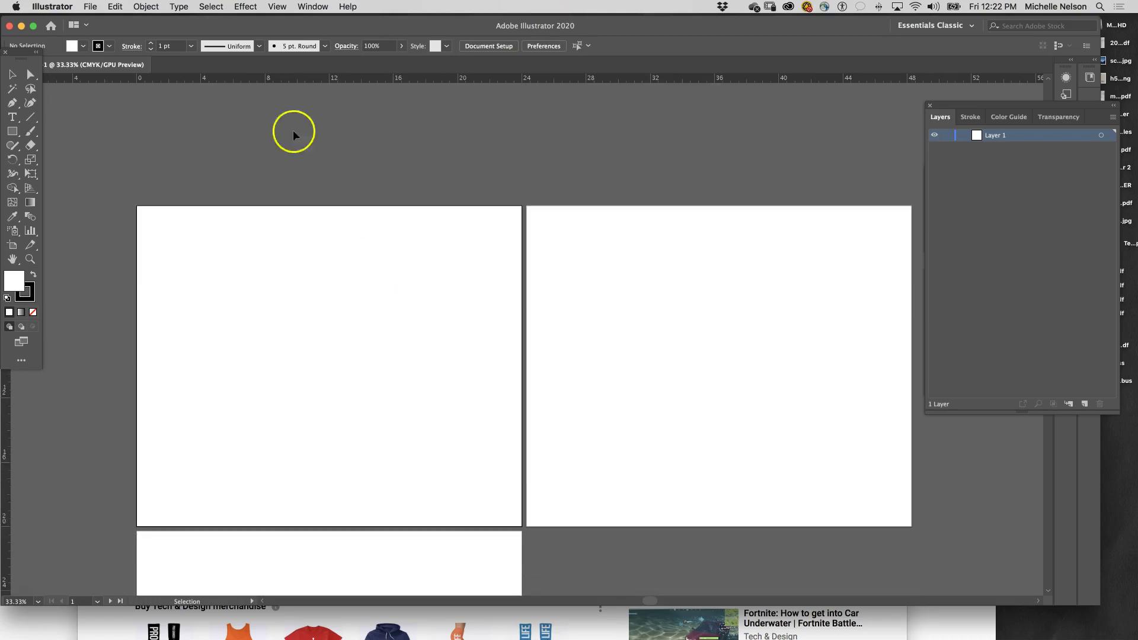
Create a second landscape document measuring 24 x 20 in with a single artboard.
{"action": "left_click", "coordinate": [90, 7]}
{"action": "left_click", "coordinate": [90, 6]}
{"action": "key", "text": "super+n"}
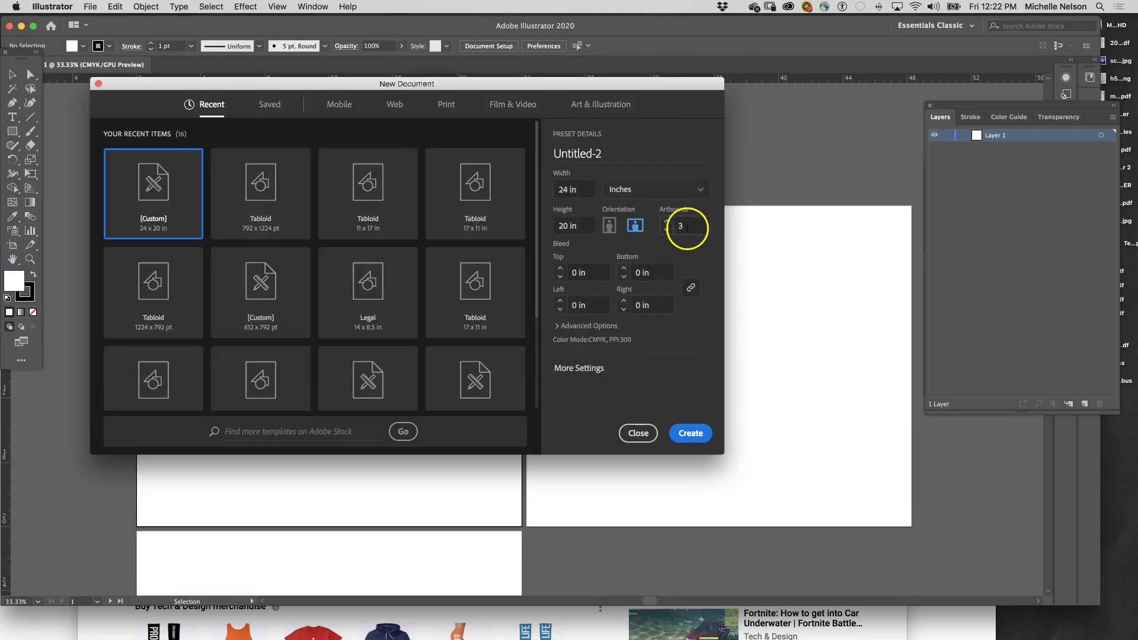
{"action": "left_click", "coordinate": [666, 221]}
{"action": "left_click", "coordinate": [667, 230]}
{"action": "left_click", "coordinate": [690, 433]}
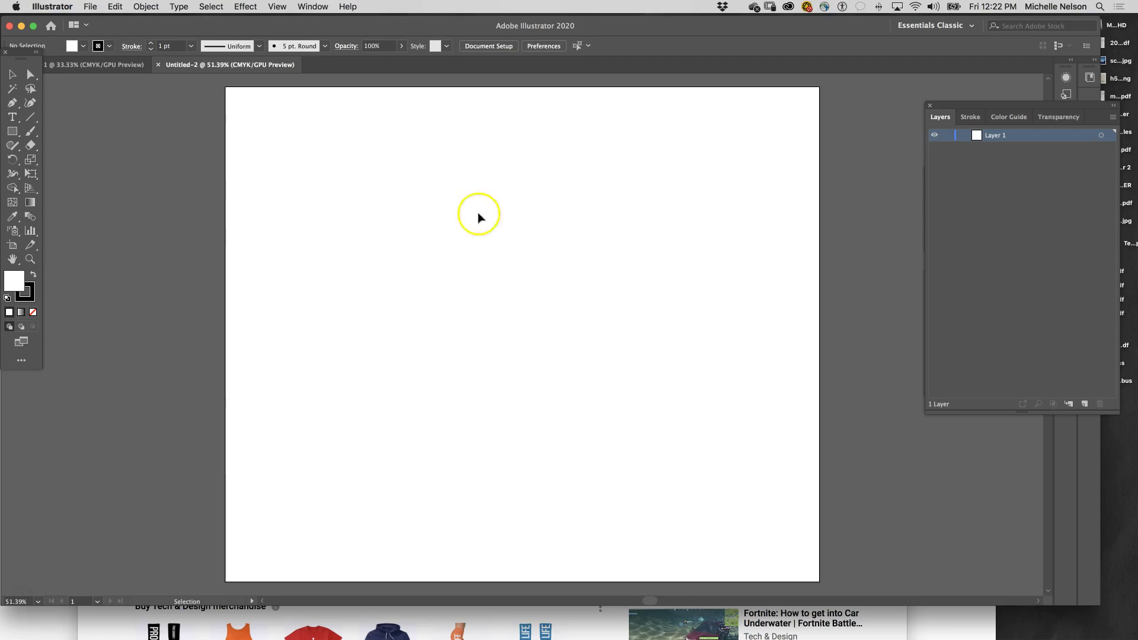
Show the rulers in the single-artboard document and shift the application window sideways to uncover the vertical ruler.
{"action": "left_click", "coordinate": [277, 7]}
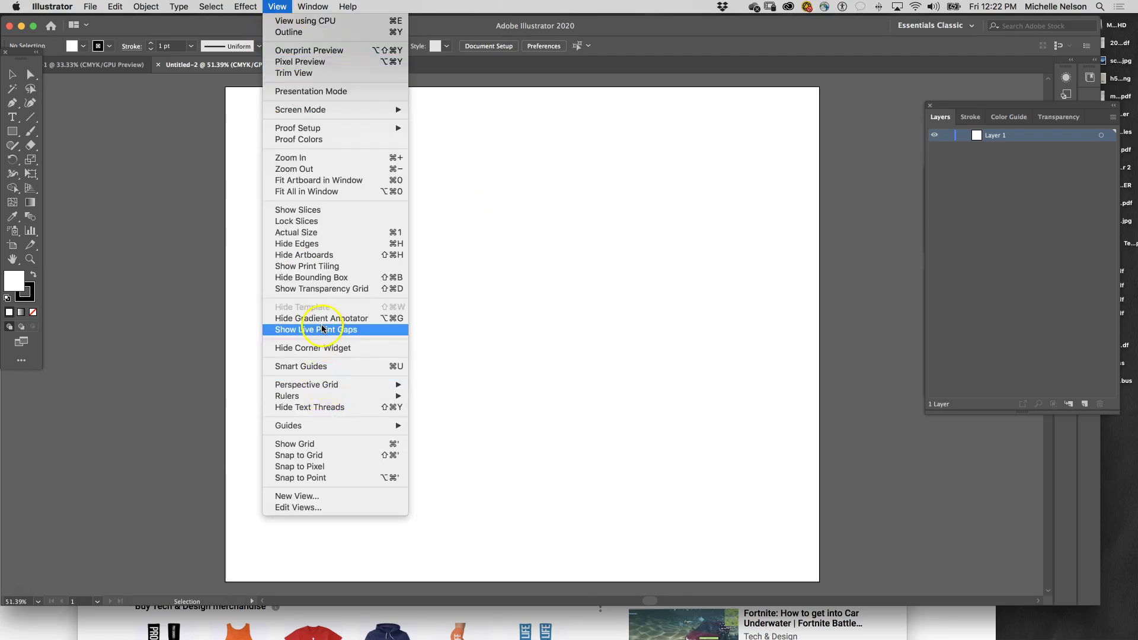
{"action": "mouse_move", "coordinate": [336, 400]}
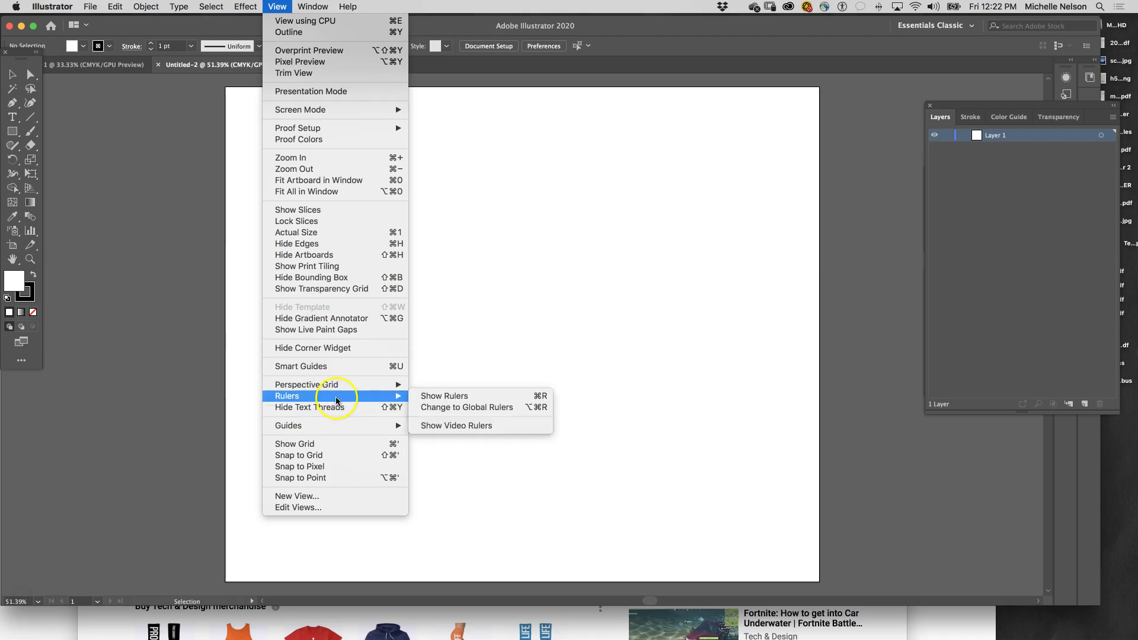
{"action": "left_click", "coordinate": [444, 396]}
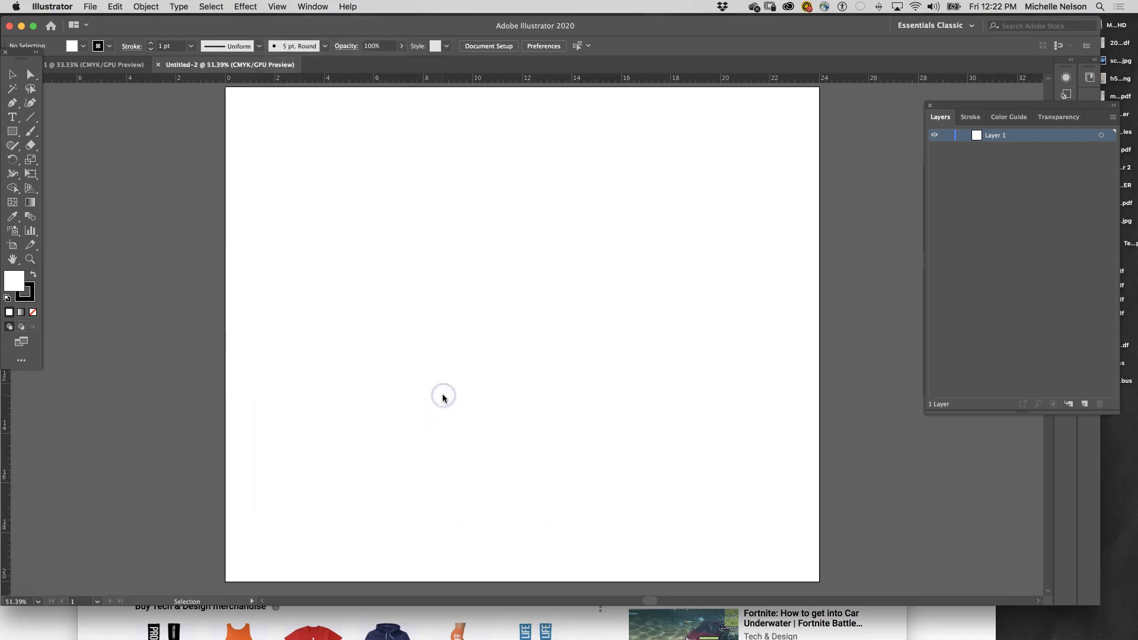
{"action": "left_click_drag", "start_coordinate": [373, 27], "coordinate": [409, 25]}
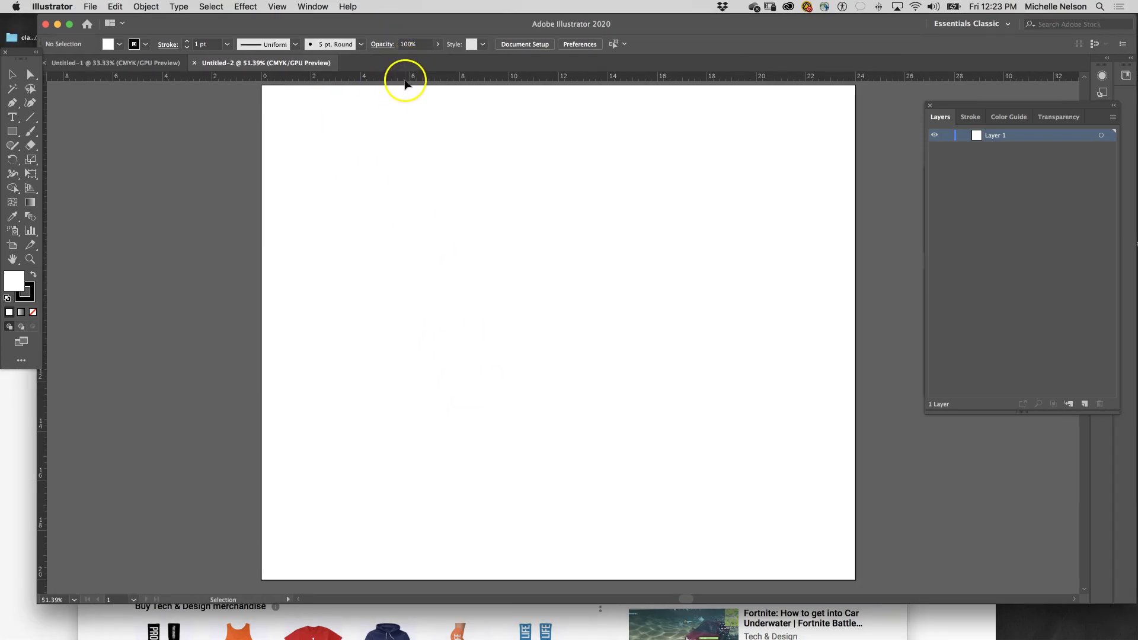
Place a horizontal guide about 0.5 in below the artboard's upper edge and a vertical guide about 0.5 in inside its left edge.
{"action": "left_click_drag", "start_coordinate": [403, 78], "coordinate": [401, 101]}
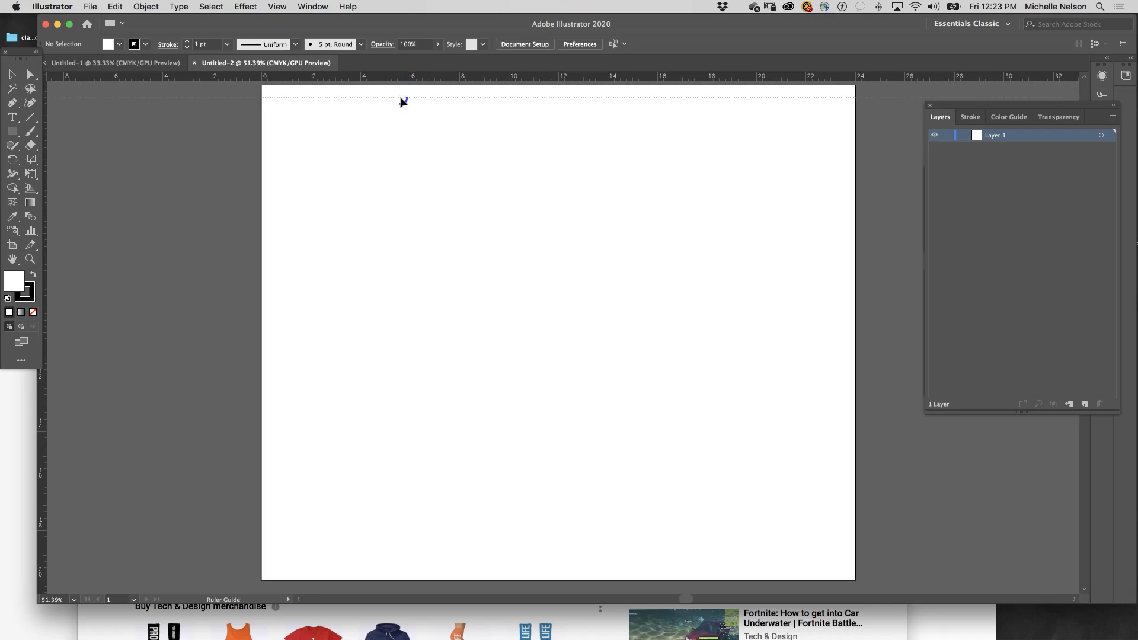
{"action": "left_click_drag", "start_coordinate": [402, 102], "coordinate": [403, 102]}
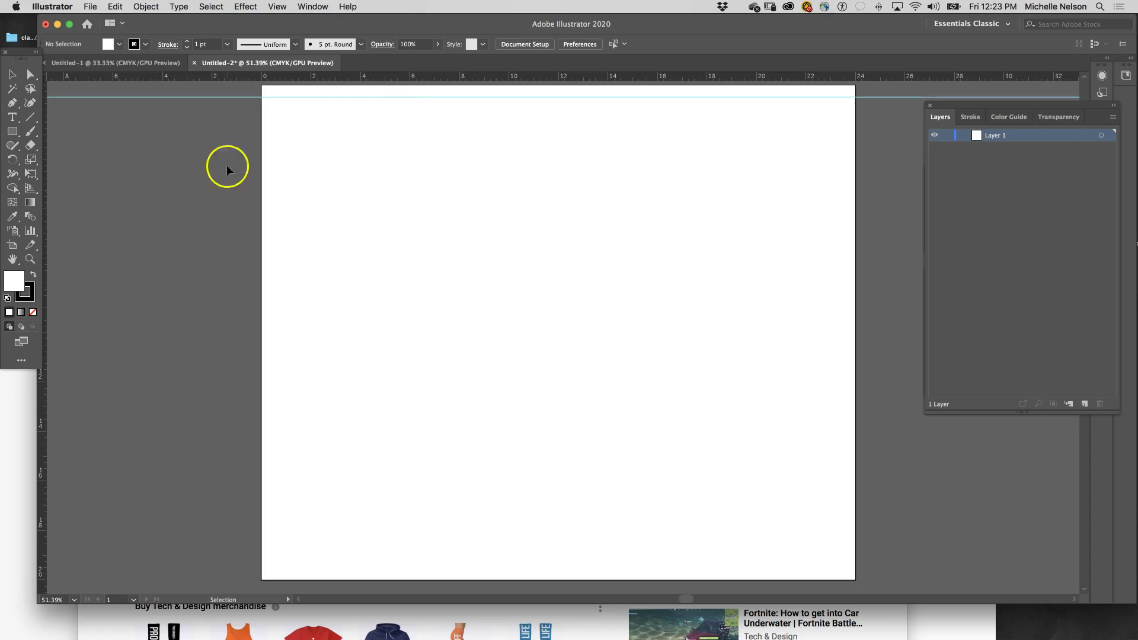
{"action": "left_click_drag", "start_coordinate": [44, 451], "coordinate": [184, 428]}
{"action": "left_click_drag", "start_coordinate": [259, 406], "coordinate": [274, 403]}
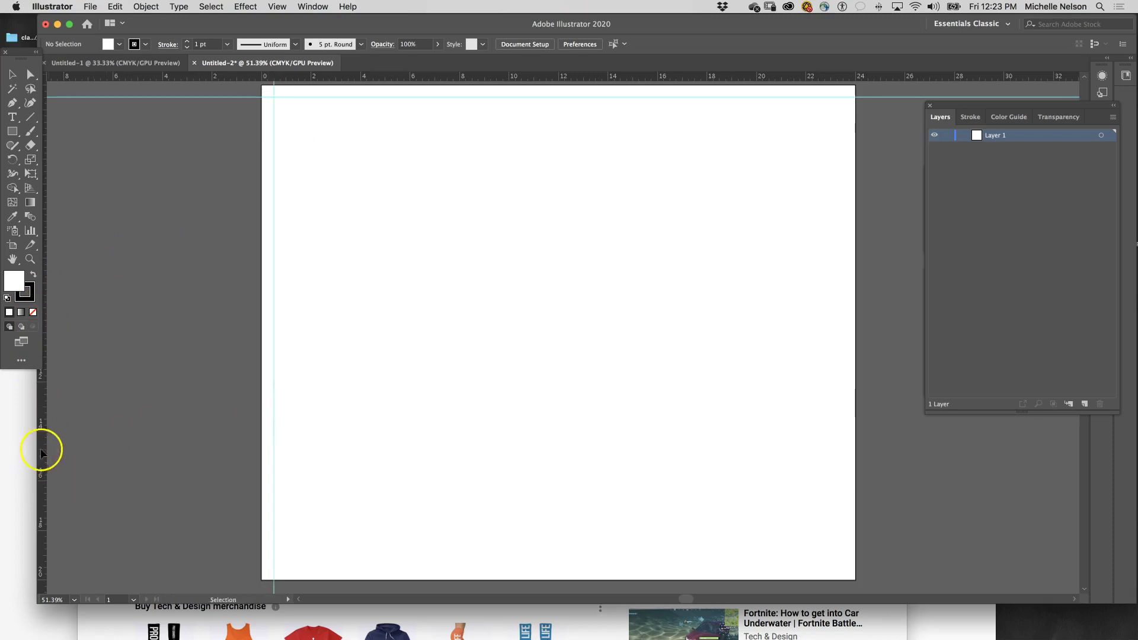
Add a vertical guide about 0.5 in inside the artboard's right edge and a horizontal guide about 0.75 in above its lower edge.
{"action": "left_click_drag", "start_coordinate": [42, 449], "coordinate": [843, 402]}
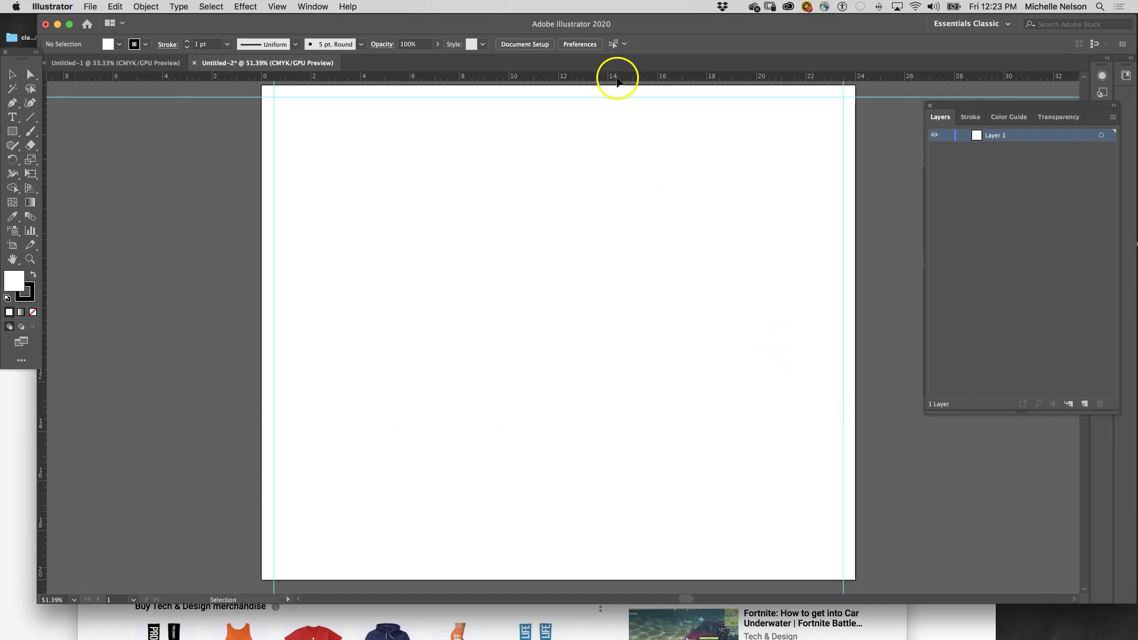
{"action": "left_click_drag", "start_coordinate": [616, 81], "coordinate": [605, 561]}
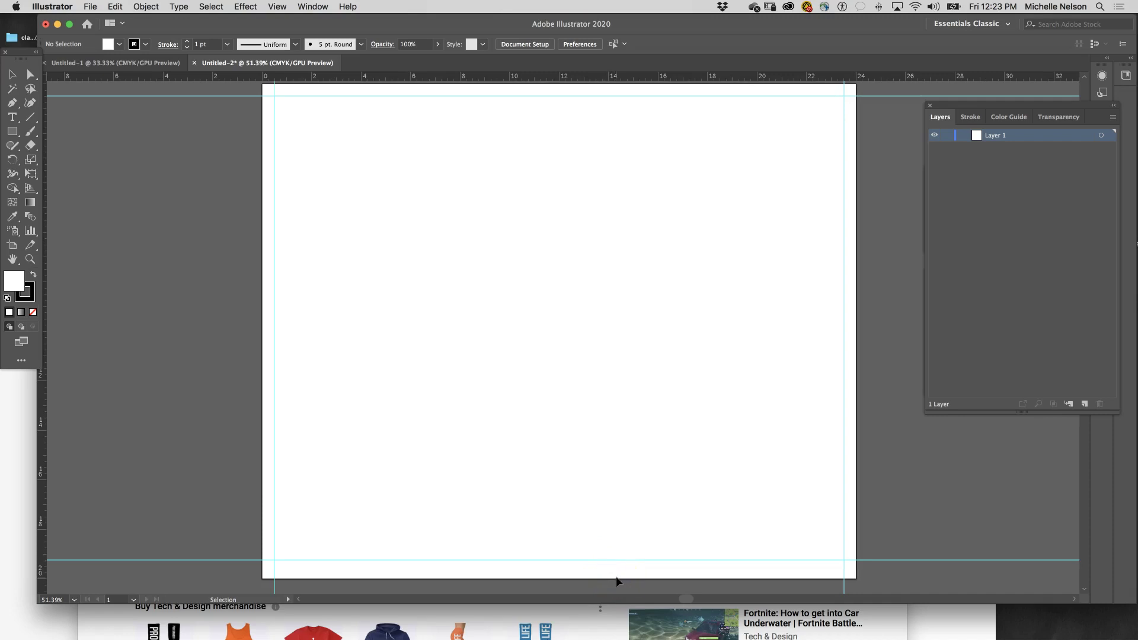
{"action": "left_click", "coordinate": [616, 581]}
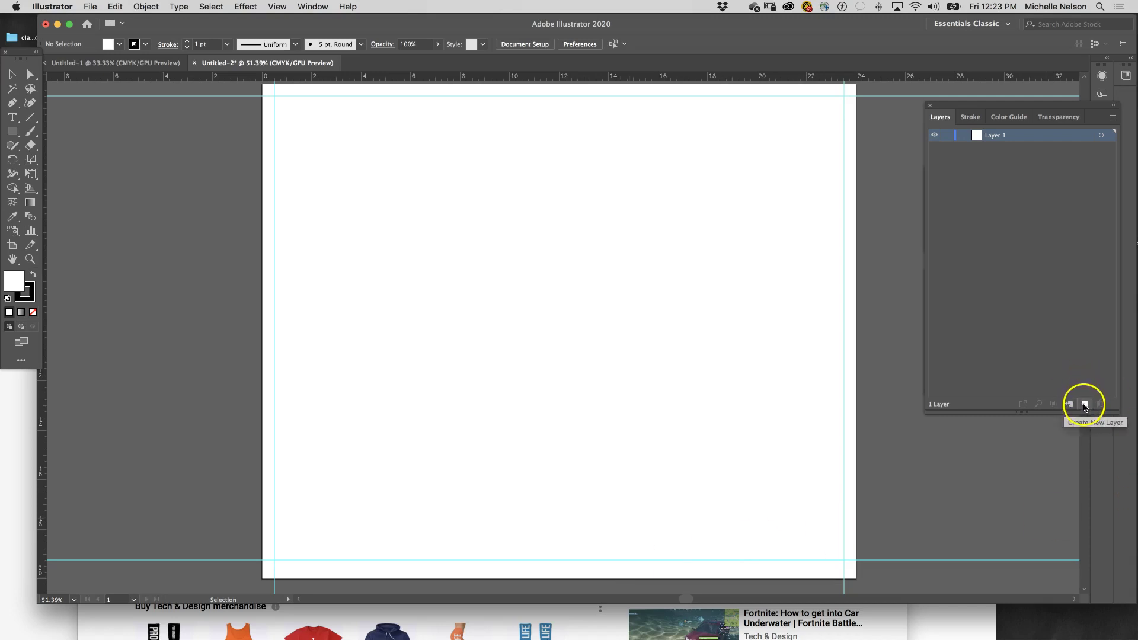
{"action": "scroll", "coordinate": [849, 389], "scroll_direction": "right", "scroll_amount": 2}
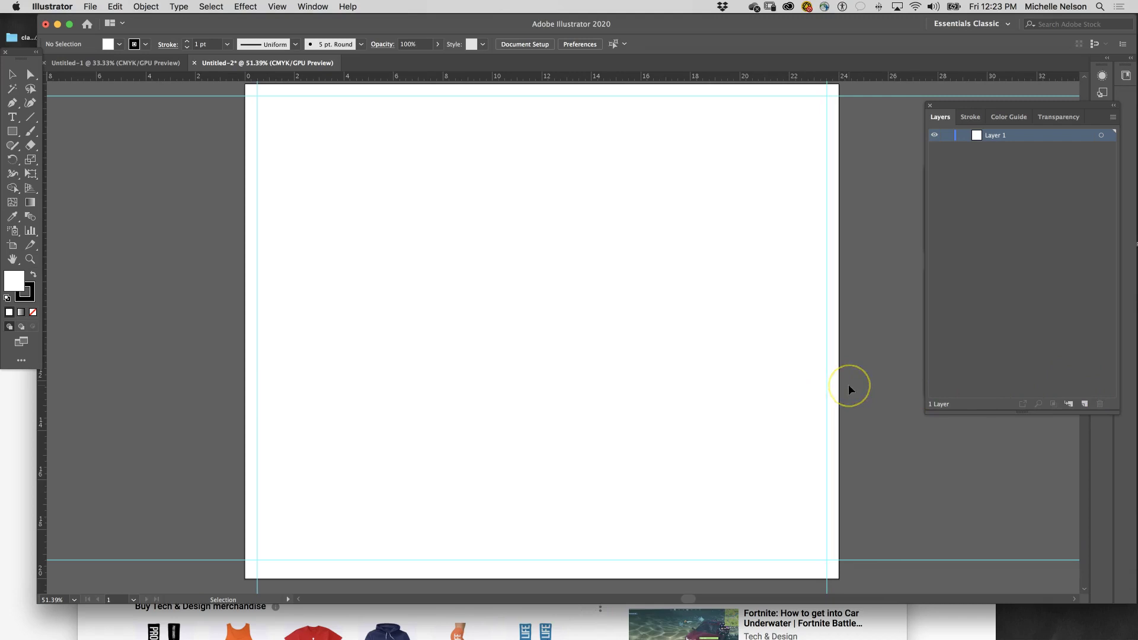
{"action": "key", "text": "super+minus"}
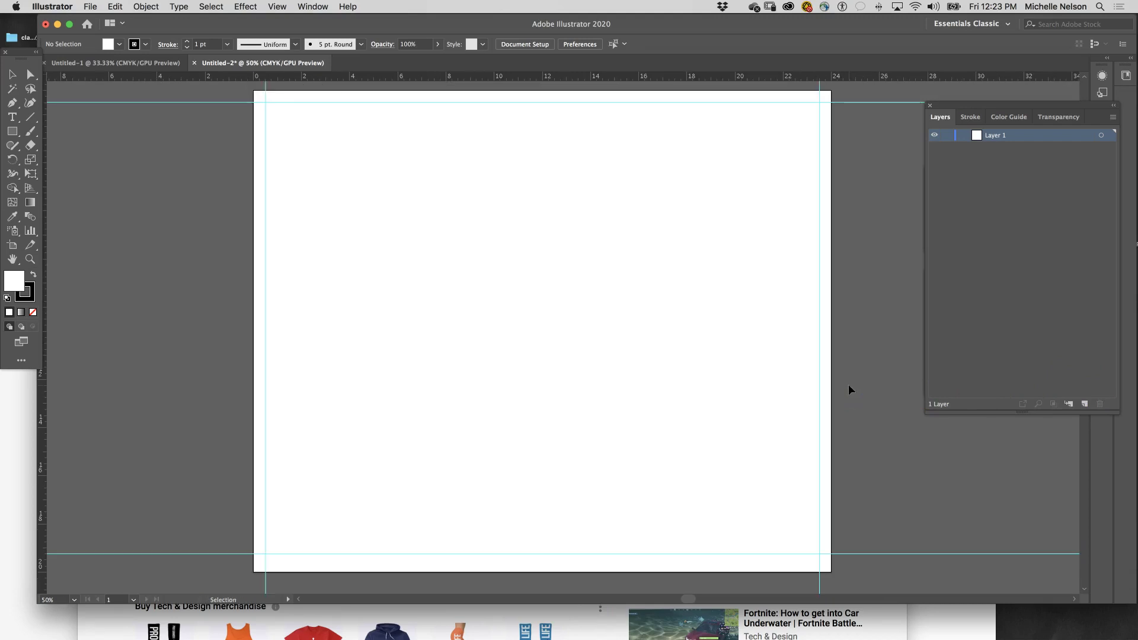
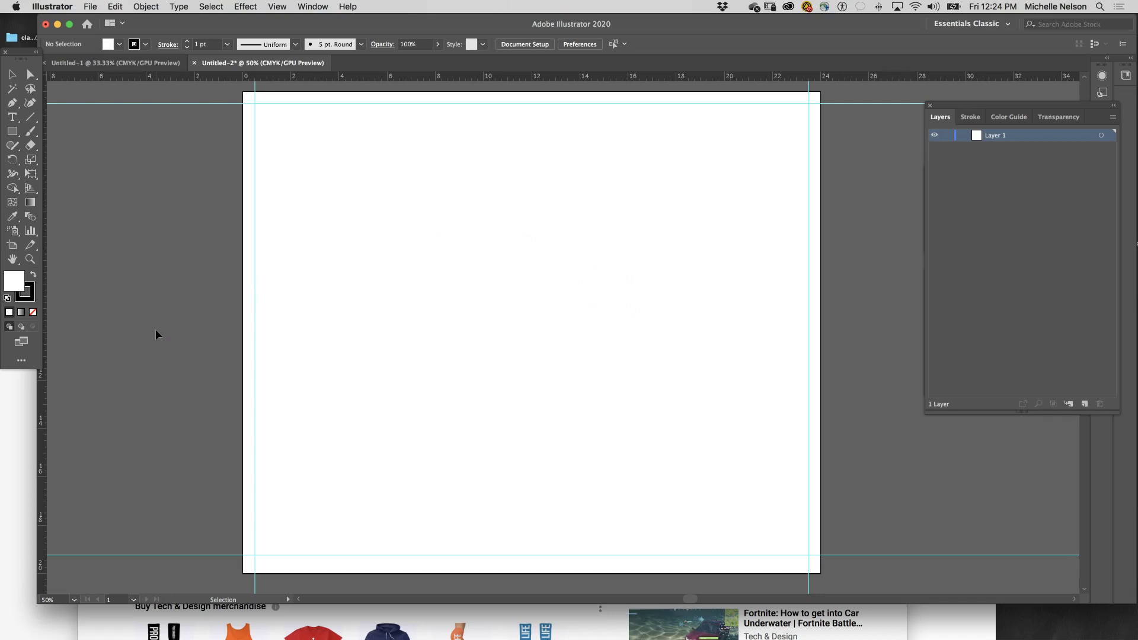
Switch to Firefox and run an image search for "color index" in a new tab.
{"action": "mouse_move", "coordinate": [549, 634]}
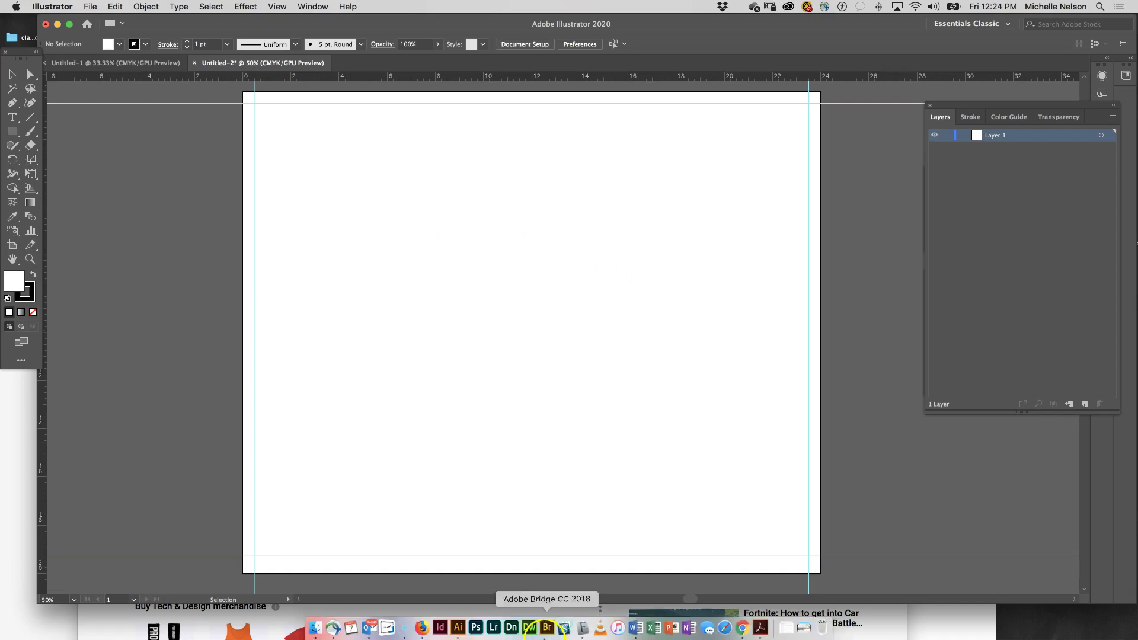
{"action": "left_click", "coordinate": [421, 634]}
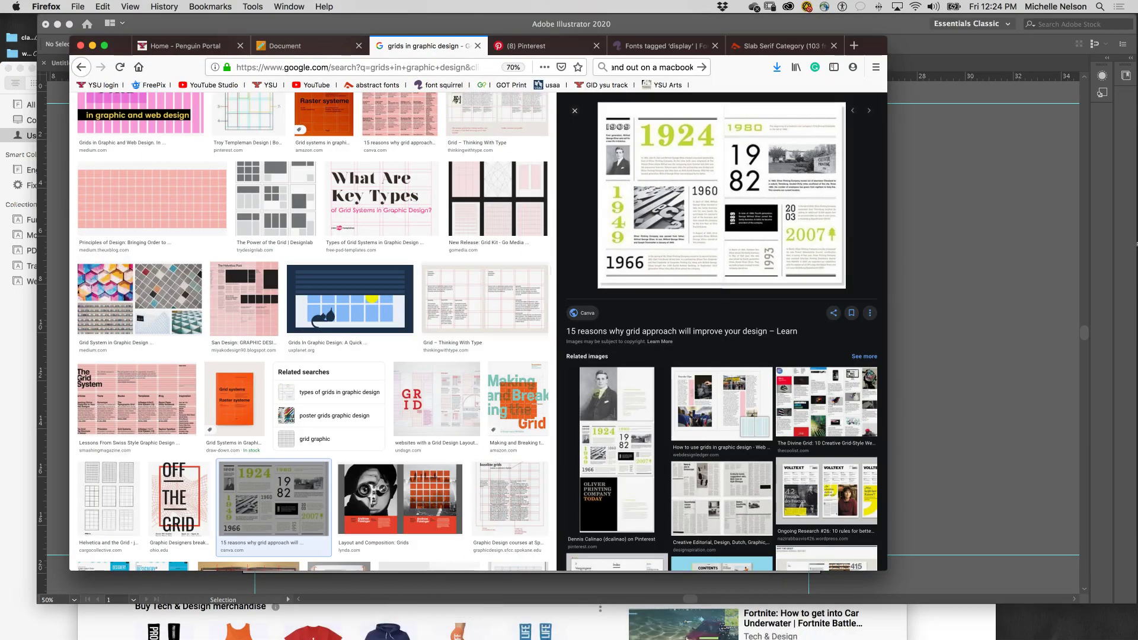
{"action": "left_click", "coordinate": [854, 45]}
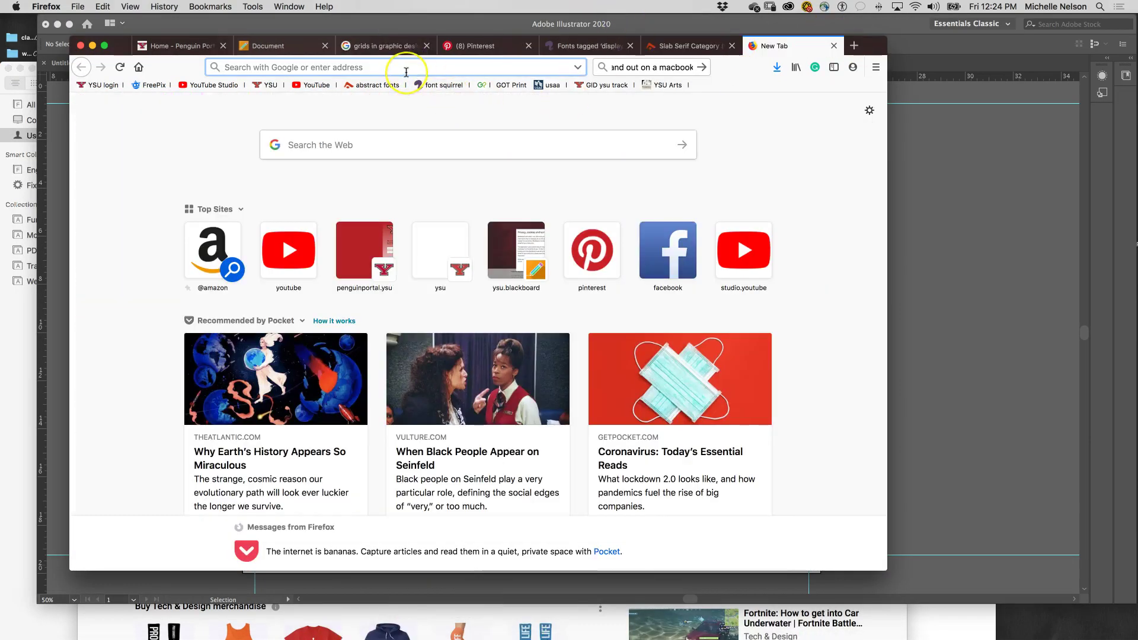
{"action": "type", "text": "color i"}
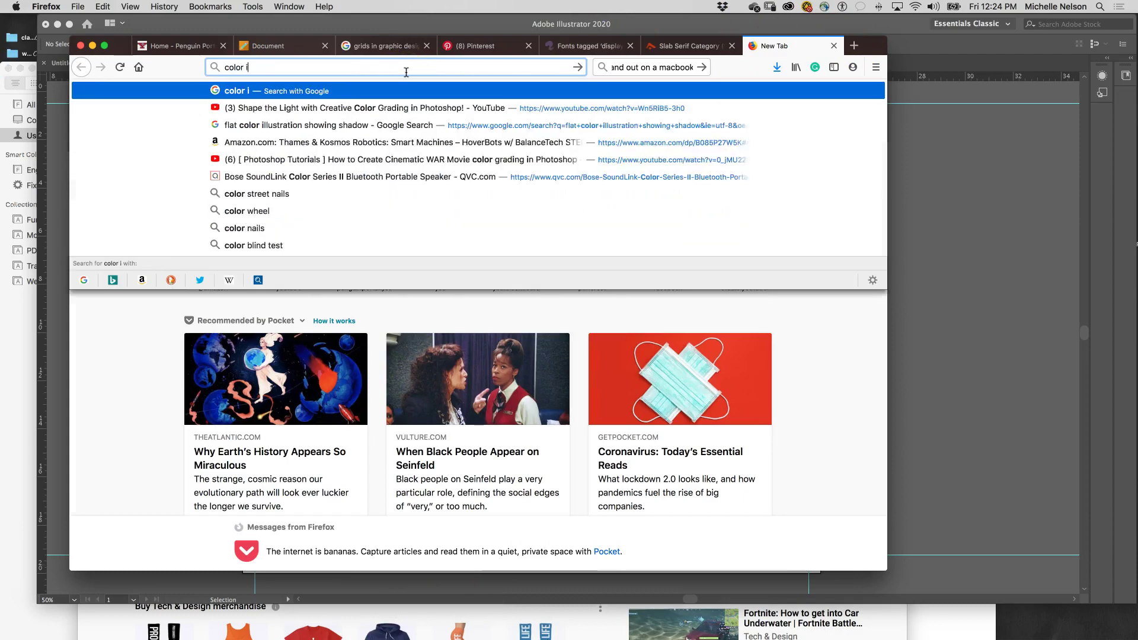
{"action": "type", "text": "ndex"}
{"action": "key", "text": "Return"}
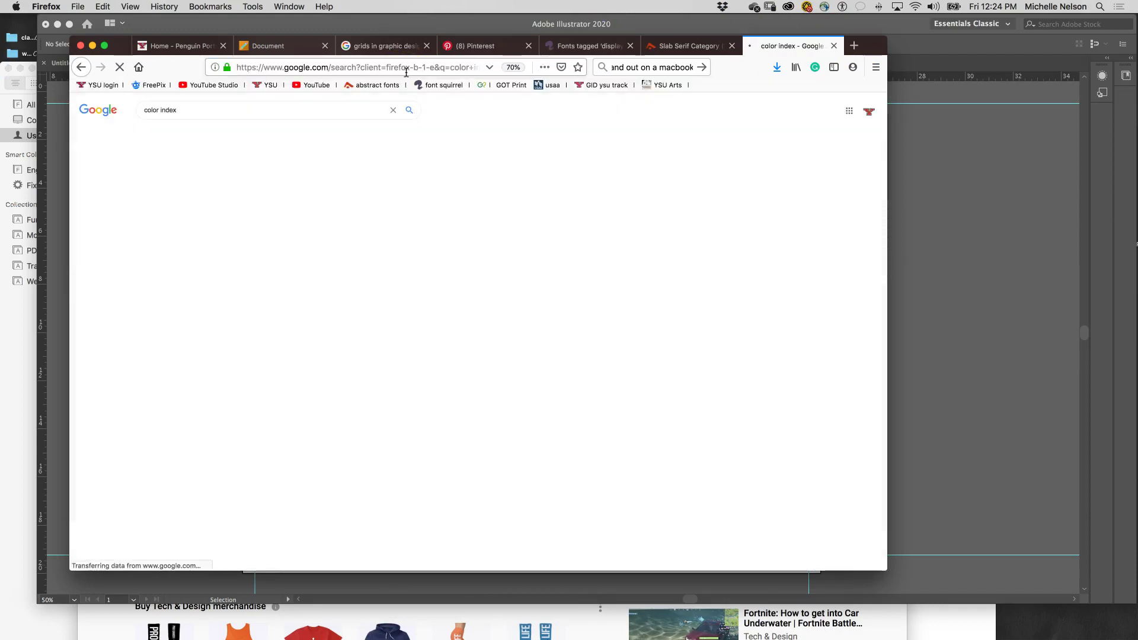
{"action": "left_click", "coordinate": [184, 133]}
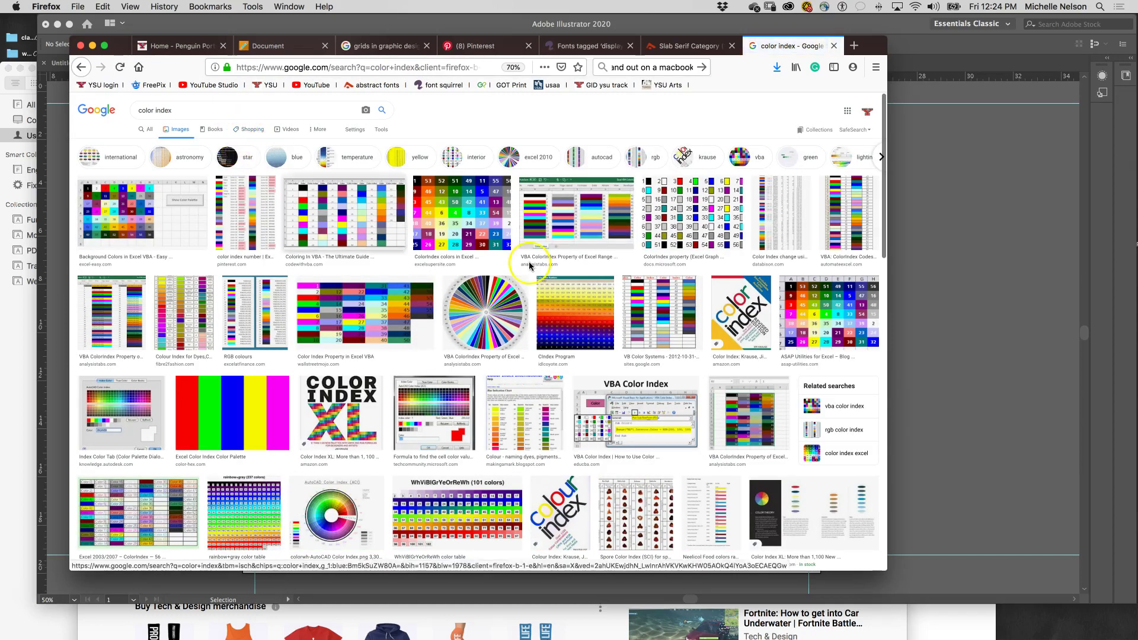
Open the Color Index book cover result and place the related Colour Index cover into the Illustrator document.
{"action": "left_click", "coordinate": [748, 308]}
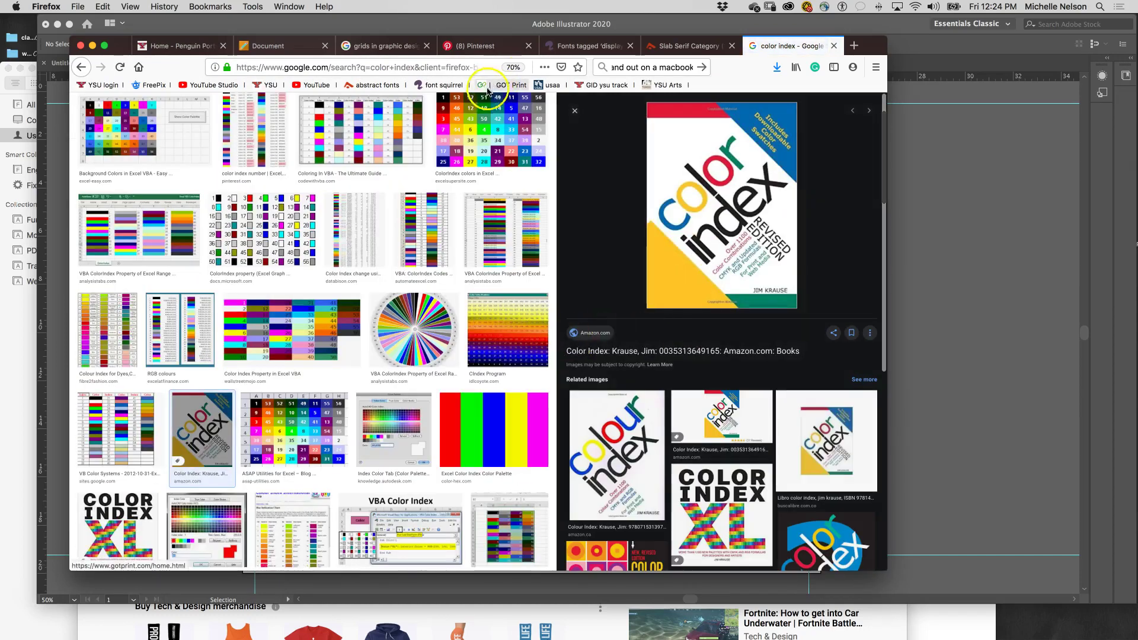
{"action": "left_click_drag", "start_coordinate": [119, 40], "coordinate": [429, 41]}
{"action": "left_click_drag", "start_coordinate": [940, 468], "coordinate": [132, 342]}
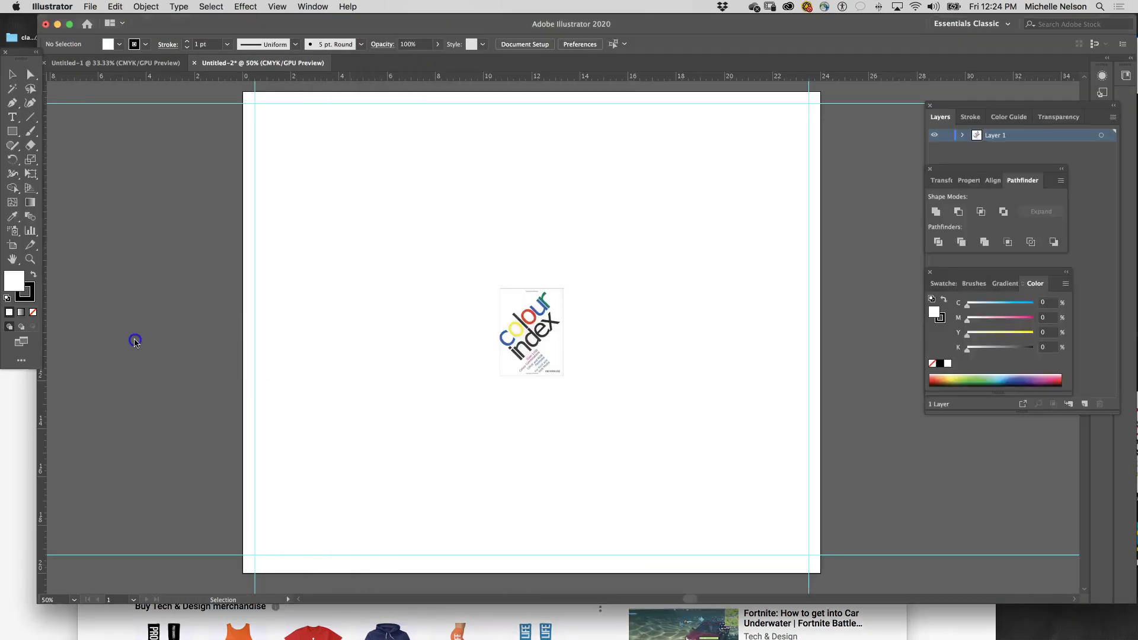
Save the Colour Index cover from Firefox to the desktop and place that file on the Illustrator pasteboard beside the artboard's upper-left corner.
{"action": "double_click", "coordinate": [838, 20]}
{"action": "left_click", "coordinate": [1072, 543]}
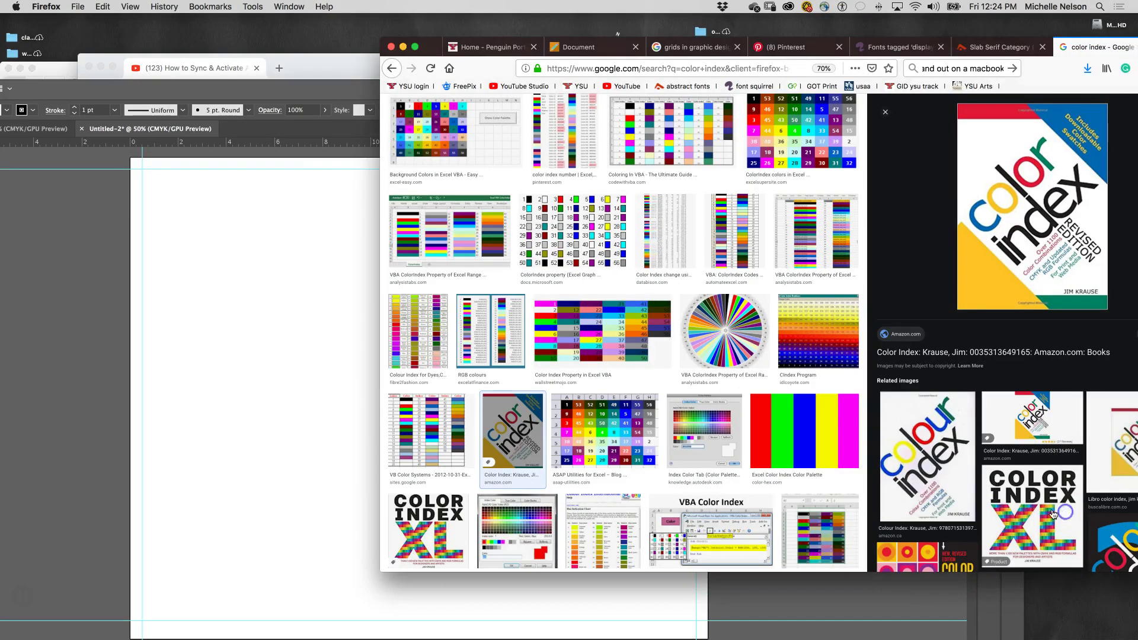
{"action": "left_click_drag", "start_coordinate": [950, 450], "coordinate": [1075, 621]}
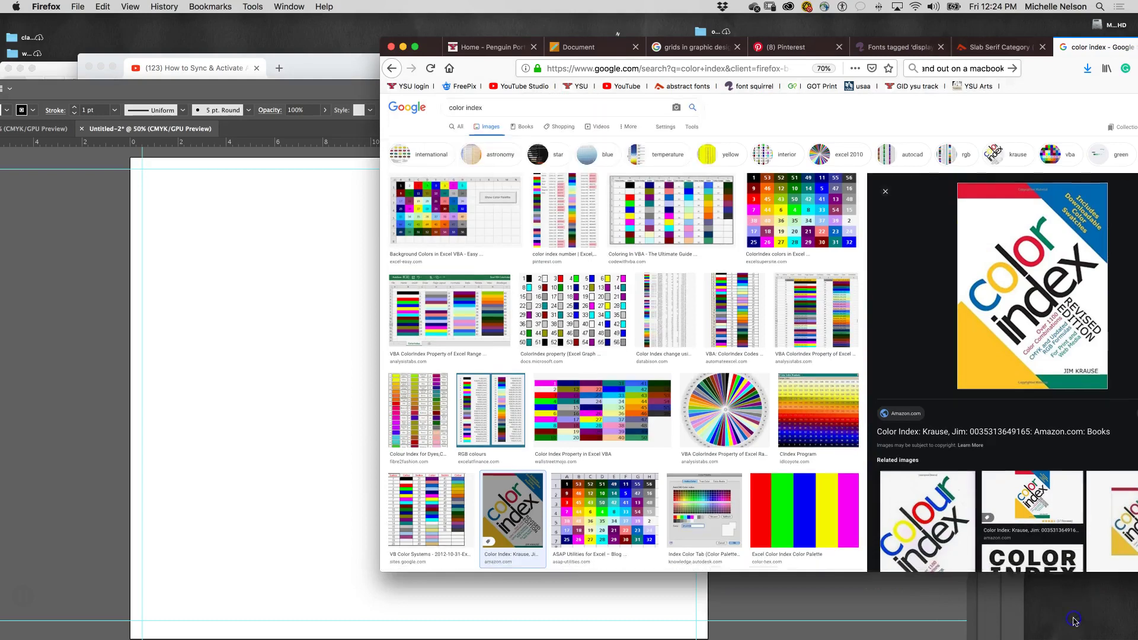
{"action": "left_click", "coordinate": [403, 47]}
{"action": "left_click_drag", "start_coordinate": [1100, 399], "coordinate": [696, 358]}
{"action": "left_click_drag", "start_coordinate": [33, 193], "coordinate": [99, 238]}
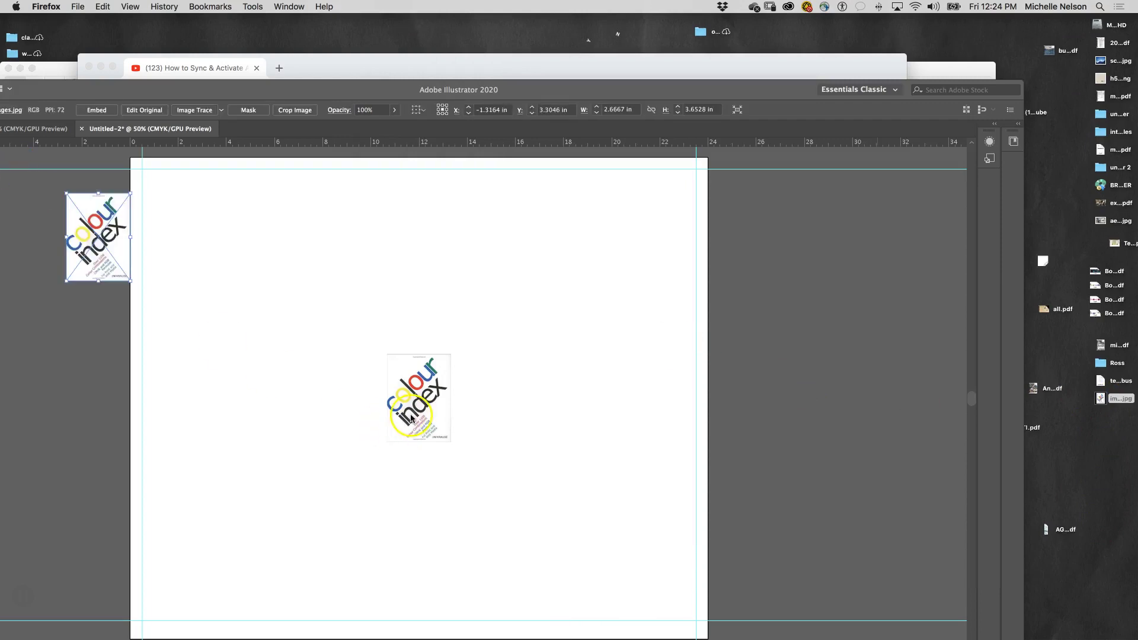
Delete the duplicate Colour Index cover in the middle of the artboard and shift the Illustrator window to show the whole artboard.
{"action": "left_click", "coordinate": [425, 421]}
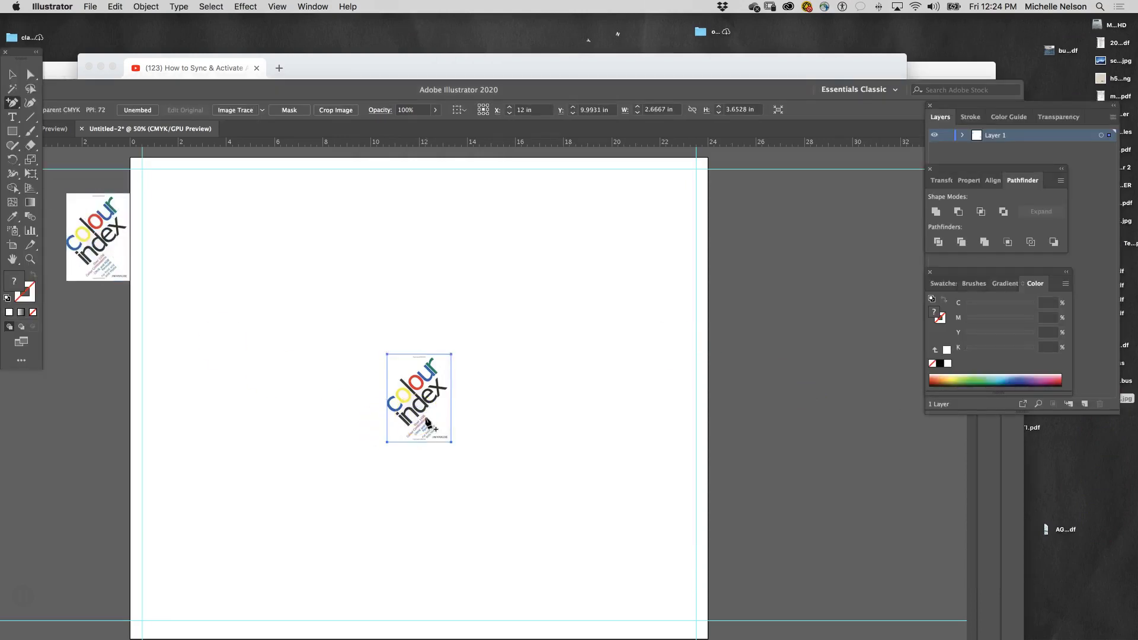
{"action": "key", "text": "Delete"}
{"action": "left_click", "coordinate": [350, 297]}
{"action": "left_click_drag", "start_coordinate": [267, 97], "coordinate": [349, 26]}
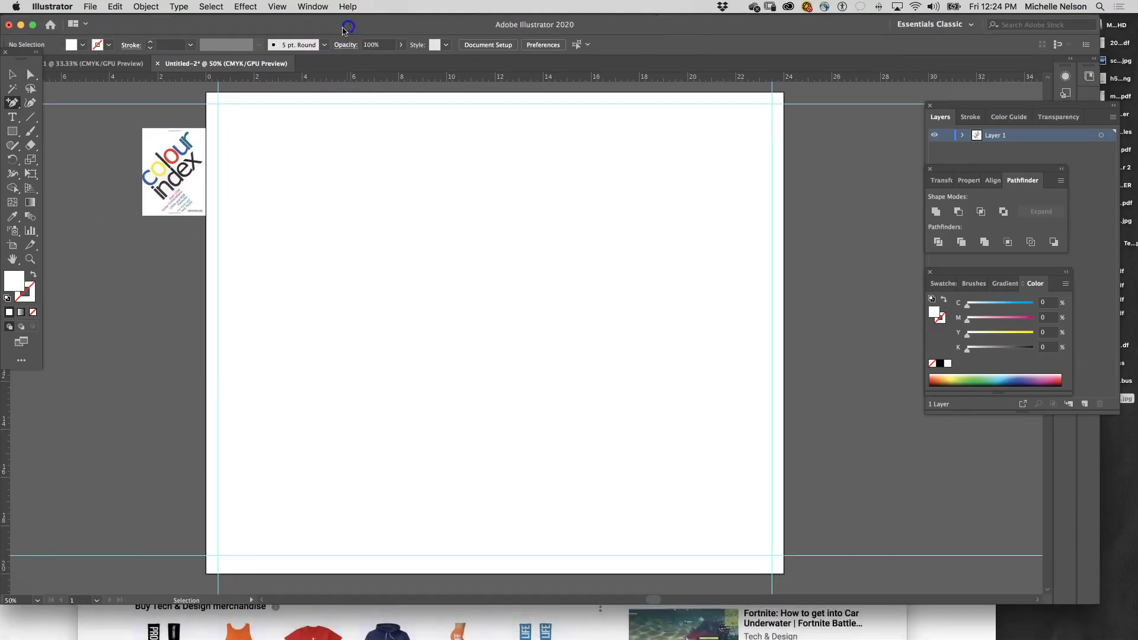
Move the Colour Index cover clear of the artboard with the Selection tool, to about X -3.56 in, Y 2.81 in.
{"action": "left_click", "coordinate": [159, 169]}
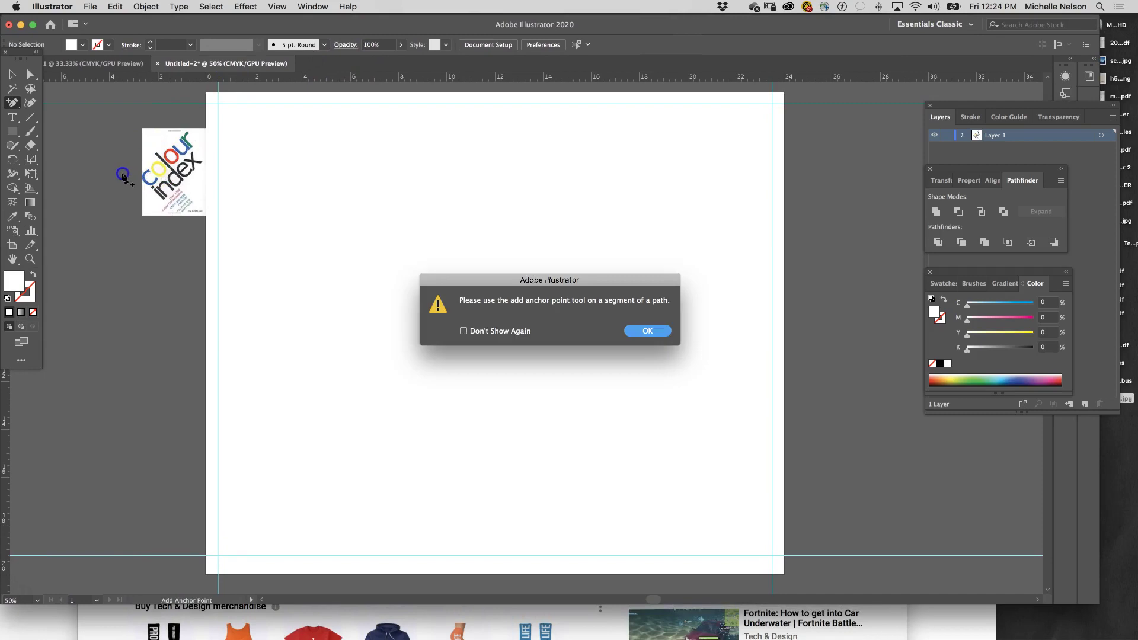
{"action": "left_click", "coordinate": [649, 330]}
{"action": "left_click", "coordinate": [159, 173]}
{"action": "left_click", "coordinate": [648, 331]}
{"action": "left_click", "coordinate": [12, 74]}
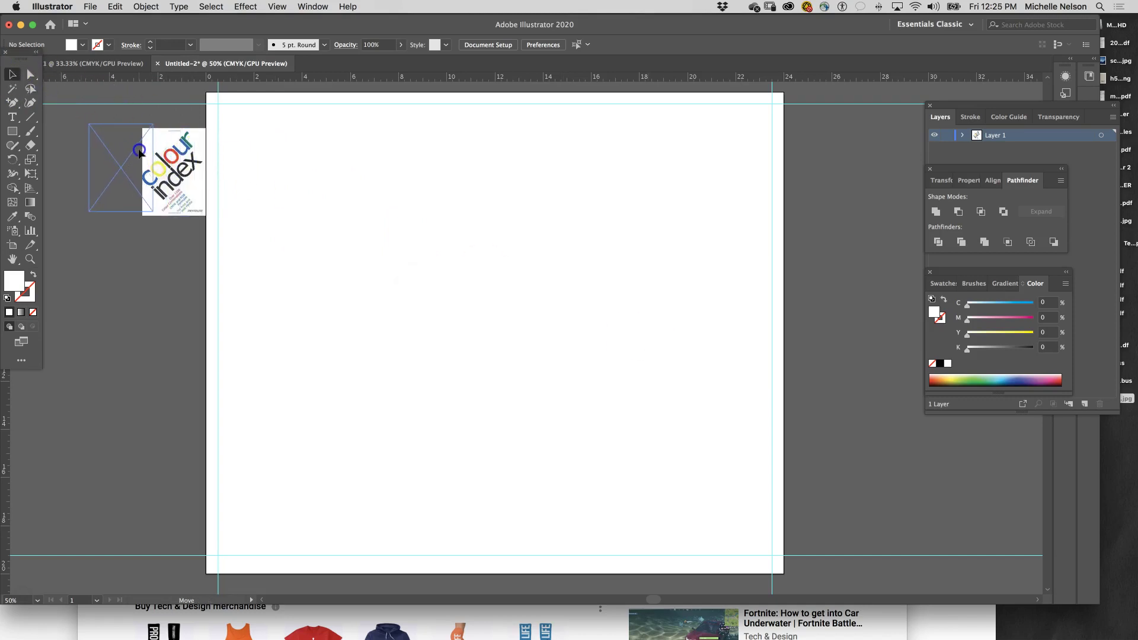
{"action": "left_click", "coordinate": [140, 149]}
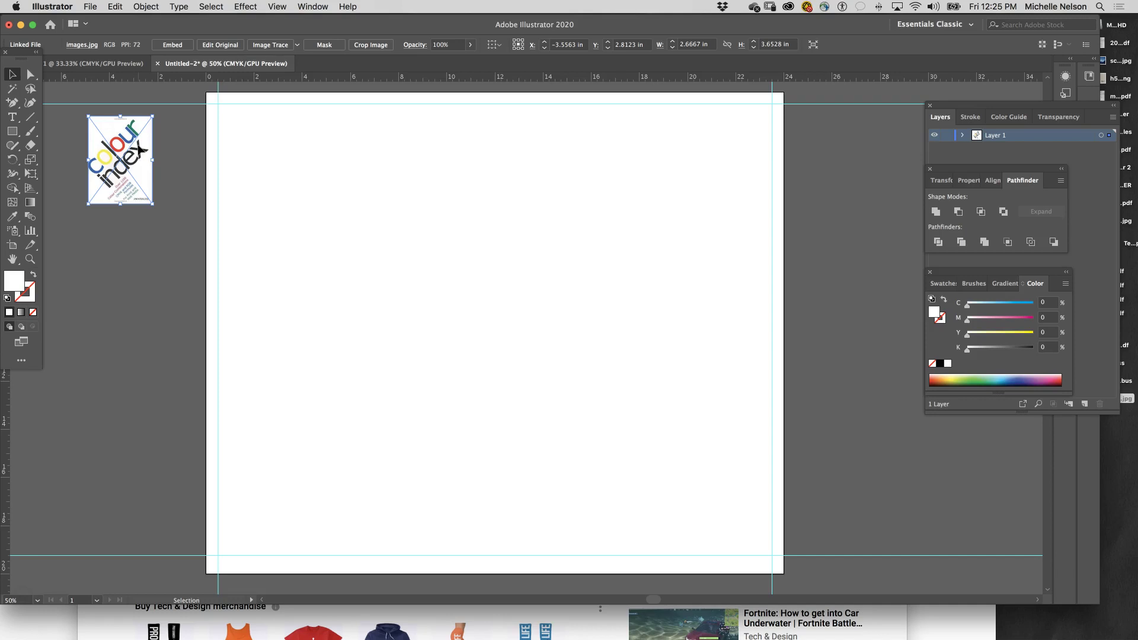
Switch to Chrome and search for "pinterest color palette" images in a new tab.
{"action": "left_click", "coordinate": [591, 620]}
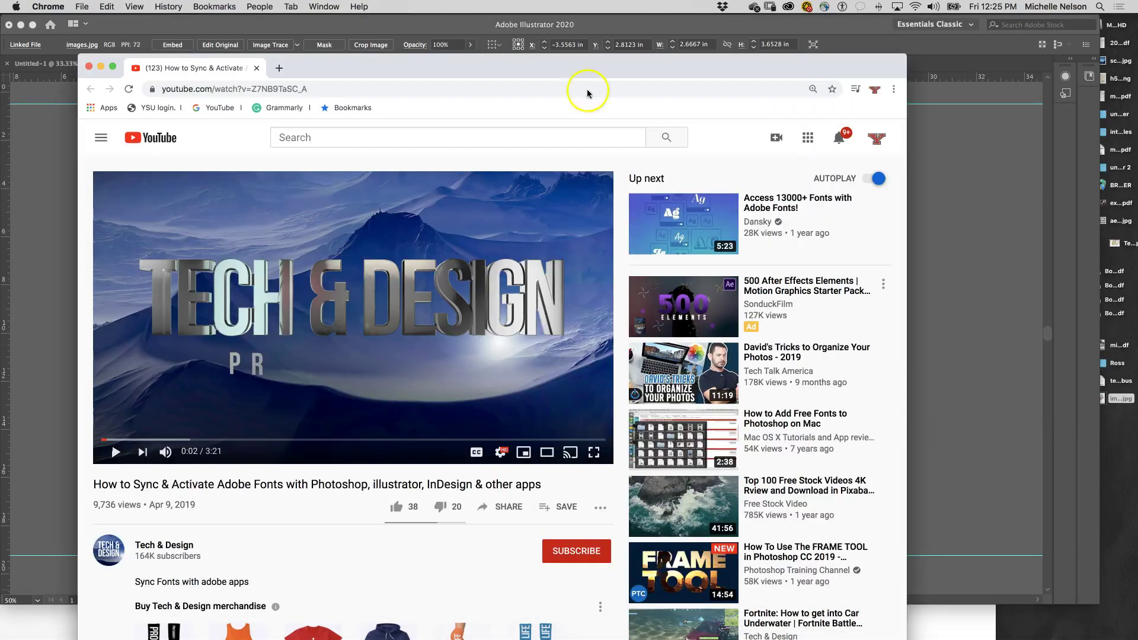
{"action": "left_click", "coordinate": [287, 79]}
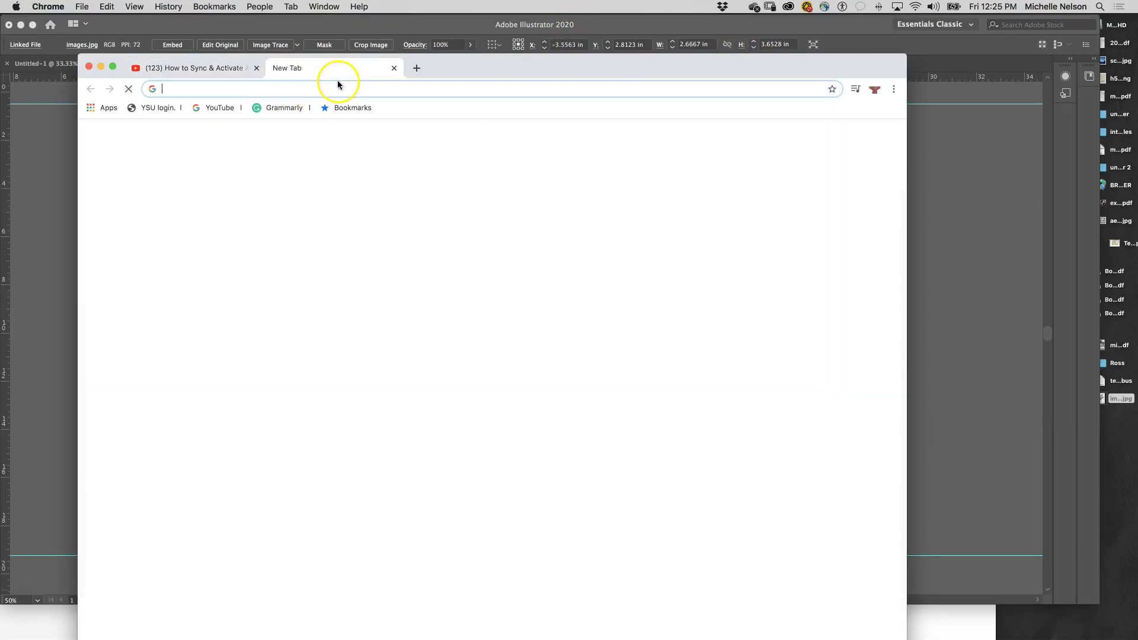
{"action": "type", "text": "pinterest"}
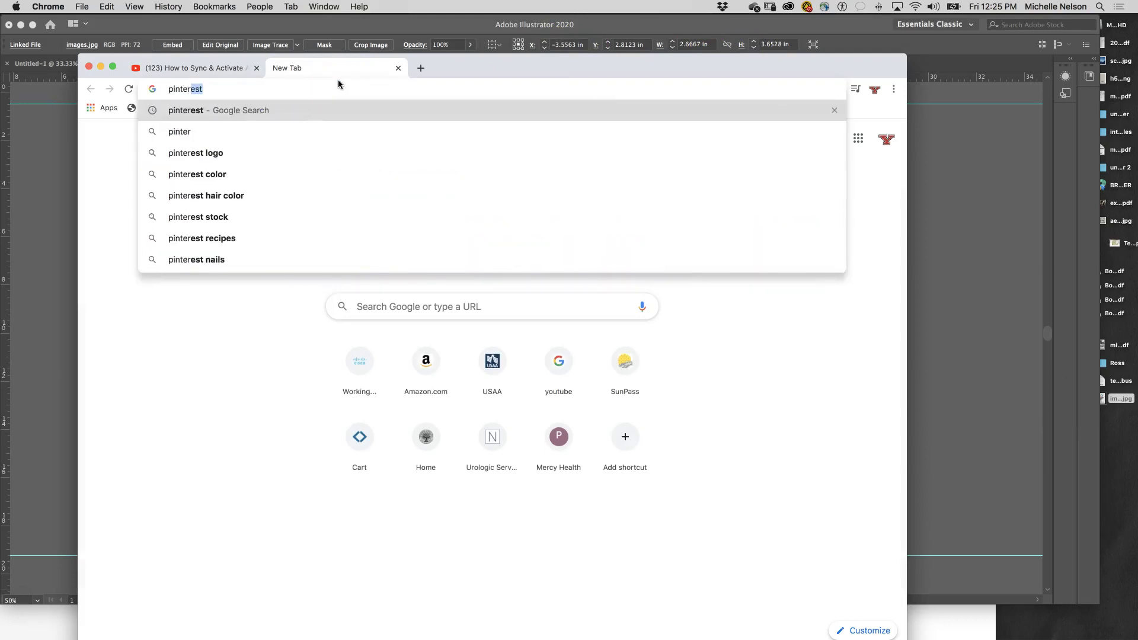
{"action": "key", "text": "Return"}
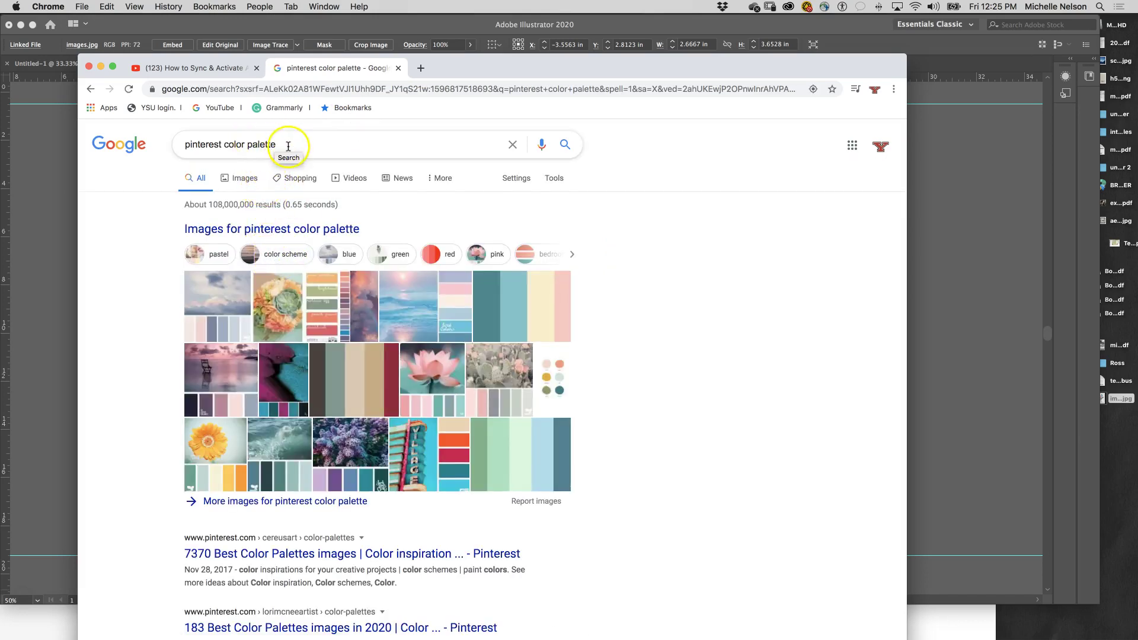
{"action": "left_click", "coordinate": [297, 230]}
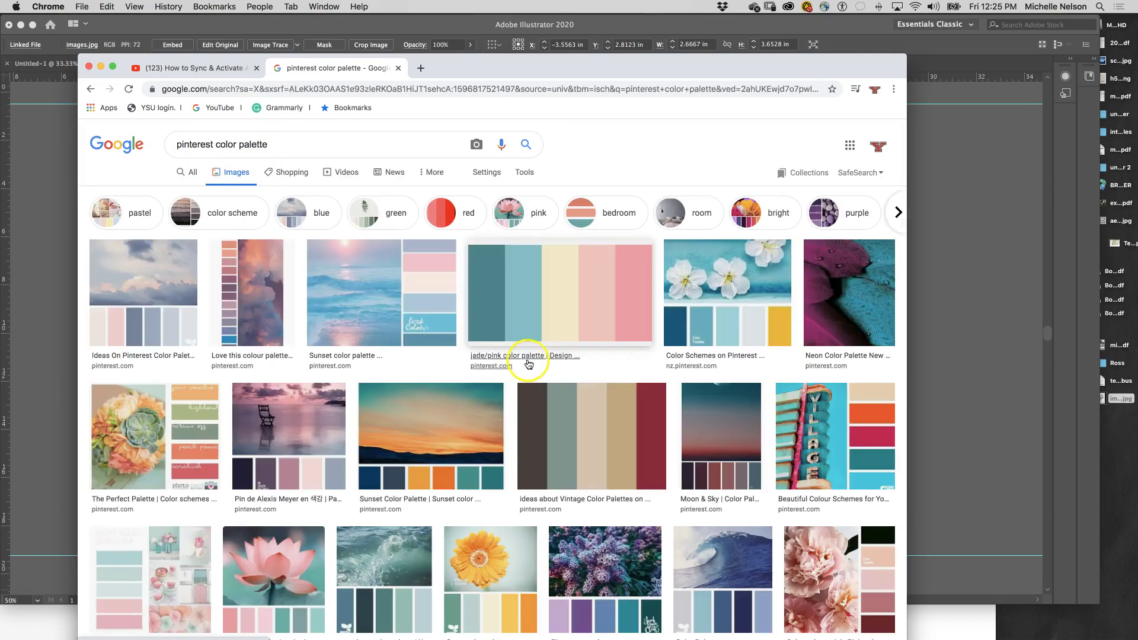
Open the Sunset Color Palette result and place its image on the Illustrator pasteboard below the Colour Index cover.
{"action": "left_click_drag", "start_coordinate": [508, 58], "coordinate": [620, 29]}
{"action": "left_click", "coordinate": [617, 272]}
{"action": "scroll", "coordinate": [618, 375], "scroll_direction": "down", "scroll_amount": 5}
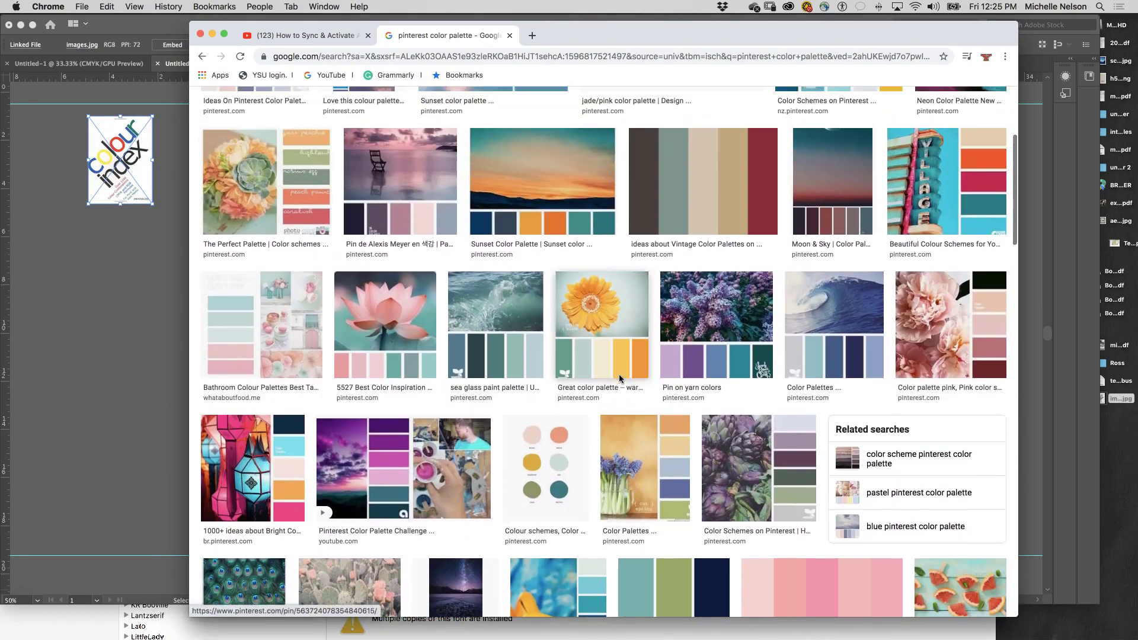
{"action": "left_click", "coordinate": [513, 199]}
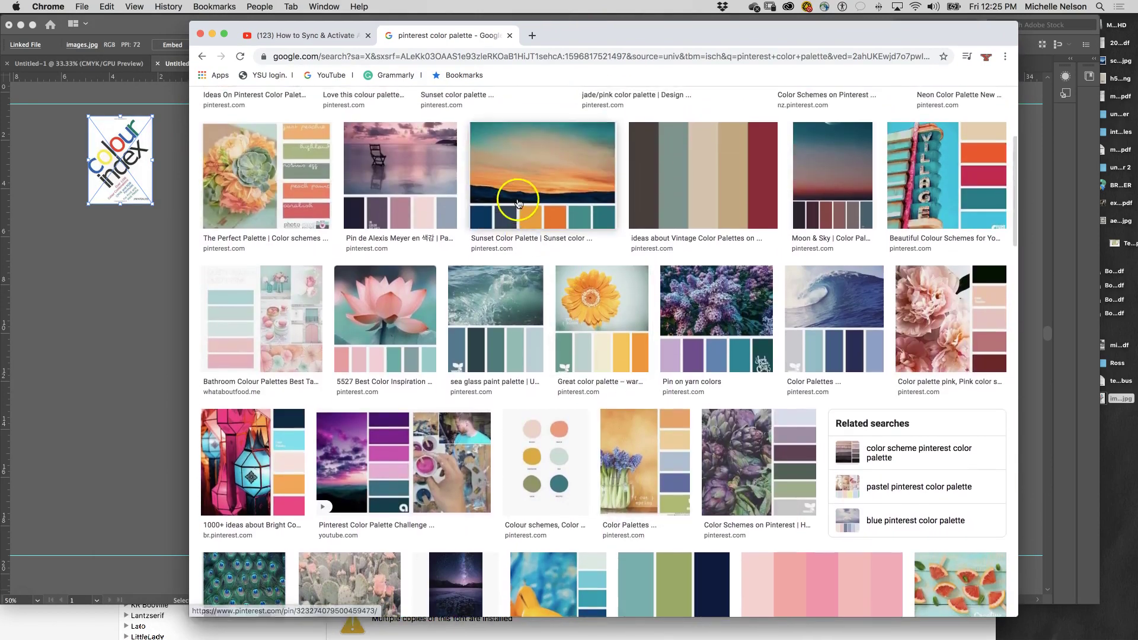
{"action": "left_click", "coordinate": [699, 273]}
{"action": "left_click_drag", "start_coordinate": [699, 273], "coordinate": [52, 329]}
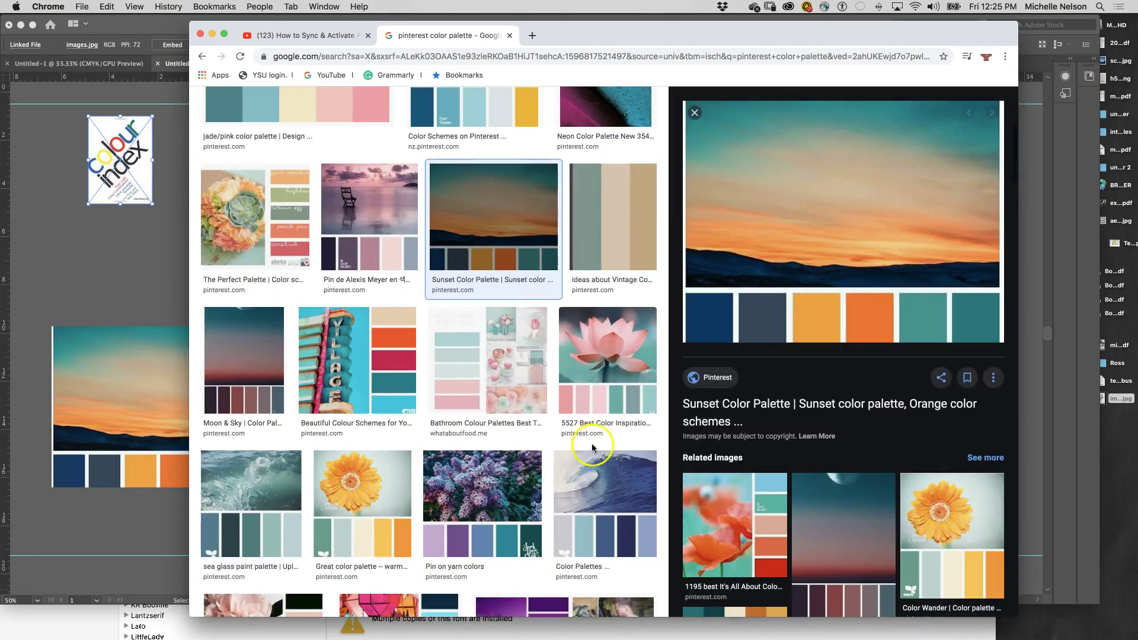
Open the turquoise/lime/navy palette result and place its image on the Illustrator pasteboard near the sunset palette.
{"action": "scroll", "coordinate": [591, 445], "scroll_direction": "down", "scroll_amount": 10}
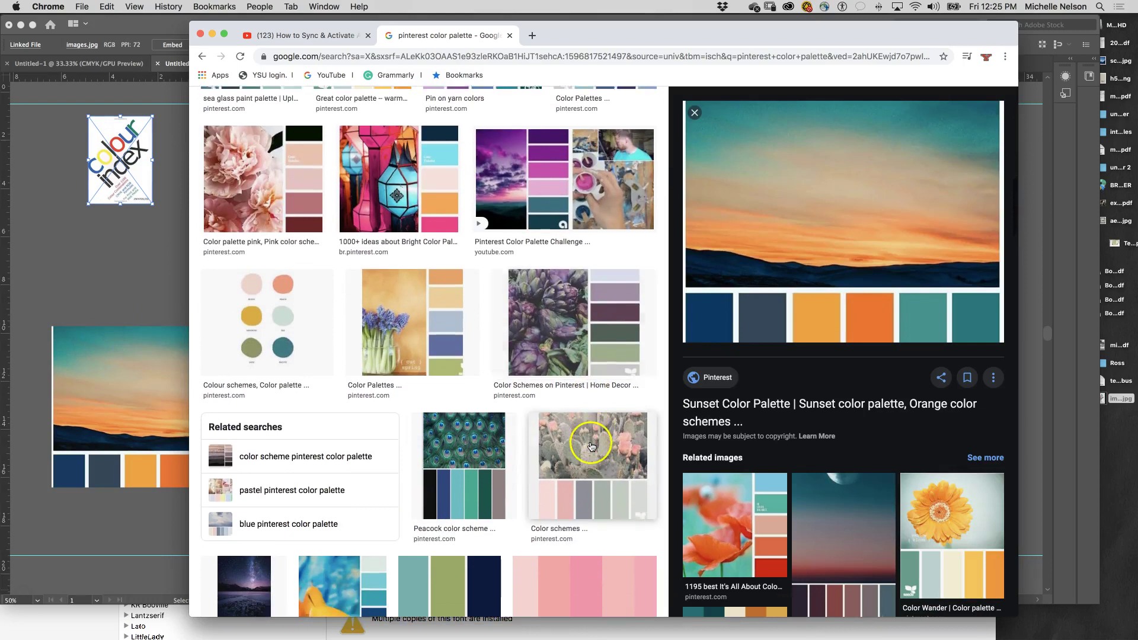
{"action": "scroll", "coordinate": [589, 446], "scroll_direction": "down", "scroll_amount": 1}
{"action": "left_click", "coordinate": [428, 343]}
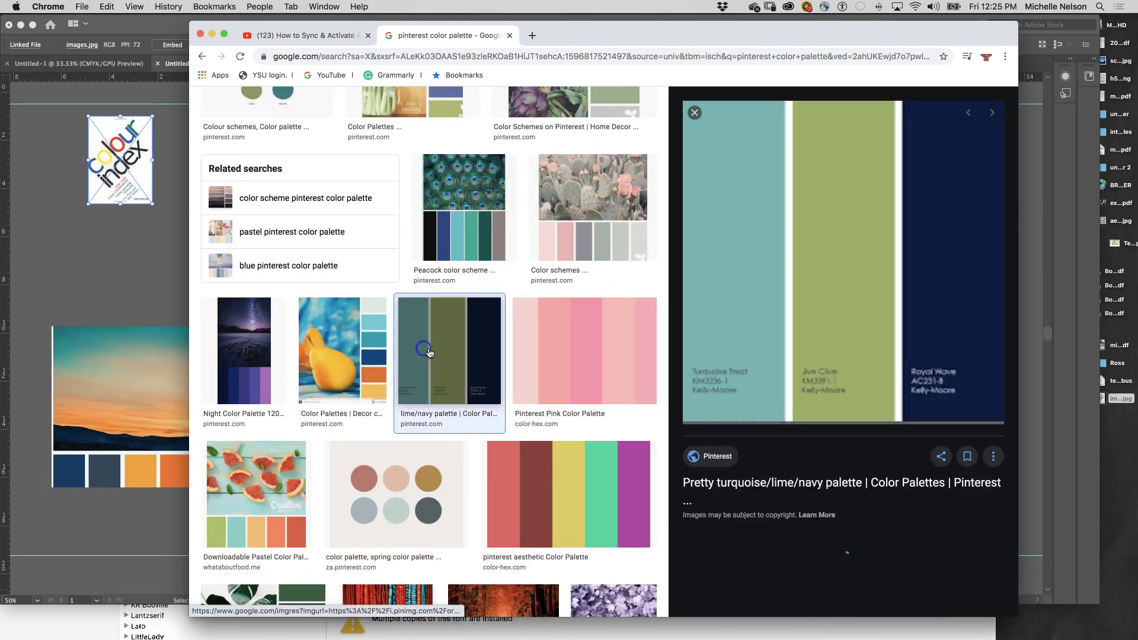
{"action": "left_click_drag", "start_coordinate": [795, 271], "coordinate": [91, 262]}
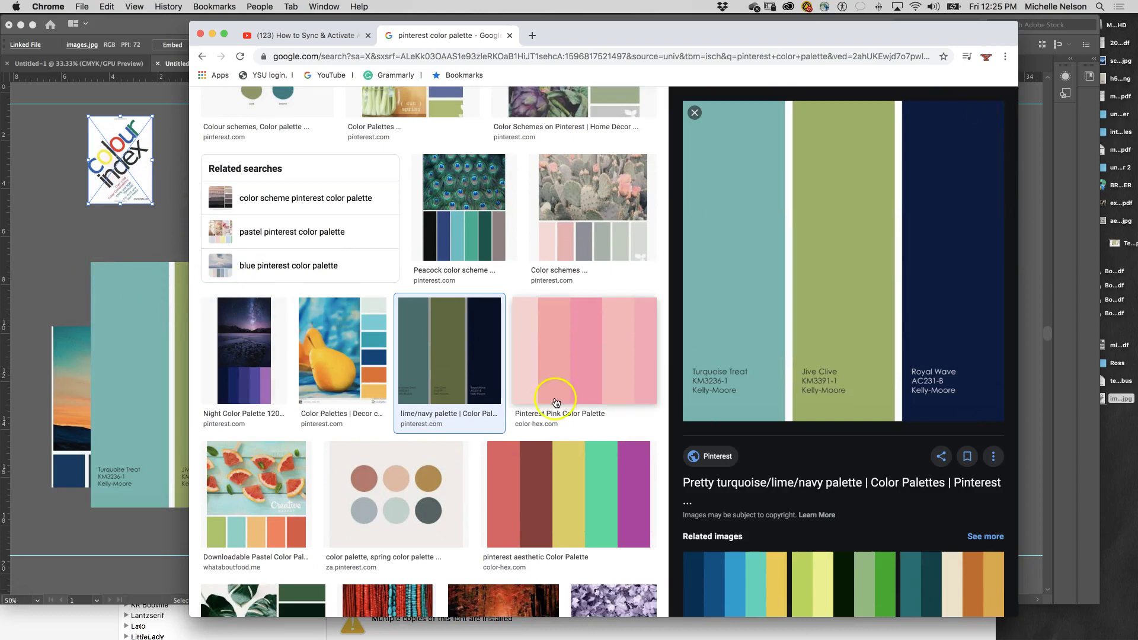
Browse for further palettes and place the related five-stripe navy-to-lime palette image on the Illustrator pasteboard below the Colour Index cover.
{"action": "scroll", "coordinate": [544, 411], "scroll_direction": "down", "scroll_amount": 10}
{"action": "scroll", "coordinate": [544, 411], "scroll_direction": "down", "scroll_amount": 12}
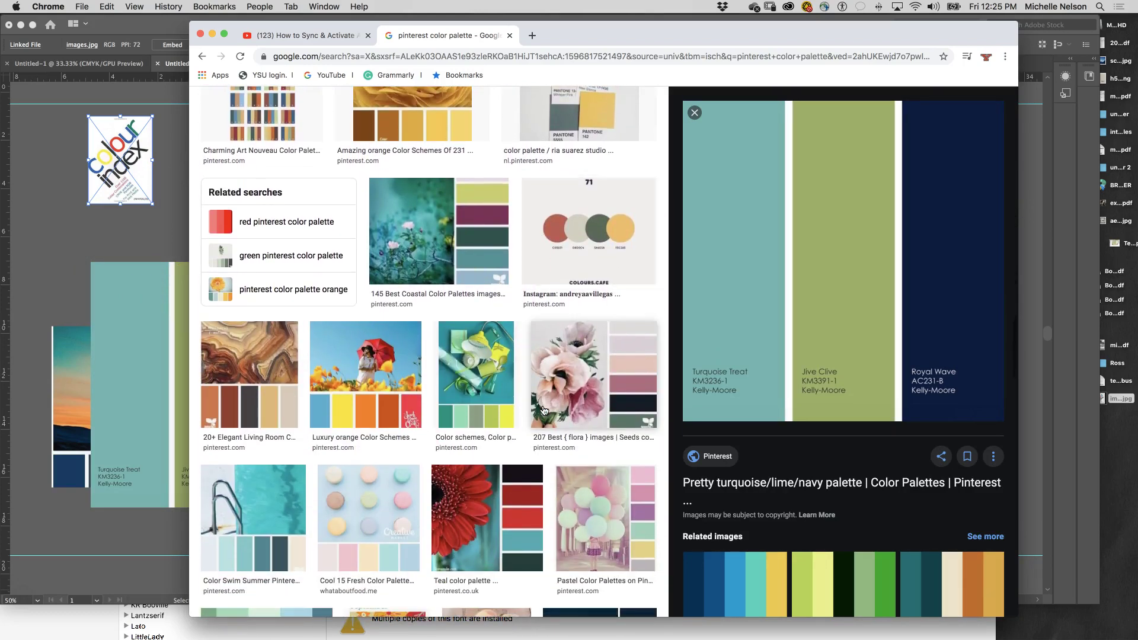
{"action": "scroll", "coordinate": [543, 409], "scroll_direction": "down", "scroll_amount": 9}
{"action": "scroll", "coordinate": [544, 410], "scroll_direction": "down", "scroll_amount": 10}
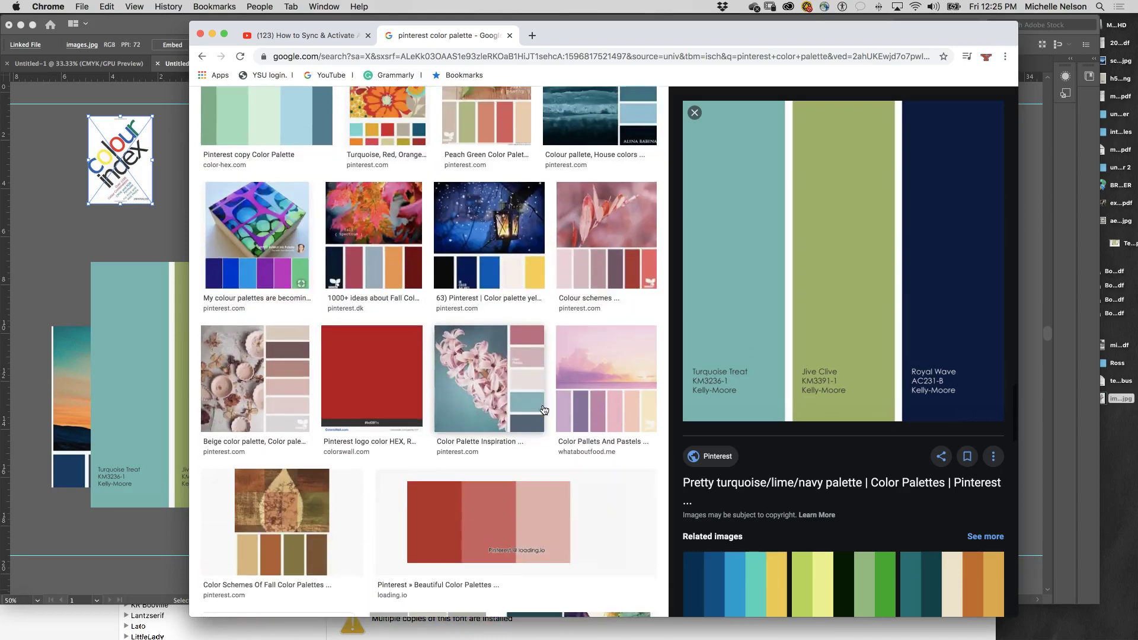
{"action": "scroll", "coordinate": [544, 409], "scroll_direction": "down", "scroll_amount": 6}
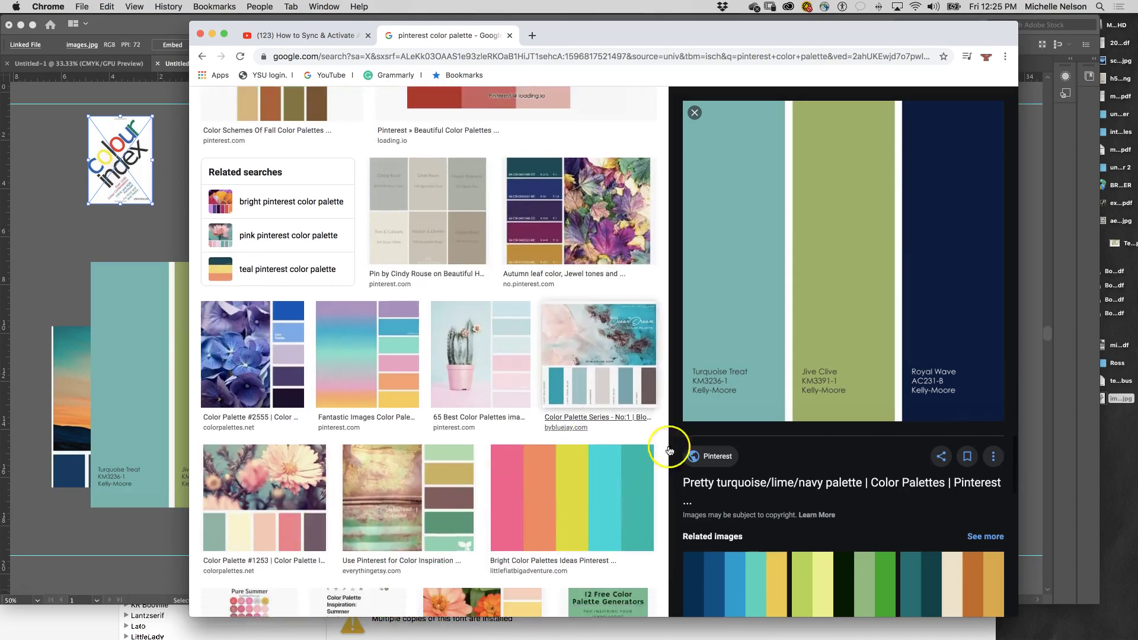
{"action": "scroll", "coordinate": [842, 468], "scroll_direction": "down", "scroll_amount": 10}
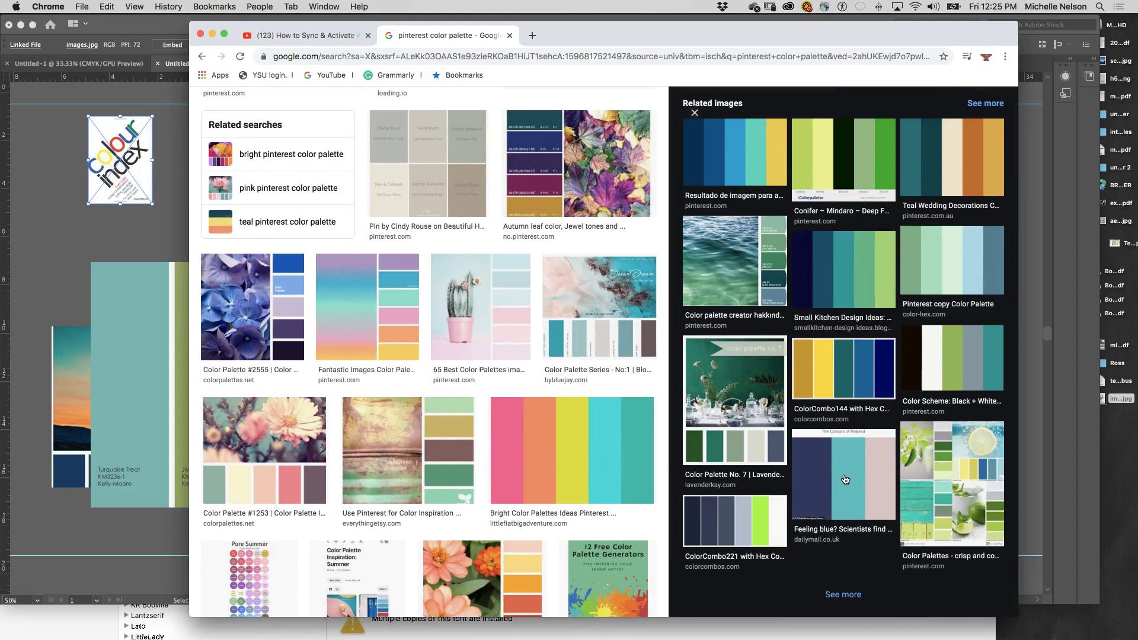
{"action": "left_click_drag", "start_coordinate": [866, 299], "coordinate": [107, 258]}
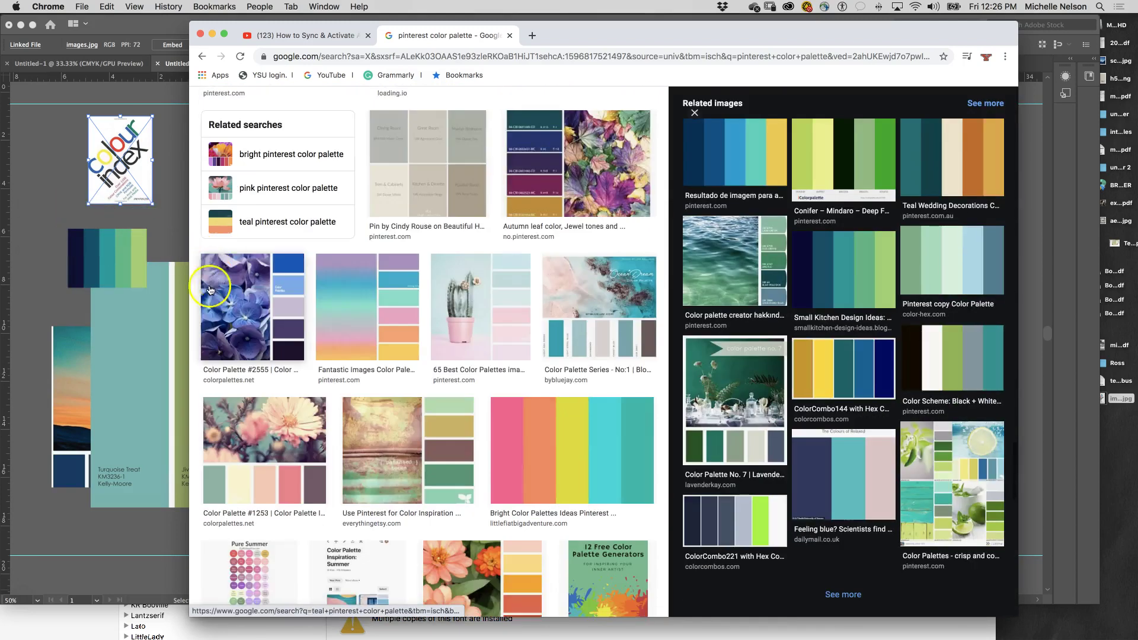
Switch to Illustrator and move the turquoise/lime/navy palette to the right of the artboard, with the sunset palette directly beneath it.
{"action": "left_click", "coordinate": [101, 350]}
{"action": "left_click_drag", "start_coordinate": [145, 342], "coordinate": [812, 198]}
{"action": "key", "text": "super+minus"}
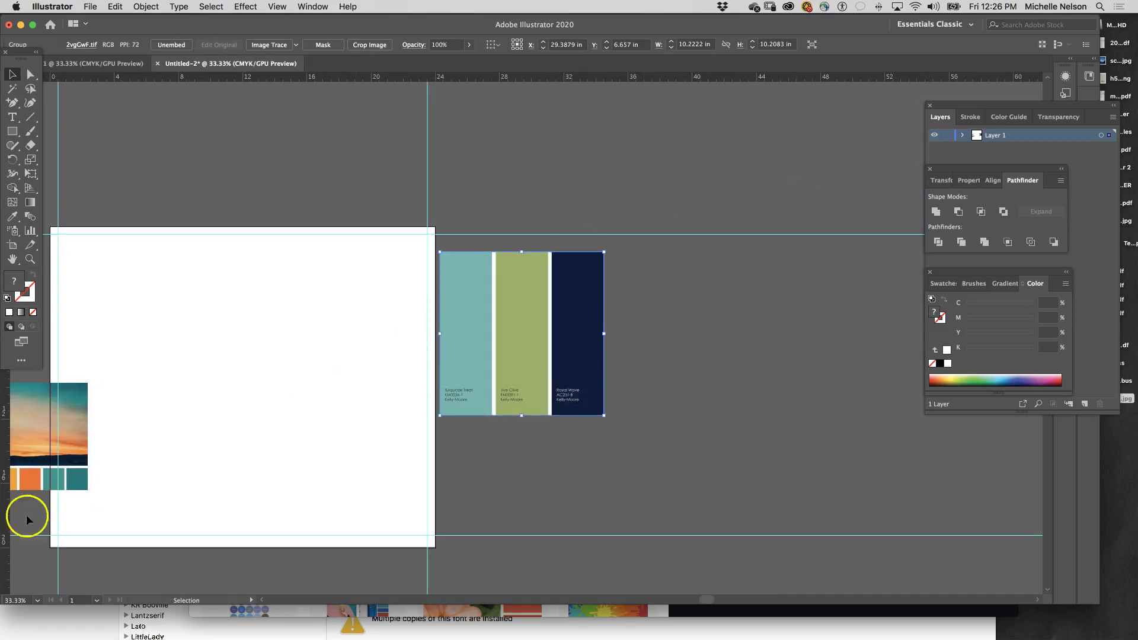
{"action": "left_click_drag", "start_coordinate": [76, 401], "coordinate": [534, 430]}
Move the small five-stripe palette to the right of the artboard, over the upper edge of the turquoise/lime/navy palette.
{"action": "scroll", "coordinate": [205, 471], "scroll_direction": "left", "scroll_amount": 1}
{"action": "scroll", "coordinate": [205, 471], "scroll_direction": "left", "scroll_amount": 10}
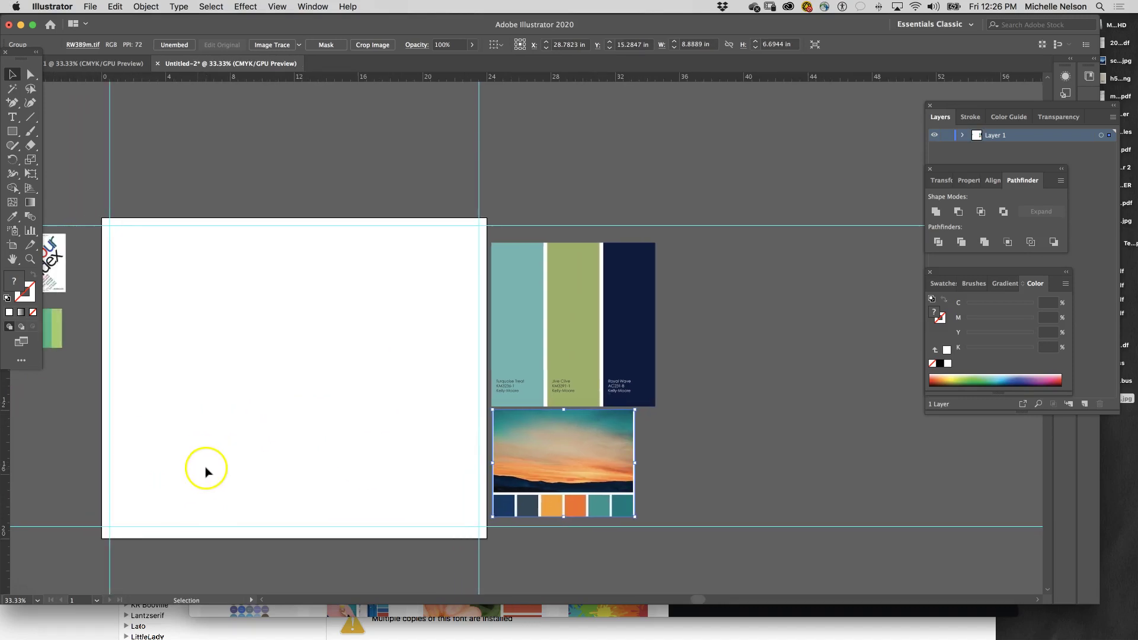
{"action": "scroll", "coordinate": [384, 325], "scroll_direction": "down", "scroll_amount": 2}
{"action": "left_click", "coordinate": [384, 326]}
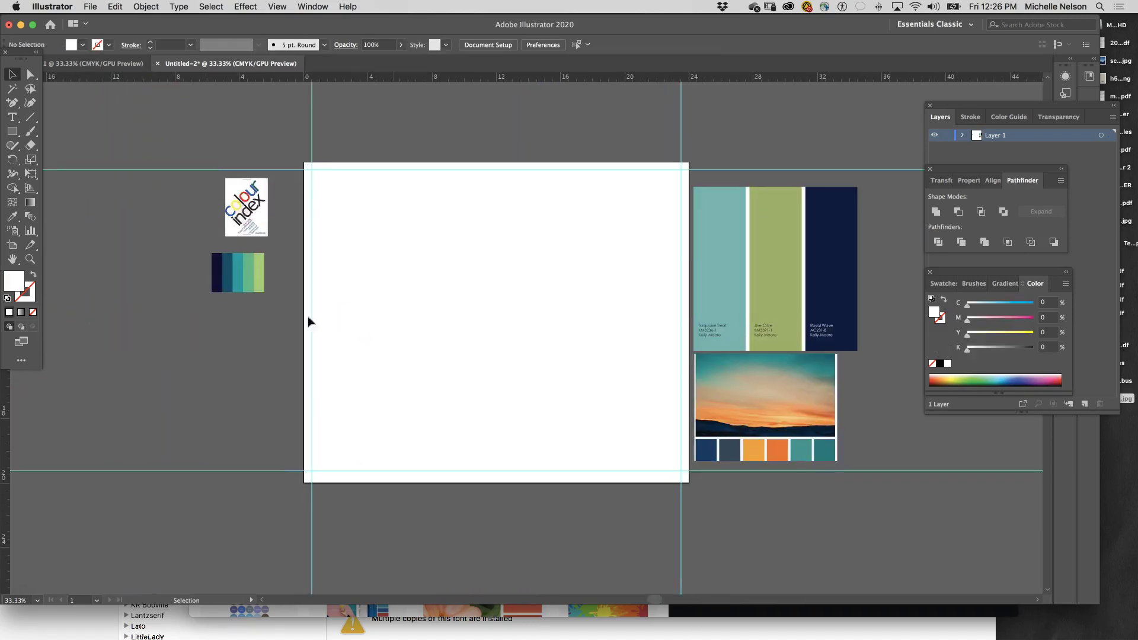
{"action": "left_click_drag", "start_coordinate": [238, 281], "coordinate": [747, 203]}
{"action": "left_click", "coordinate": [879, 253]}
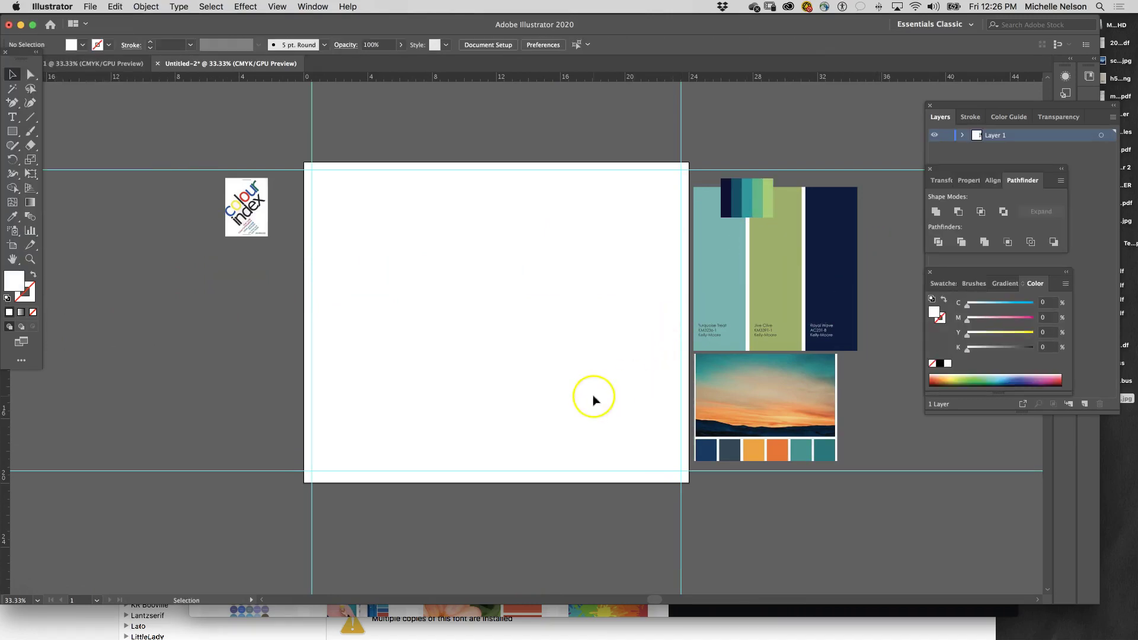
{"action": "key", "text": "super+equal"}
{"action": "key", "text": "super+minus"}
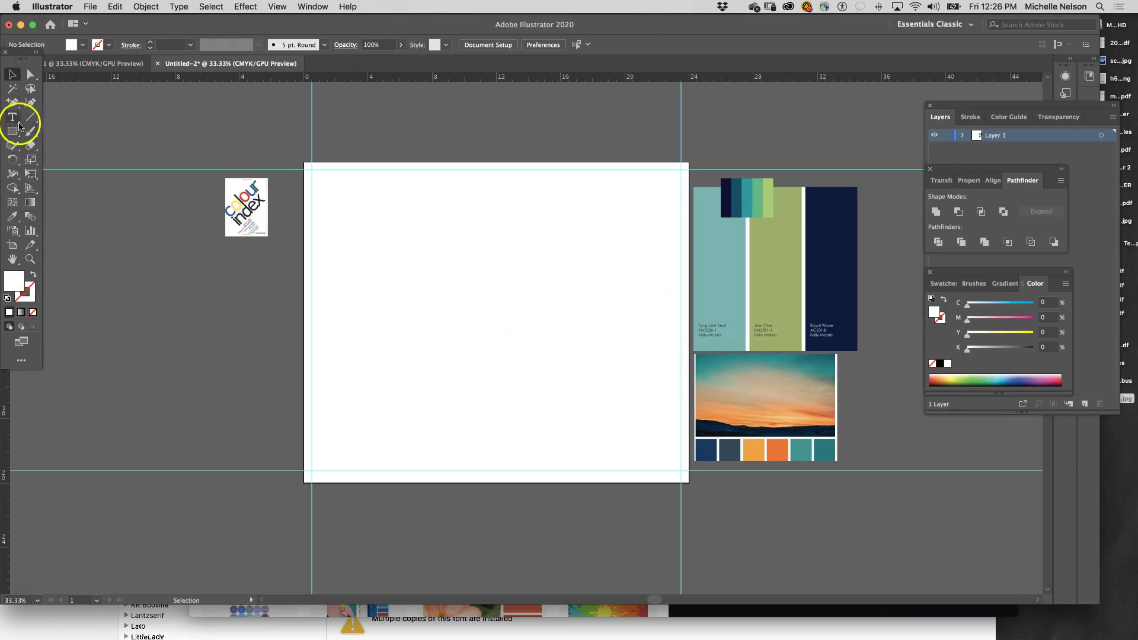
Sample the Royal Wave navy with the Eyedropper and draw a rectangle about 24.5 x 20.5 in covering the whole artboard.
{"action": "left_click", "coordinate": [13, 217]}
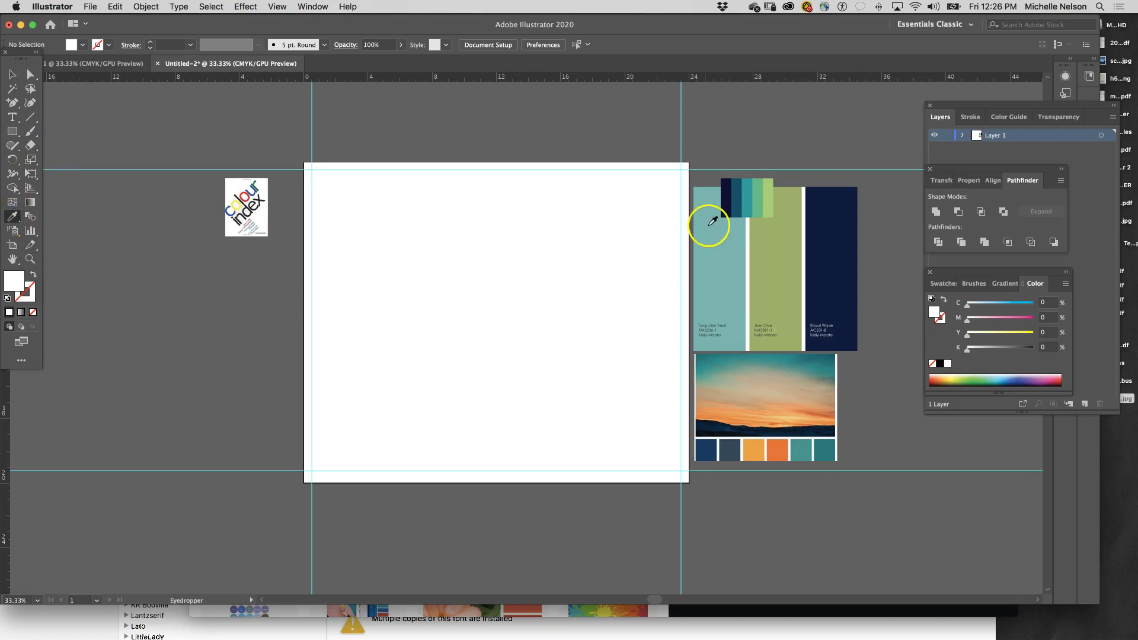
{"action": "left_click", "coordinate": [835, 239]}
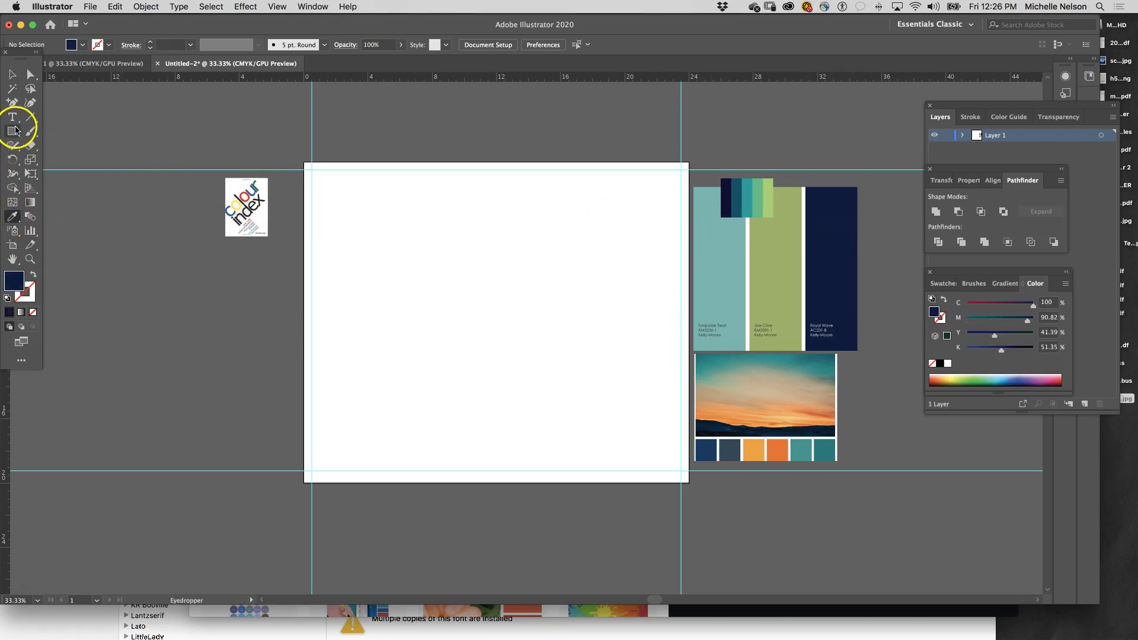
{"action": "left_click_drag", "start_coordinate": [302, 160], "coordinate": [404, 317]}
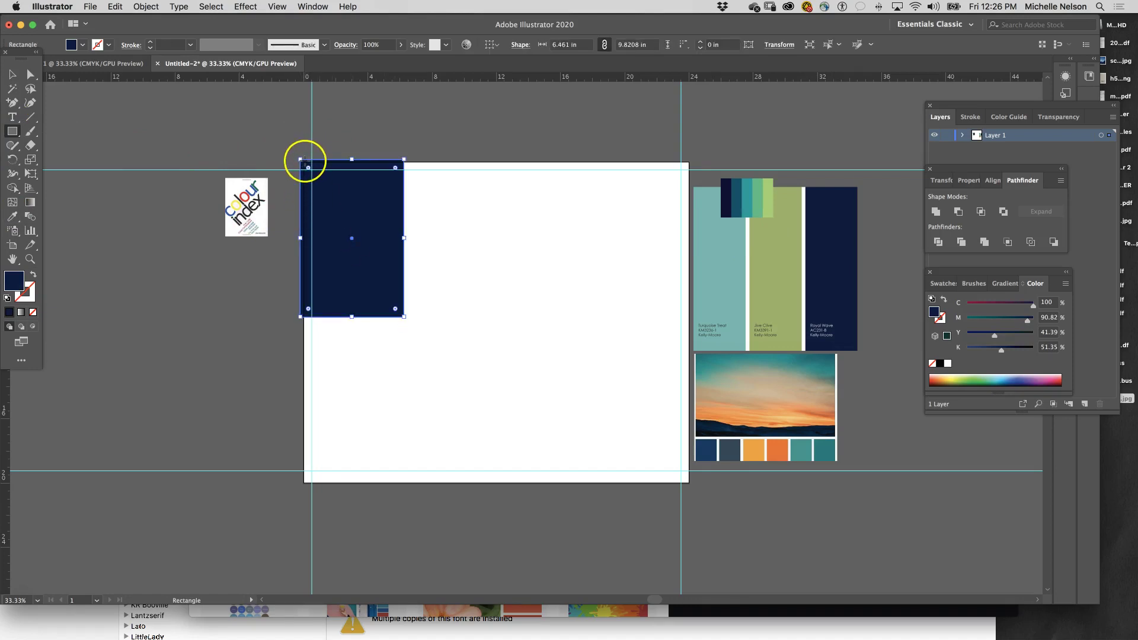
{"action": "key", "text": "super+z"}
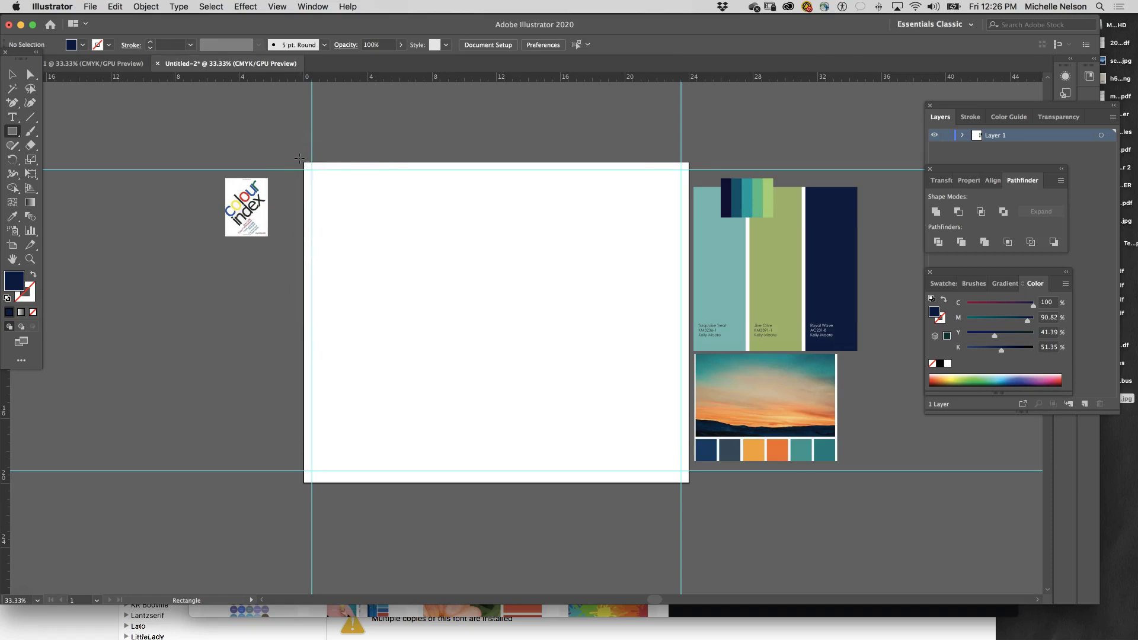
{"action": "left_click_drag", "start_coordinate": [355, 227], "coordinate": [693, 487]}
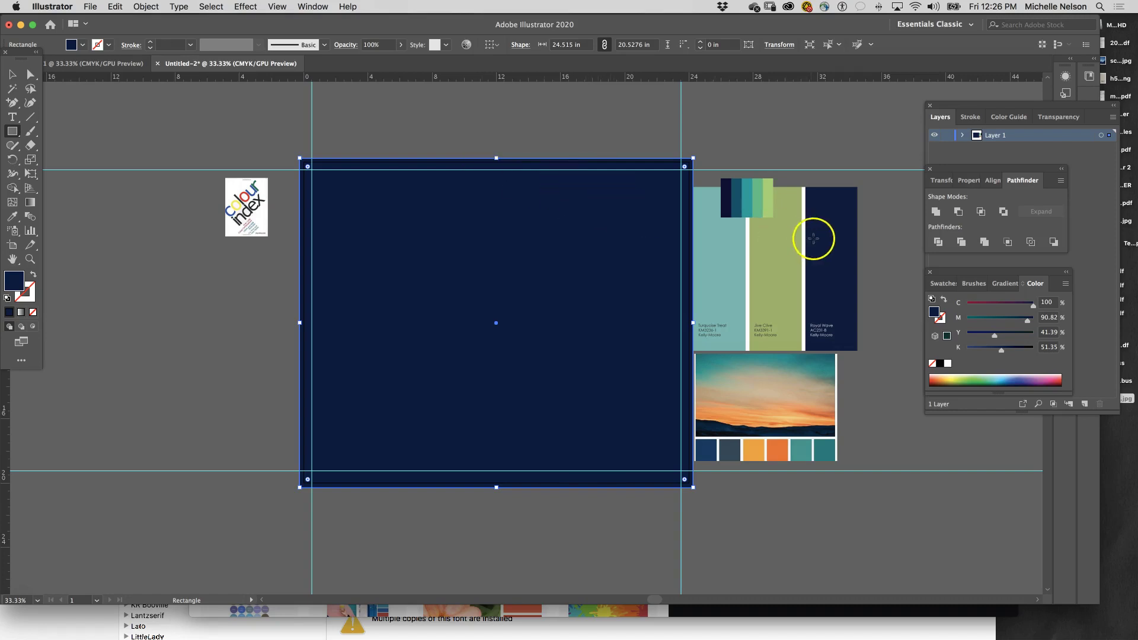
Try the palette's Jive Clive green as the background rectangle's fill and lock Layer 1.
{"action": "left_click", "coordinate": [12, 217]}
{"action": "left_click", "coordinate": [761, 256]}
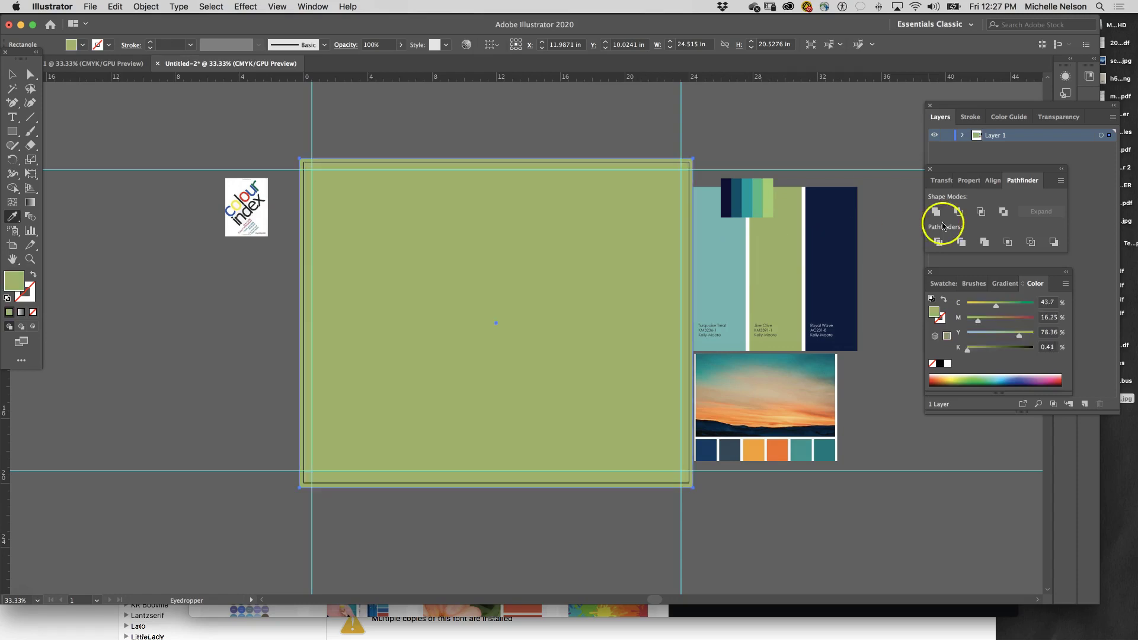
{"action": "left_click", "coordinate": [946, 135]}
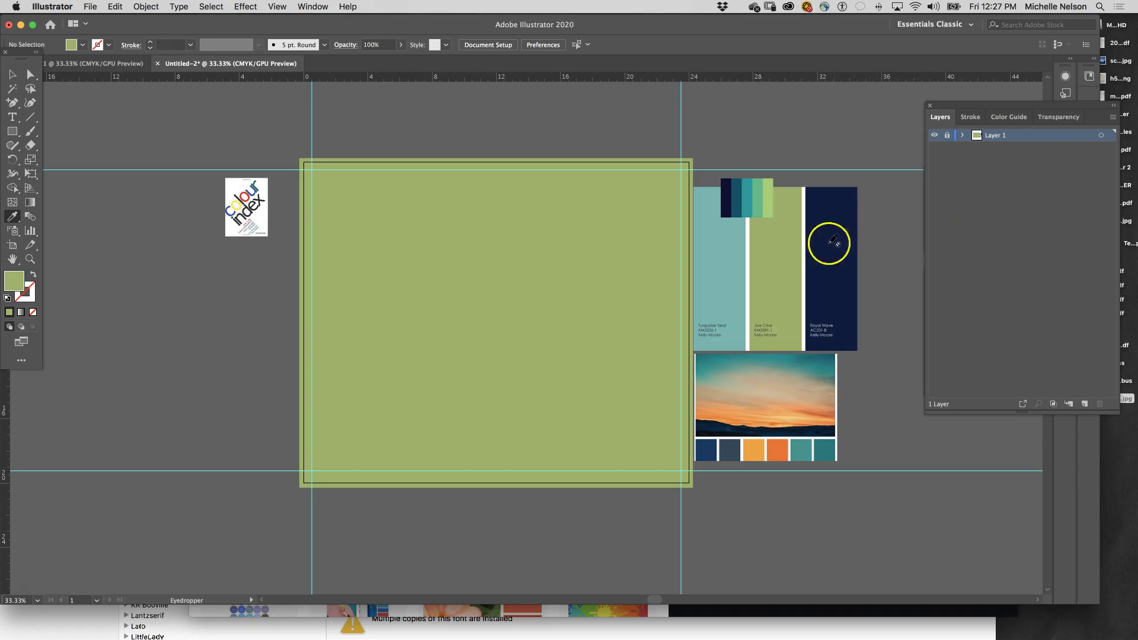
Undo the layer lock, return the background rectangle's fill to navy and deselect it.
{"action": "key", "text": "super+alt+2"}
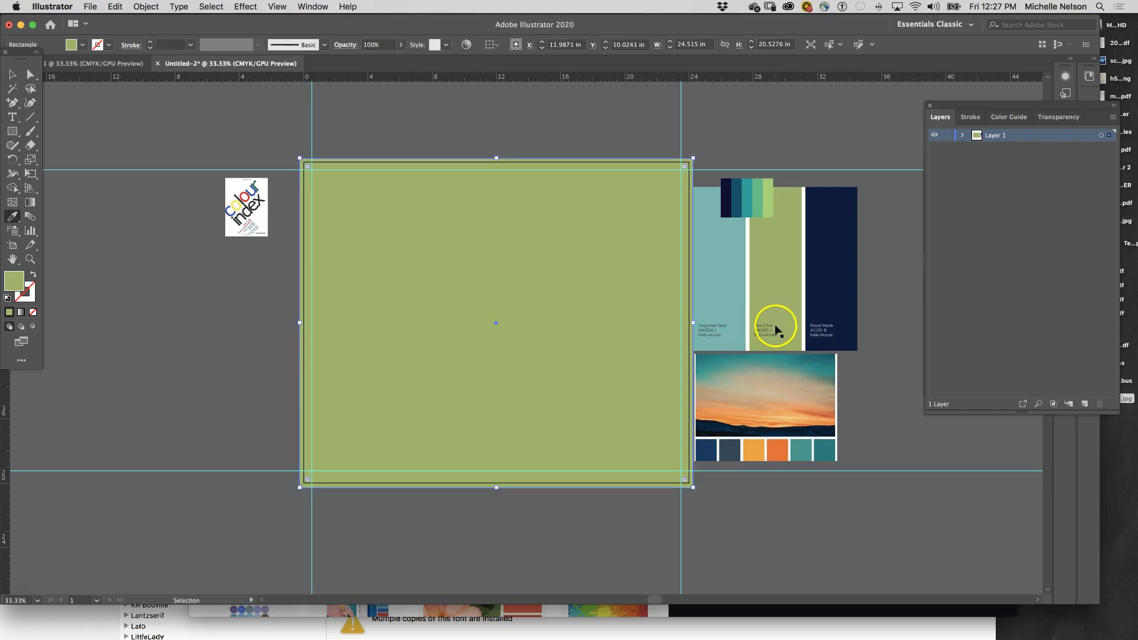
{"action": "left_click", "coordinate": [776, 325]}
{"action": "left_click", "coordinate": [12, 75]}
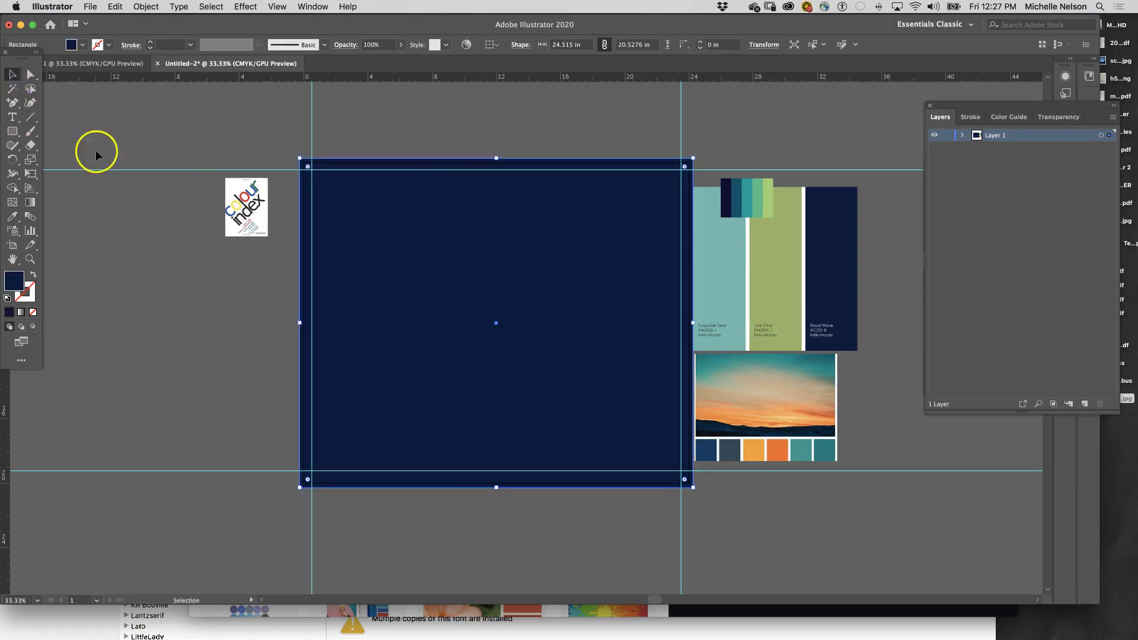
{"action": "left_click", "coordinate": [126, 314]}
Lock Layer 1, check that its artwork cannot be selected, and create a new layer above it.
{"action": "key", "text": "super+equal"}
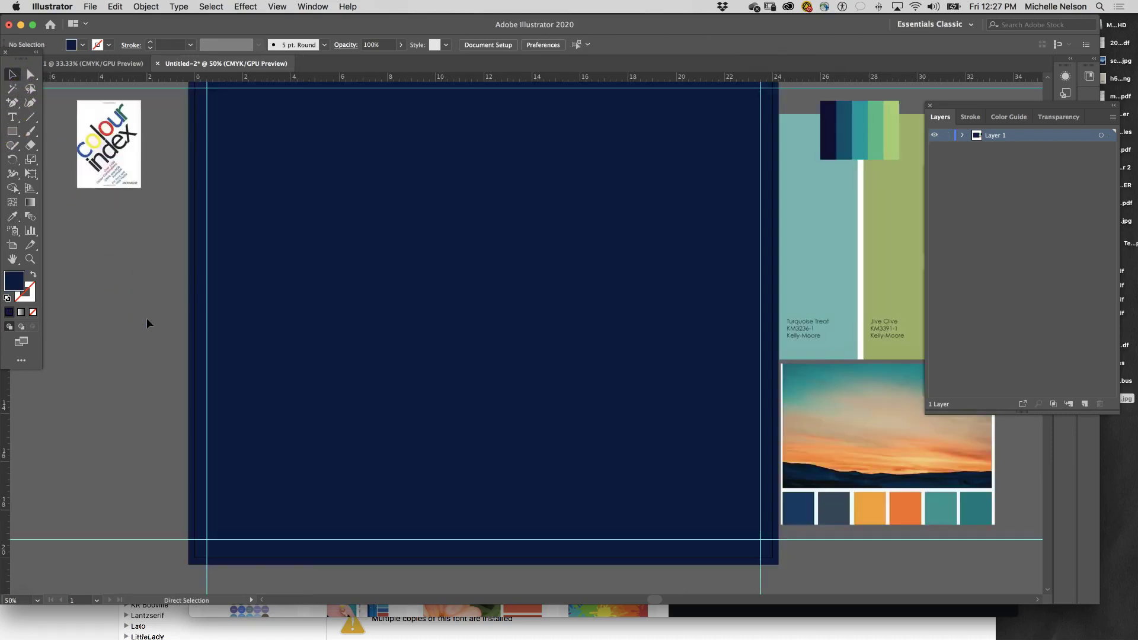
{"action": "left_click_drag", "start_coordinate": [322, 297], "coordinate": [264, 325]}
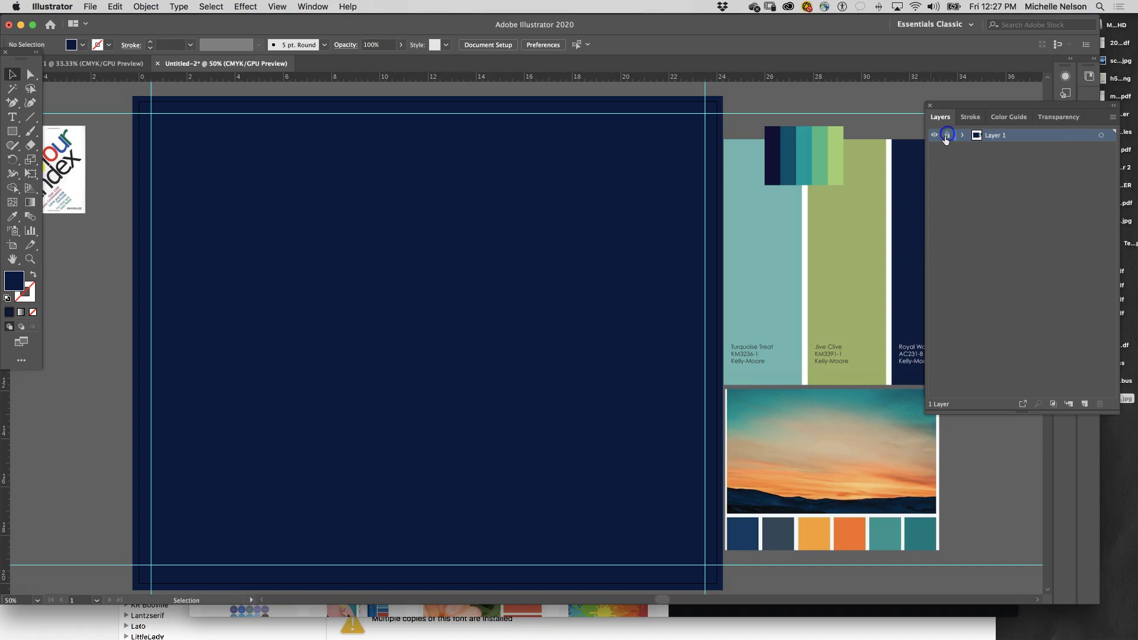
{"action": "left_click", "coordinate": [584, 178]}
{"action": "left_click", "coordinate": [426, 230]}
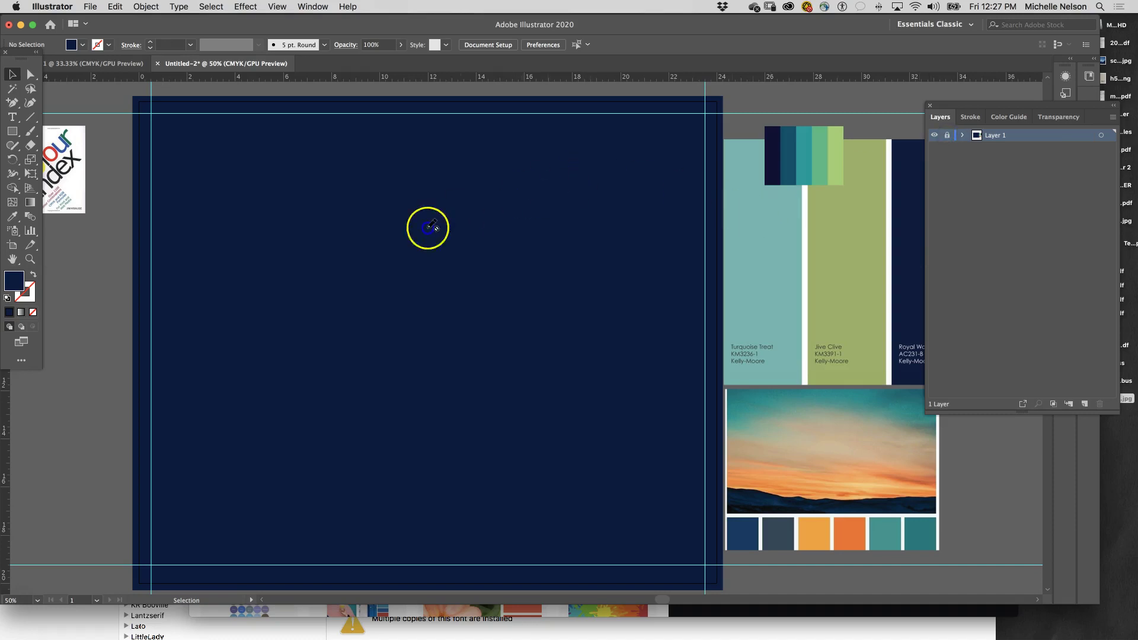
{"action": "left_click", "coordinate": [462, 258]}
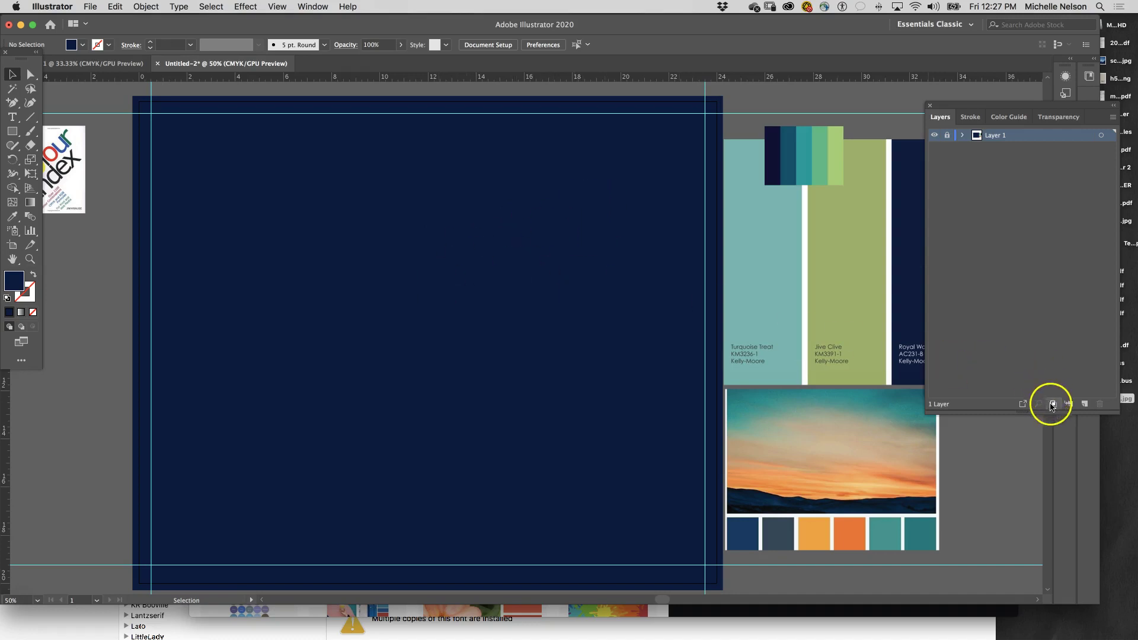
{"action": "left_click", "coordinate": [1080, 407]}
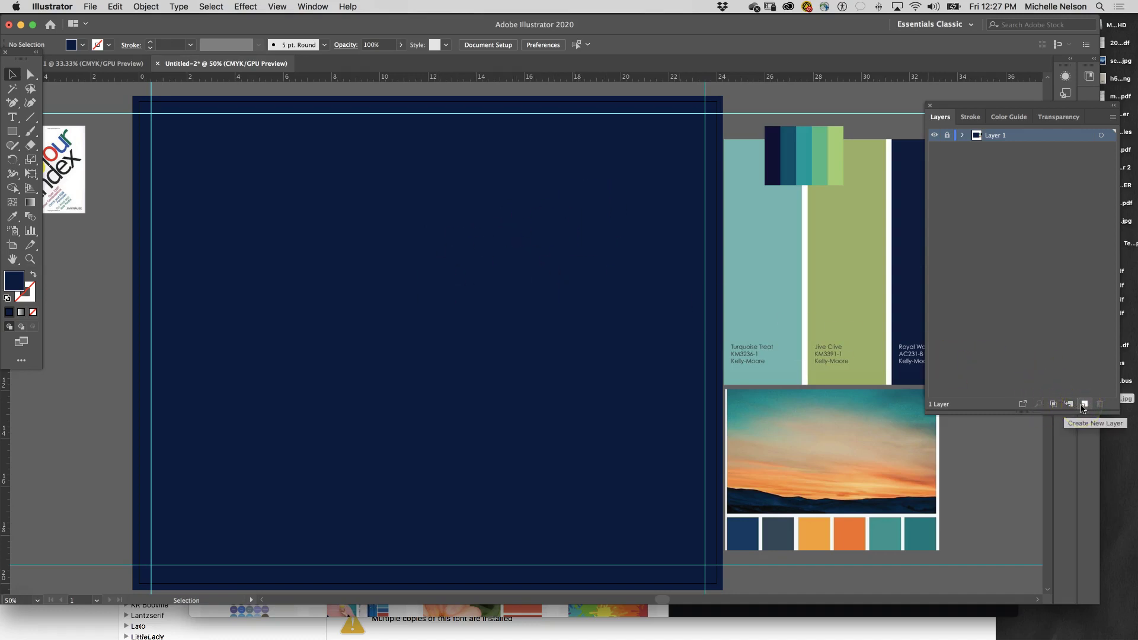
{"action": "left_click", "coordinate": [1082, 407]}
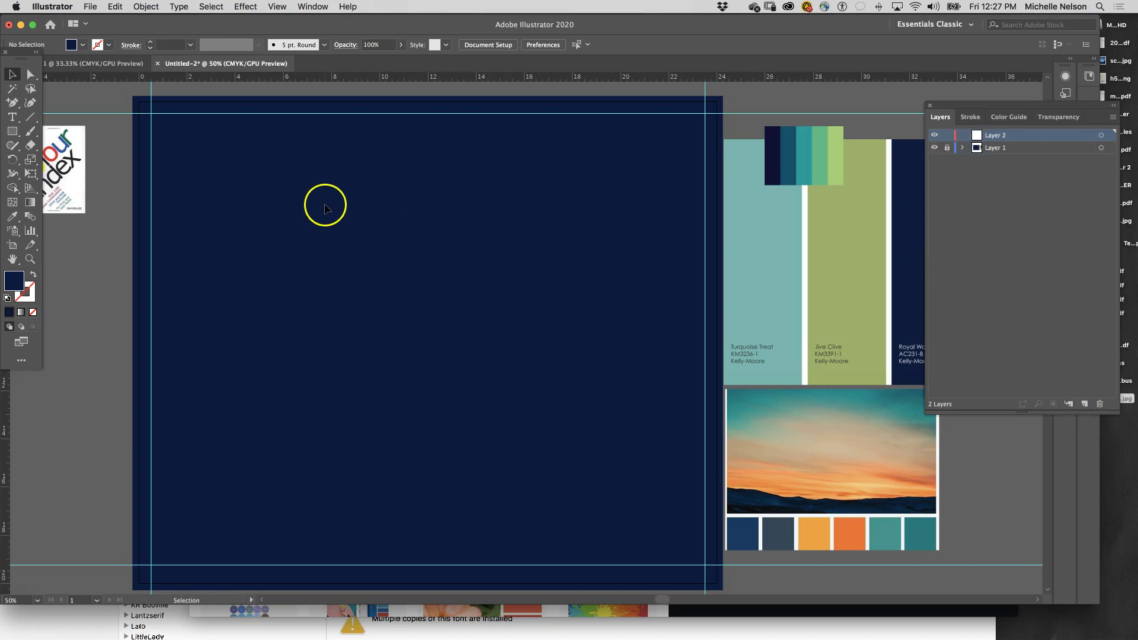
Add the text "Typography" on the pasteboard beside the artboard and colour it with the palette's Jive Clive green.
{"action": "left_click", "coordinate": [11, 118]}
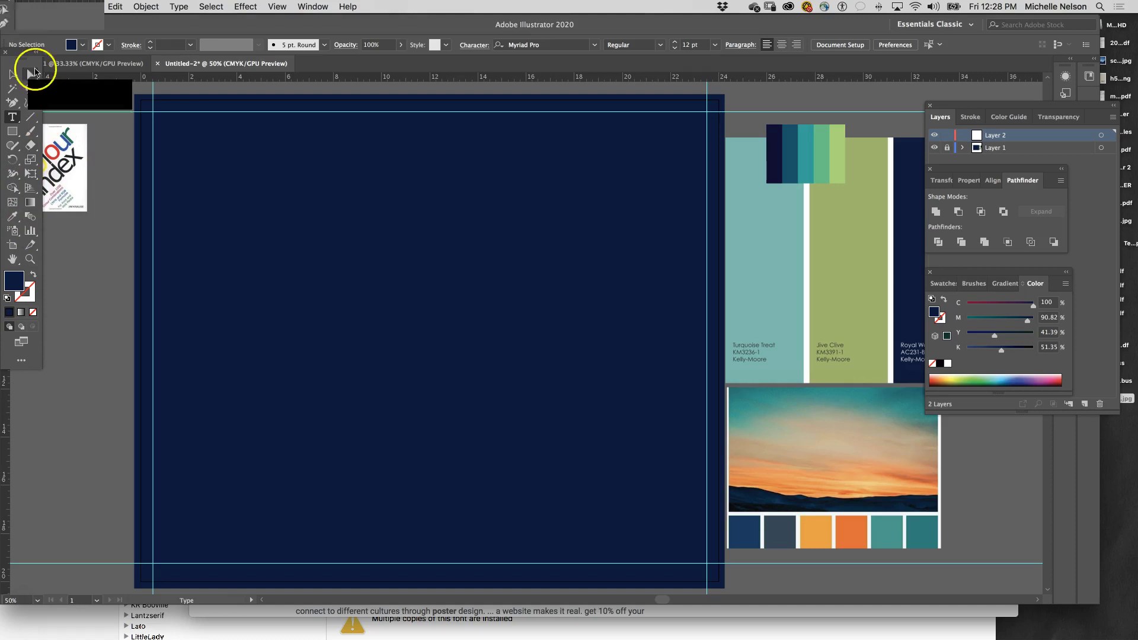
{"action": "left_click", "coordinate": [13, 74]}
{"action": "left_click", "coordinate": [13, 216]}
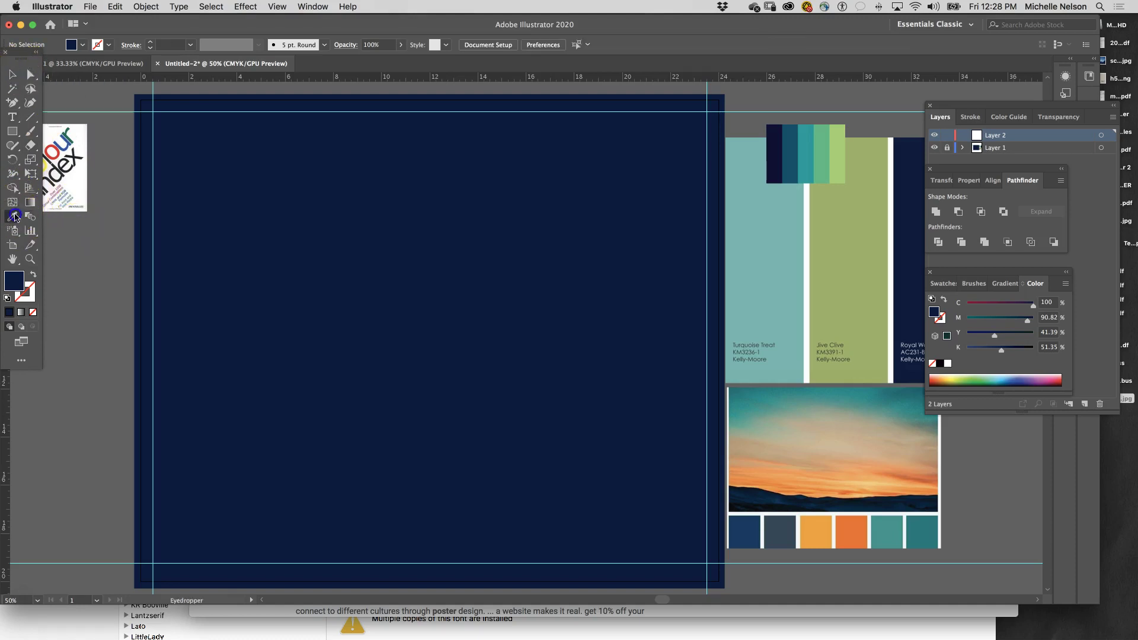
{"action": "left_click", "coordinate": [852, 221]}
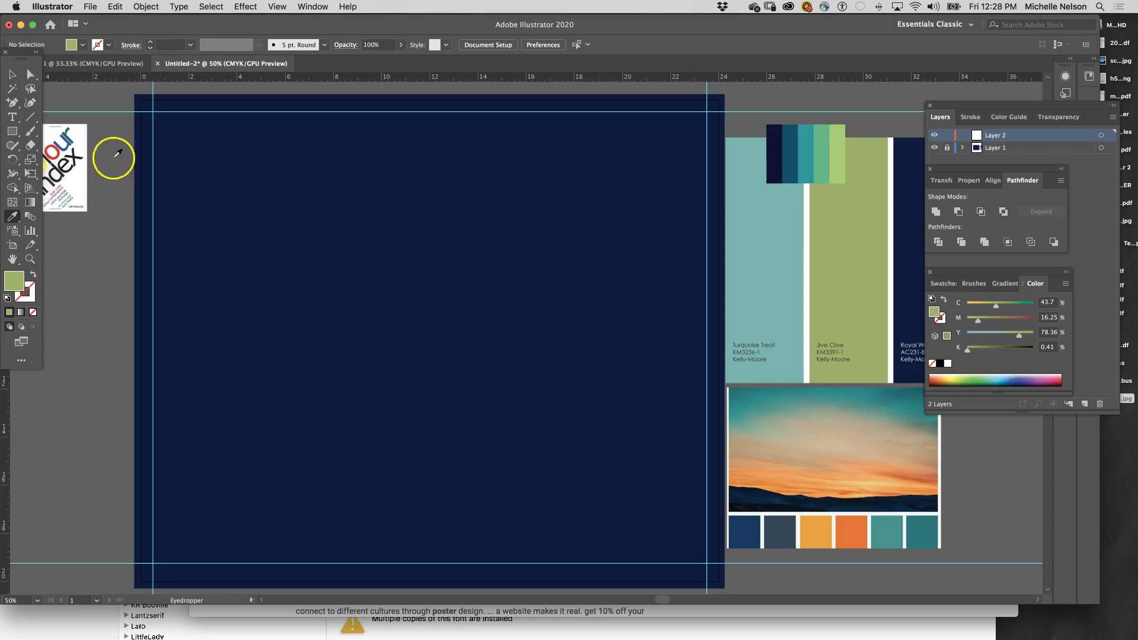
{"action": "left_click", "coordinate": [12, 116]}
{"action": "left_click", "coordinate": [115, 223]}
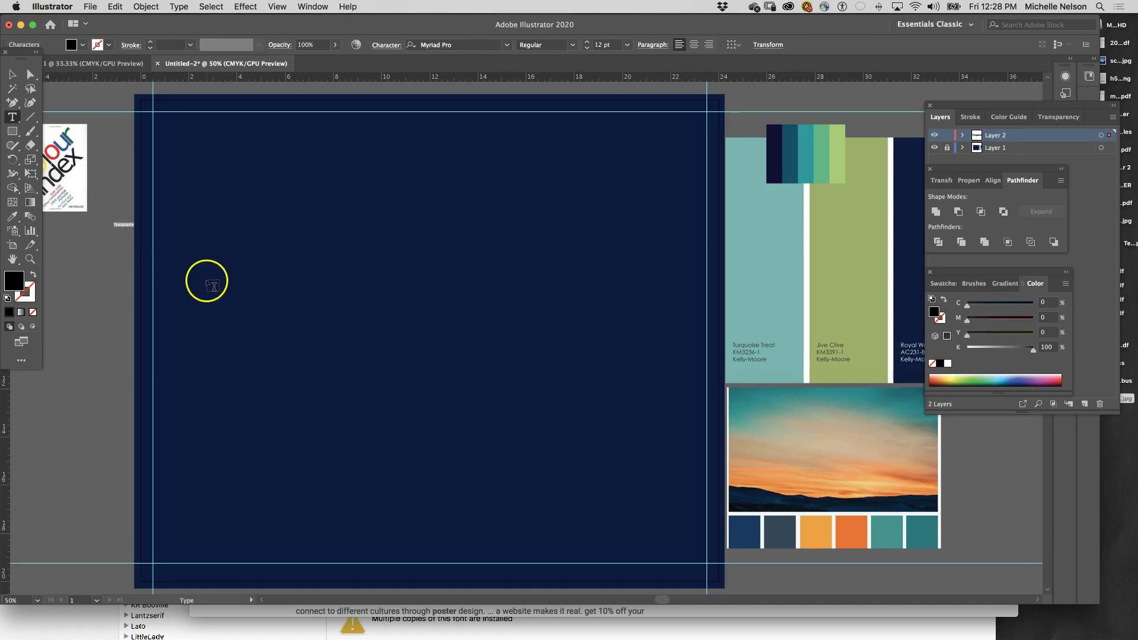
{"action": "left_click", "coordinate": [12, 216]}
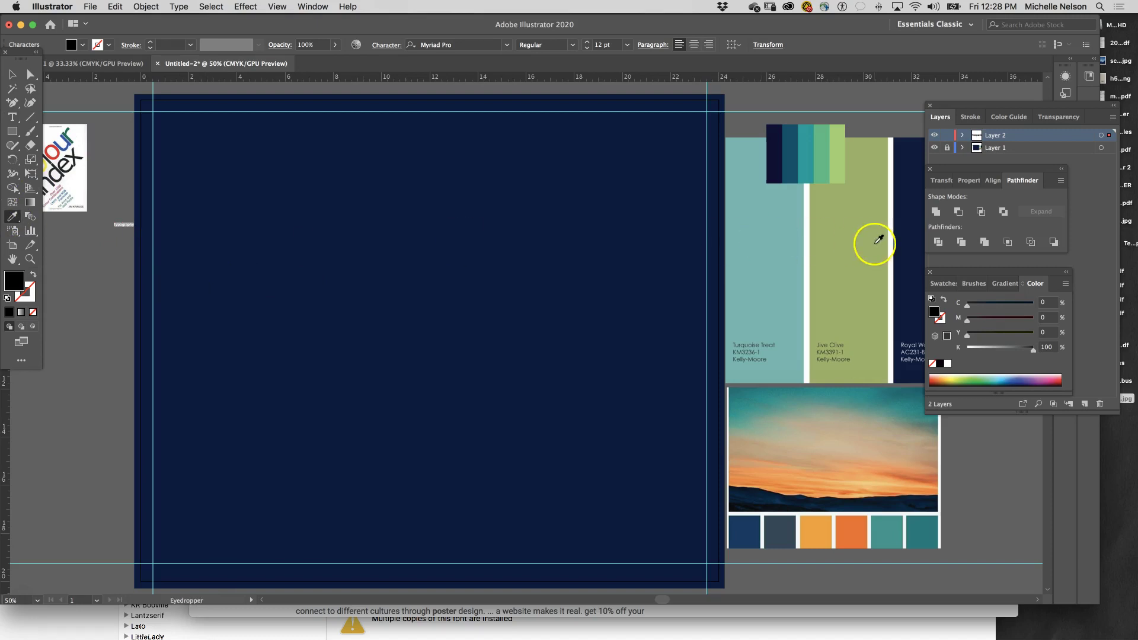
{"action": "left_click", "coordinate": [869, 244]}
Move the "Typography" text onto the upper part of the navy background and enlarge it to about 265 pt.
{"action": "left_click", "coordinate": [9, 73]}
{"action": "left_click_drag", "start_coordinate": [119, 223], "coordinate": [205, 216]}
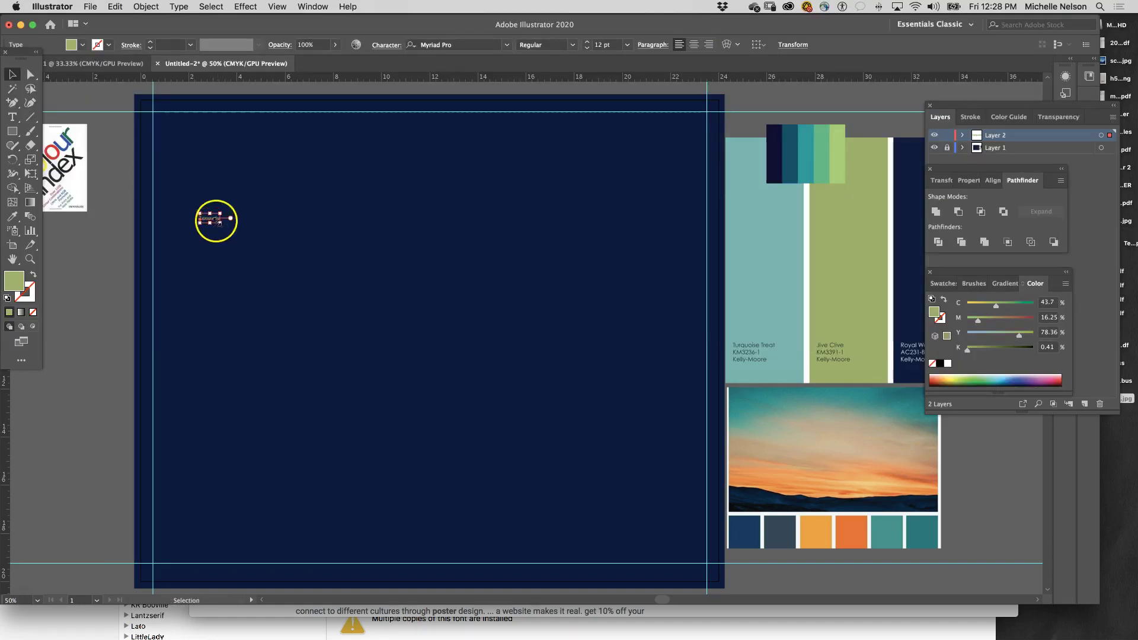
{"action": "left_click_drag", "start_coordinate": [220, 223], "coordinate": [775, 414]}
{"action": "key", "text": "super+z"}
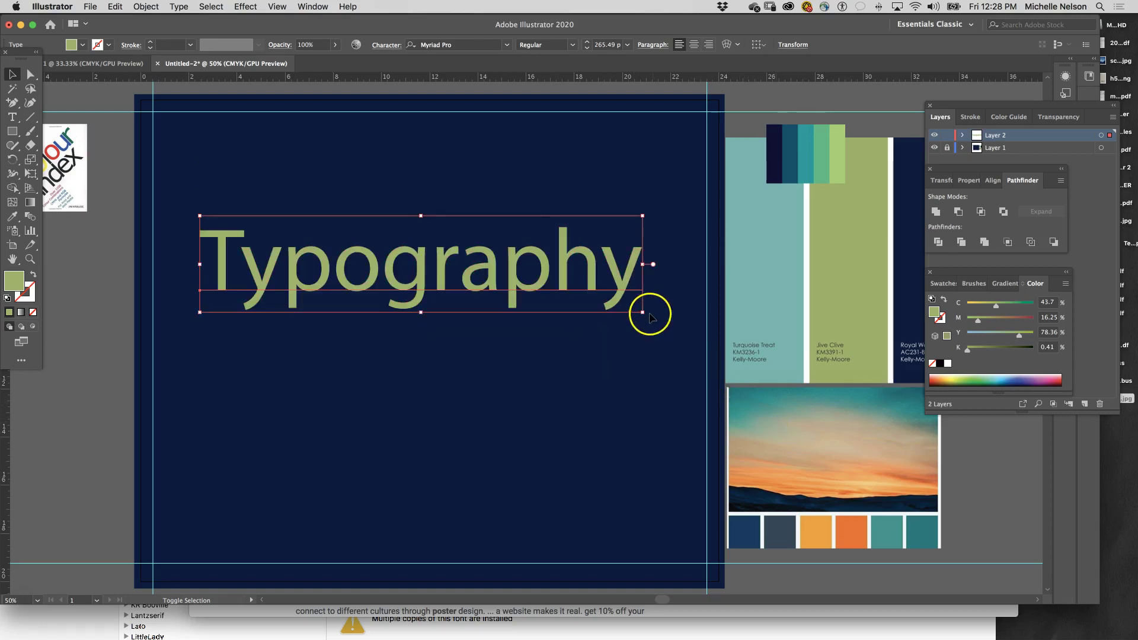
Enlarge the "Typography" text to about 290 pt and set its font to Frutiger 95 Ultra Black.
{"action": "left_click_drag", "start_coordinate": [643, 313], "coordinate": [684, 341]}
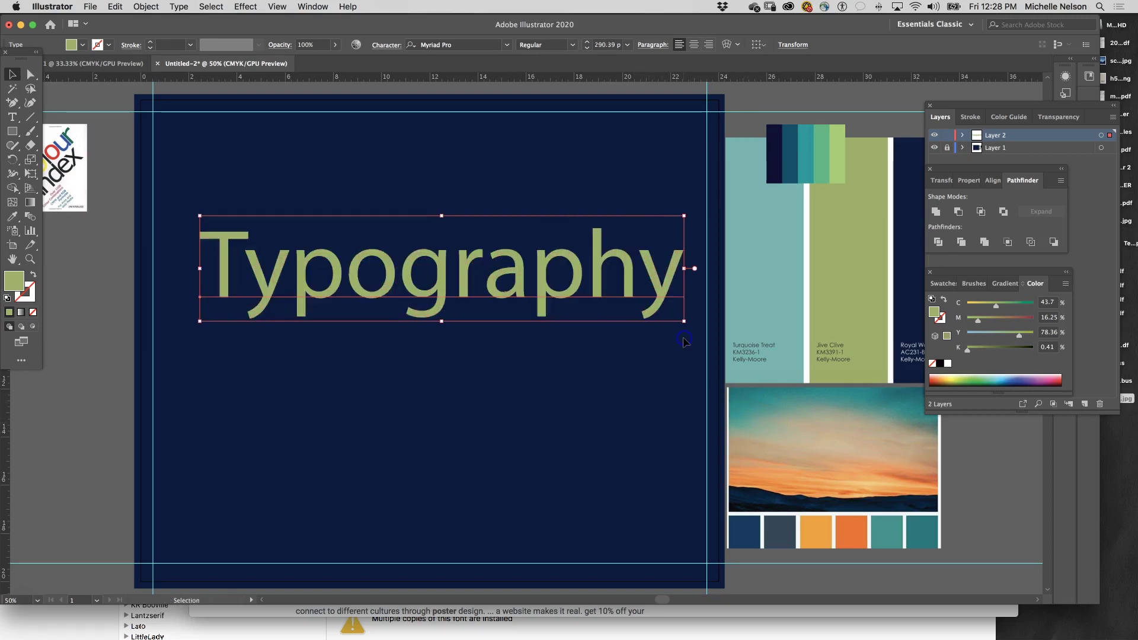
{"action": "left_click", "coordinate": [12, 118]}
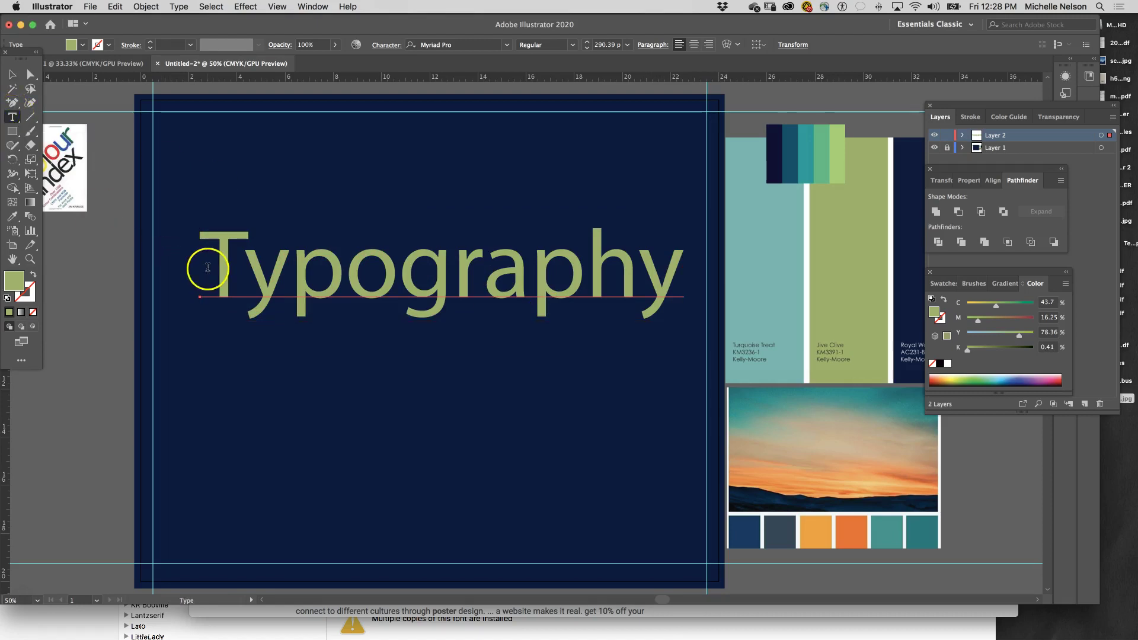
{"action": "left_click_drag", "start_coordinate": [201, 267], "coordinate": [801, 271]}
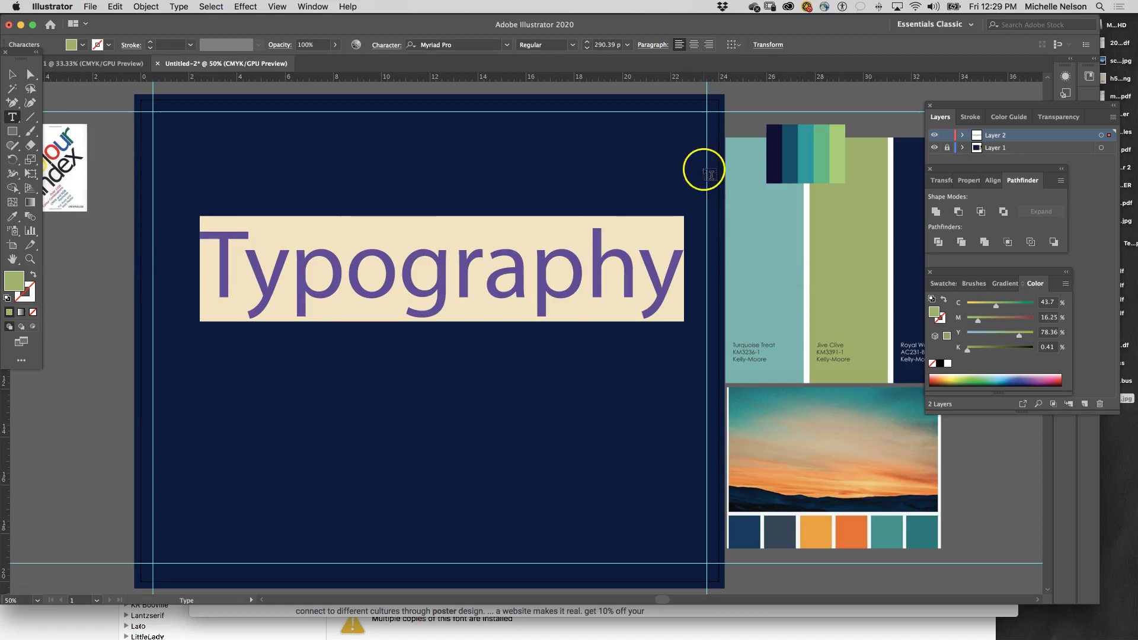
{"action": "left_click", "coordinate": [474, 45]}
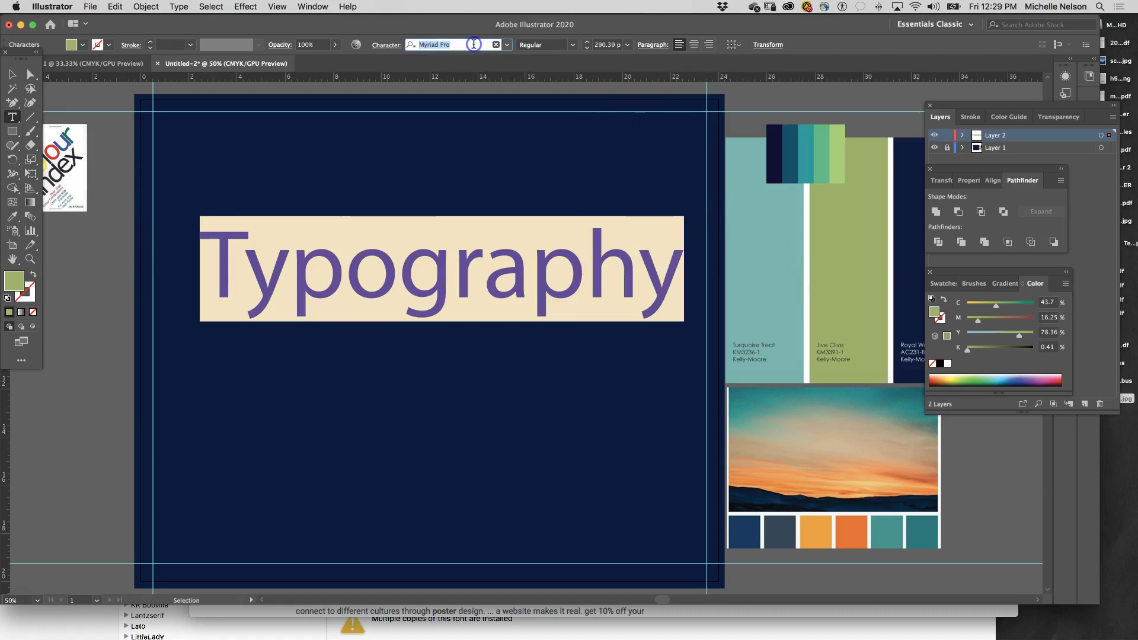
{"action": "type", "text": "fr"}
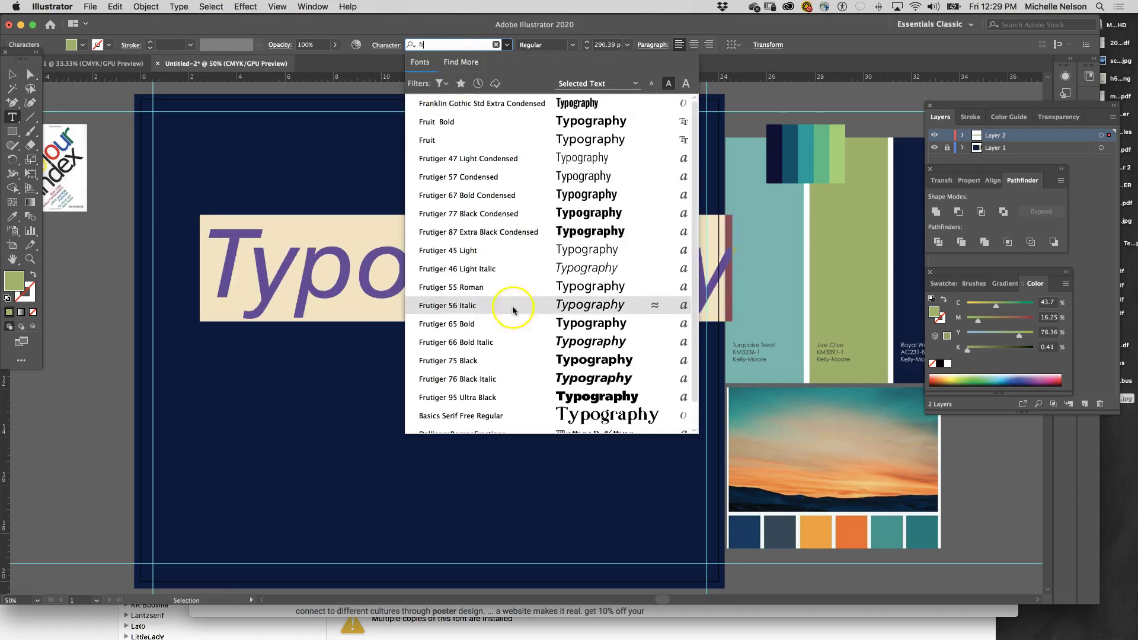
{"action": "left_click", "coordinate": [504, 399]}
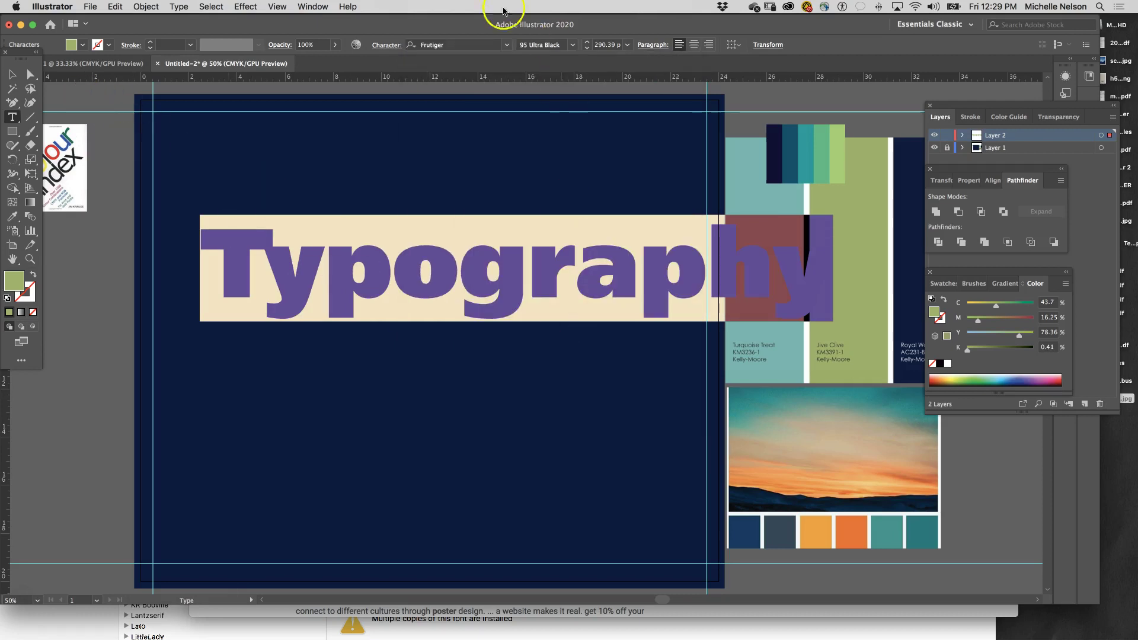
Preview the condensed, bold and other Frutiger styles on the selected text and keep 95 Ultra Black.
{"action": "left_click", "coordinate": [571, 45]}
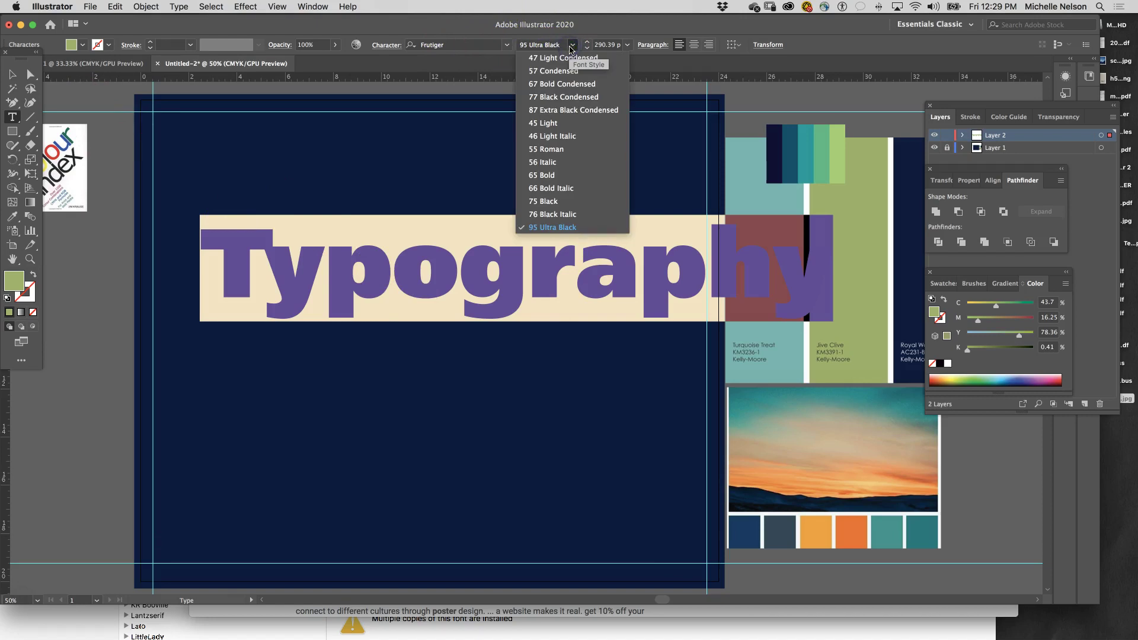
{"action": "left_click", "coordinate": [567, 71]}
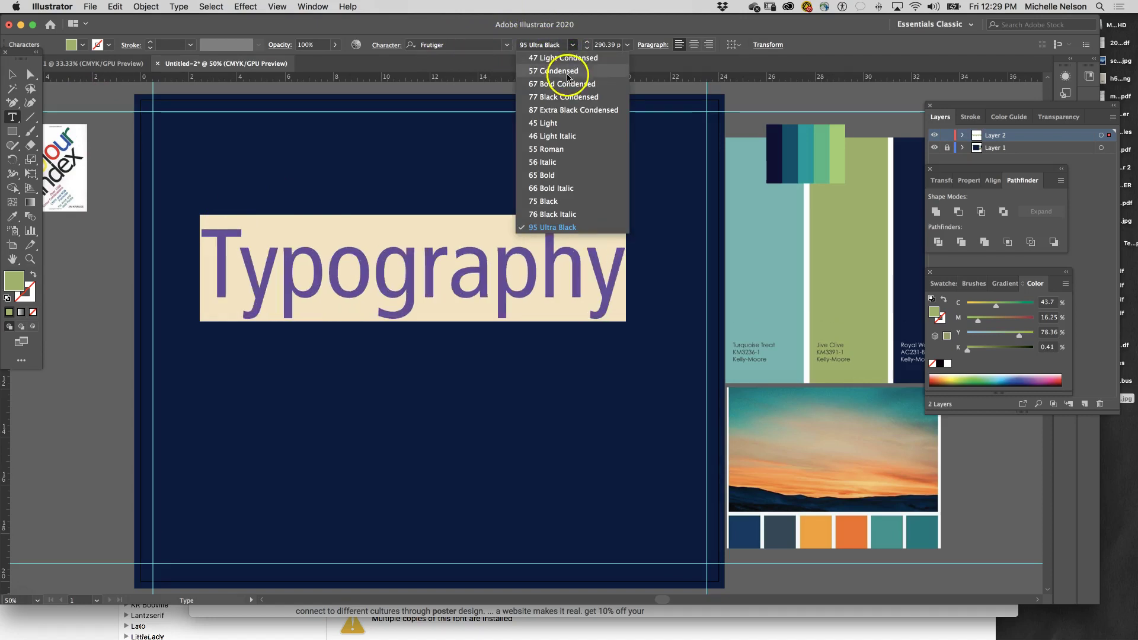
{"action": "left_click_drag", "start_coordinate": [569, 88], "coordinate": [570, 111]}
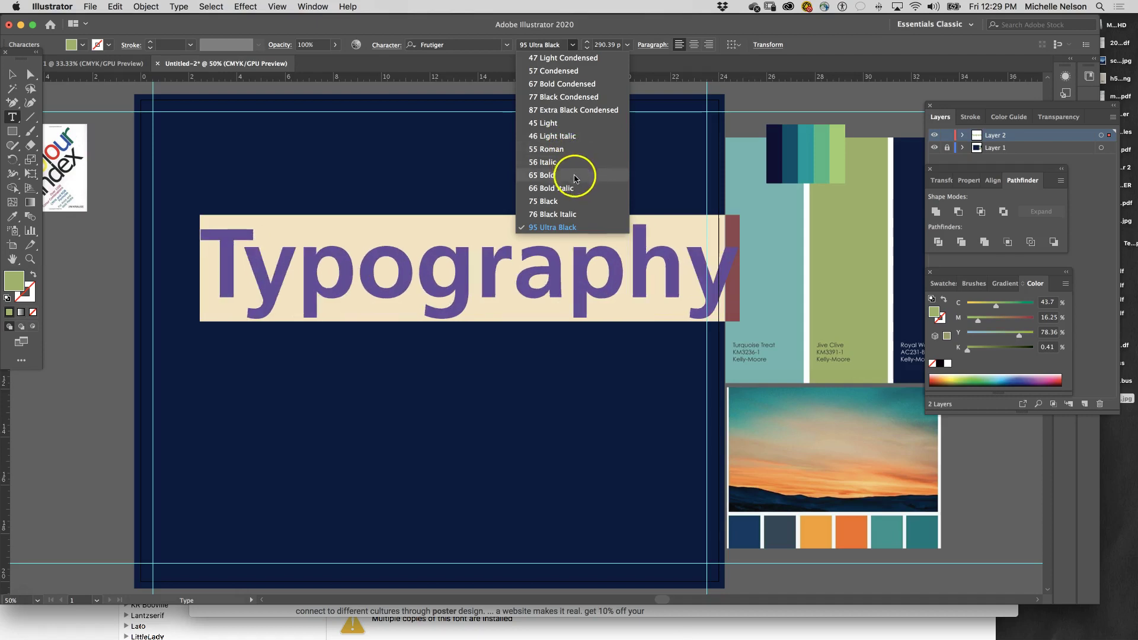
{"action": "left_click", "coordinate": [563, 228]}
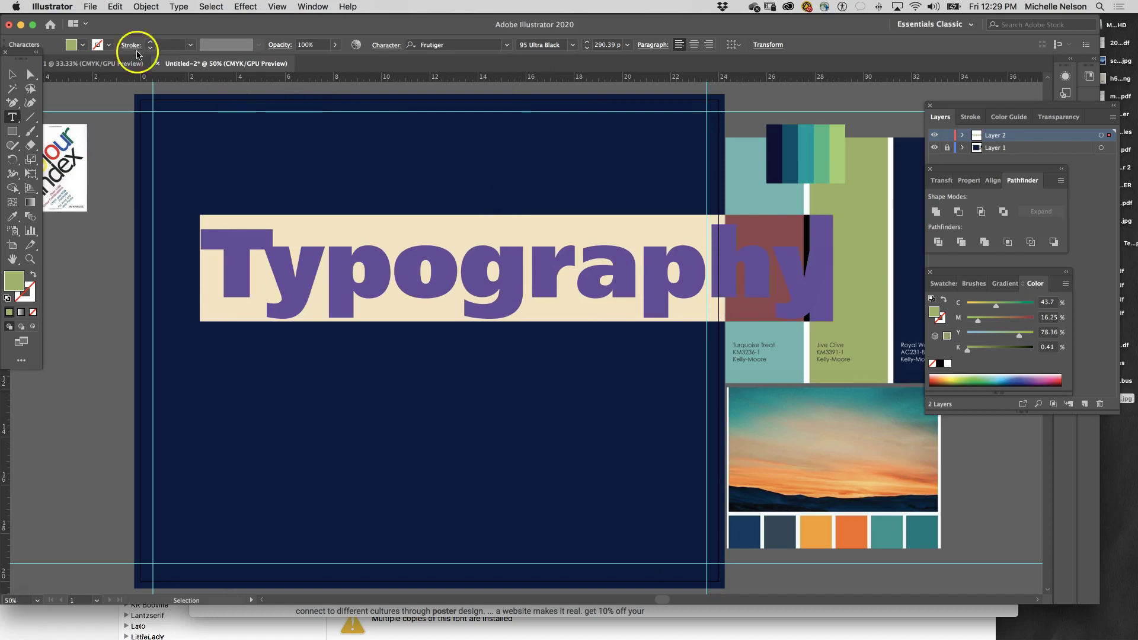
Reduce the "Typography" text to about 240 pt and move it between the side margin guides.
{"action": "left_click", "coordinate": [12, 74]}
{"action": "left_click", "coordinate": [1094, 574]}
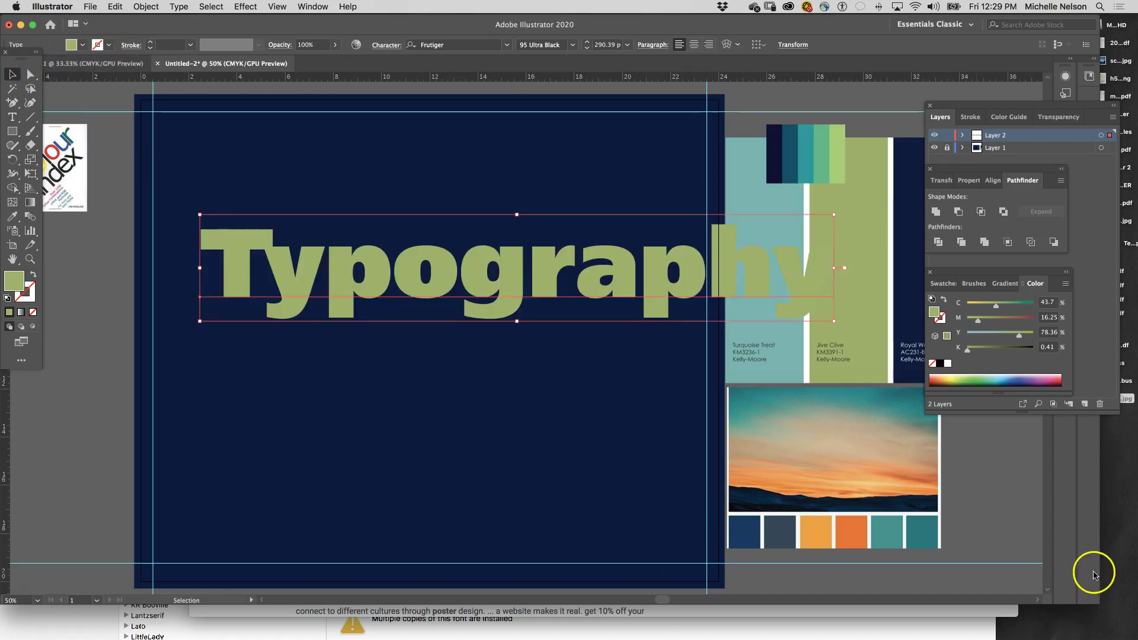
{"action": "left_click_drag", "start_coordinate": [834, 320], "coordinate": [725, 309]}
{"action": "left_click_drag", "start_coordinate": [498, 254], "coordinate": [467, 265]}
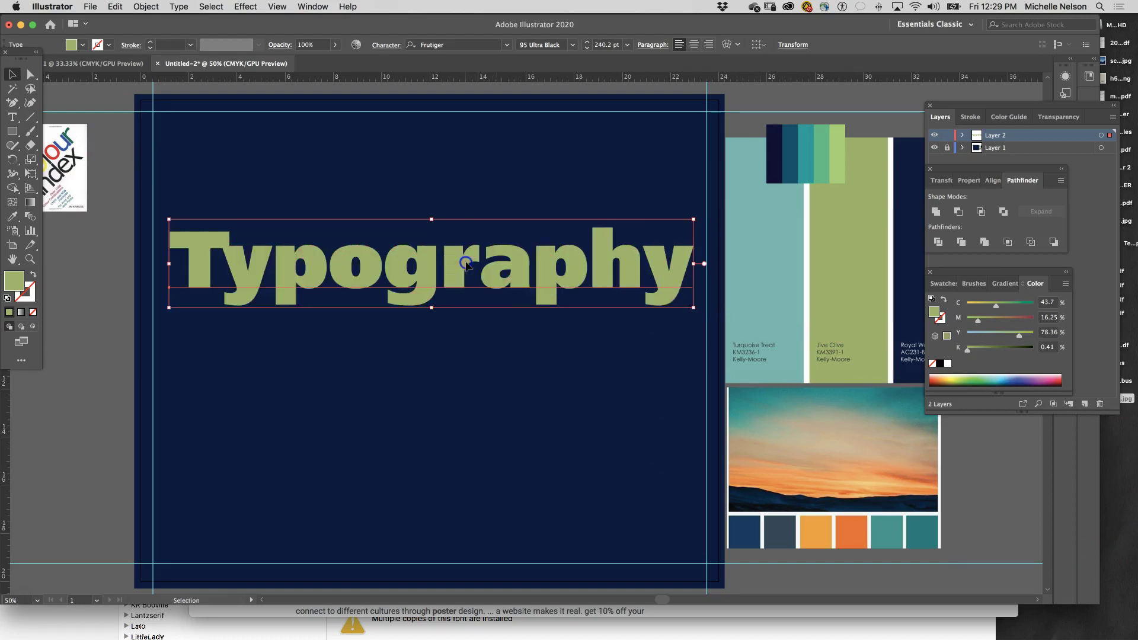
Split "Typography" into two lines, "Typo-" and "graphy", with a hyphen and a line break.
{"action": "left_click", "coordinate": [12, 117]}
{"action": "left_click", "coordinate": [400, 272]}
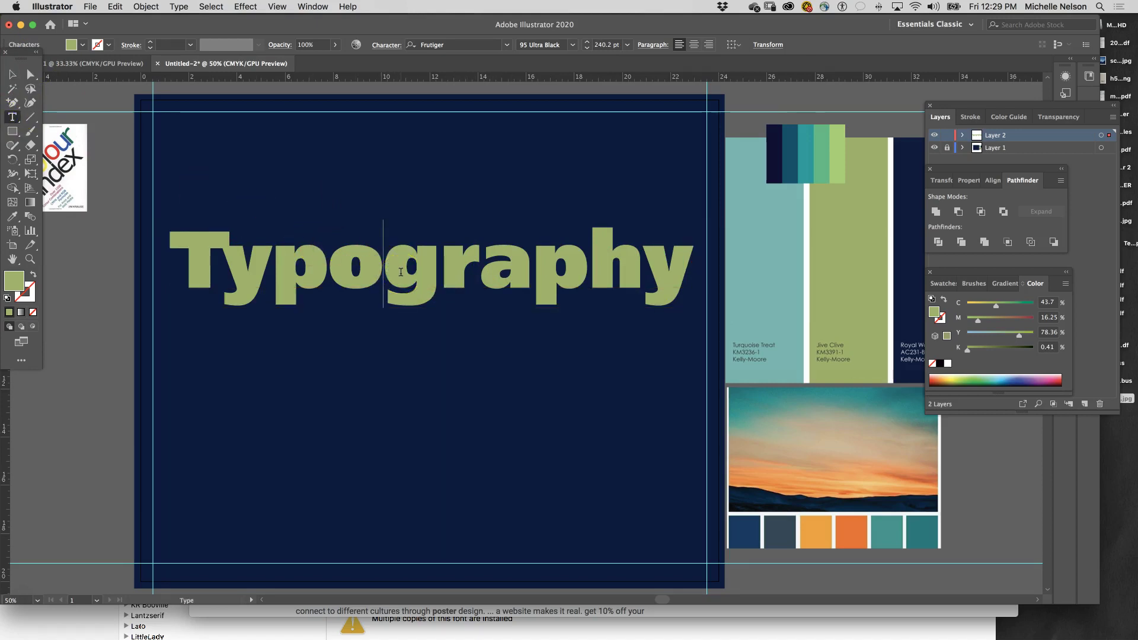
{"action": "type", "text": "-"}
{"action": "key", "text": "Return"}
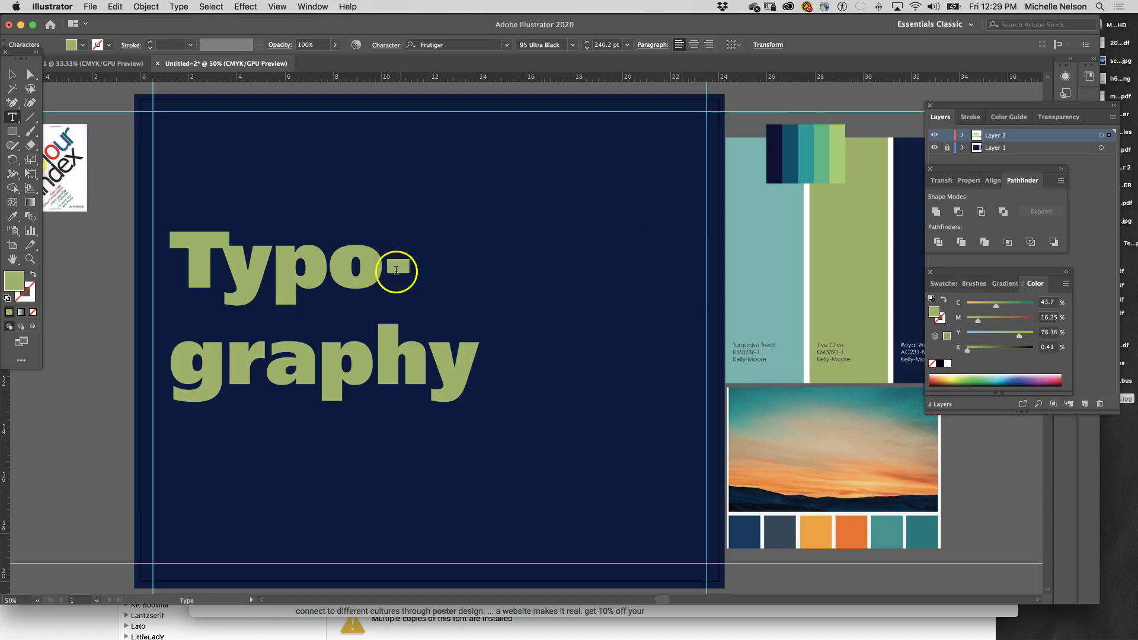
Right-align the two-line text and move it to the upper right of the navy background.
{"action": "left_click_drag", "start_coordinate": [178, 255], "coordinate": [541, 409]}
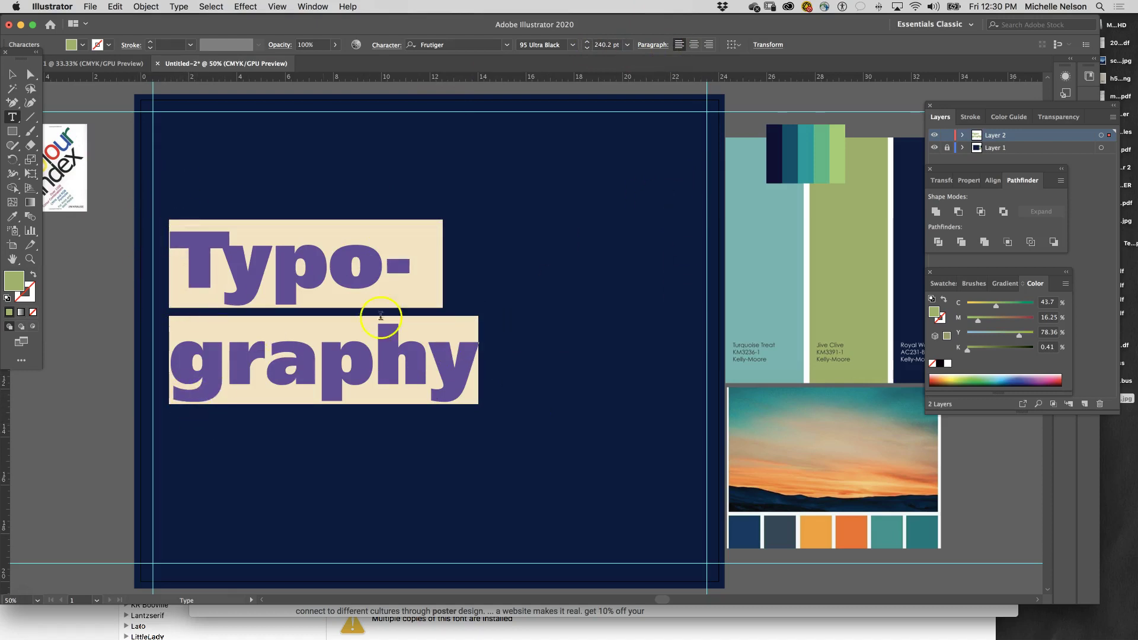
{"action": "left_click", "coordinate": [708, 45]}
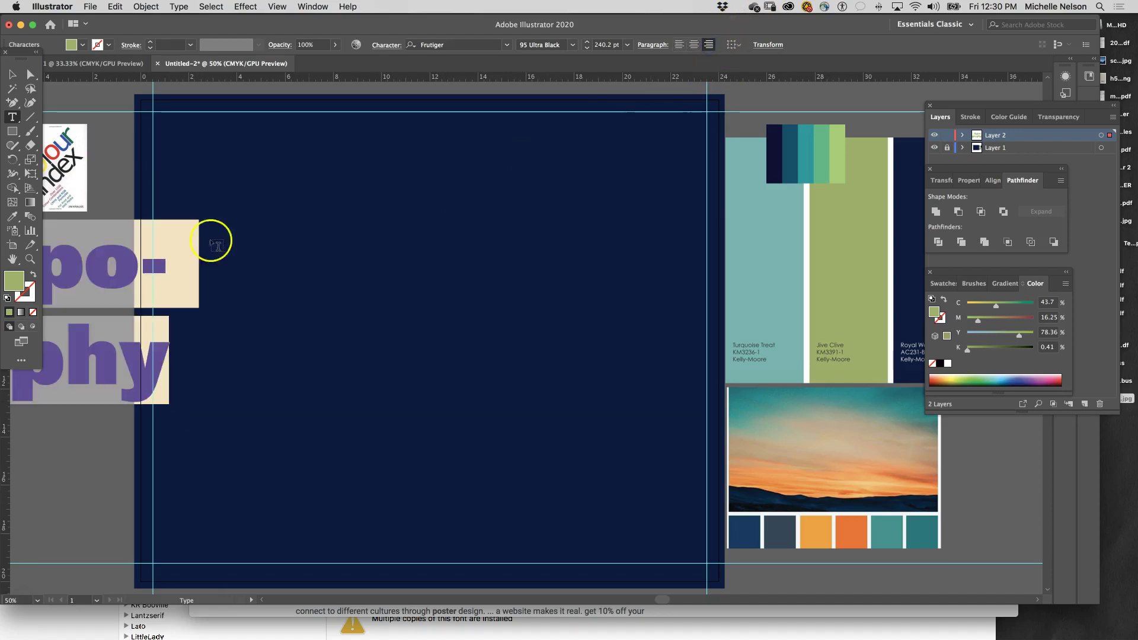
{"action": "left_click", "coordinate": [12, 74]}
{"action": "left_click_drag", "start_coordinate": [98, 281], "coordinate": [626, 225]}
Add the text "Speaks" on the lower part of the background and copy the heading's style onto it with the Eyedropper.
{"action": "left_click", "coordinate": [13, 116]}
{"action": "left_click", "coordinate": [234, 431]}
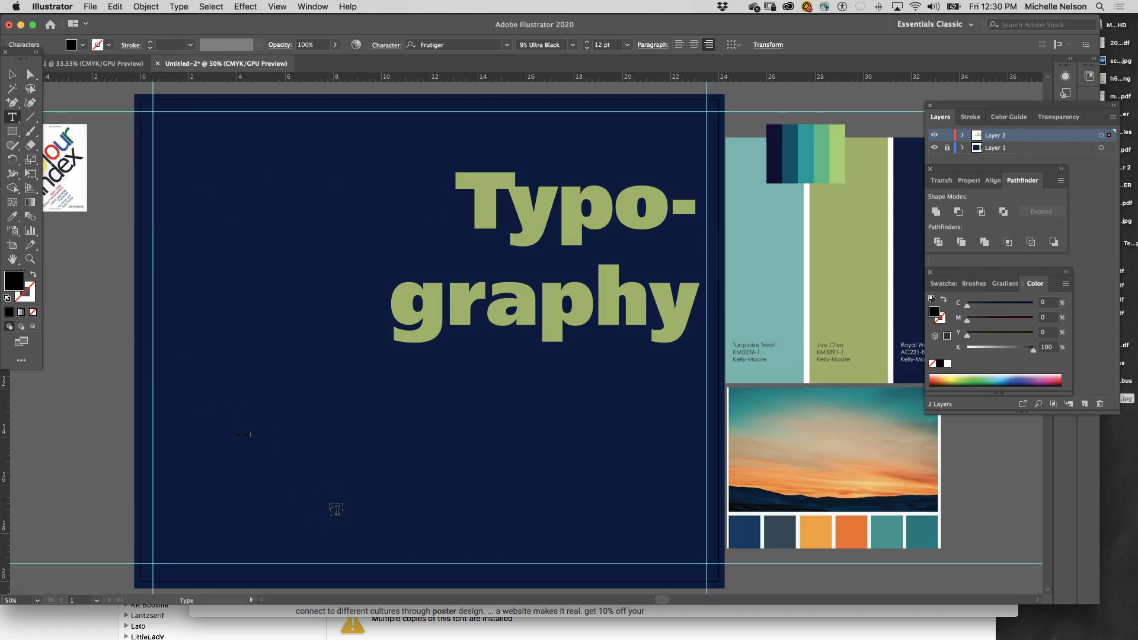
{"action": "left_click", "coordinate": [12, 216]}
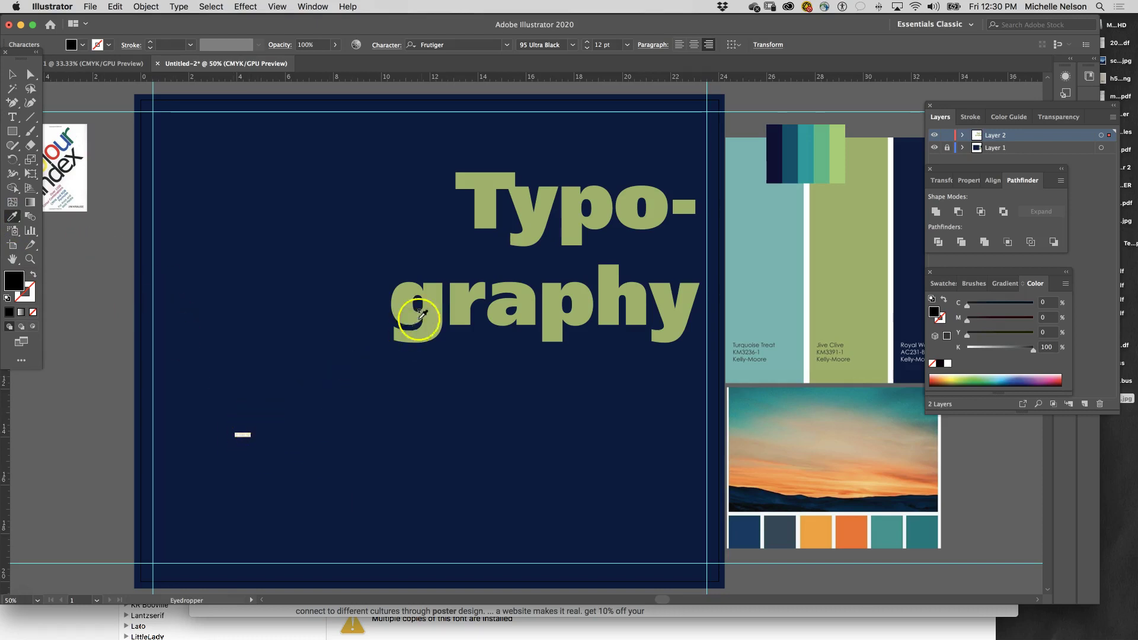
{"action": "left_click", "coordinate": [433, 299]}
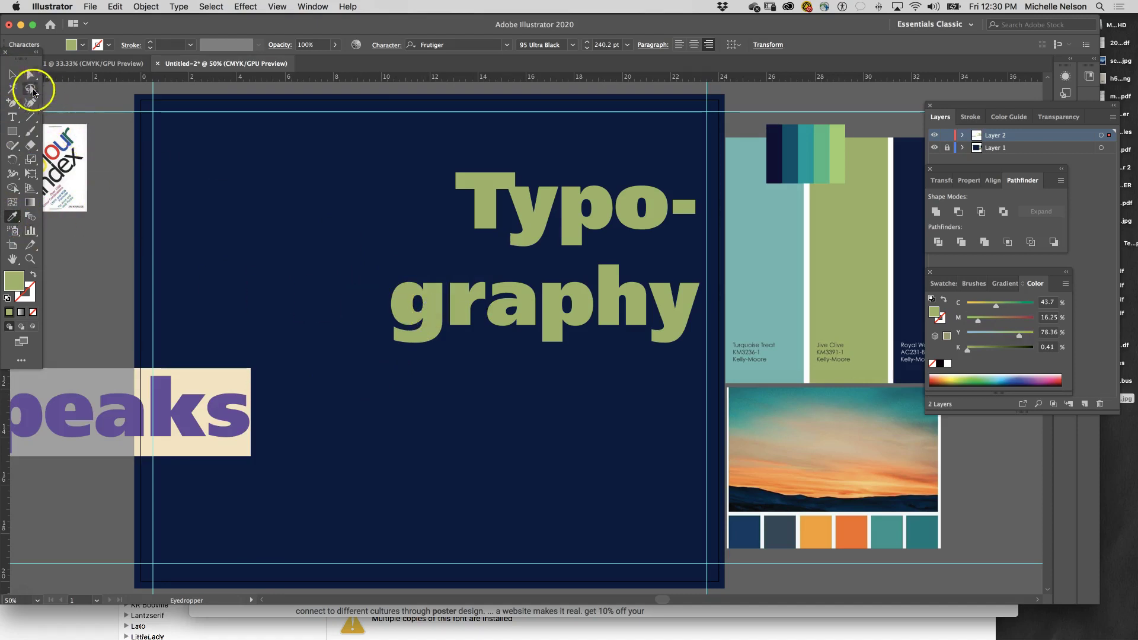
Enlarge "Speaks" to about 422 pt so it spans the side margins, and place its baseline near the bottom margin guide.
{"action": "left_click", "coordinate": [12, 74]}
{"action": "left_click_drag", "start_coordinate": [157, 427], "coordinate": [457, 435]}
{"action": "left_click_drag", "start_coordinate": [549, 465], "coordinate": [716, 509]}
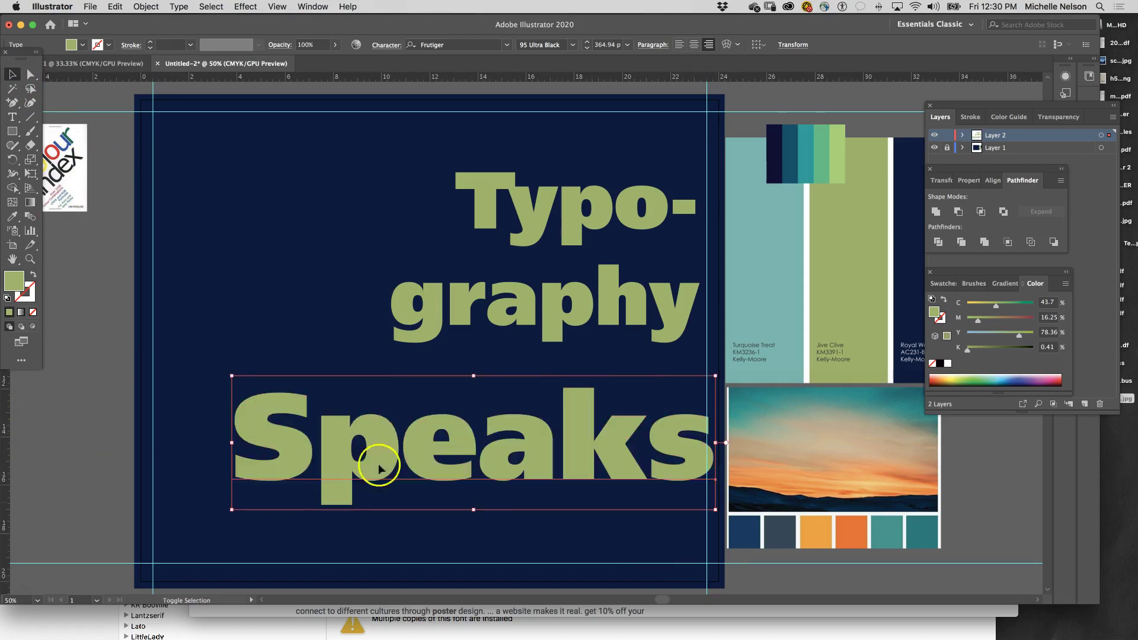
{"action": "left_click_drag", "start_coordinate": [231, 375], "coordinate": [156, 315]}
{"action": "left_click_drag", "start_coordinate": [198, 394], "coordinate": [191, 483]}
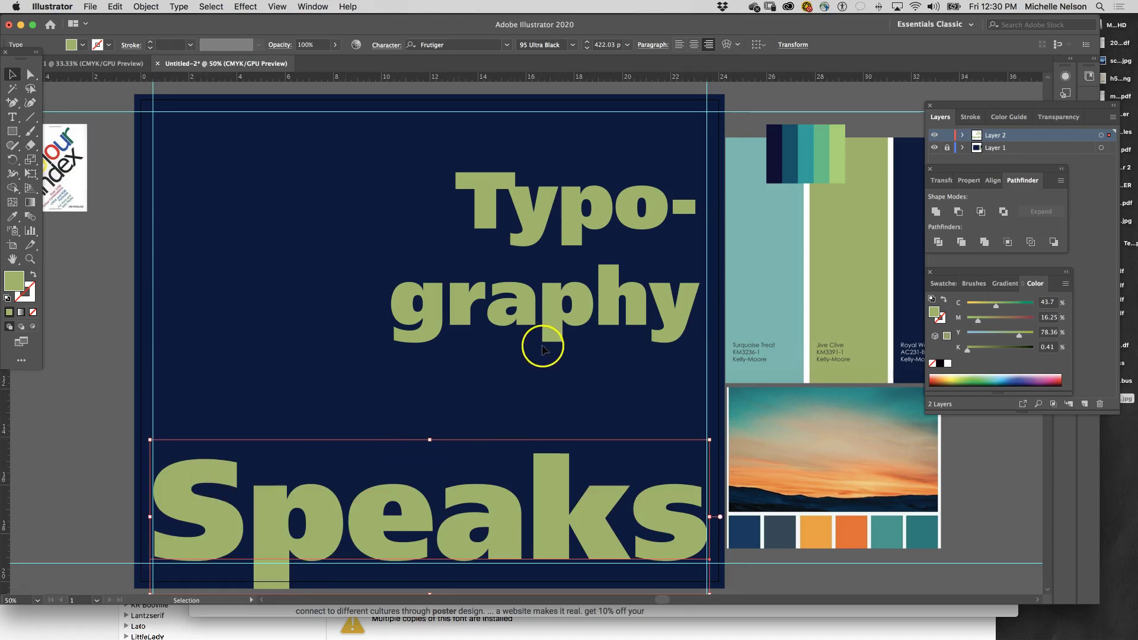
Move the two-line "Typo-graphy" text down to just above "Speaks", with its right edge at the right margin guide.
{"action": "left_click", "coordinate": [548, 312]}
{"action": "left_click_drag", "start_coordinate": [547, 313], "coordinate": [541, 414]}
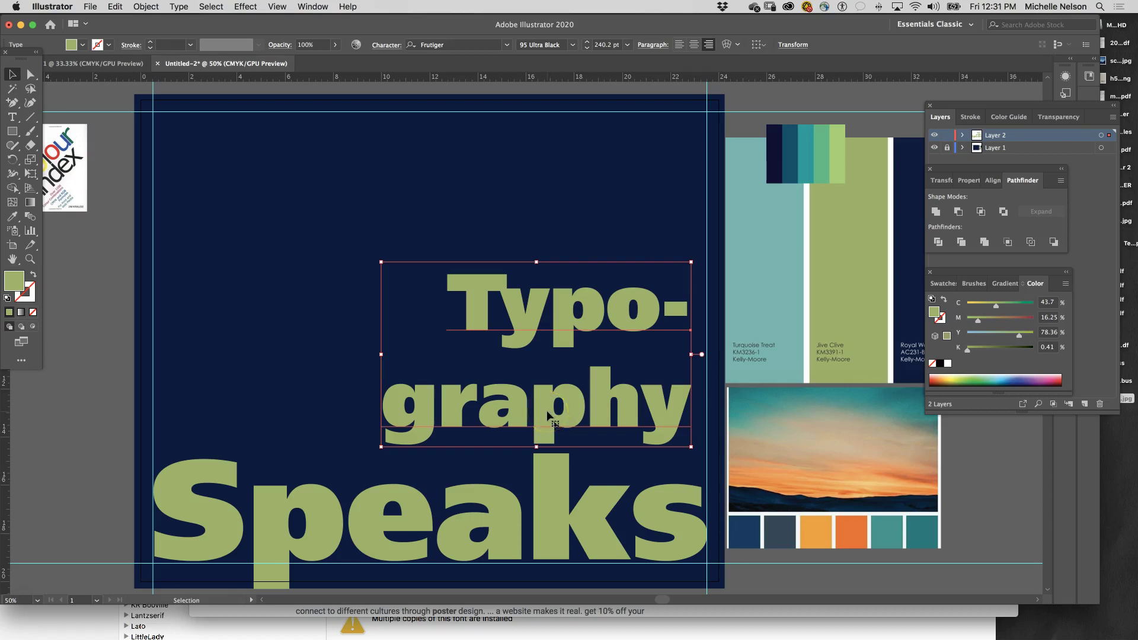
{"action": "left_click_drag", "start_coordinate": [546, 410], "coordinate": [557, 415]}
{"action": "left_click_drag", "start_coordinate": [560, 411], "coordinate": [560, 411]}
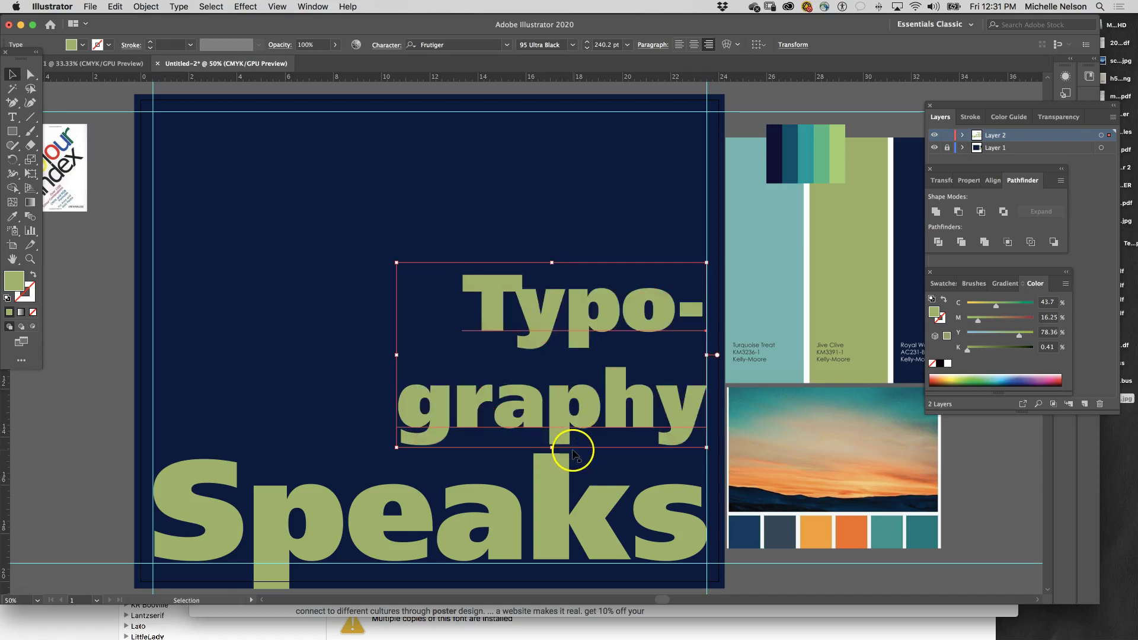
{"action": "mouse_move", "coordinate": [563, 428]}
{"action": "left_mouse_down"}
{"action": "mouse_move", "coordinate": [577, 430]}
{"action": "mouse_move", "coordinate": [565, 429]}
{"action": "left_mouse_up"}
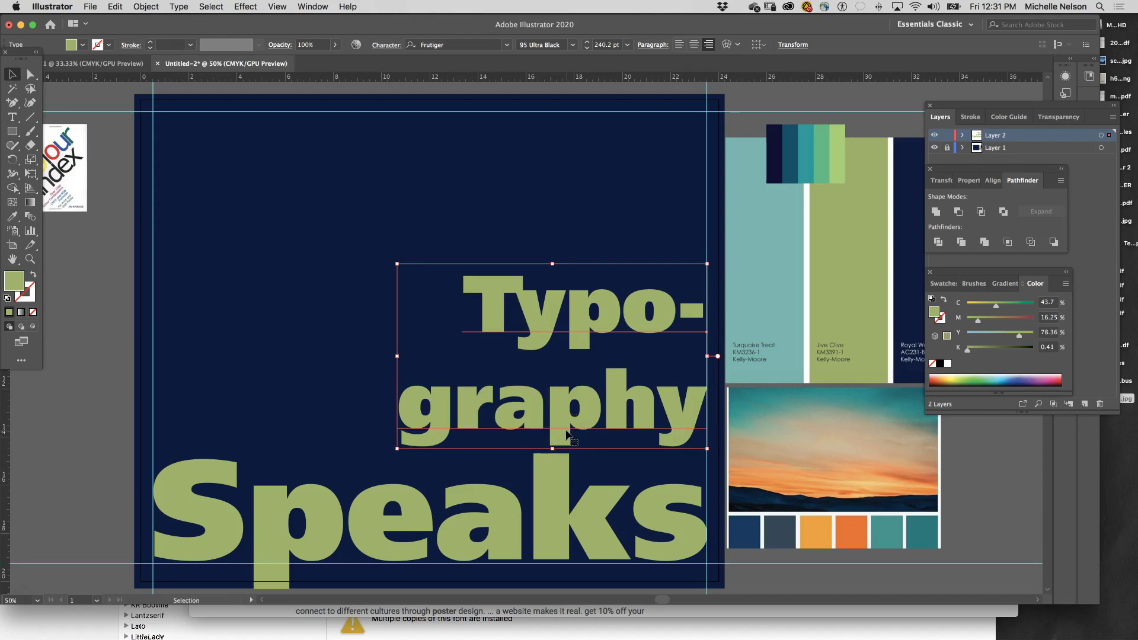
Fine-tune the "Typo-graphy" text's position by moving it slightly up and nudging it left from the right margin guide.
{"action": "left_click", "coordinate": [21, 611]}
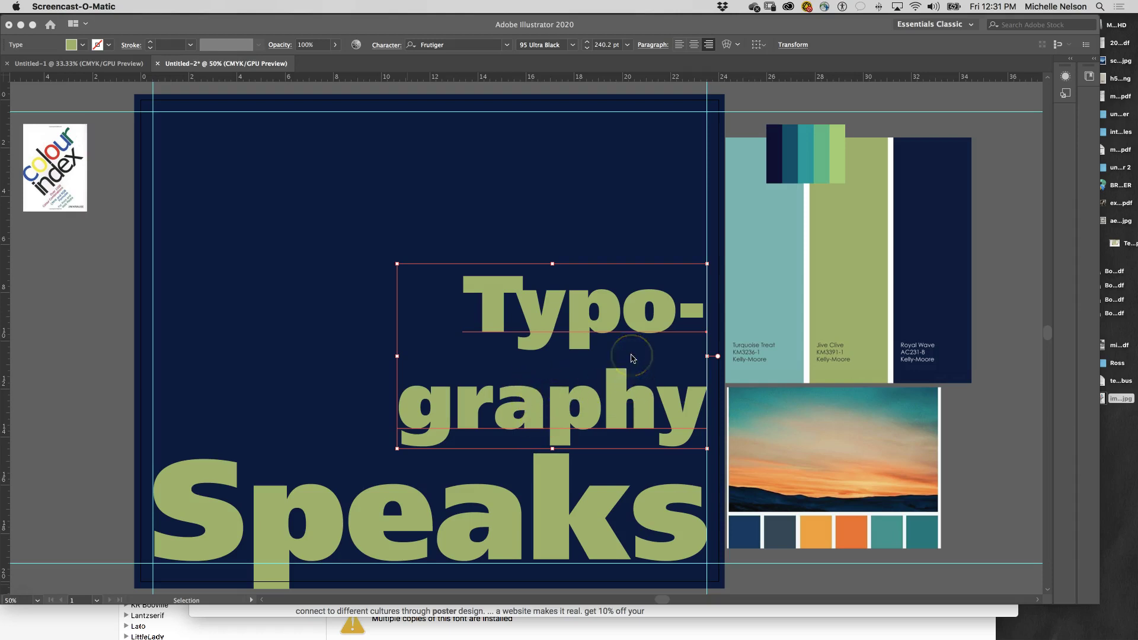
{"action": "left_click", "coordinate": [560, 439]}
{"action": "left_click_drag", "start_coordinate": [560, 439], "coordinate": [563, 436]}
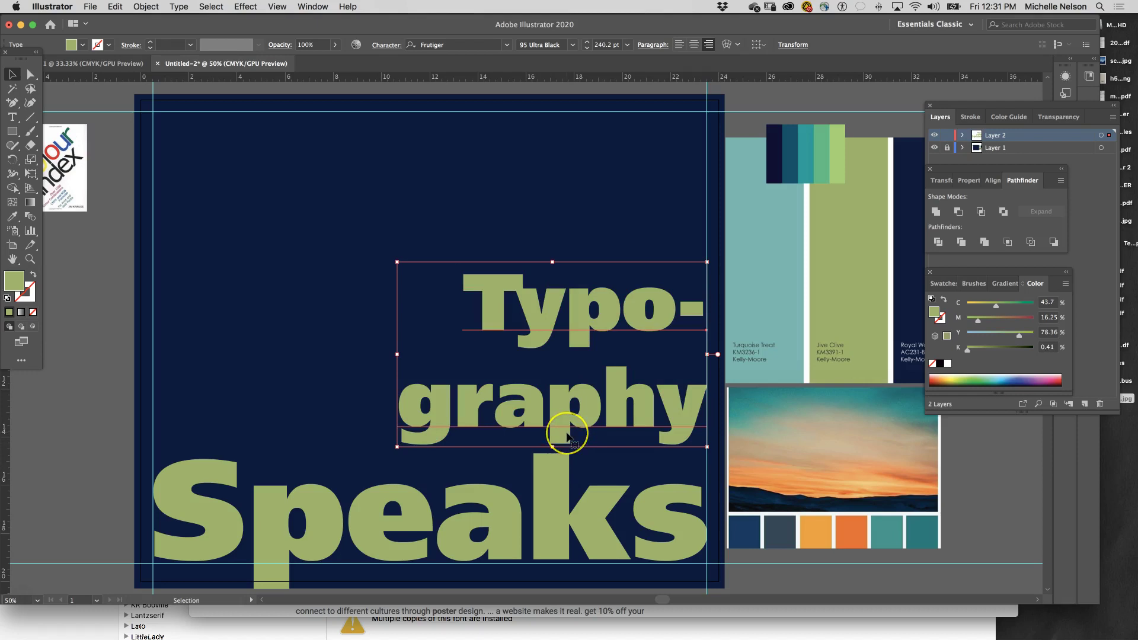
{"action": "key", "text": "Left"}
{"action": "key", "text": "Left"}
{"action": "key", "text": "Left"}
{"action": "key", "text": "Left"}
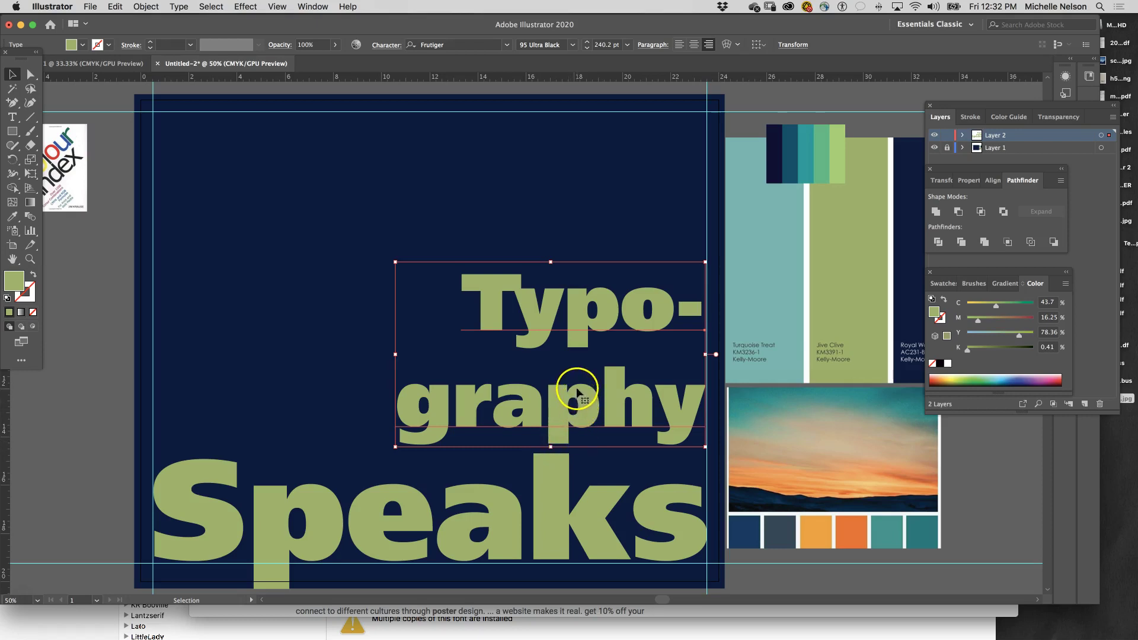
Copy "Typo-" from the two-line text and delete it there, leaving only "graphy" in that text object.
{"action": "left_click", "coordinate": [12, 117]}
{"action": "left_click_drag", "start_coordinate": [468, 309], "coordinate": [781, 323]}
{"action": "key", "text": "super+c"}
{"action": "key", "text": "BackSpace"}
{"action": "left_click", "coordinate": [506, 239]}
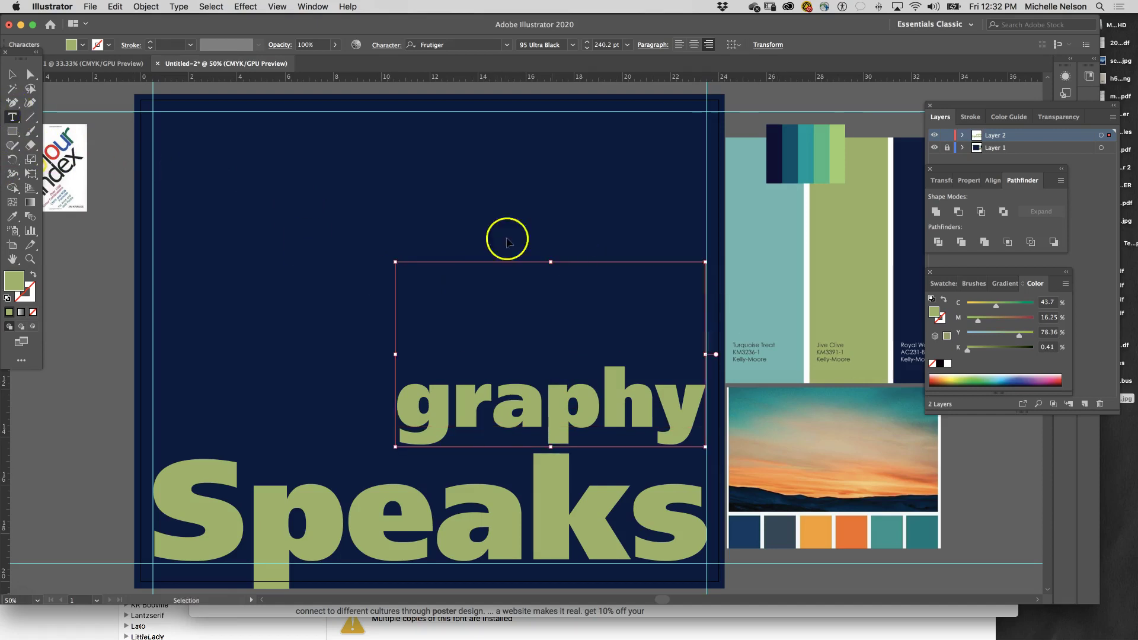
{"action": "left_click", "coordinate": [14, 73]}
Paste "Typo-" as a separate text object and move it to the upper middle of the background.
{"action": "left_click", "coordinate": [12, 117]}
{"action": "left_click", "coordinate": [316, 196]}
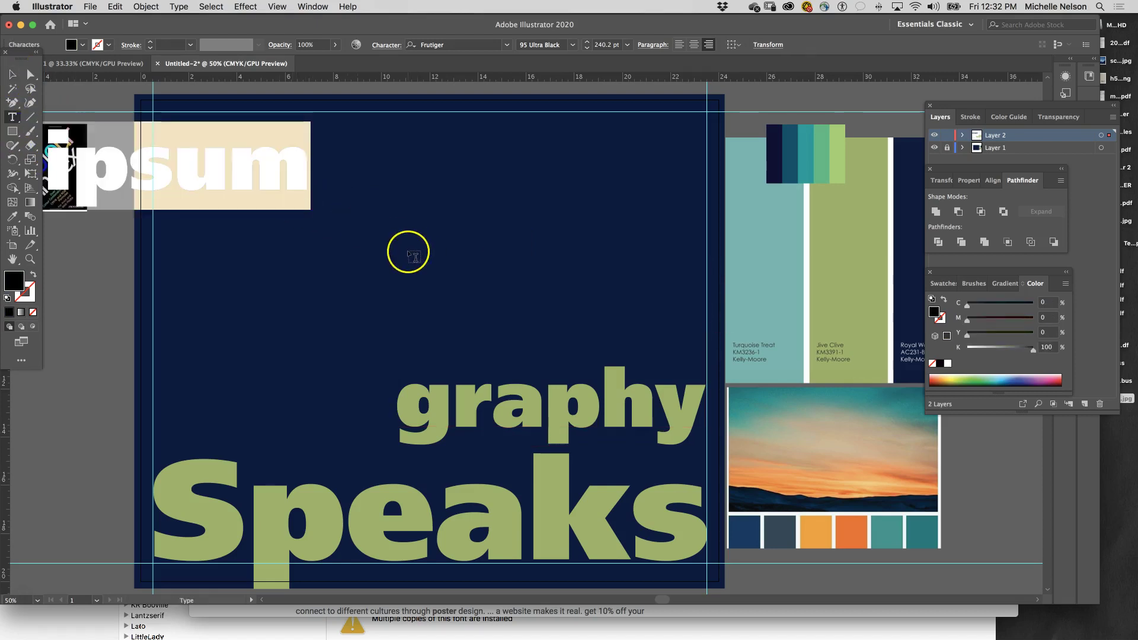
{"action": "key", "text": "super+v"}
{"action": "left_click", "coordinate": [12, 74]}
{"action": "left_click_drag", "start_coordinate": [173, 195], "coordinate": [407, 225]}
Try out point text reading "dskdjf" and a drawn text box containing "ad" below the "Typo-" text.
{"action": "left_click", "coordinate": [473, 410]}
{"action": "left_click", "coordinate": [12, 116]}
{"action": "left_click", "coordinate": [192, 299]}
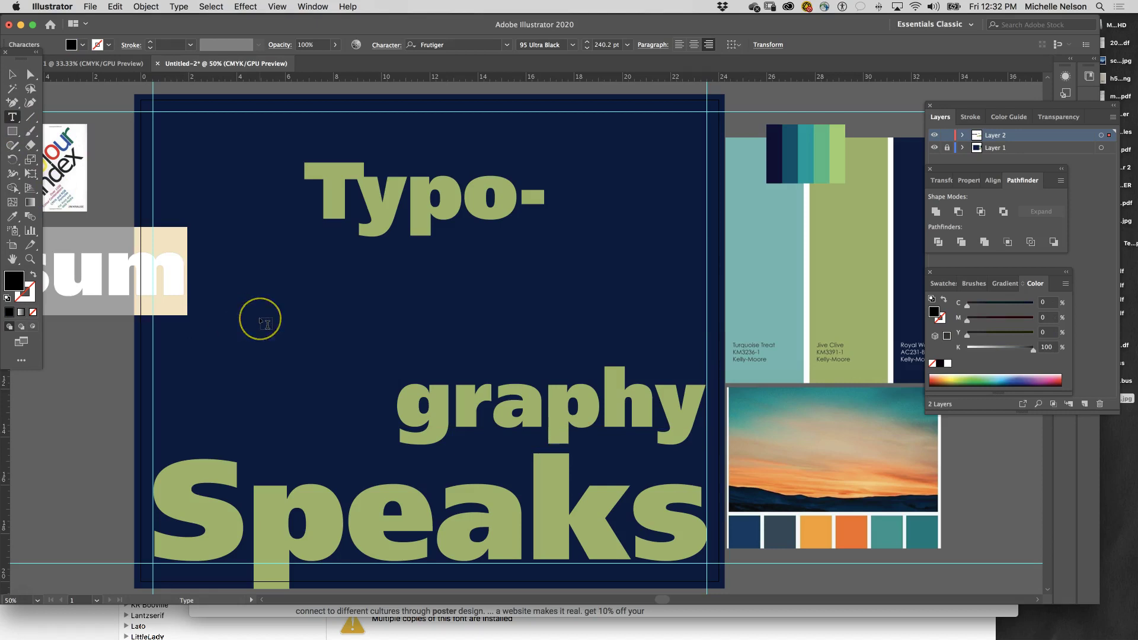
{"action": "type", "text": "dskdjf"}
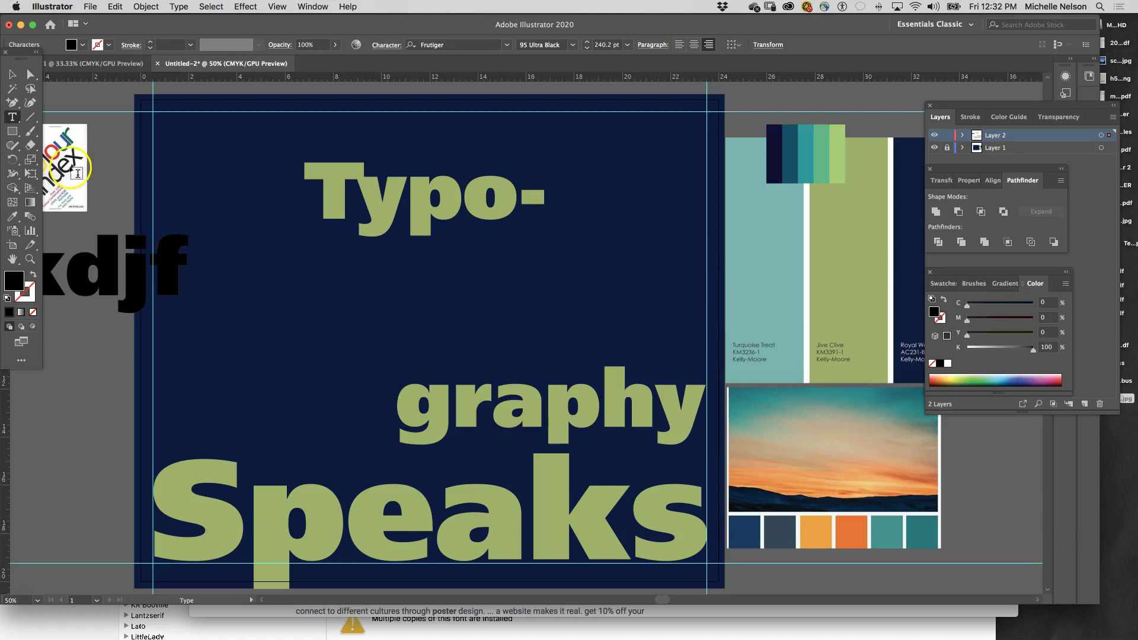
{"action": "left_click_drag", "start_coordinate": [237, 257], "coordinate": [370, 407]}
{"action": "type", "text": "ad"}
{"action": "scroll", "coordinate": [271, 368], "scroll_direction": "right", "scroll_amount": 2}
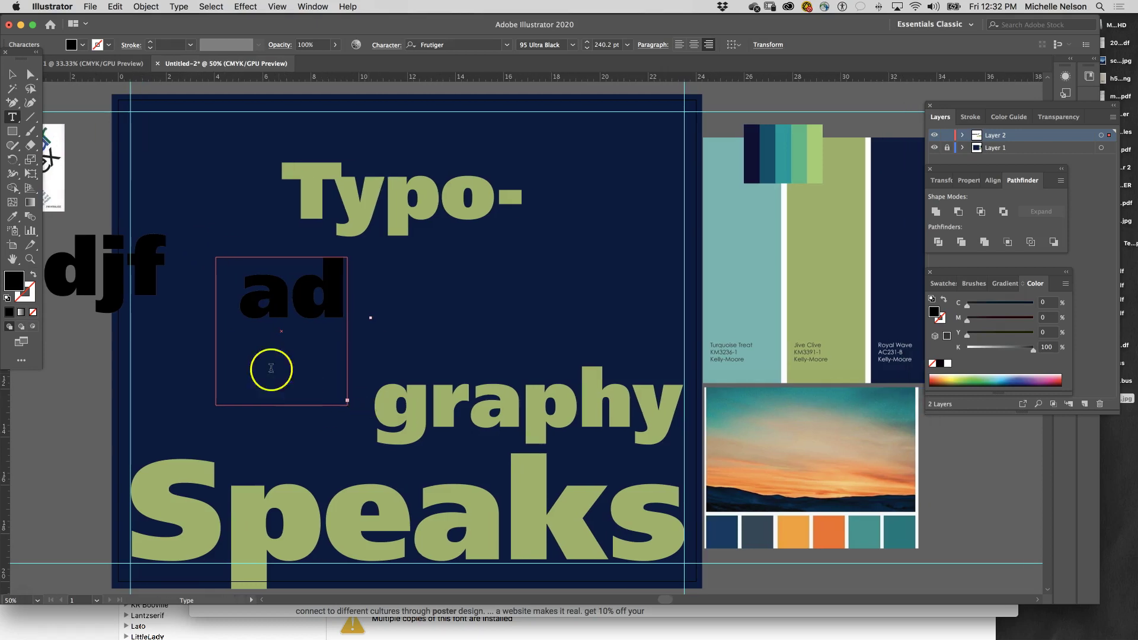
Delete the "ad" text box and the "dskdjf" test text.
{"action": "left_click", "coordinate": [12, 75]}
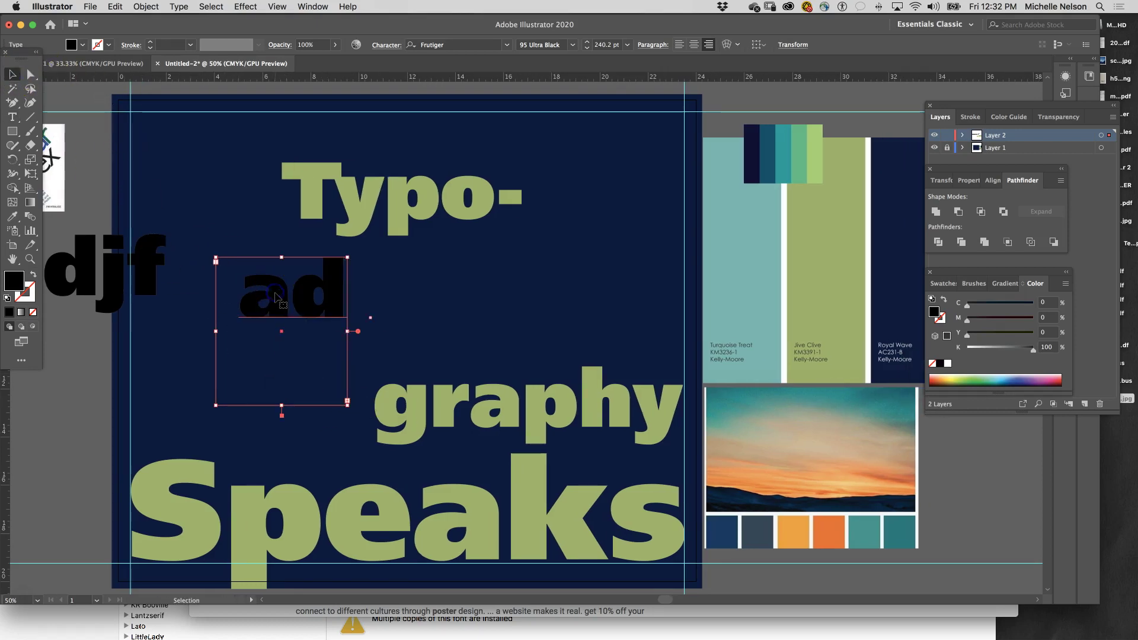
{"action": "key", "text": "Delete"}
{"action": "left_click", "coordinate": [142, 283]}
{"action": "key", "text": "Delete"}
Check that the three words select as separate text objects and move "Typo-" down to directly above "graphy".
{"action": "left_click", "coordinate": [366, 221]}
{"action": "left_click", "coordinate": [436, 414]}
{"action": "left_click", "coordinate": [361, 526]}
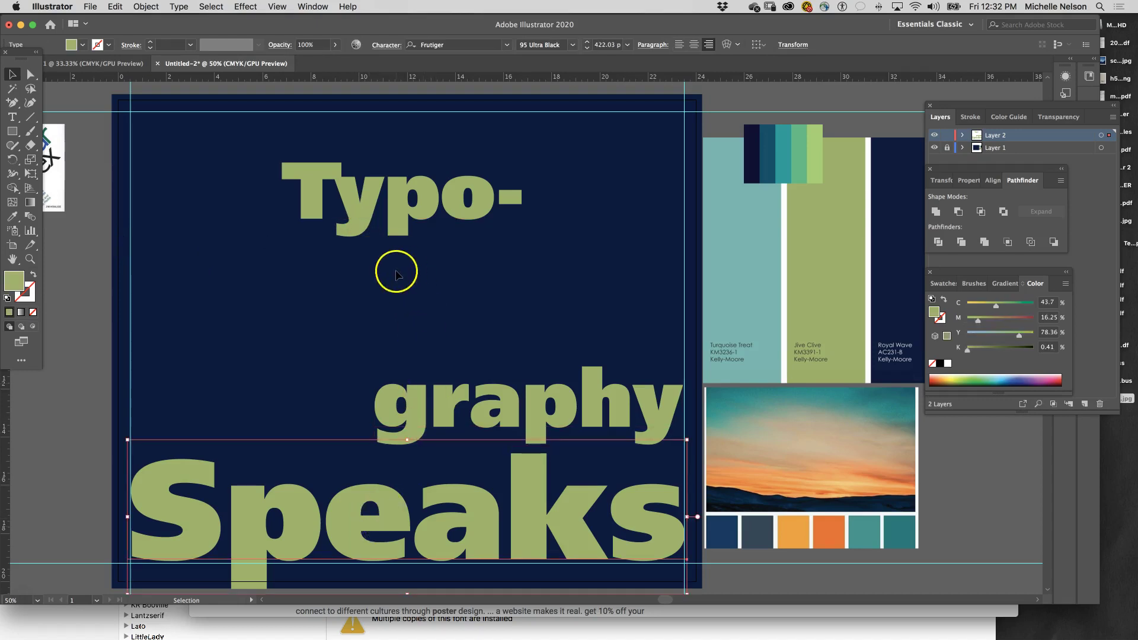
{"action": "left_click_drag", "start_coordinate": [414, 240], "coordinate": [527, 352]}
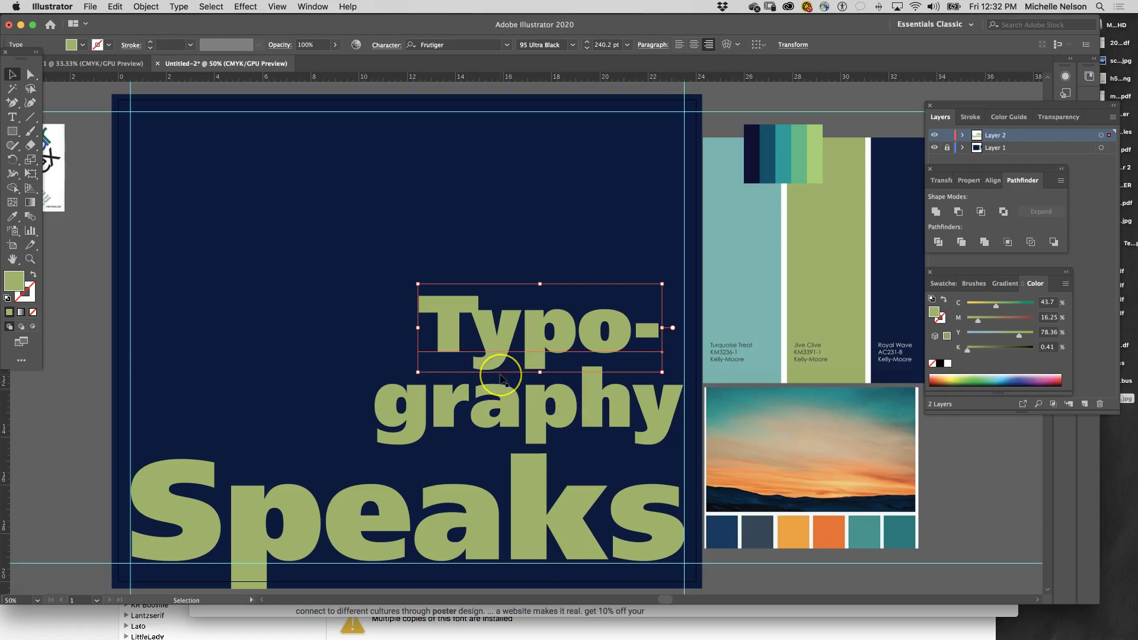
Nudge the "Typo-" text down until it sits closer to "graphy" and deselect it.
{"action": "key", "text": "Down"}
{"action": "key", "text": "Down"}
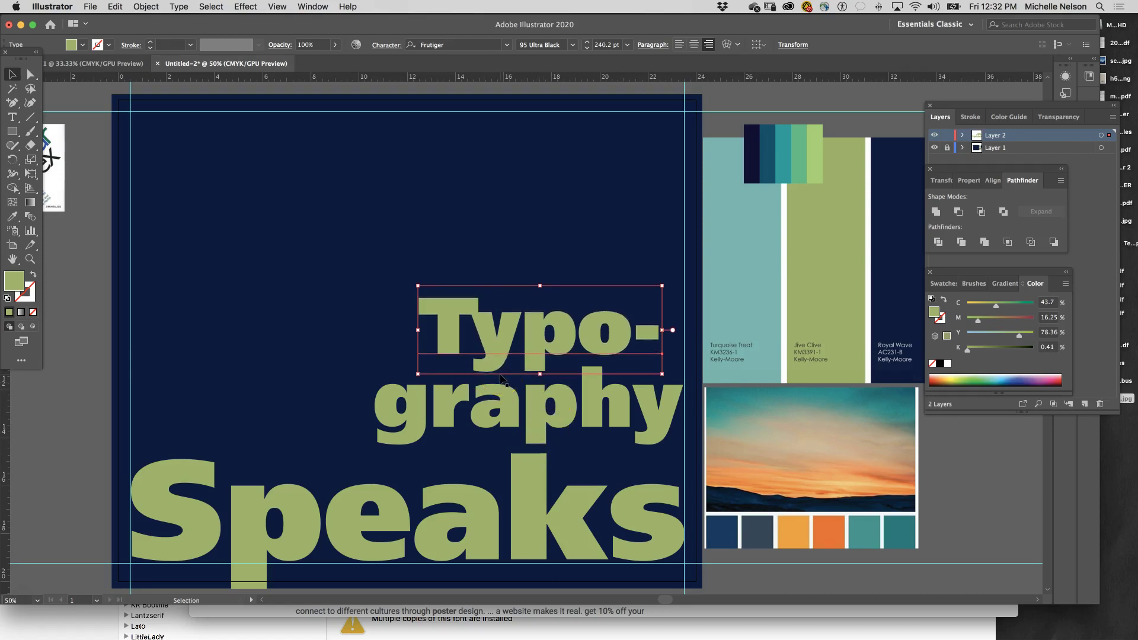
{"action": "key", "text": "Down"}
{"action": "key", "text": "Down"}
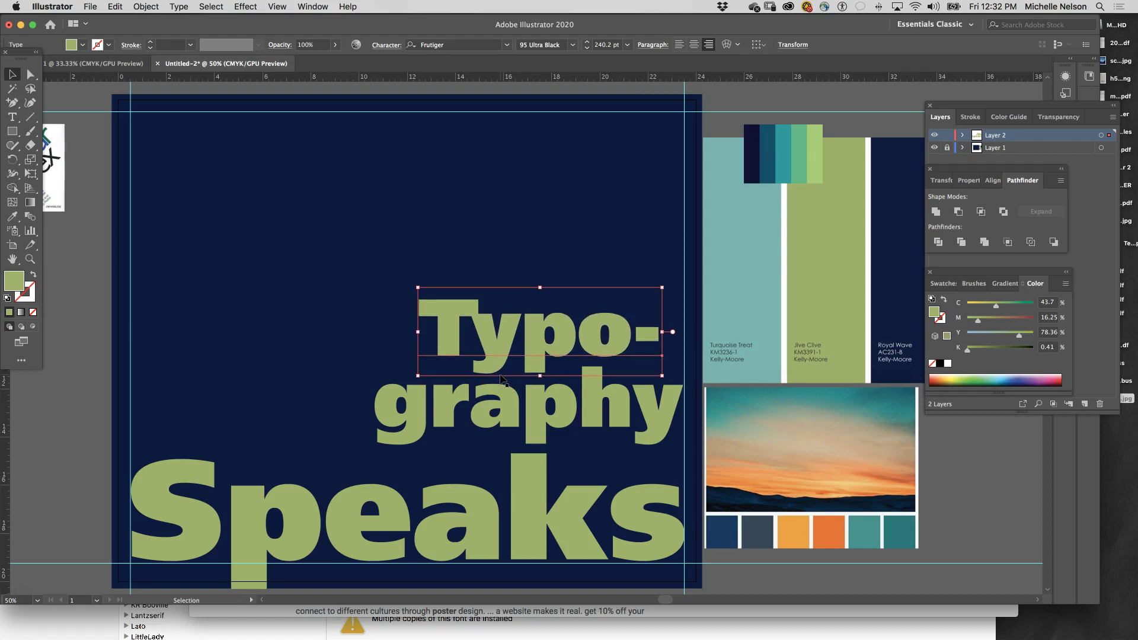
{"action": "key", "text": "Down"}
{"action": "key", "text": "Down"}
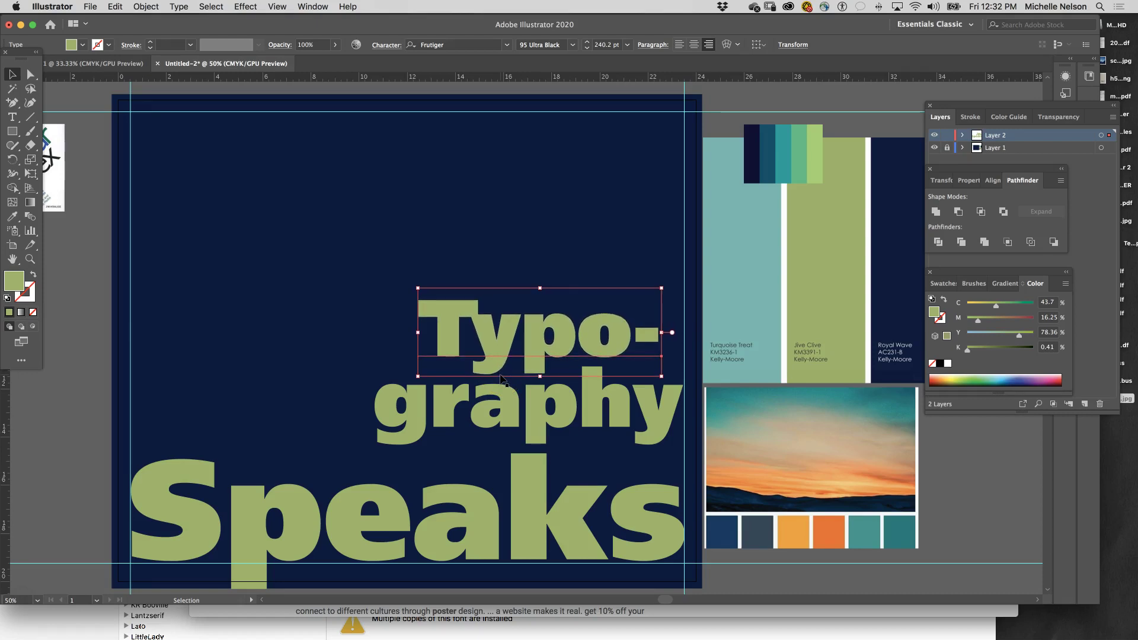
{"action": "key", "text": "Down"}
{"action": "key", "text": "Down"}
{"action": "key", "text": "Down"}
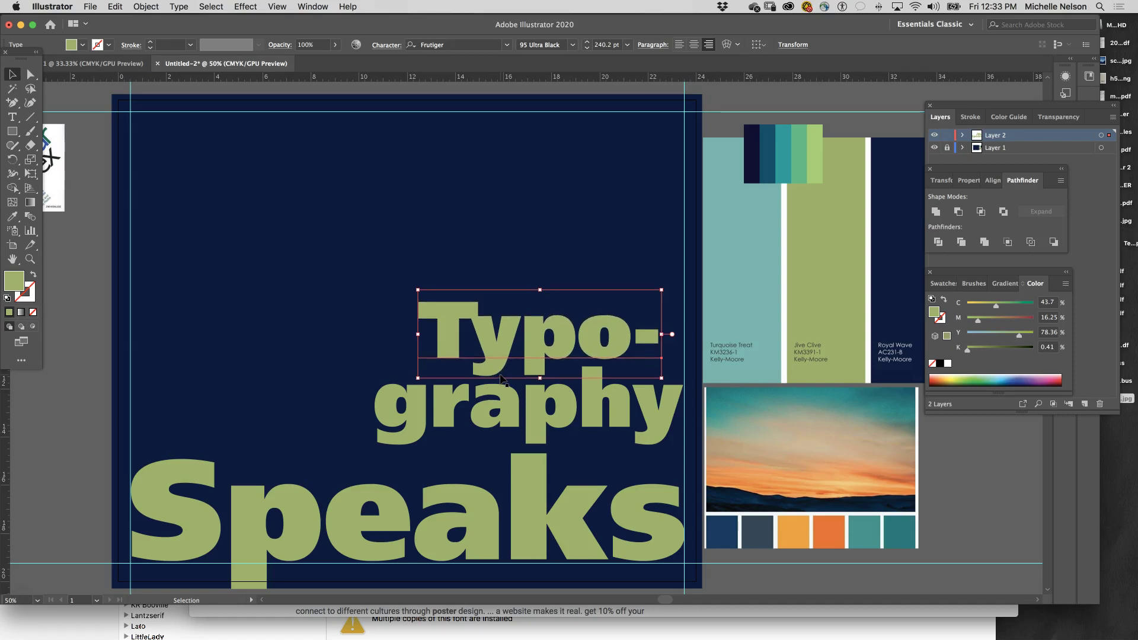
{"action": "left_click", "coordinate": [699, 248]}
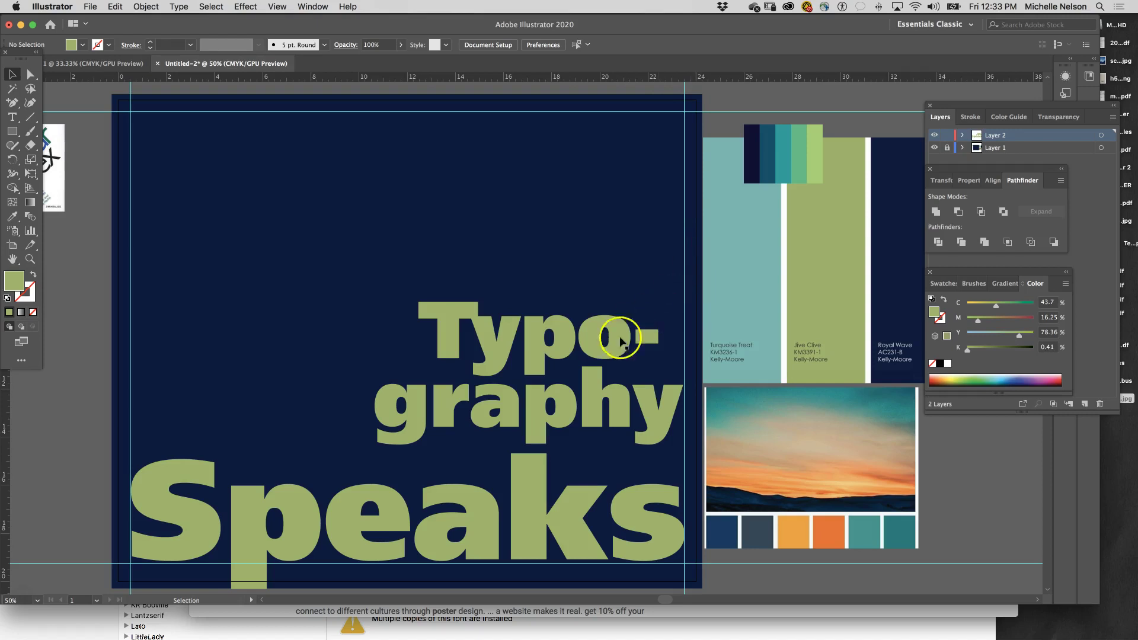
Recolor "Typo-" and "graphy" with the light orange sampled from the swatches below the sunset image.
{"action": "left_click", "coordinate": [540, 354]}
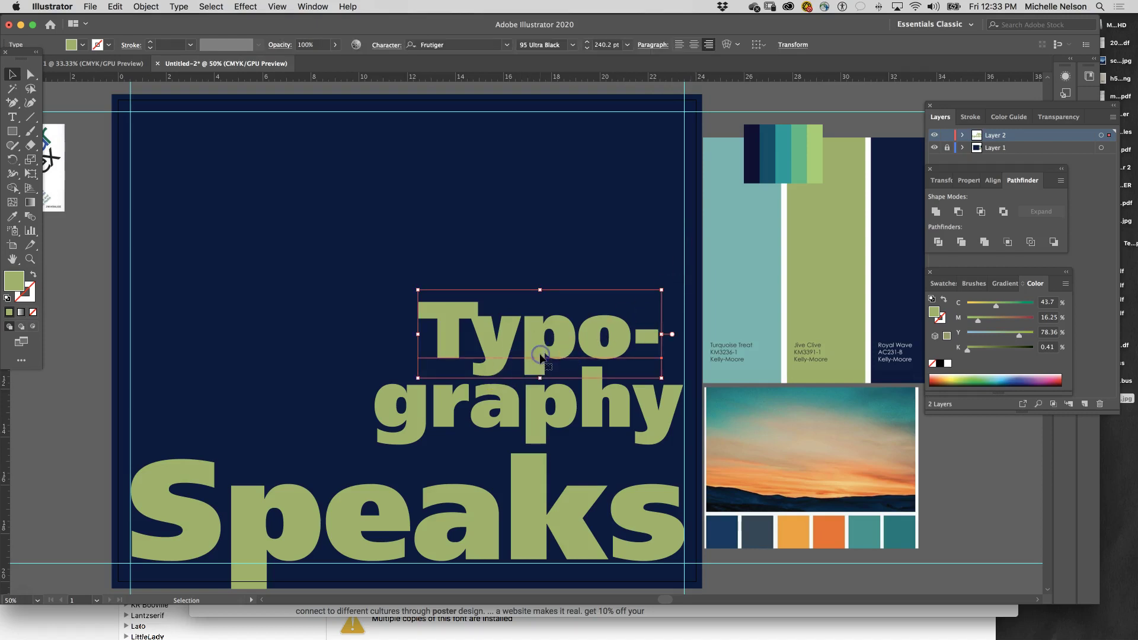
{"action": "left_click", "coordinate": [541, 403], "text": "shift"}
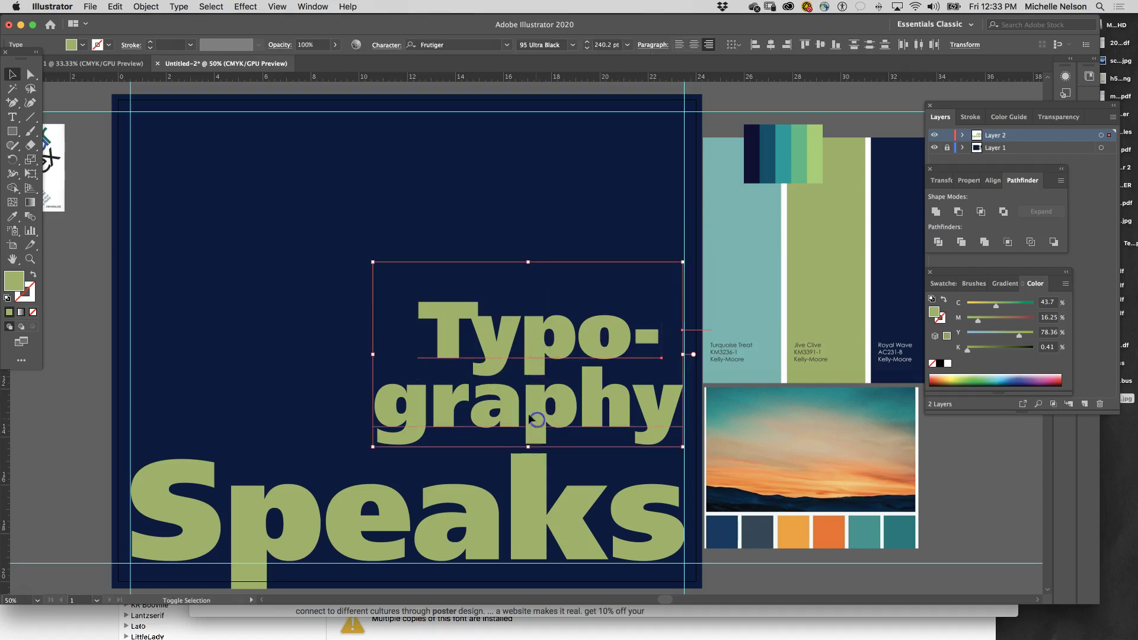
{"action": "left_click", "coordinate": [13, 217]}
{"action": "left_click", "coordinate": [797, 531]}
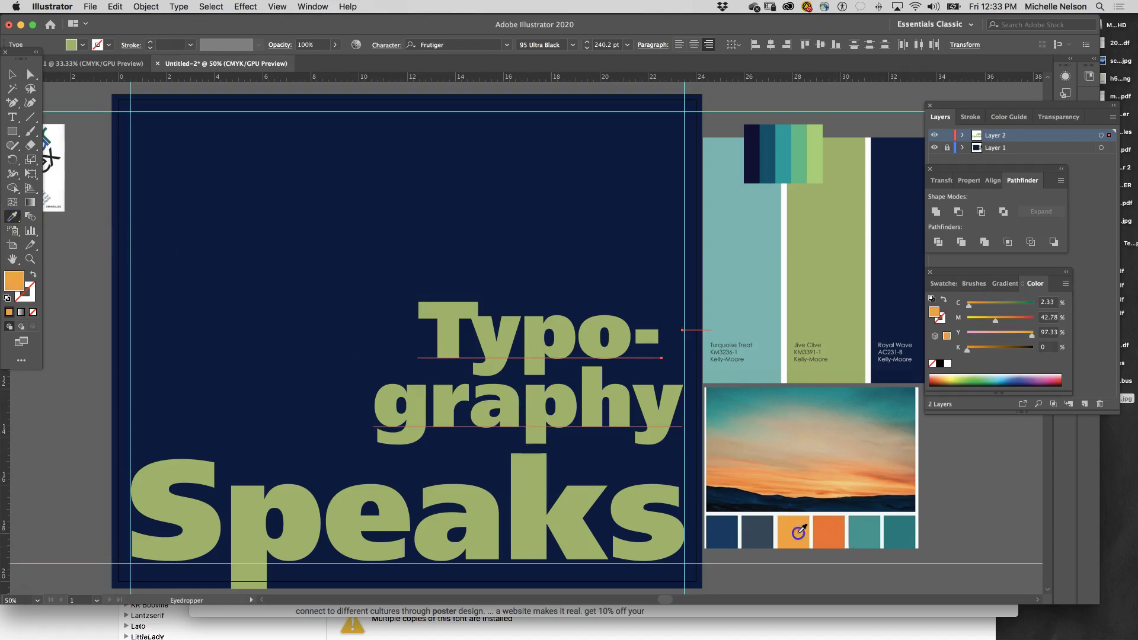
{"action": "left_click", "coordinate": [12, 74]}
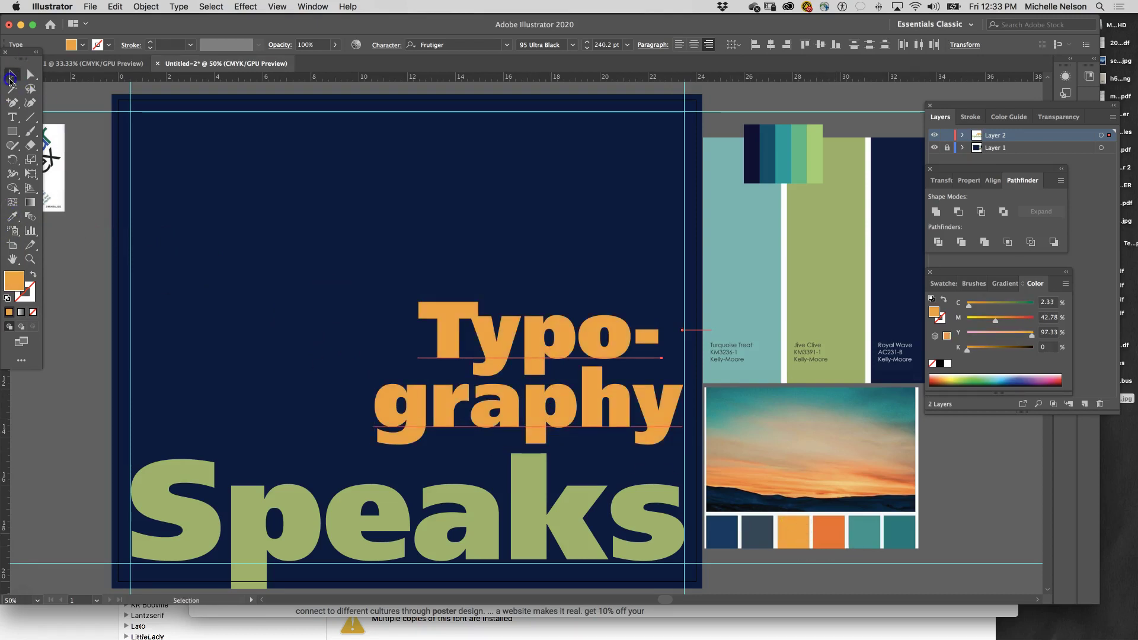
Recolor "Speaks" with the same sampled light orange and deselect it.
{"action": "left_click", "coordinate": [524, 519]}
{"action": "left_click", "coordinate": [13, 217]}
{"action": "left_click", "coordinate": [808, 532]}
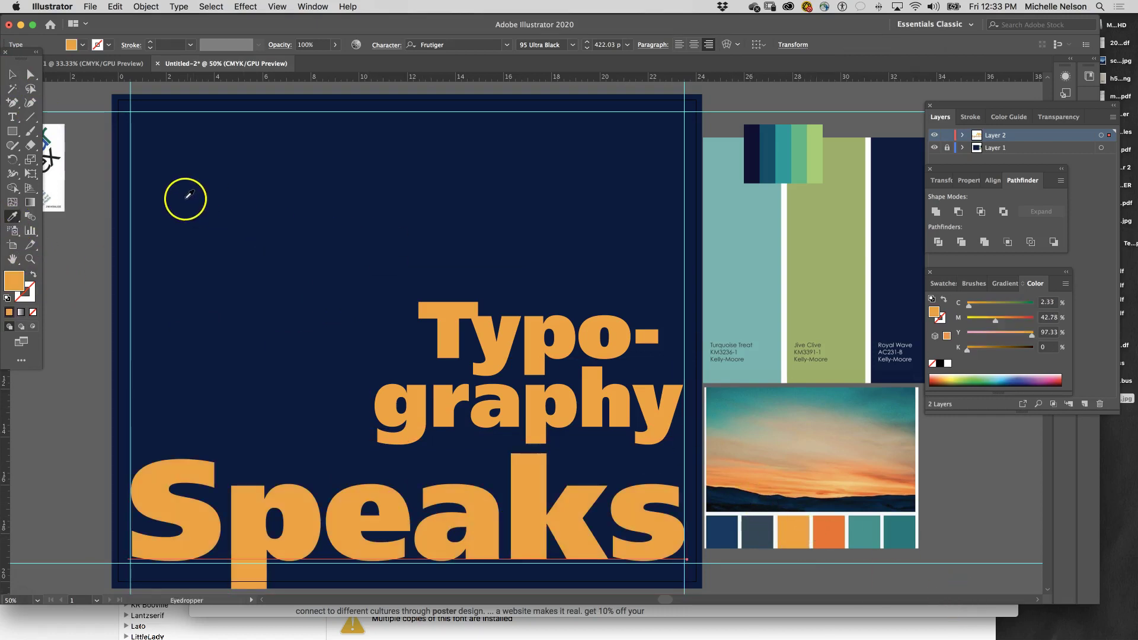
{"action": "left_click", "coordinate": [11, 74]}
{"action": "left_click", "coordinate": [94, 339]}
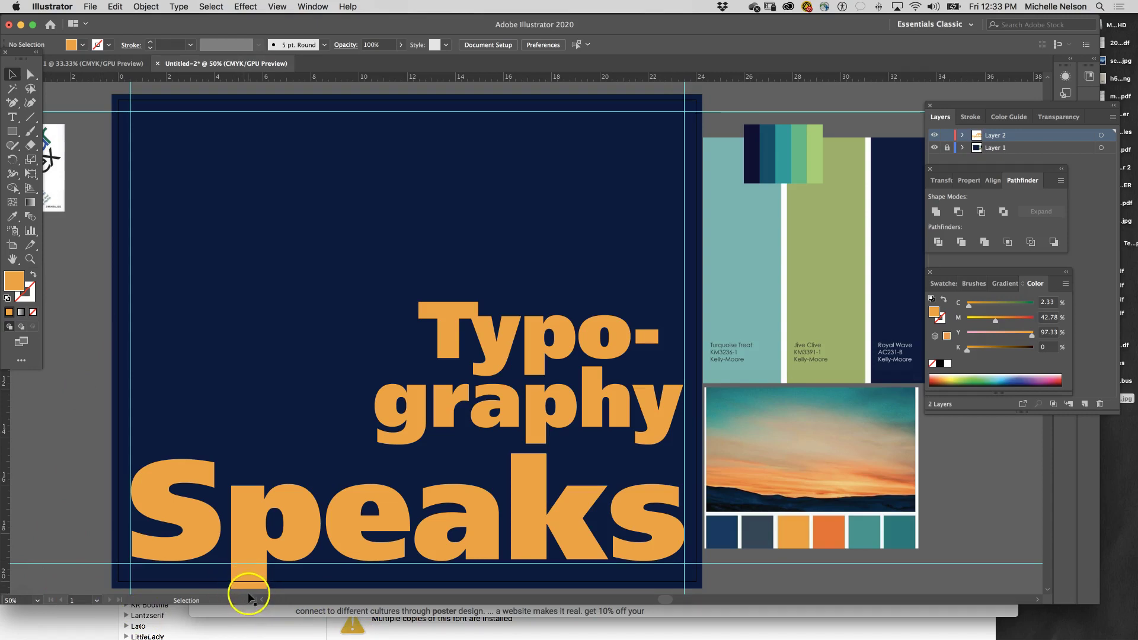
Add three vertical guides: along the "T" stroke's outer edge, along the "k" stem's right edge in "Speaks", and slightly right of that stem.
{"action": "left_click", "coordinate": [250, 535]}
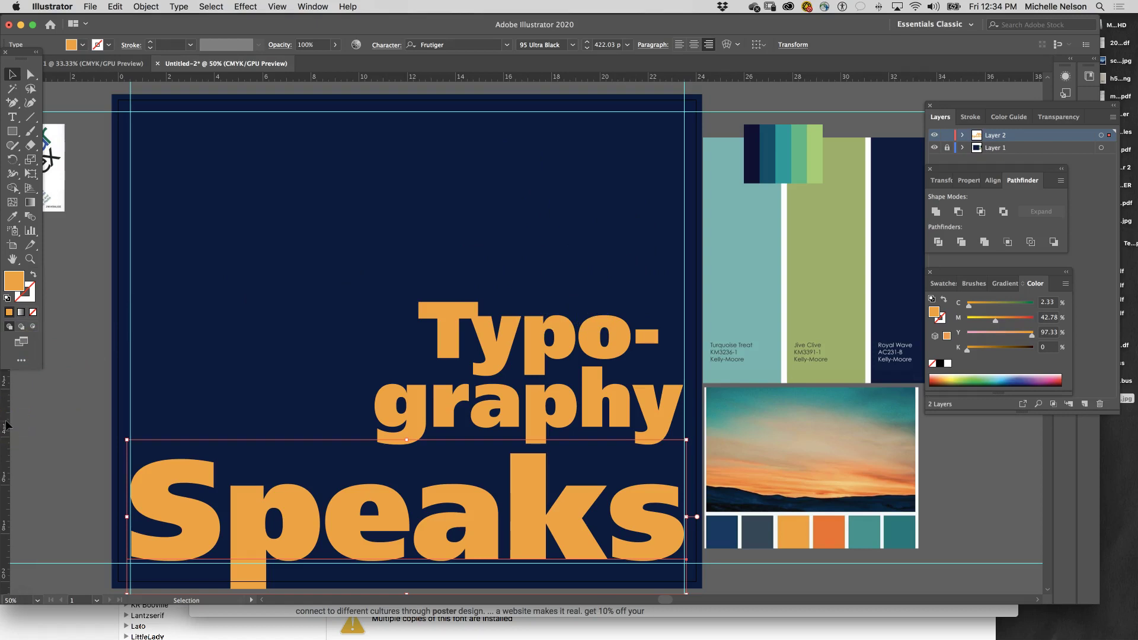
{"action": "left_click_drag", "start_coordinate": [6, 424], "coordinate": [200, 417]}
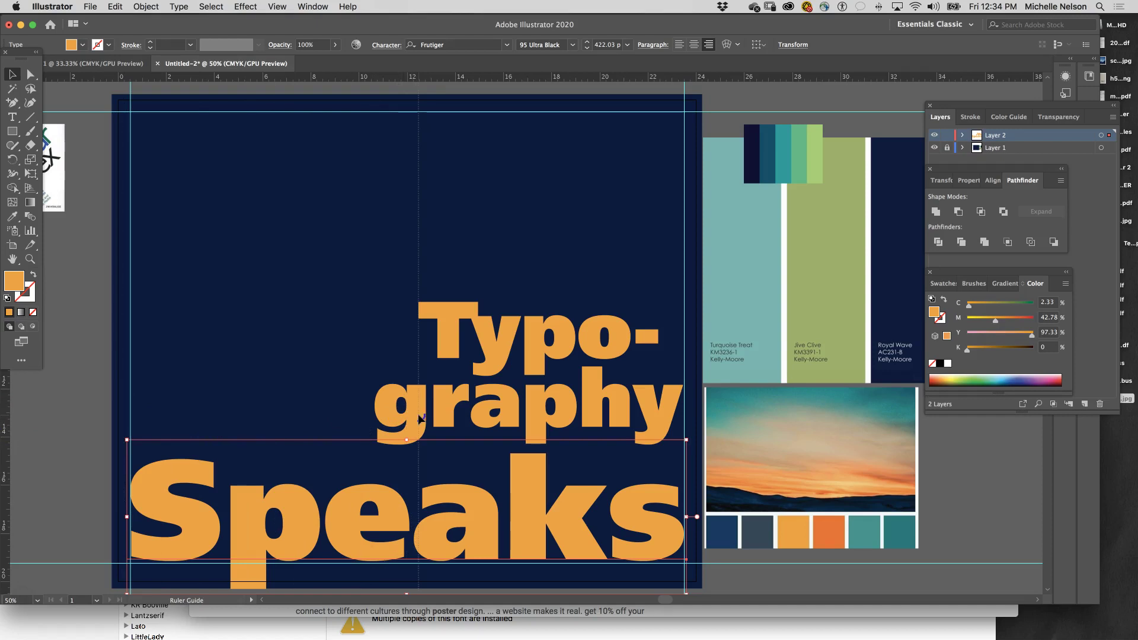
{"action": "left_click_drag", "start_coordinate": [418, 417], "coordinate": [419, 418]}
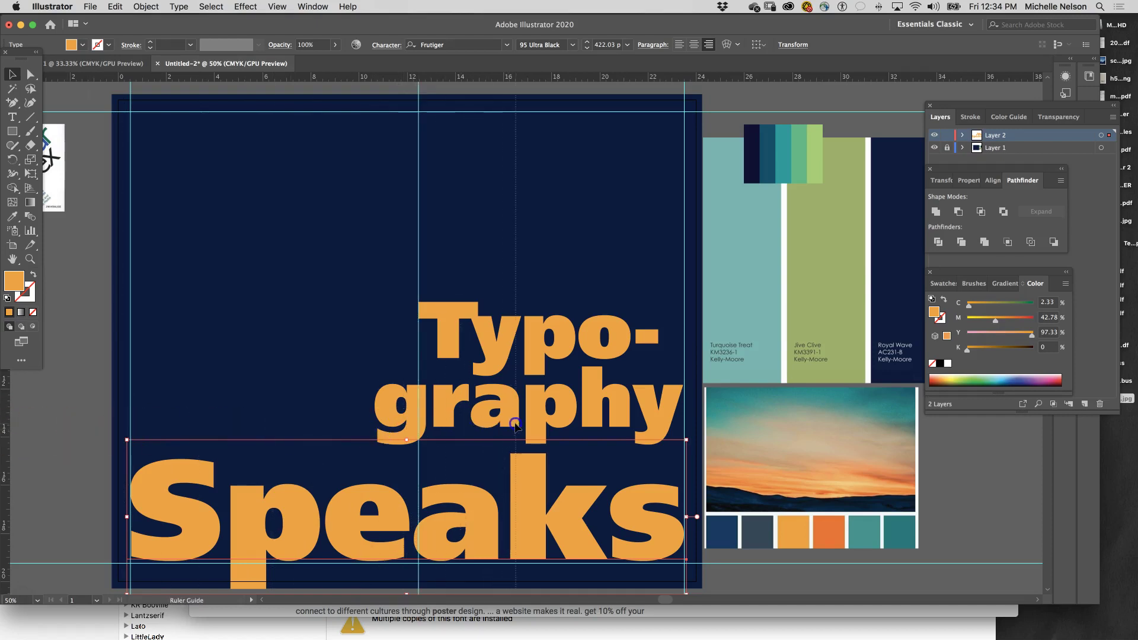
{"action": "left_click_drag", "start_coordinate": [523, 424], "coordinate": [544, 425]}
{"action": "left_click_drag", "start_coordinate": [544, 426], "coordinate": [545, 426]}
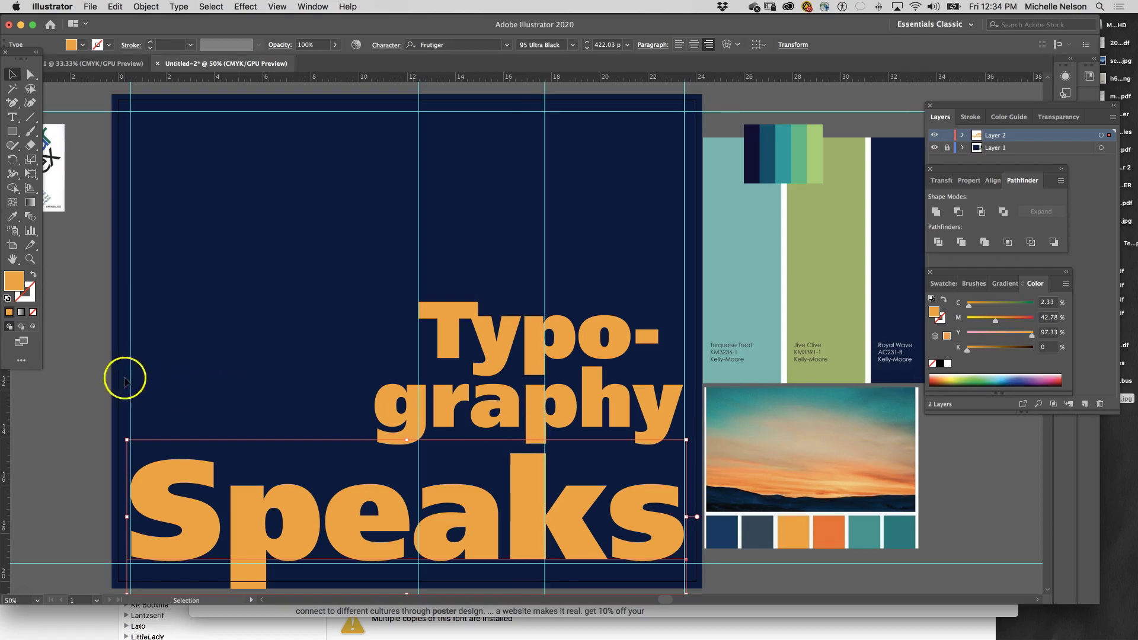
{"action": "left_click_drag", "start_coordinate": [8, 399], "coordinate": [557, 385]}
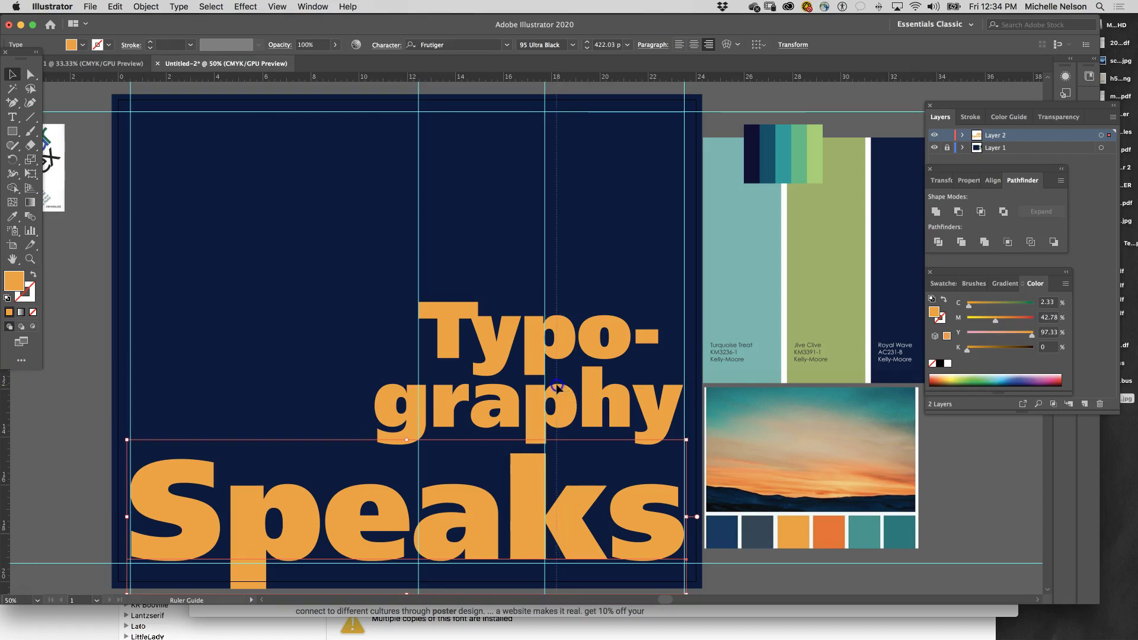
{"action": "left_click_drag", "start_coordinate": [555, 383], "coordinate": [556, 383]}
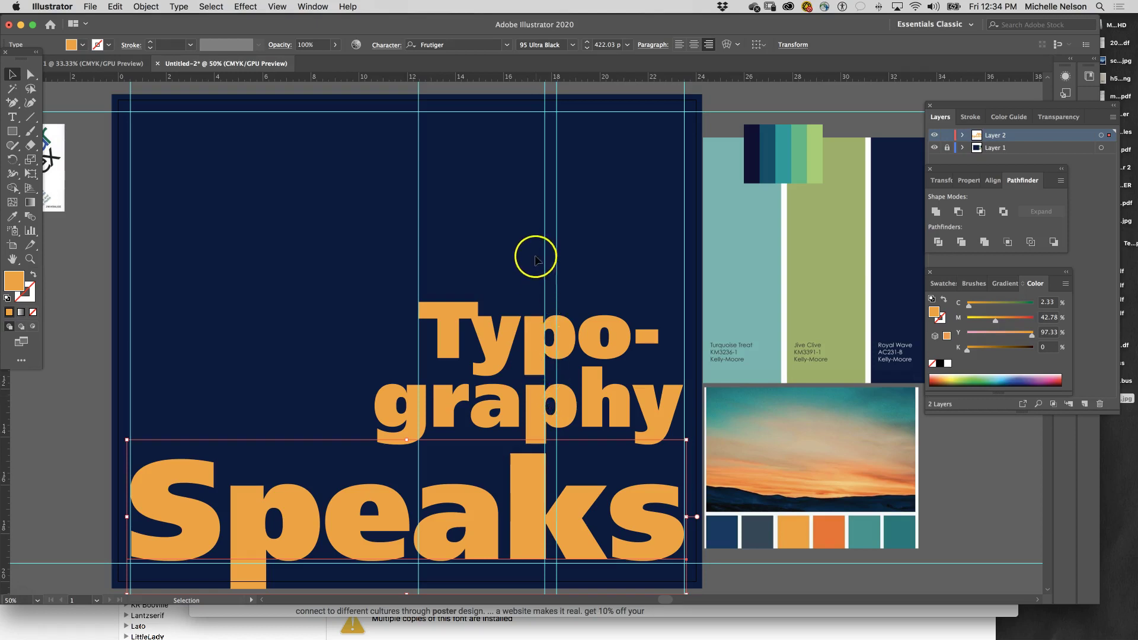
Nudge "graphy" and "Speaks" slightly left against the stem guide, and pull another vertical guide toward the "k" stem.
{"action": "left_click", "coordinate": [537, 417]}
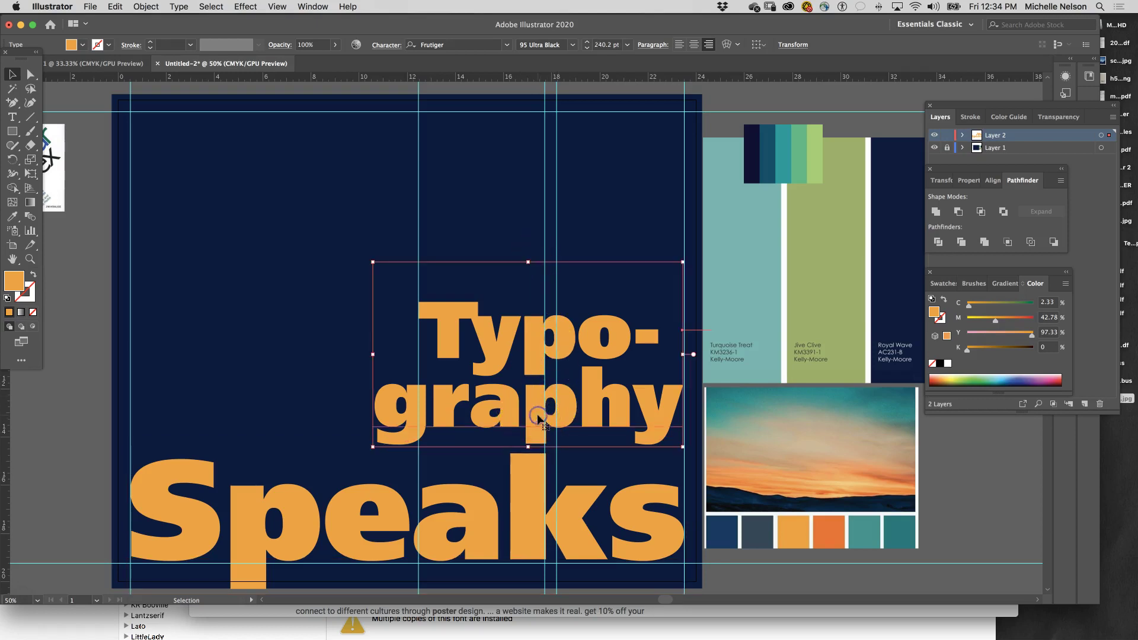
{"action": "key", "text": "Left"}
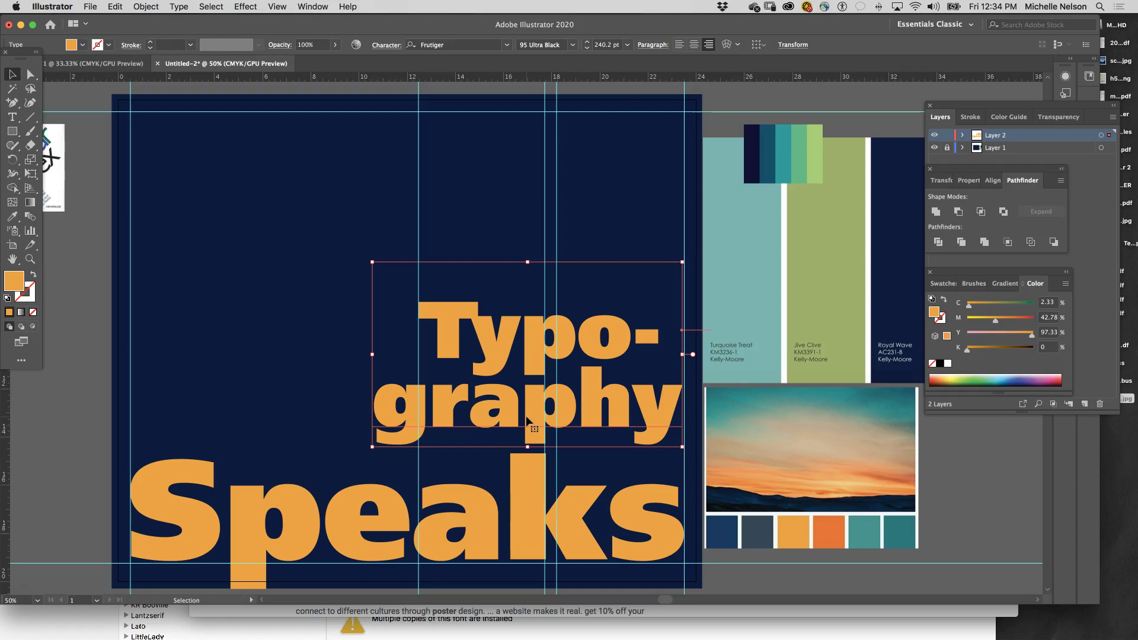
{"action": "left_click", "coordinate": [534, 490]}
{"action": "key", "text": "Left"}
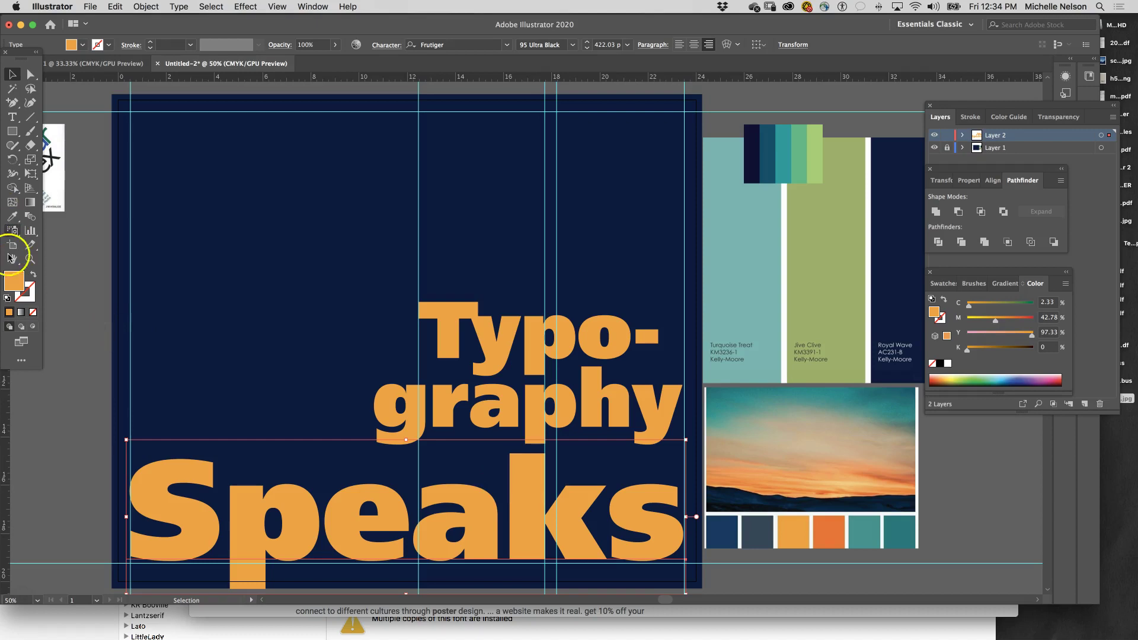
{"action": "left_click_drag", "start_coordinate": [2, 421], "coordinate": [1, 451]}
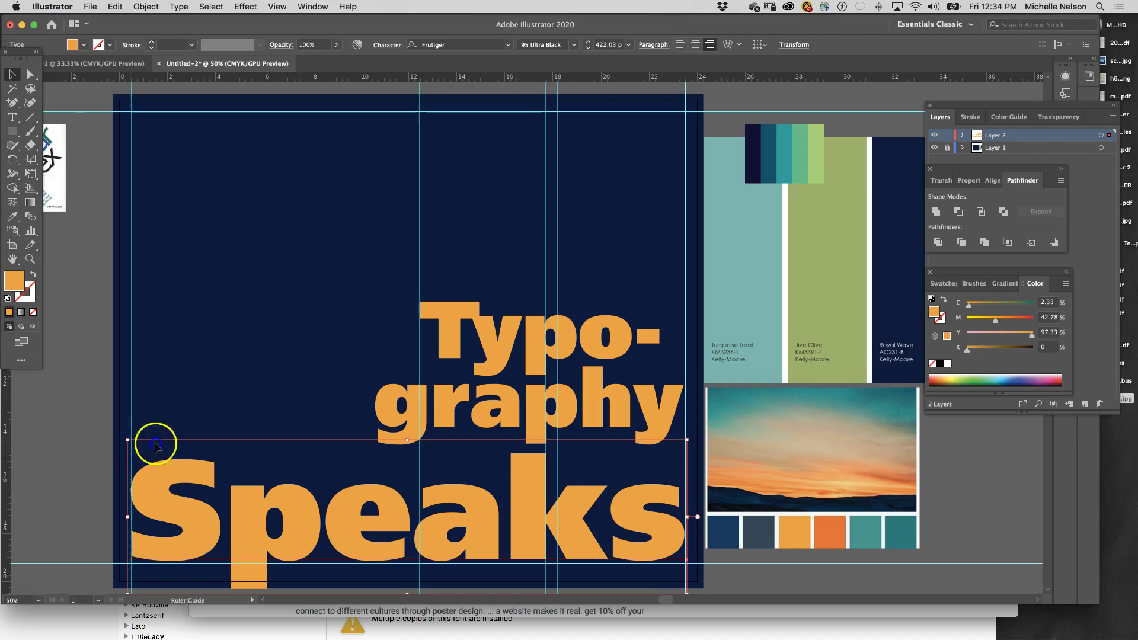
{"action": "left_click_drag", "start_coordinate": [307, 444], "coordinate": [562, 444]}
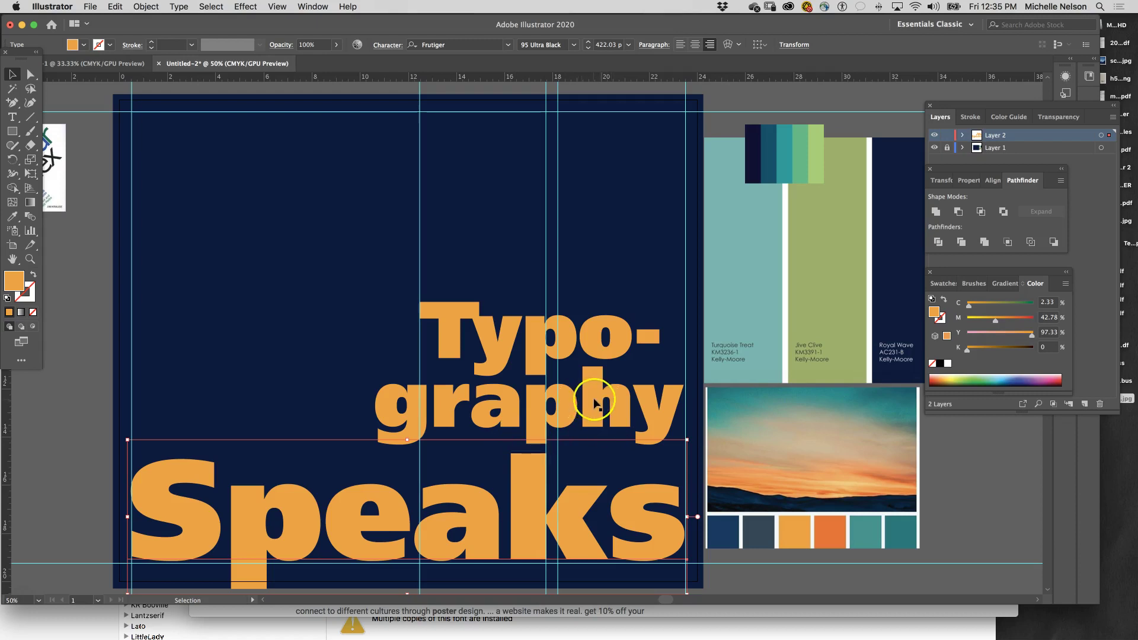
Fine-tune "Typo-" and "graphy" horizontally, nudging both slightly right and "Typo-" back a touch to align with the vertical guides.
{"action": "left_click", "coordinate": [536, 359]}
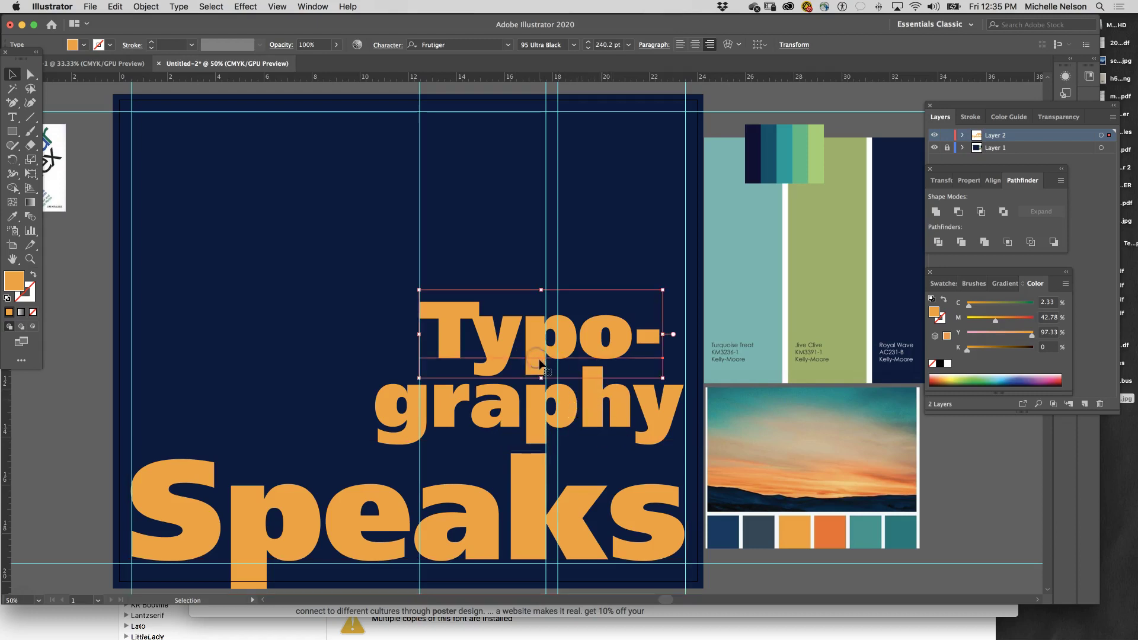
{"action": "key", "text": "Right"}
{"action": "key", "text": "Right"}
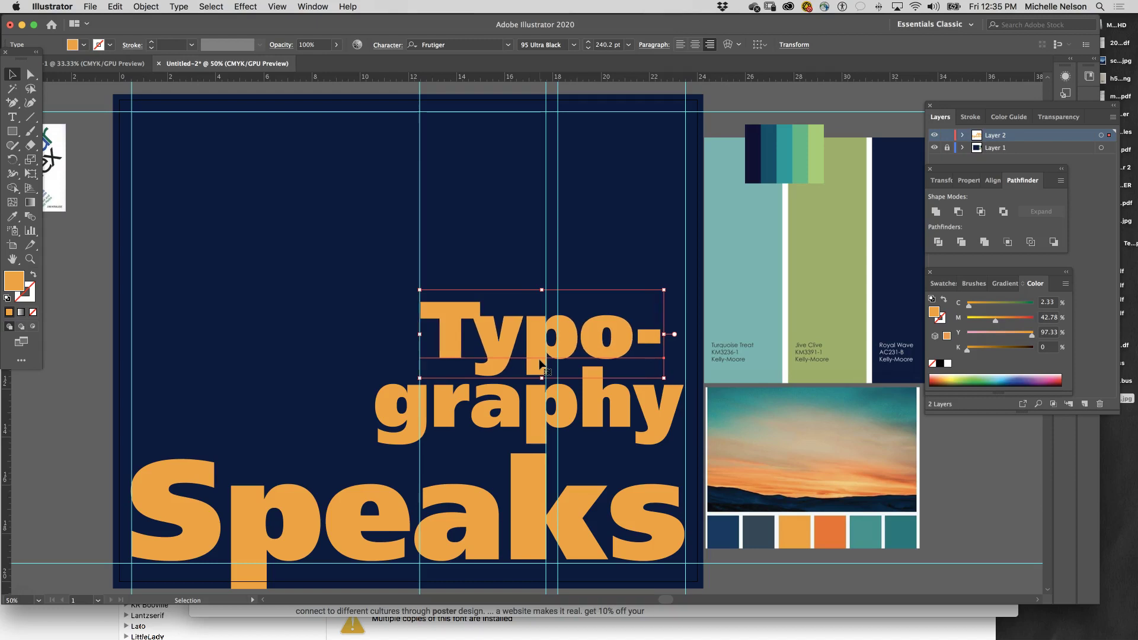
{"action": "left_click", "coordinate": [596, 382]}
{"action": "left_click", "coordinate": [538, 413], "text": "shift"}
{"action": "key", "text": "Right"}
{"action": "key", "text": "Right"}
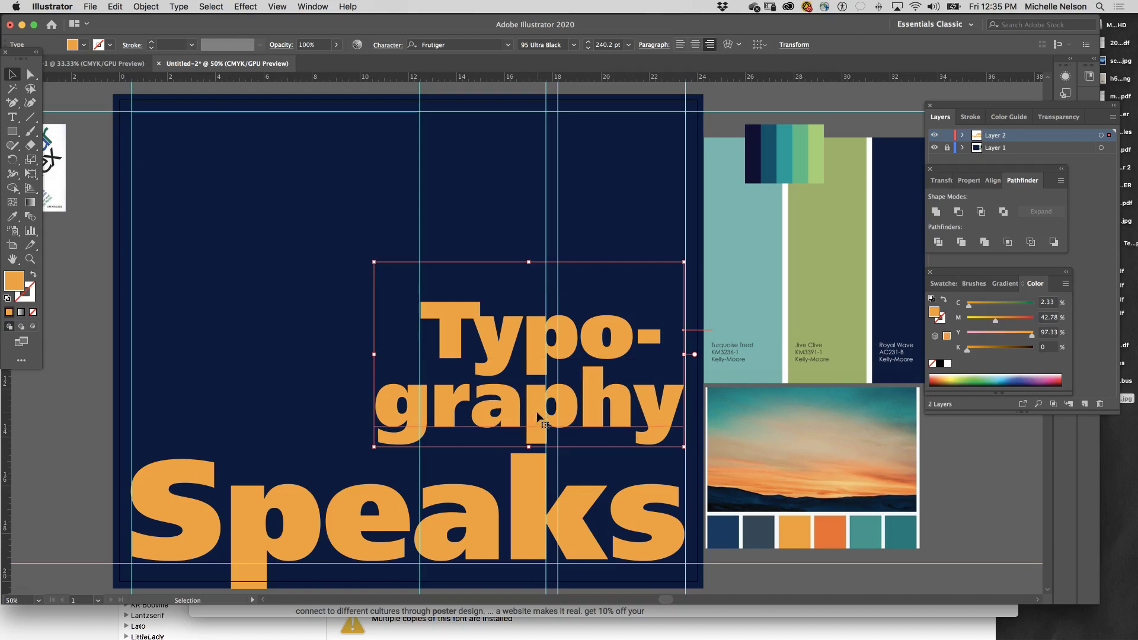
{"action": "left_click", "coordinate": [525, 343]}
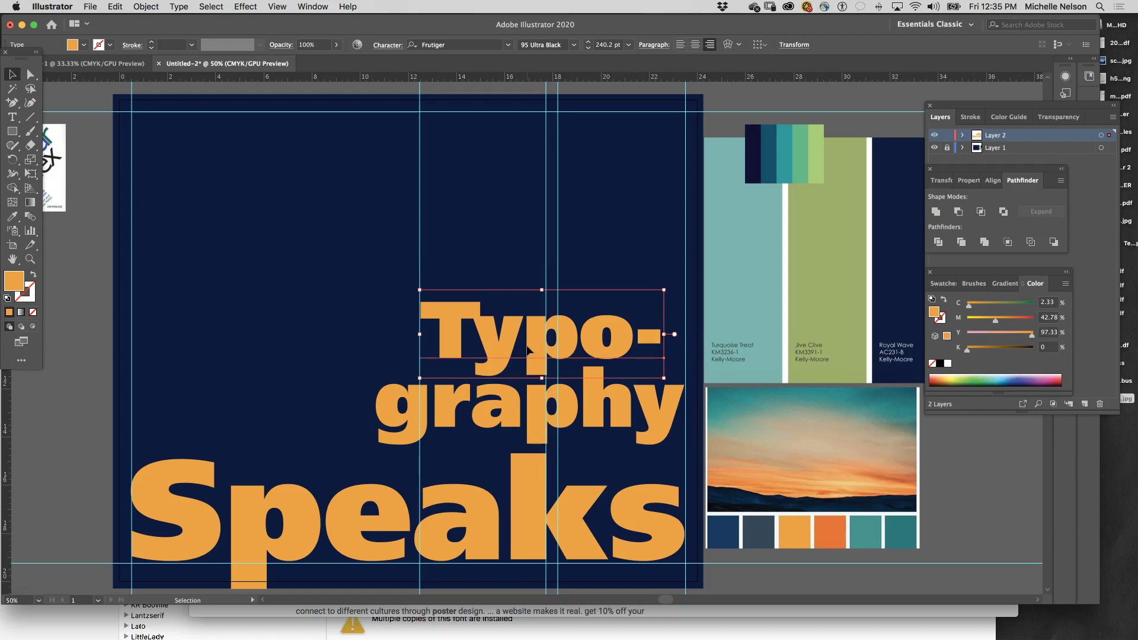
{"action": "key", "text": "Left"}
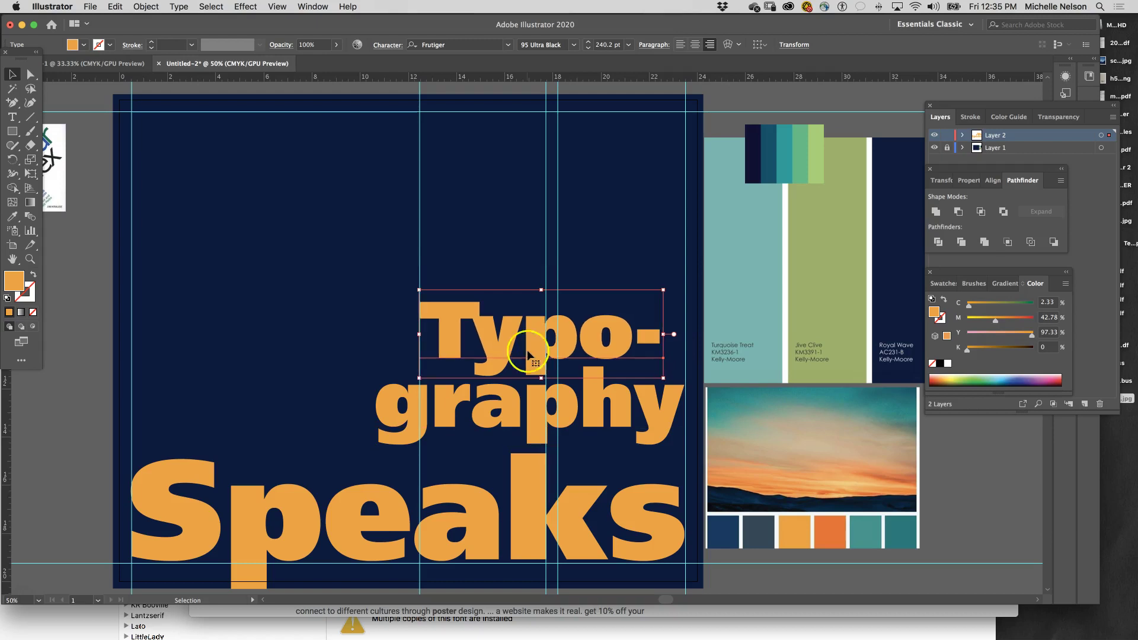
Nudge "Speaks" slightly right so the edge of its "k" stem lines up with the vertical guide.
{"action": "left_click", "coordinate": [534, 474]}
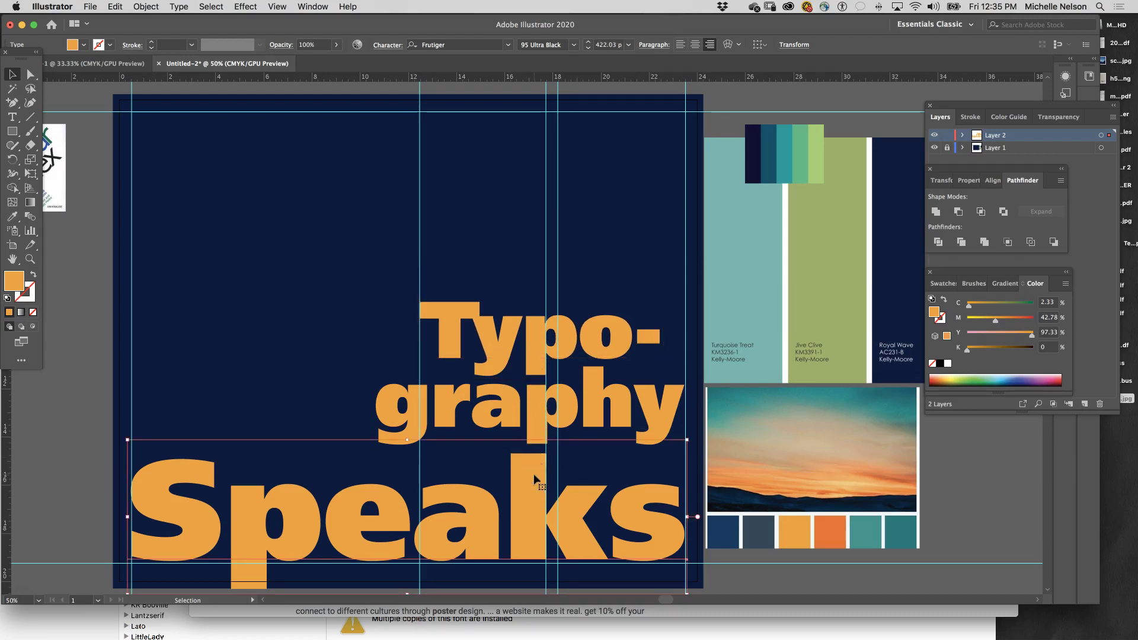
{"action": "key", "text": "Right"}
{"action": "key", "text": "Right"}
{"action": "key", "text": "Right"}
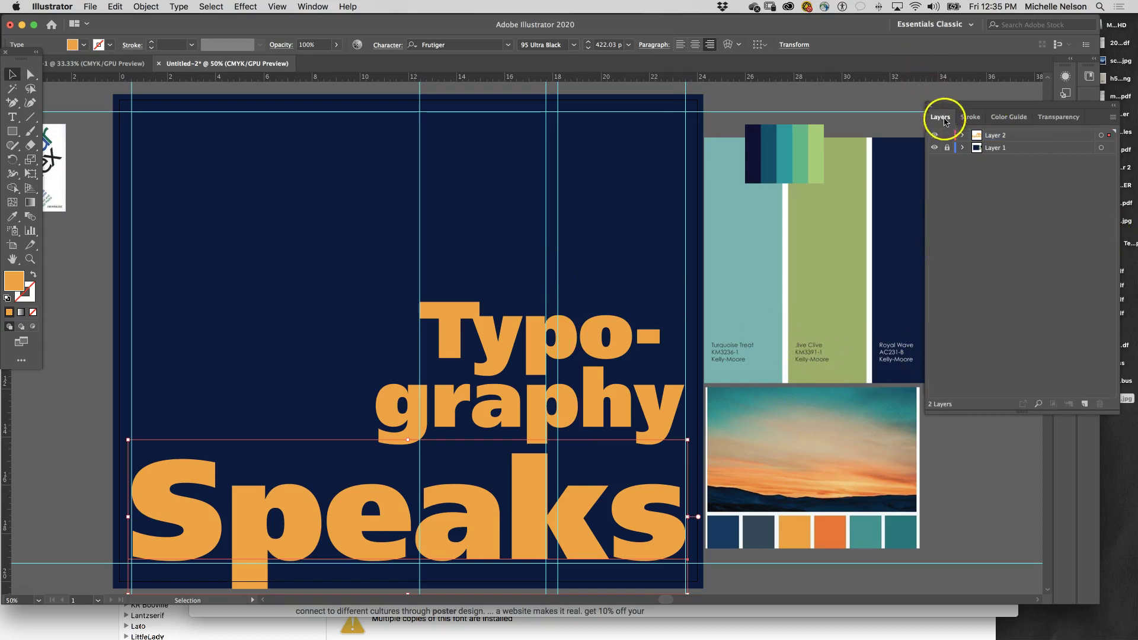
Lock Layer 2 holding the text and create a new layer above it.
{"action": "left_click", "coordinate": [946, 135]}
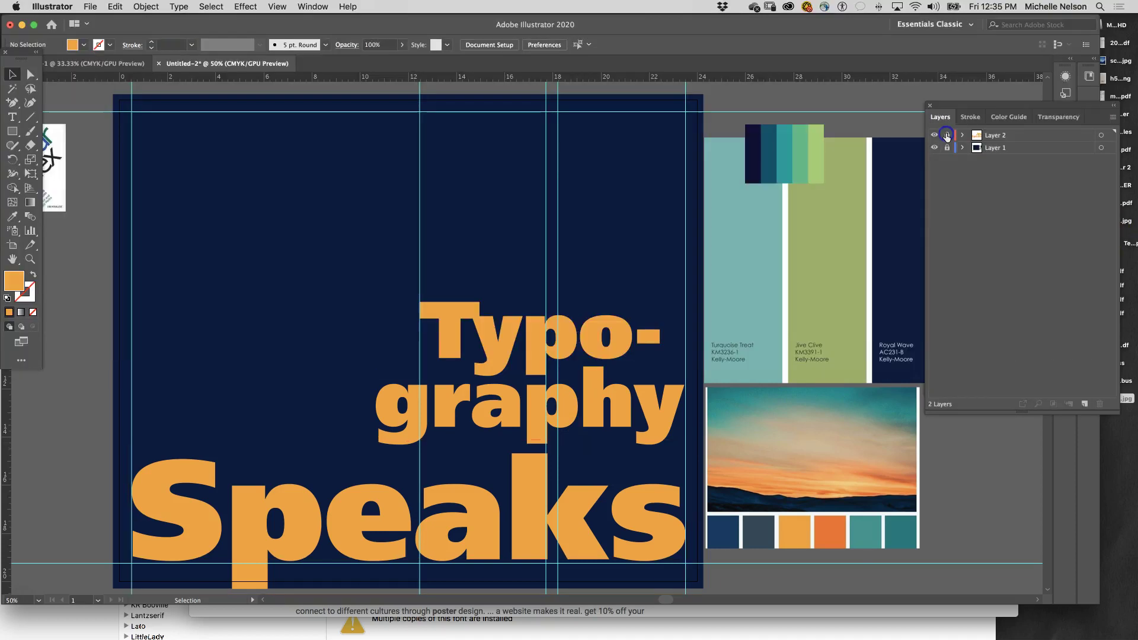
{"action": "left_click", "coordinate": [1084, 403]}
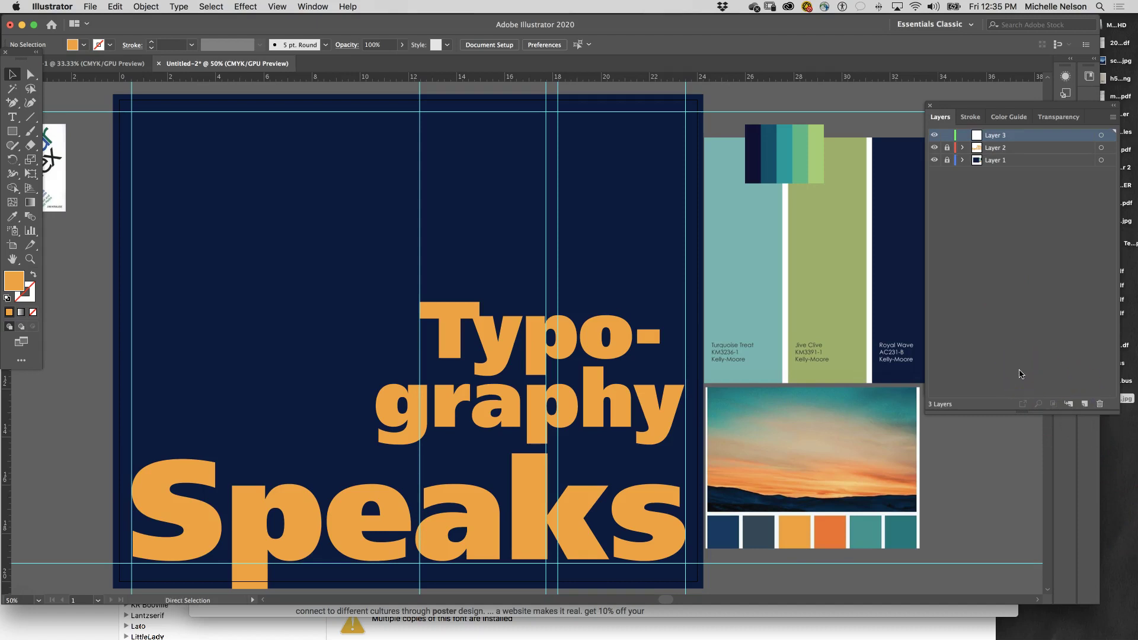
{"action": "key", "text": "super+shift+p"}
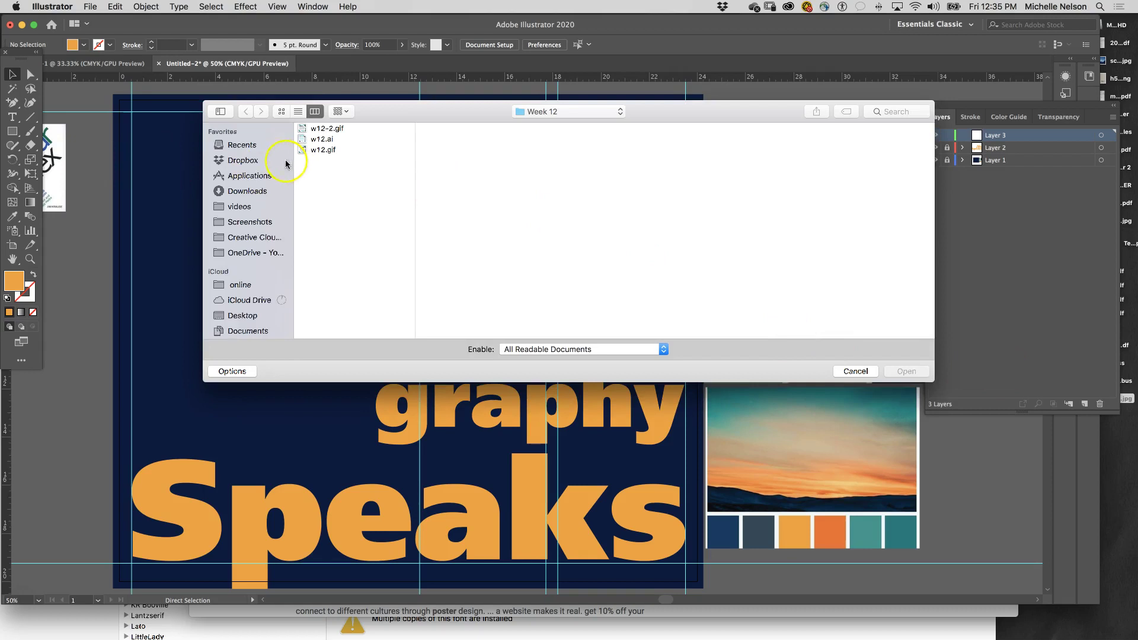
{"action": "scroll", "coordinate": [255, 289], "scroll_direction": "down", "scroll_amount": 3}
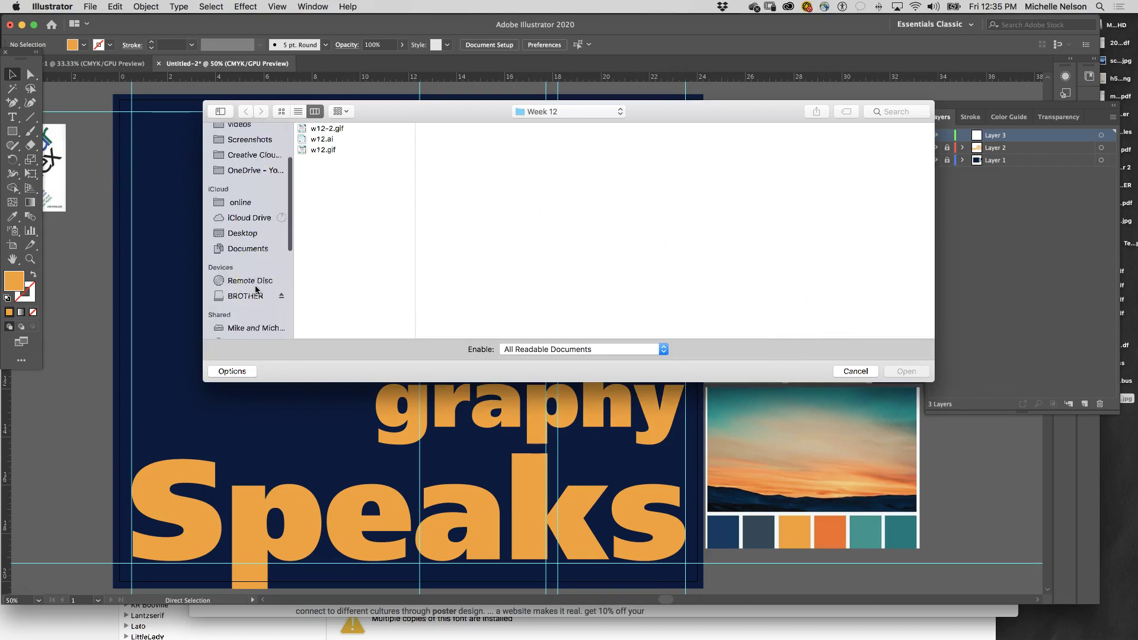
{"action": "left_click", "coordinate": [249, 233]}
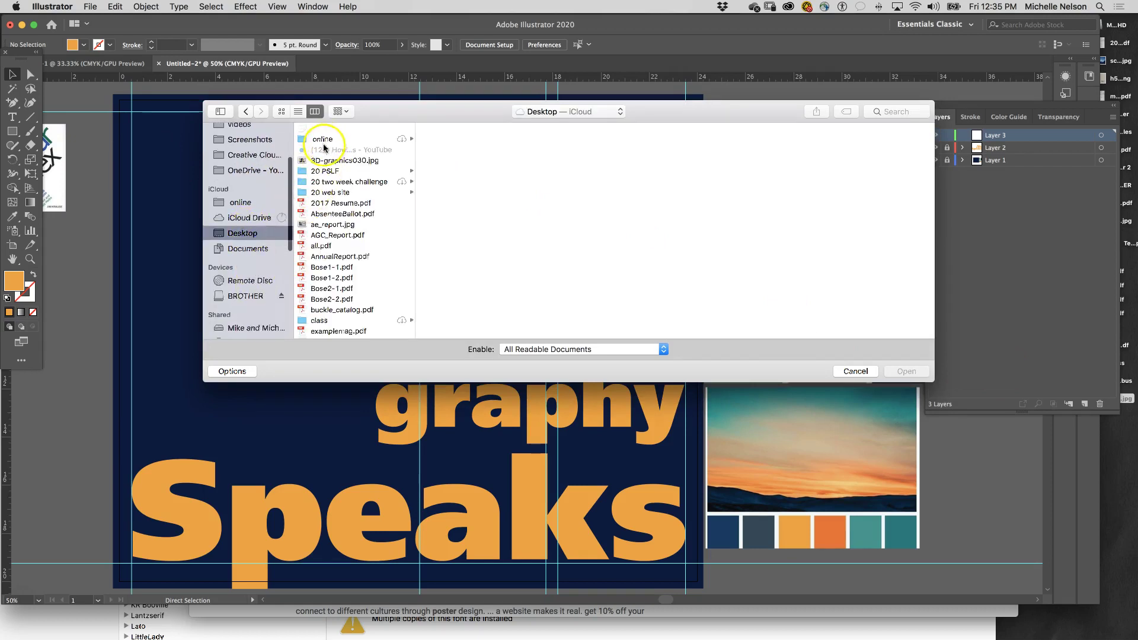
{"action": "left_click", "coordinate": [320, 319]}
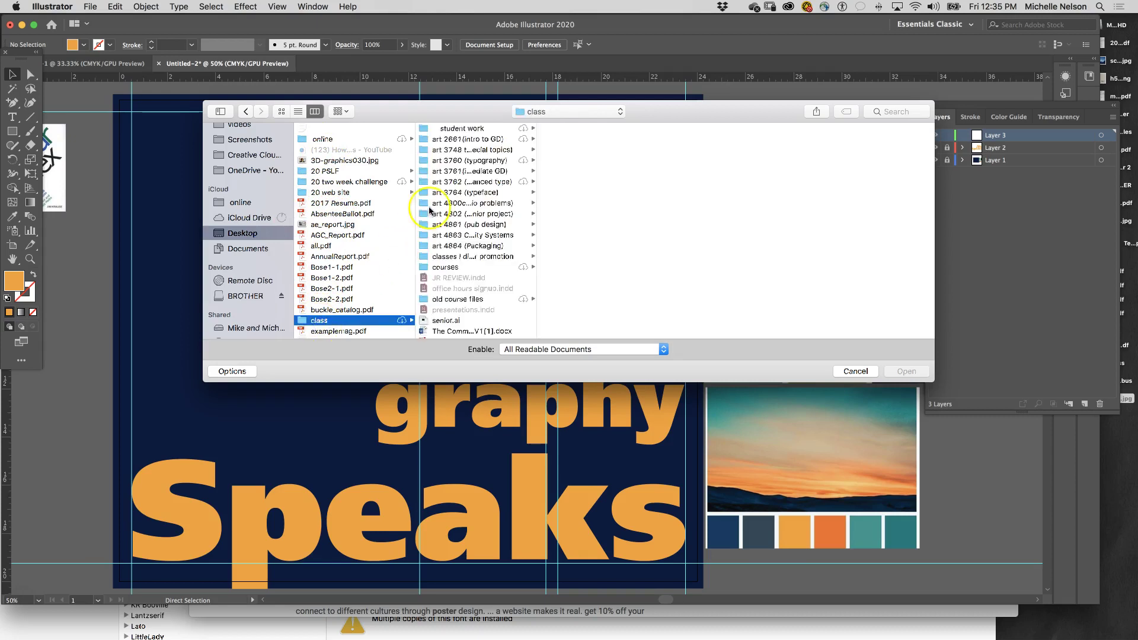
{"action": "left_click", "coordinate": [453, 160]}
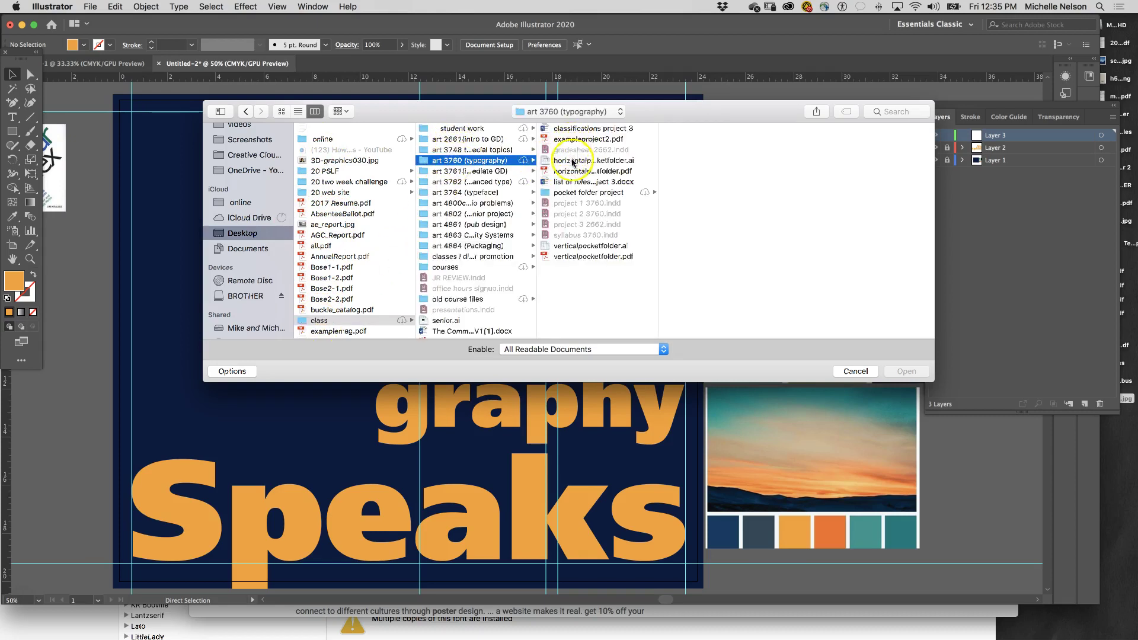
{"action": "left_click", "coordinate": [569, 182]}
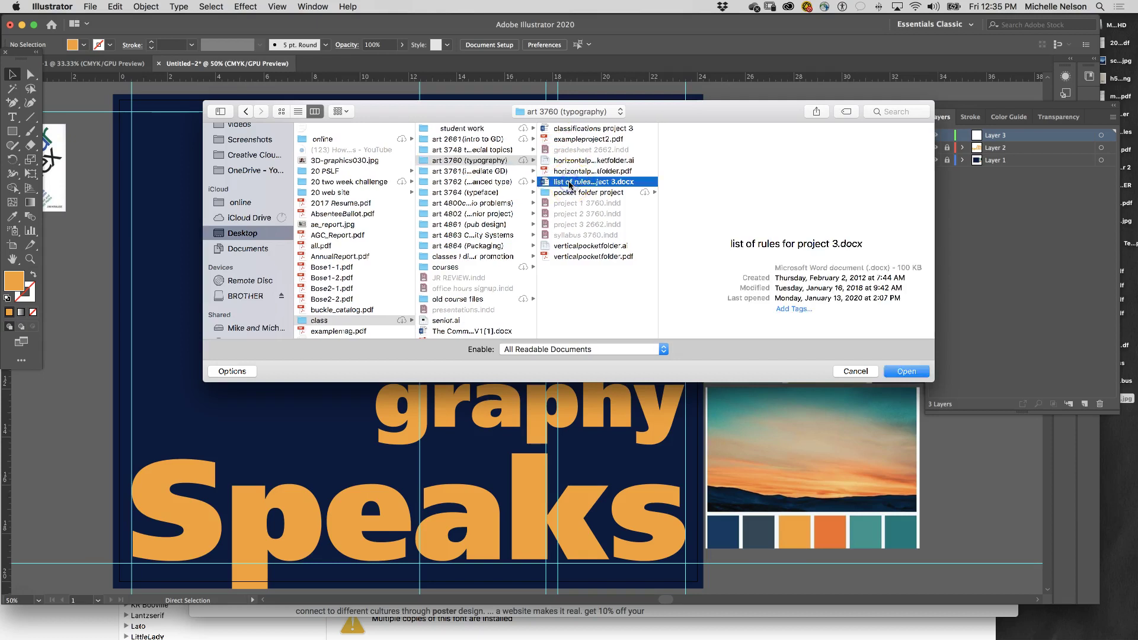
{"action": "left_click", "coordinate": [906, 372]}
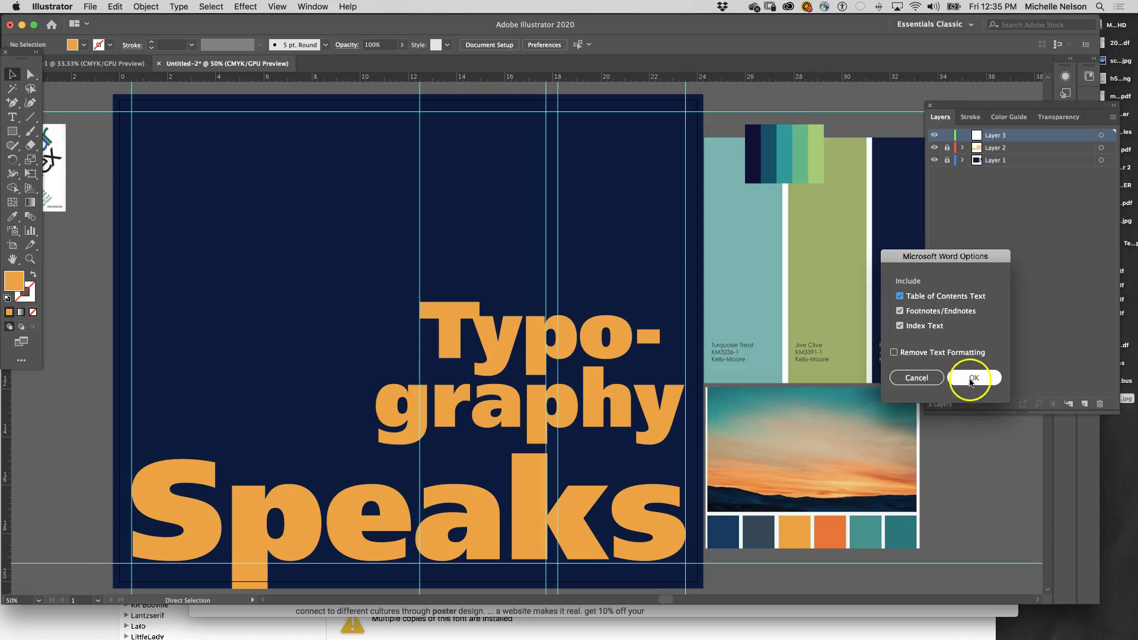
{"action": "left_click", "coordinate": [935, 379]}
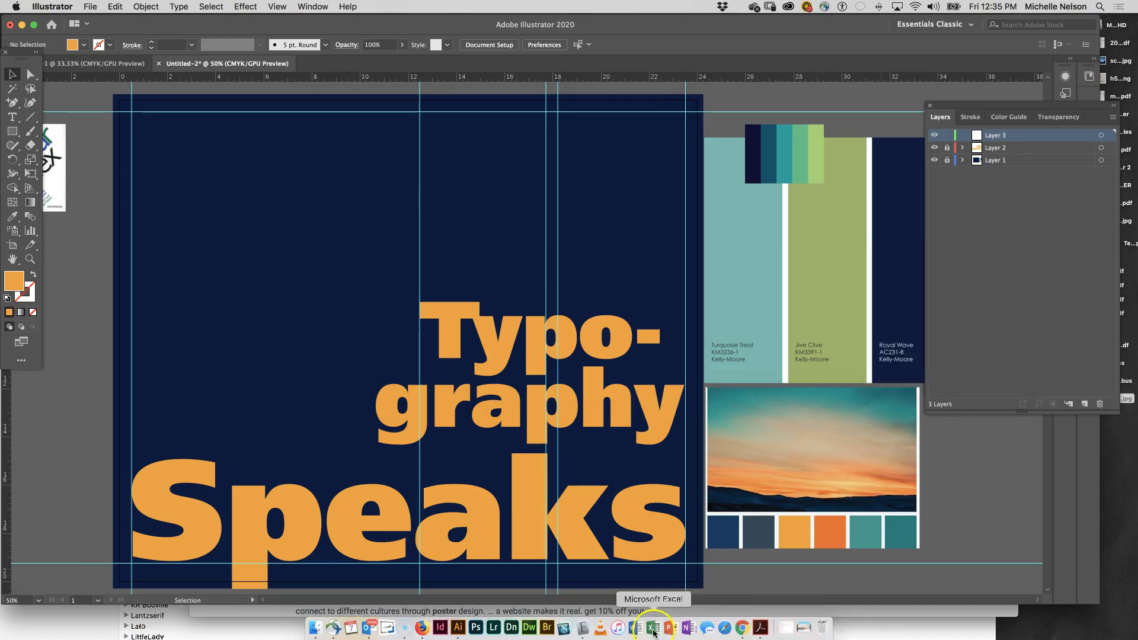
Switch to Word and open "list of rules for project 3.docx" from the "art 3760 (typography)" folder inside the Desktop "class" folder.
{"action": "left_click", "coordinate": [622, 603]}
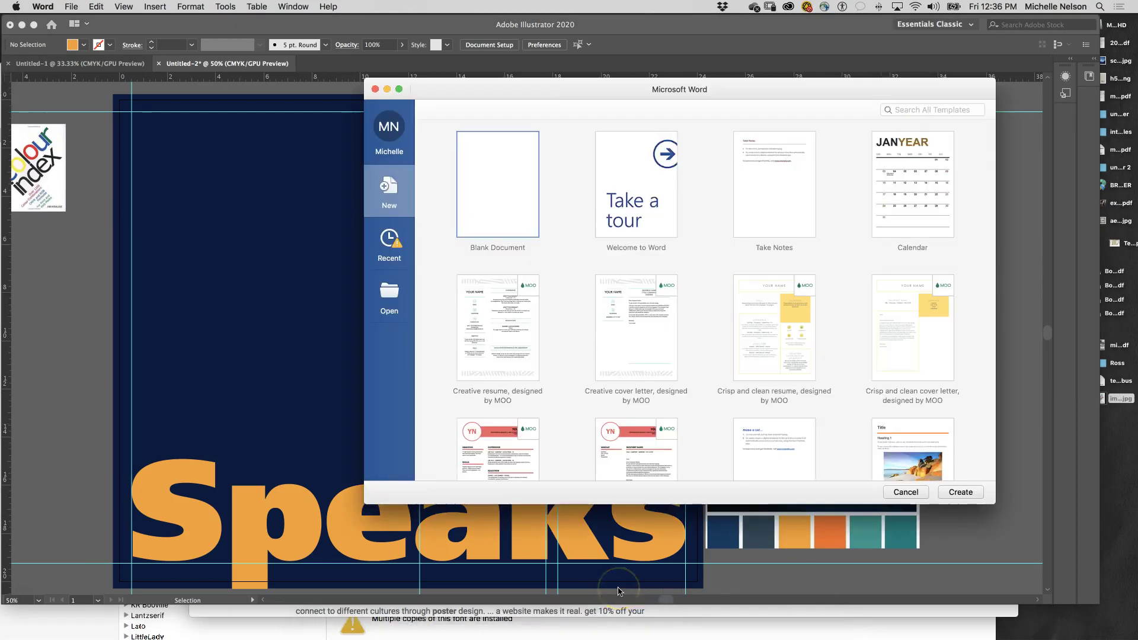
{"action": "key", "text": "super+o"}
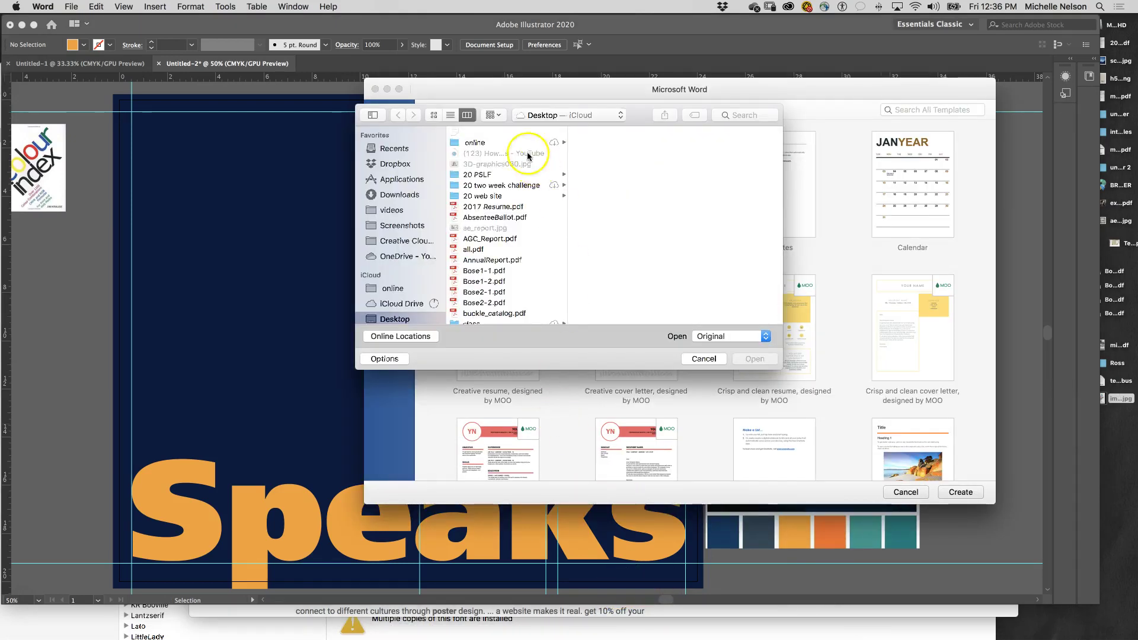
{"action": "left_click", "coordinate": [548, 114]}
{"action": "left_click", "coordinate": [434, 172]}
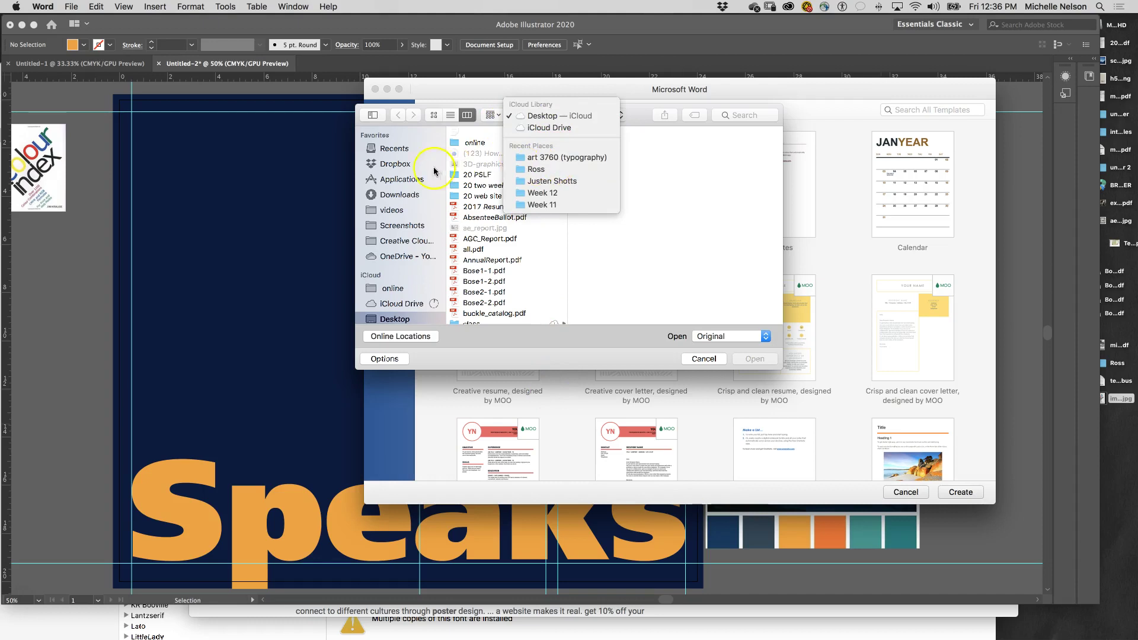
{"action": "left_click", "coordinate": [395, 320]}
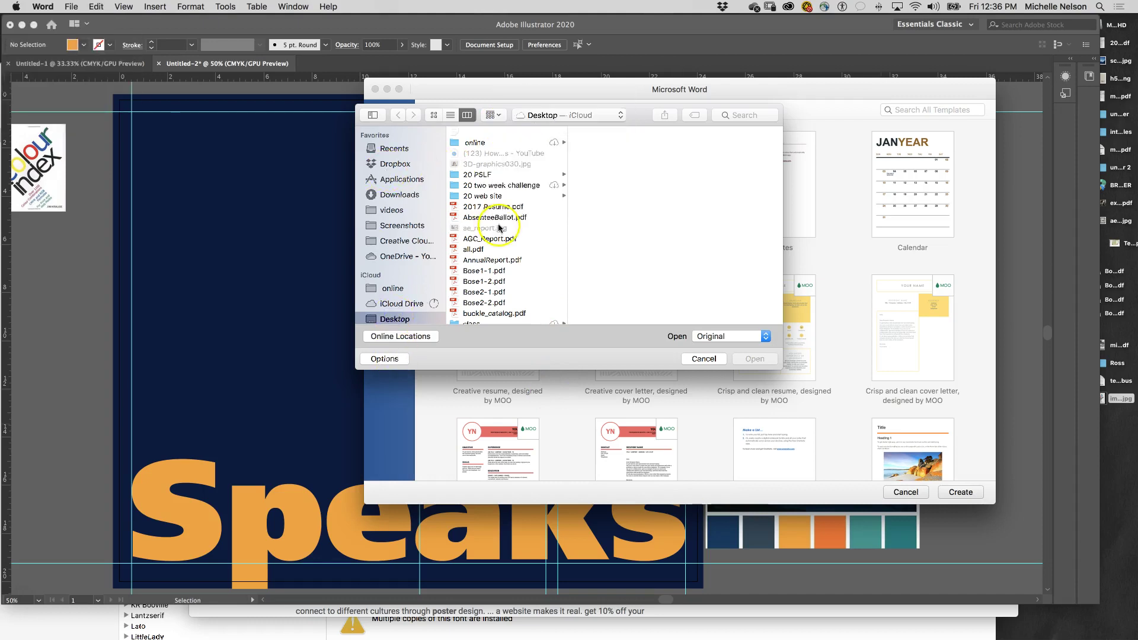
{"action": "scroll", "coordinate": [486, 213], "scroll_direction": "down", "scroll_amount": 8}
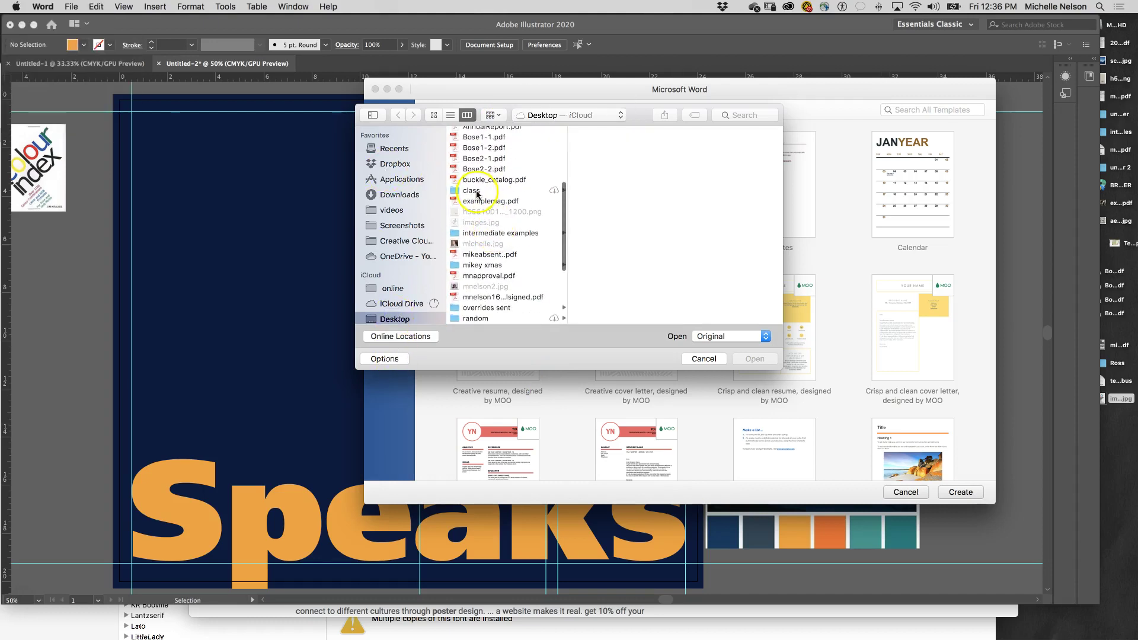
{"action": "left_click", "coordinate": [477, 192]}
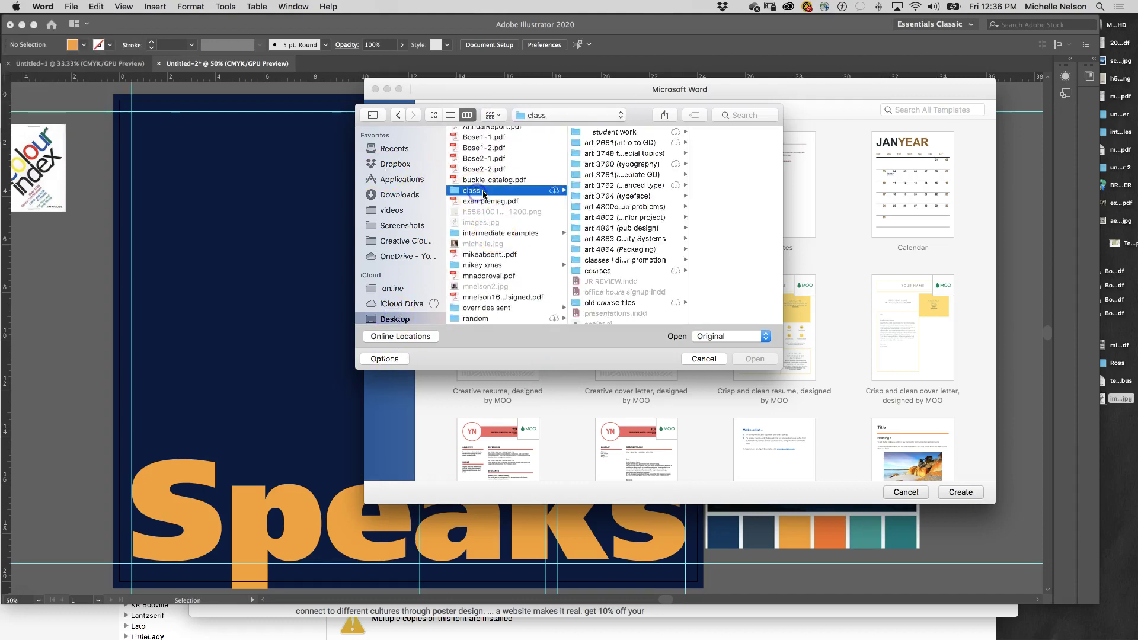
{"action": "left_click", "coordinate": [617, 164]}
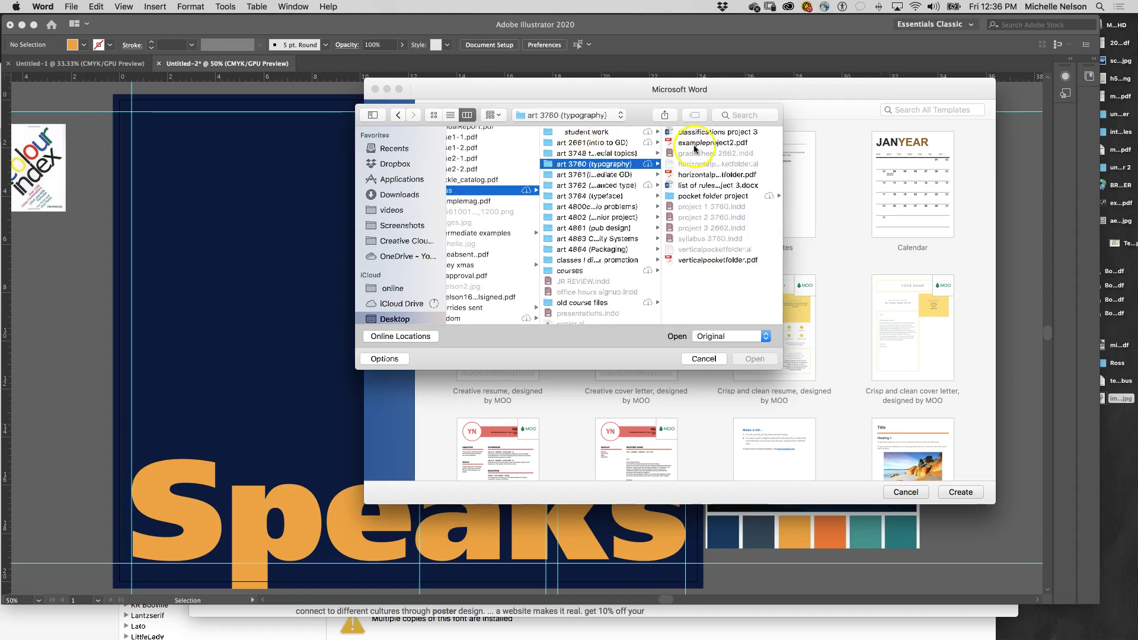
{"action": "left_click", "coordinate": [695, 185]}
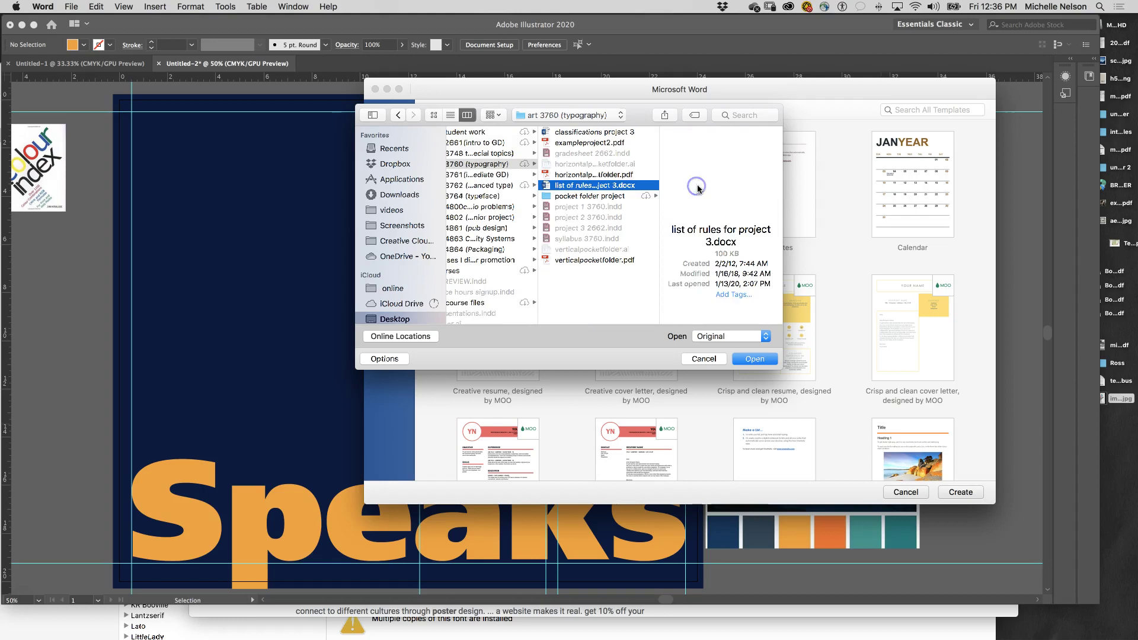
{"action": "left_click", "coordinate": [756, 359]}
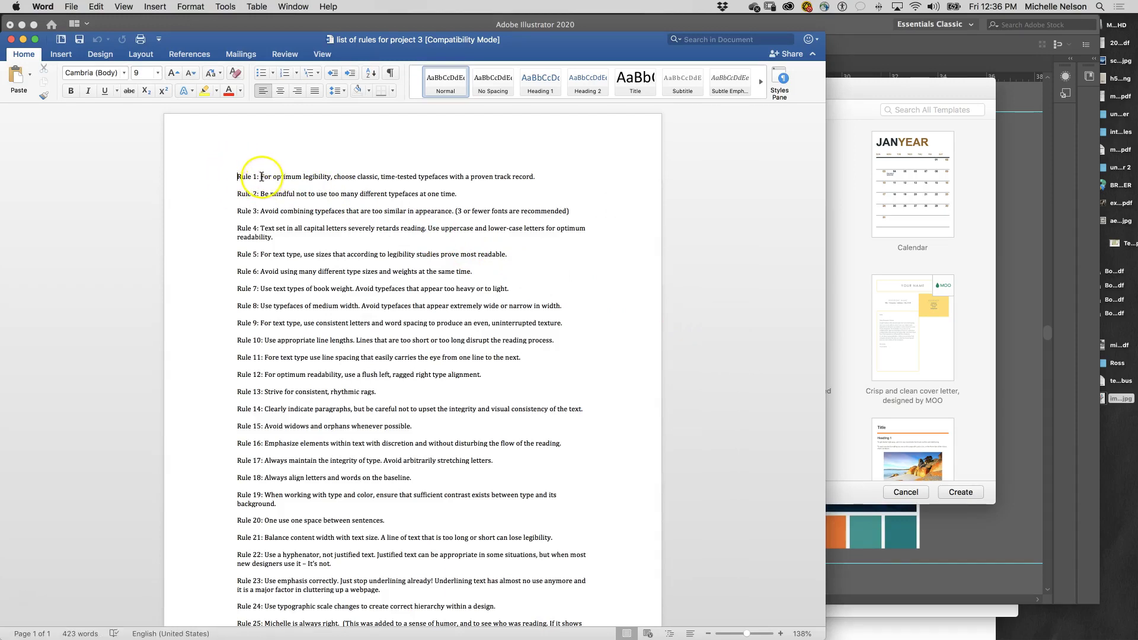
Copy Rule 1 through Rule 24 from the list, leaving out Rule 25, and switch back to Illustrator.
{"action": "left_click_drag", "start_coordinate": [237, 176], "coordinate": [500, 510]}
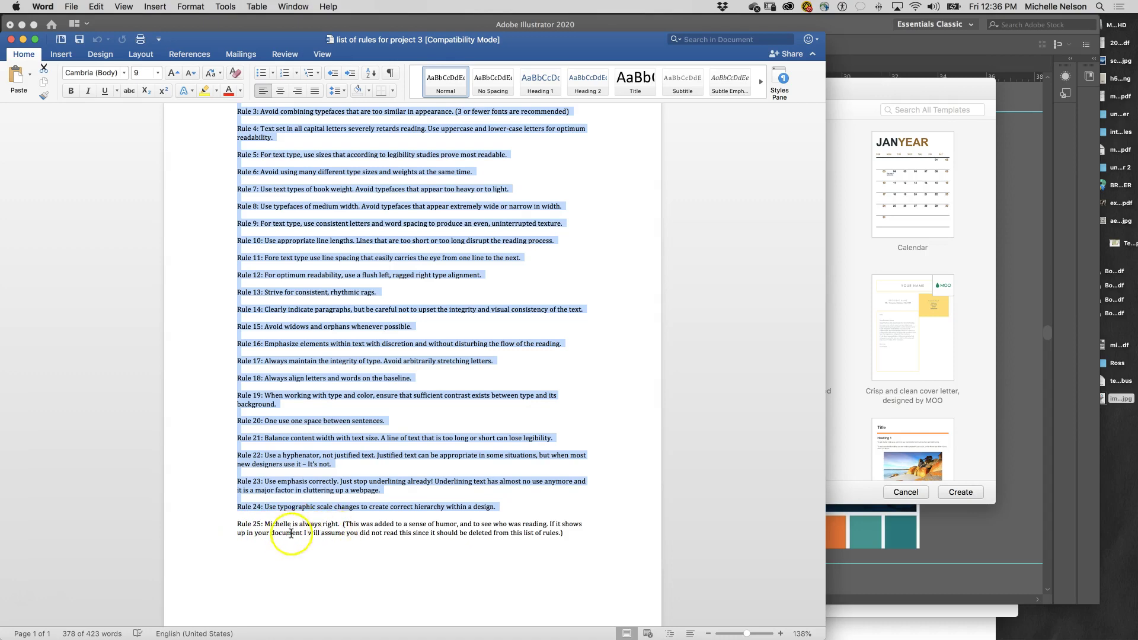
{"action": "left_click", "coordinate": [279, 522]}
{"action": "left_click_drag", "start_coordinate": [507, 506], "coordinate": [238, 123]}
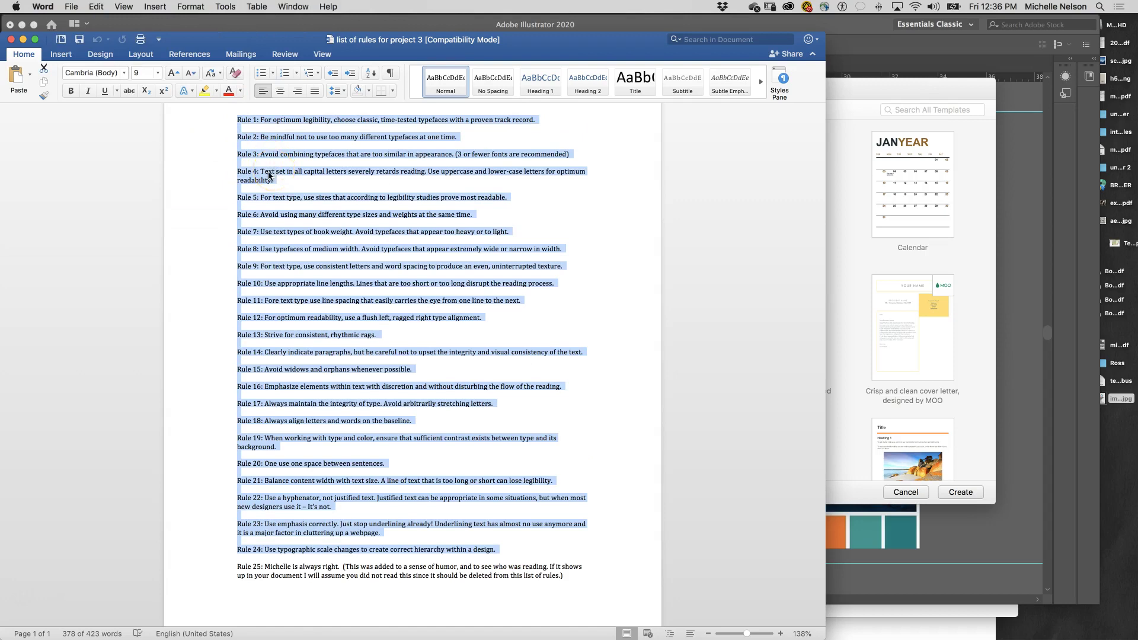
{"action": "left_click", "coordinate": [1016, 290]}
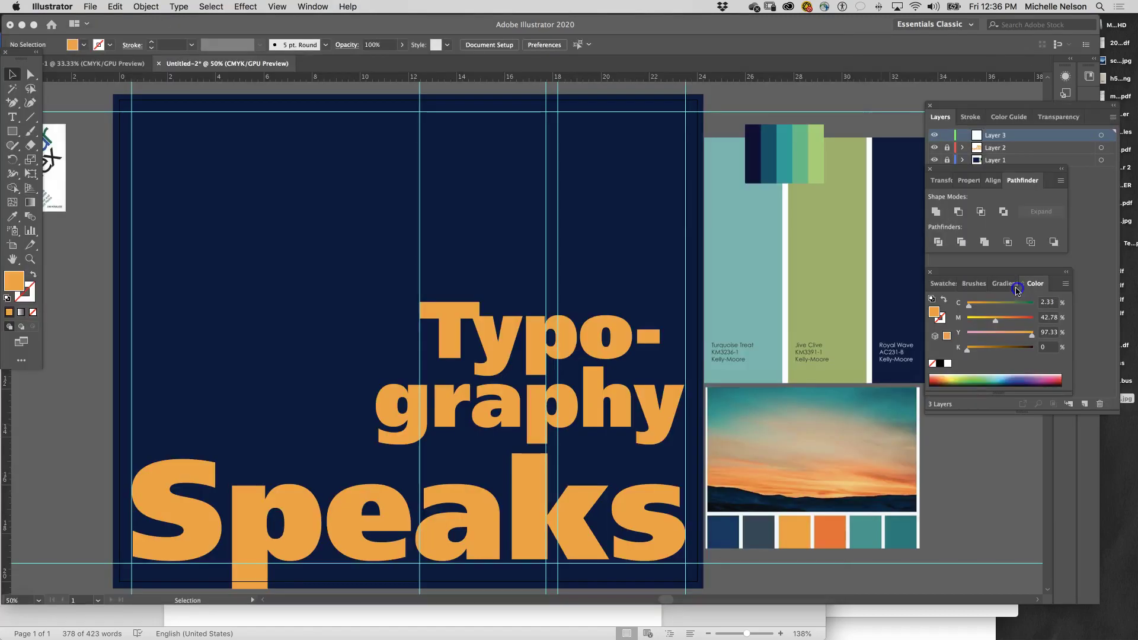
{"action": "left_click", "coordinate": [17, 118]}
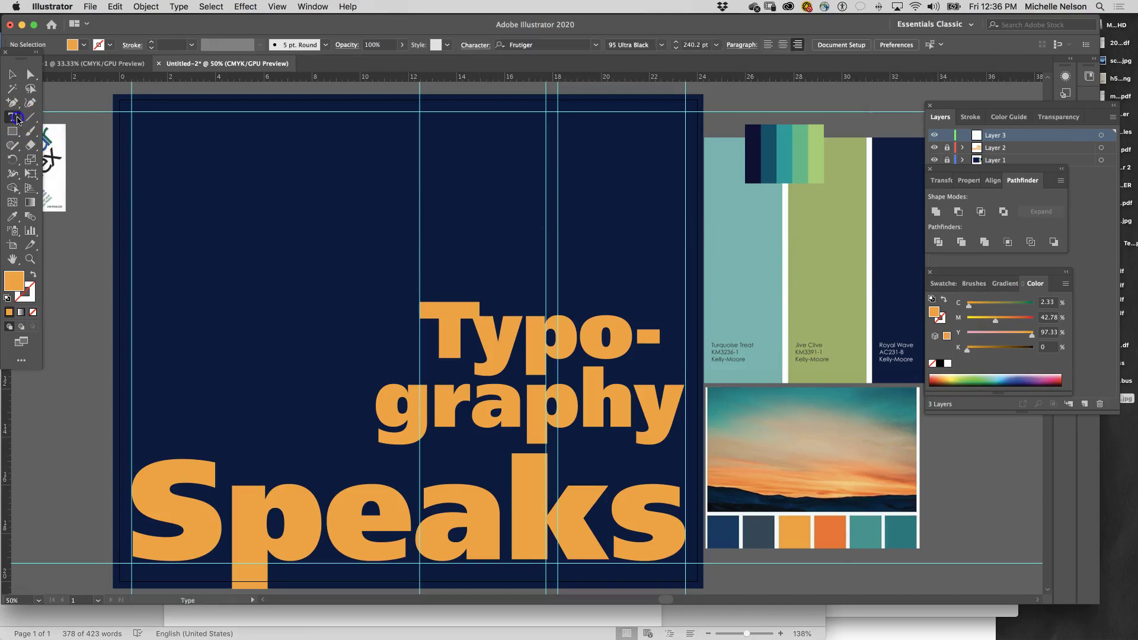
{"action": "left_click", "coordinate": [152, 249]}
{"action": "type", "text": "asd"}
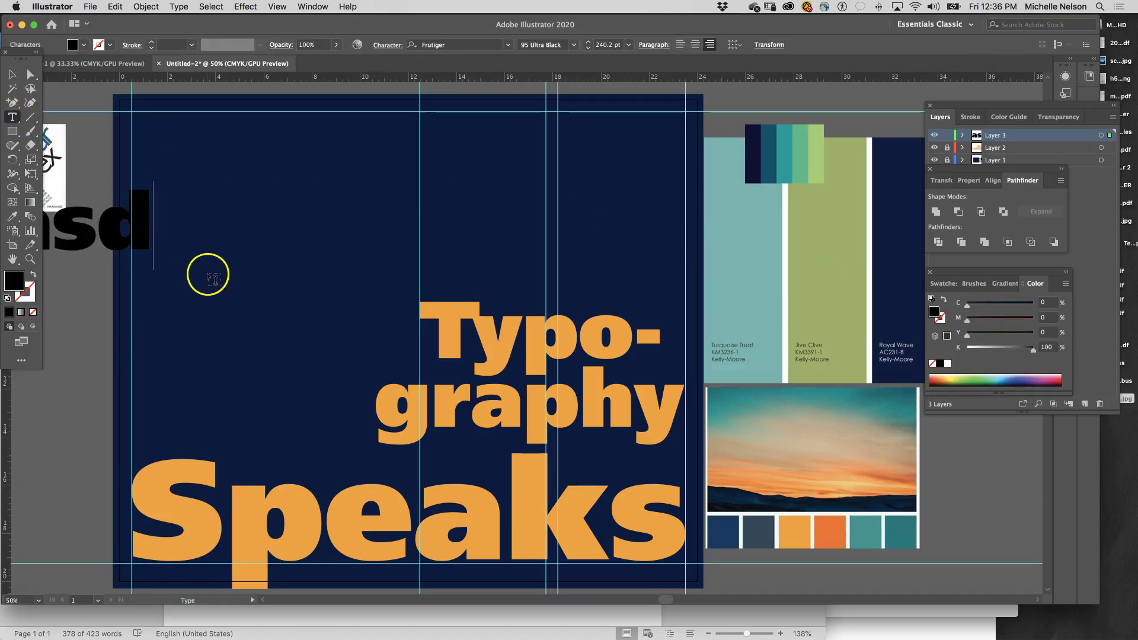
{"action": "left_click", "coordinate": [12, 74]}
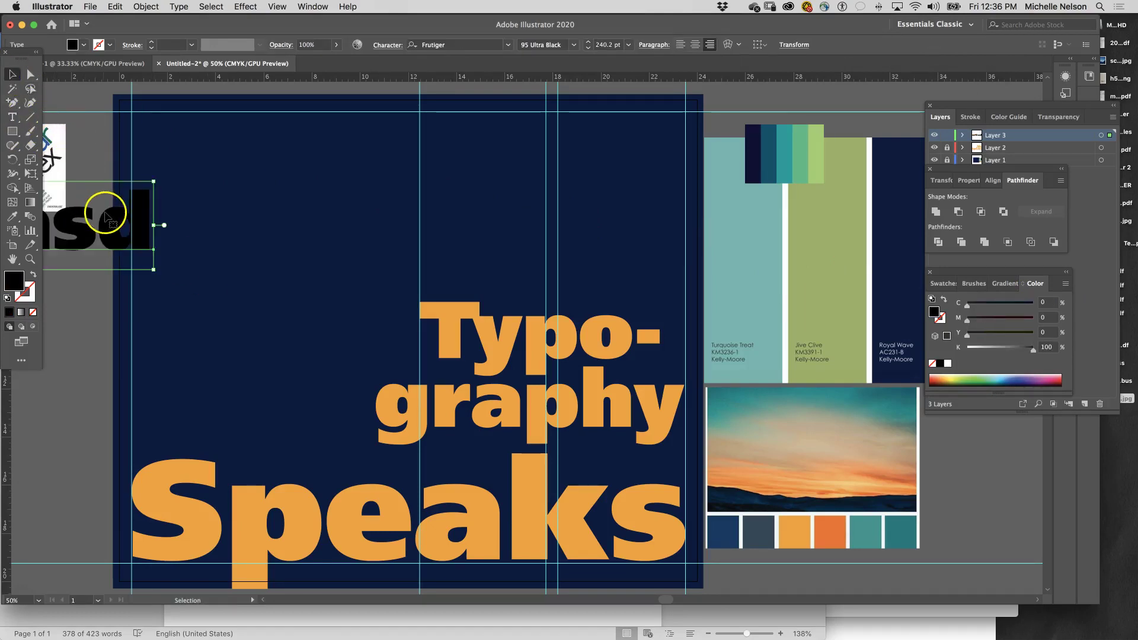
{"action": "key", "text": "Delete"}
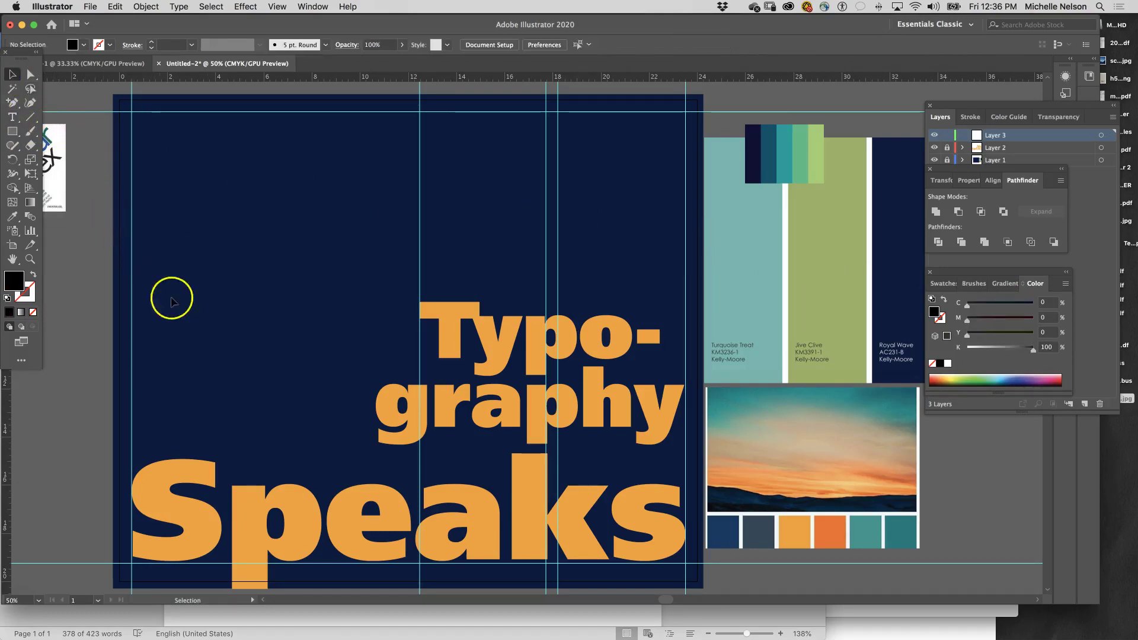
Draw an area text frame above "Typo-" between the two middle vertical guides, with its text set to 10 pt Frutiger 55 Roman.
{"action": "left_click", "coordinate": [12, 118]}
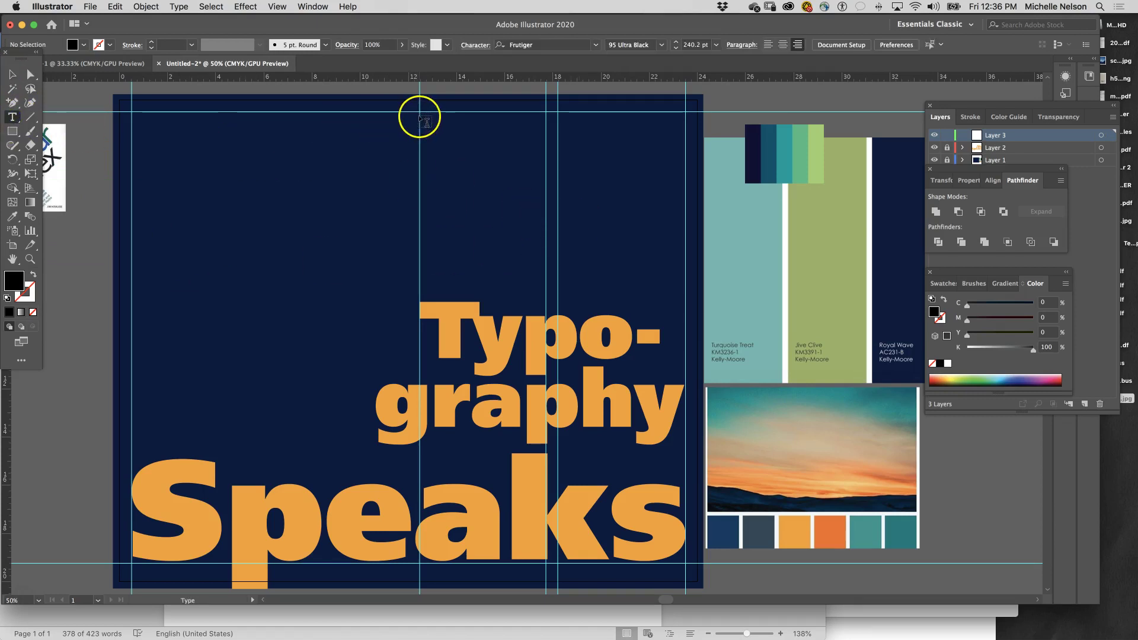
{"action": "left_click_drag", "start_coordinate": [420, 117], "coordinate": [546, 299]}
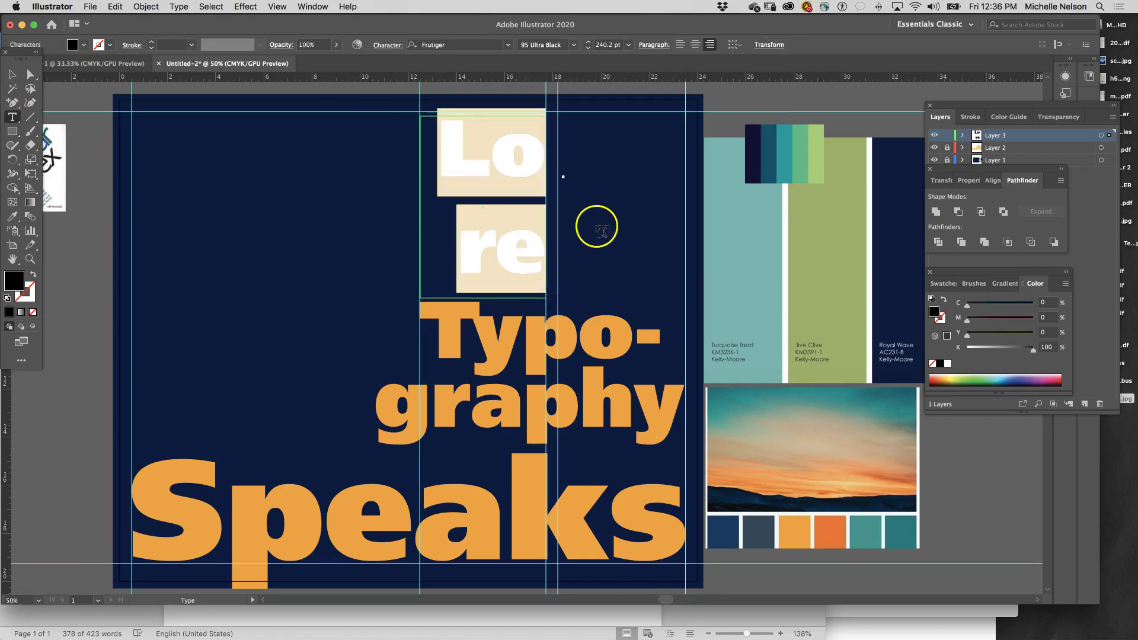
{"action": "left_click", "coordinate": [628, 45]}
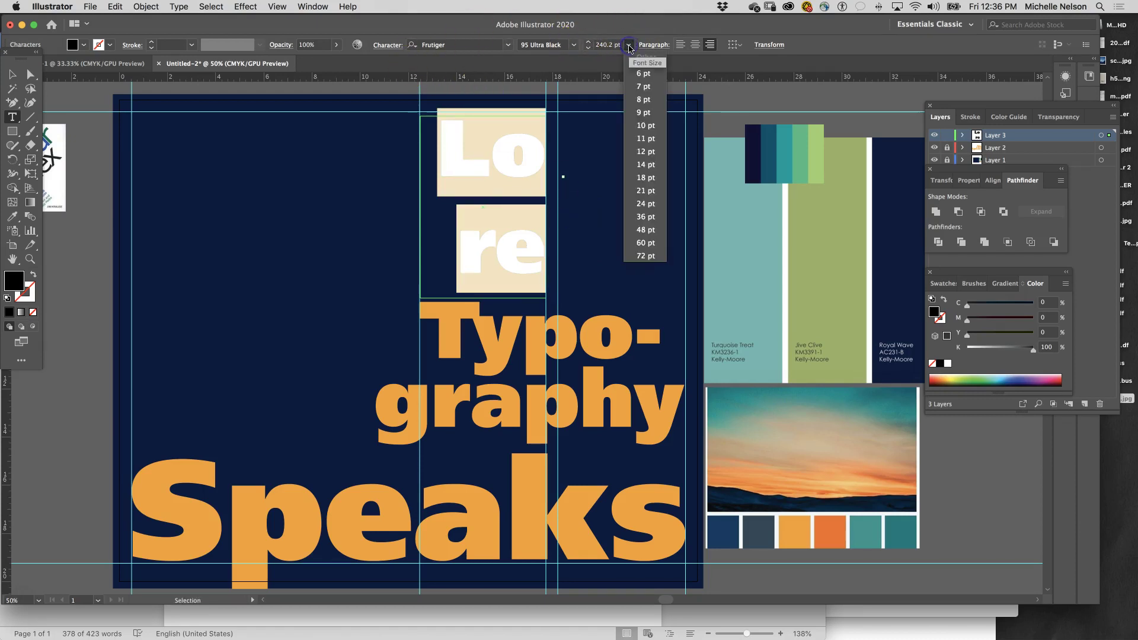
{"action": "left_click", "coordinate": [651, 126]}
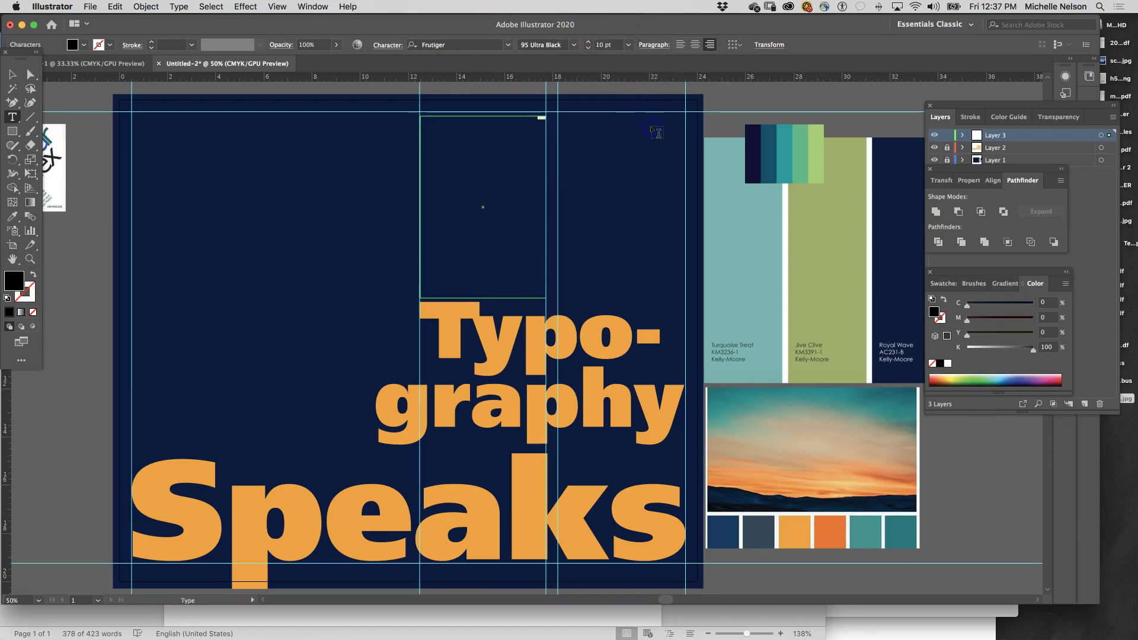
{"action": "left_click", "coordinate": [573, 46]}
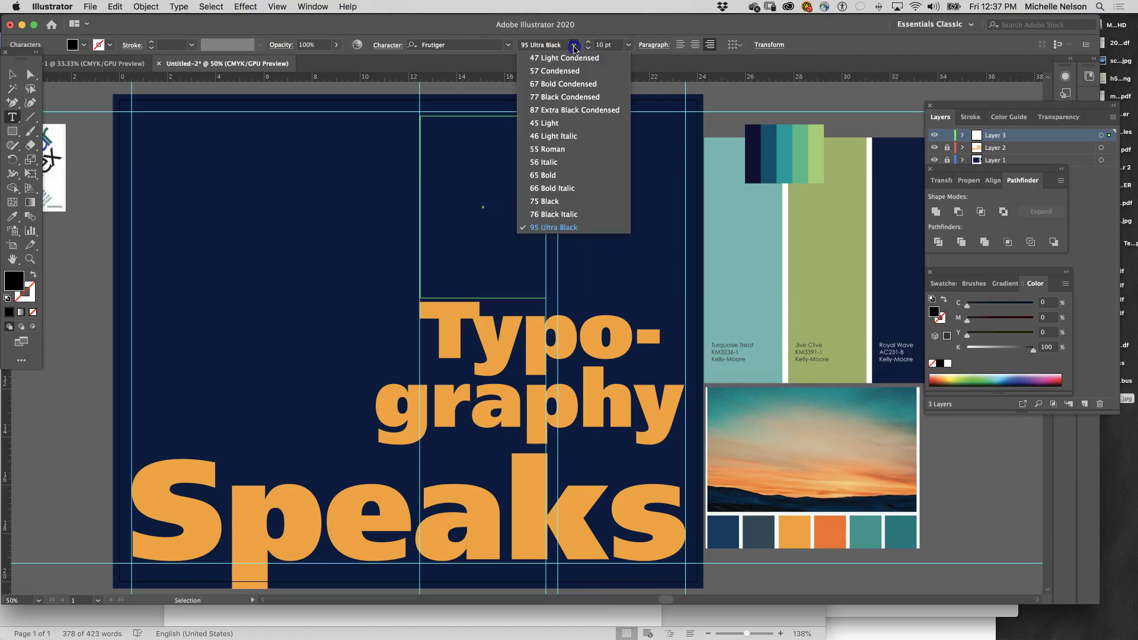
{"action": "left_click", "coordinate": [578, 155]}
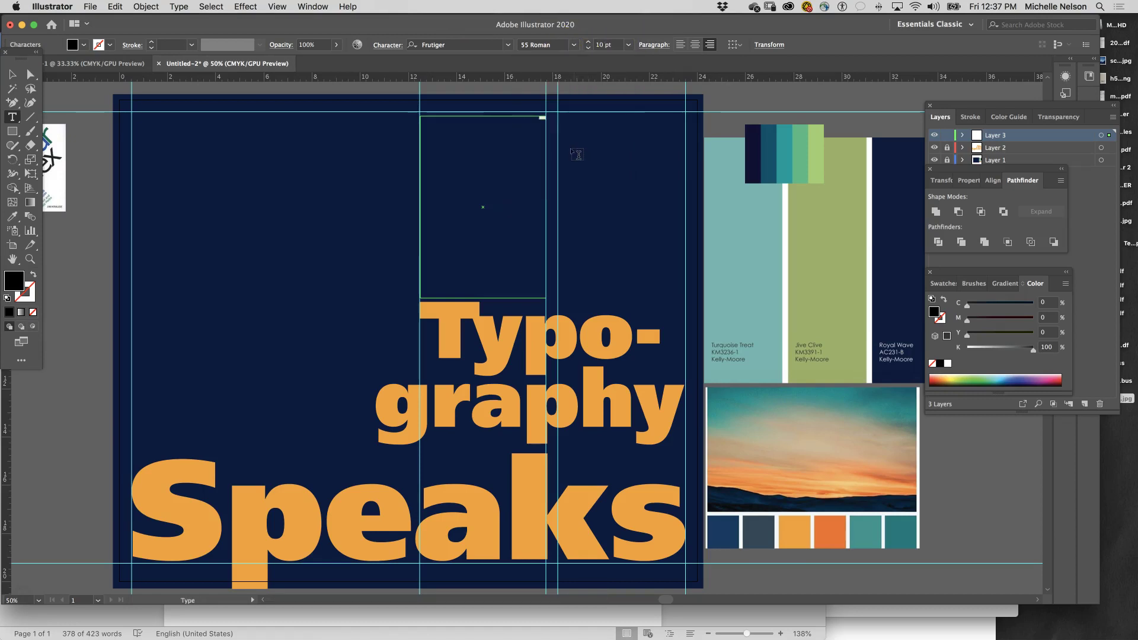
Fill the new text frame above "Typo-" with the copied rules and left-align all of its text.
{"action": "key", "text": "Escape"}
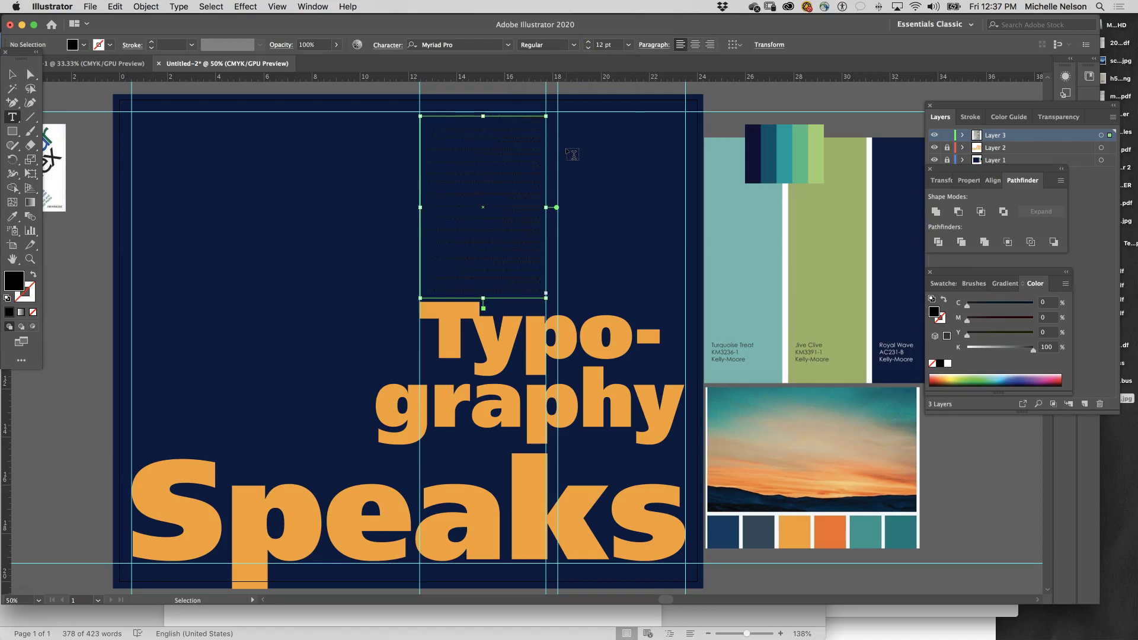
{"action": "left_click", "coordinate": [558, 199]}
{"action": "key", "text": "super+a"}
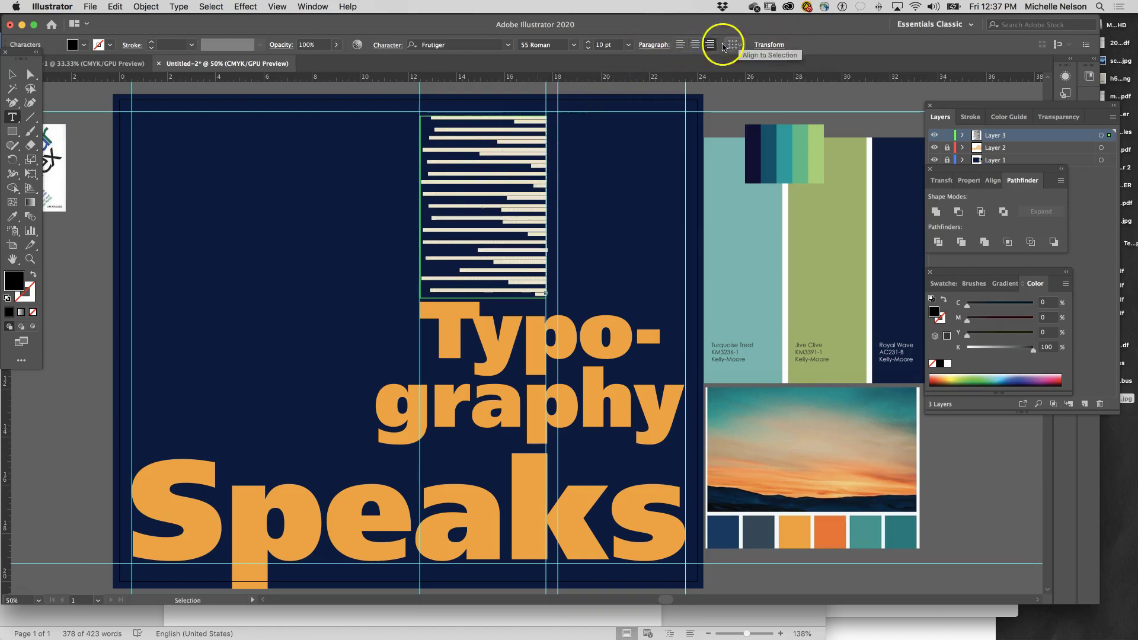
{"action": "left_click", "coordinate": [680, 45]}
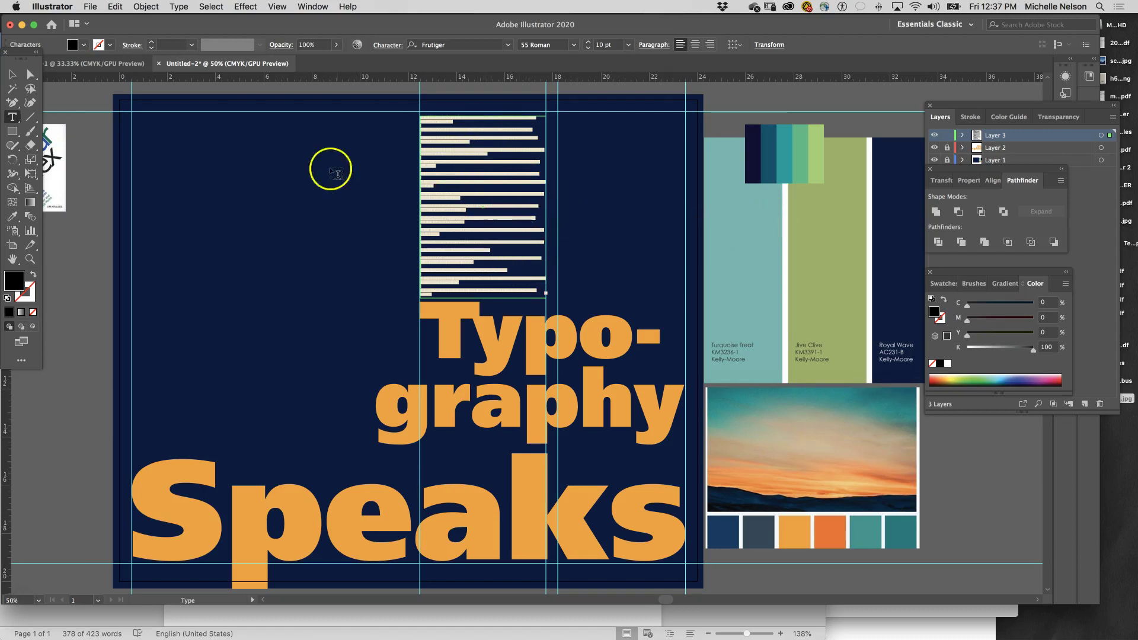
{"action": "left_click", "coordinate": [30, 74]}
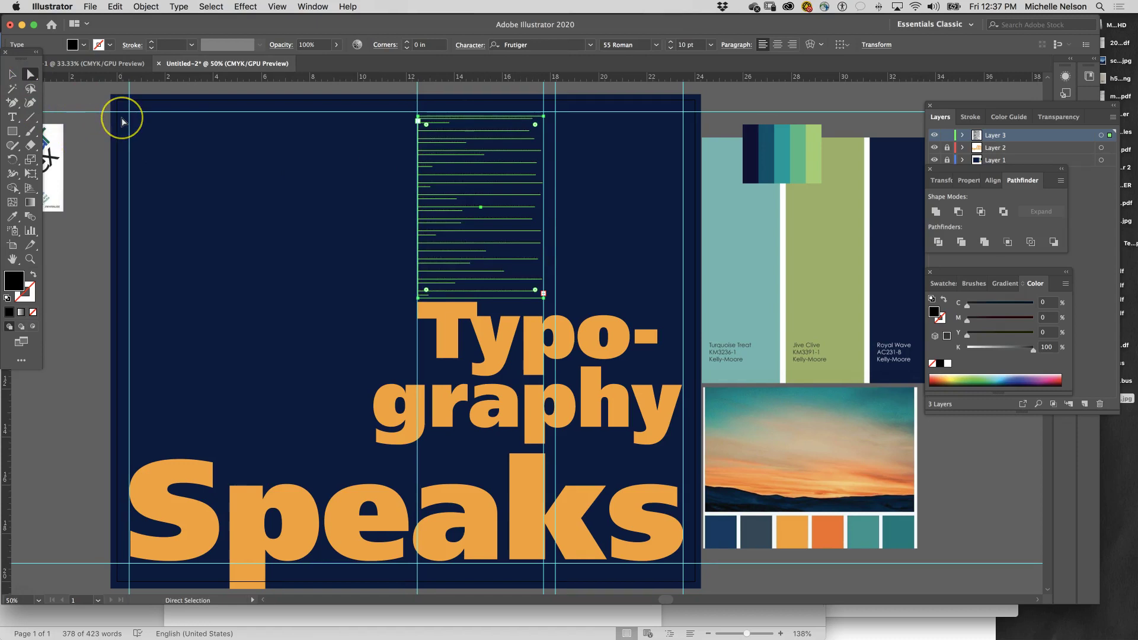
{"action": "key", "text": "super+equal"}
{"action": "key", "text": "super+equal"}
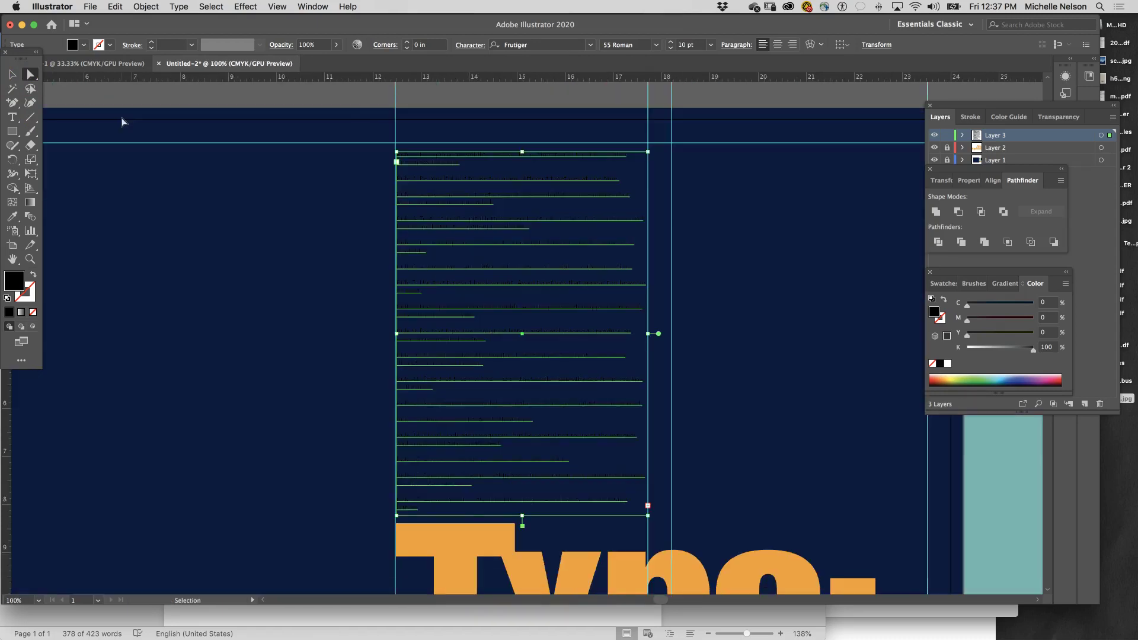
Recolor all of the rules text above "Typo-" with the golden-orange swatch sampled from the palette under the sunset photo.
{"action": "key", "text": "super+equal"}
{"action": "key", "text": "super+minus"}
{"action": "key", "text": "super+minus"}
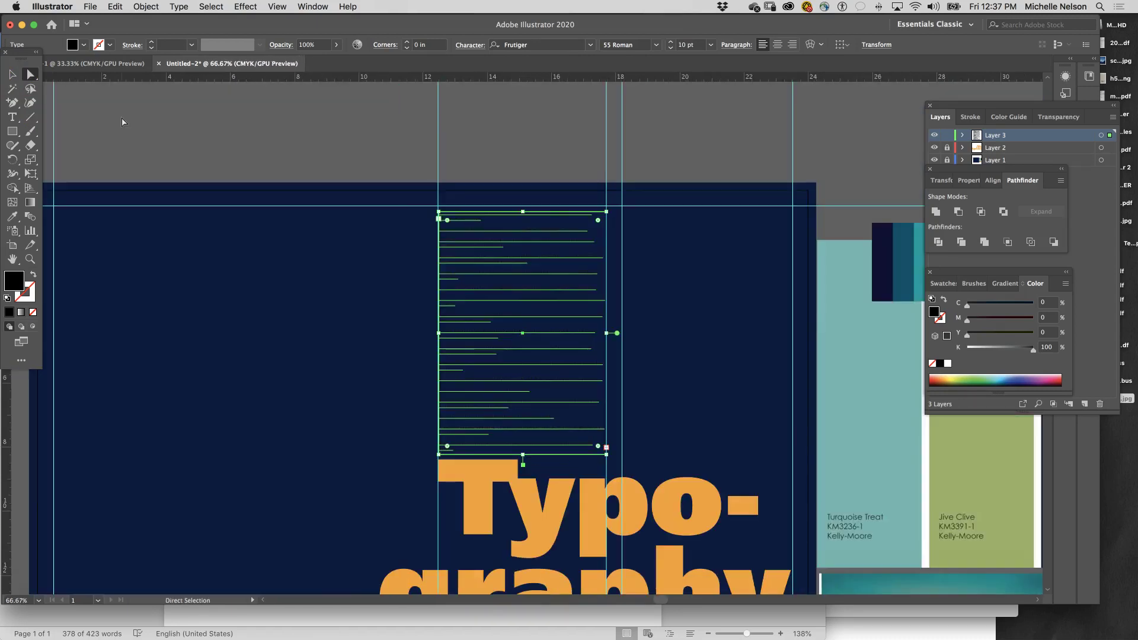
{"action": "left_click", "coordinate": [12, 216]}
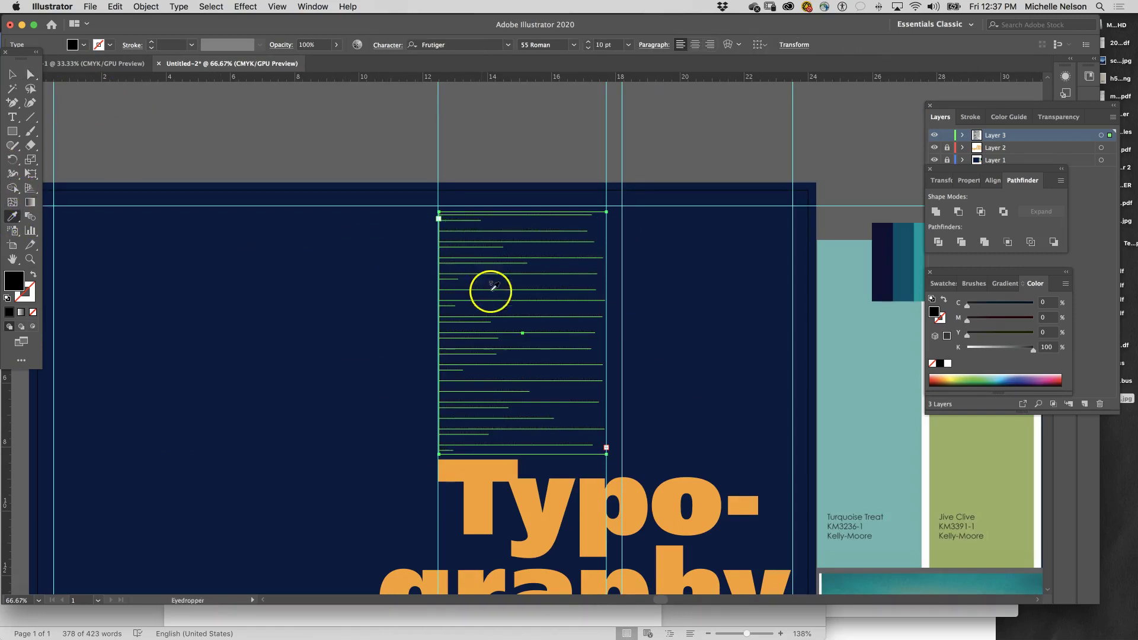
{"action": "left_click", "coordinate": [12, 117]}
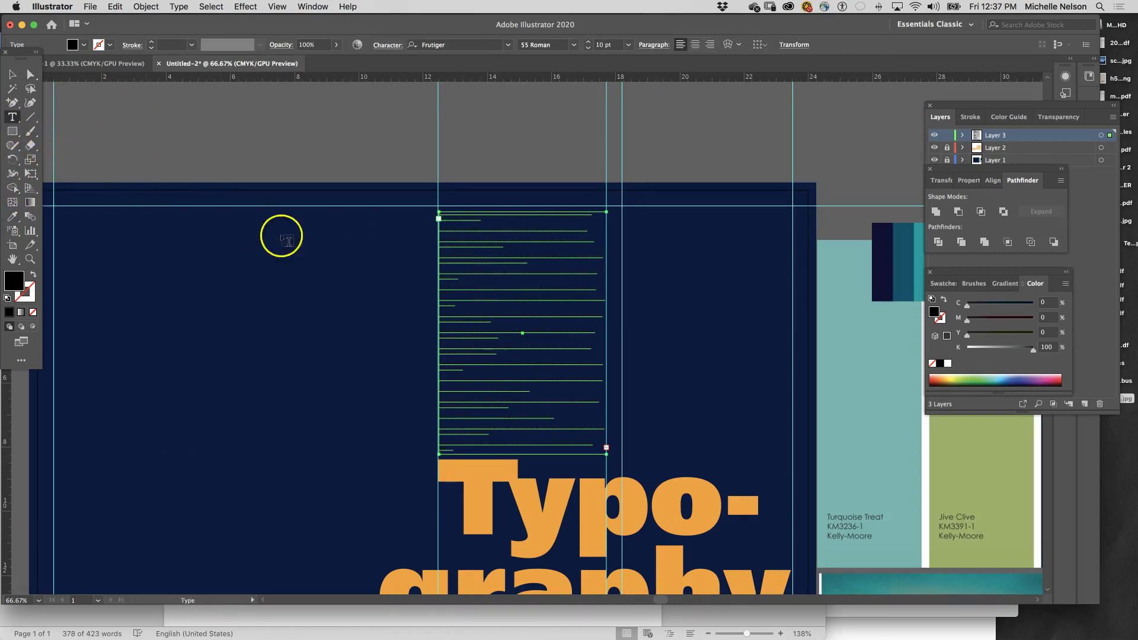
{"action": "left_click", "coordinate": [527, 298]}
{"action": "key", "text": "super+a"}
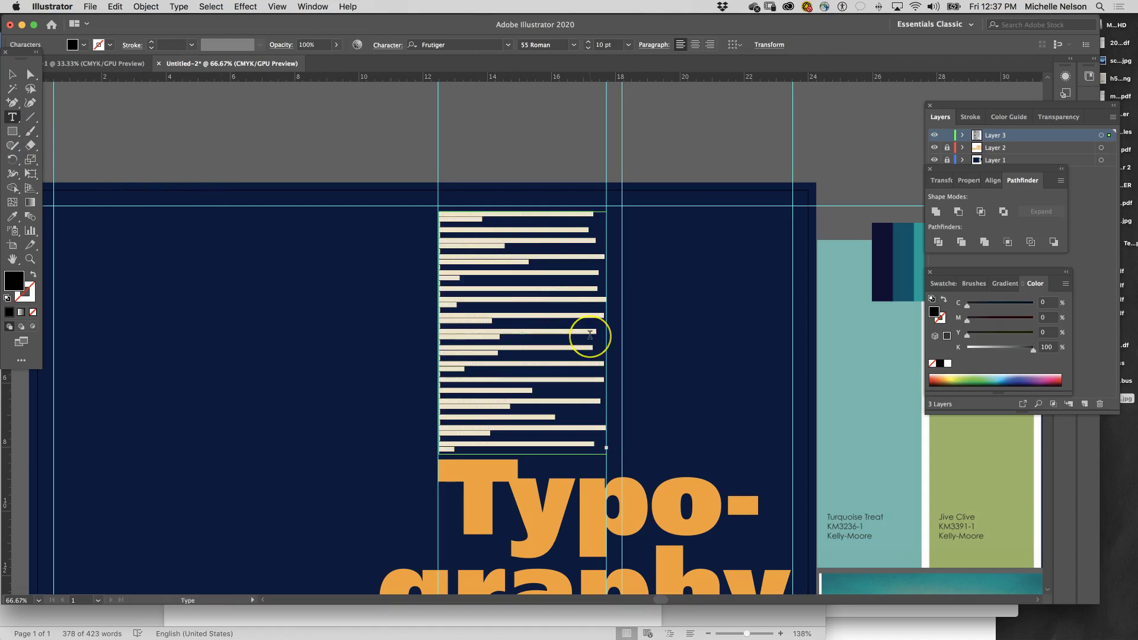
{"action": "scroll", "coordinate": [590, 333], "scroll_direction": "down", "scroll_amount": 5}
{"action": "scroll", "coordinate": [590, 333], "scroll_direction": "right", "scroll_amount": 3}
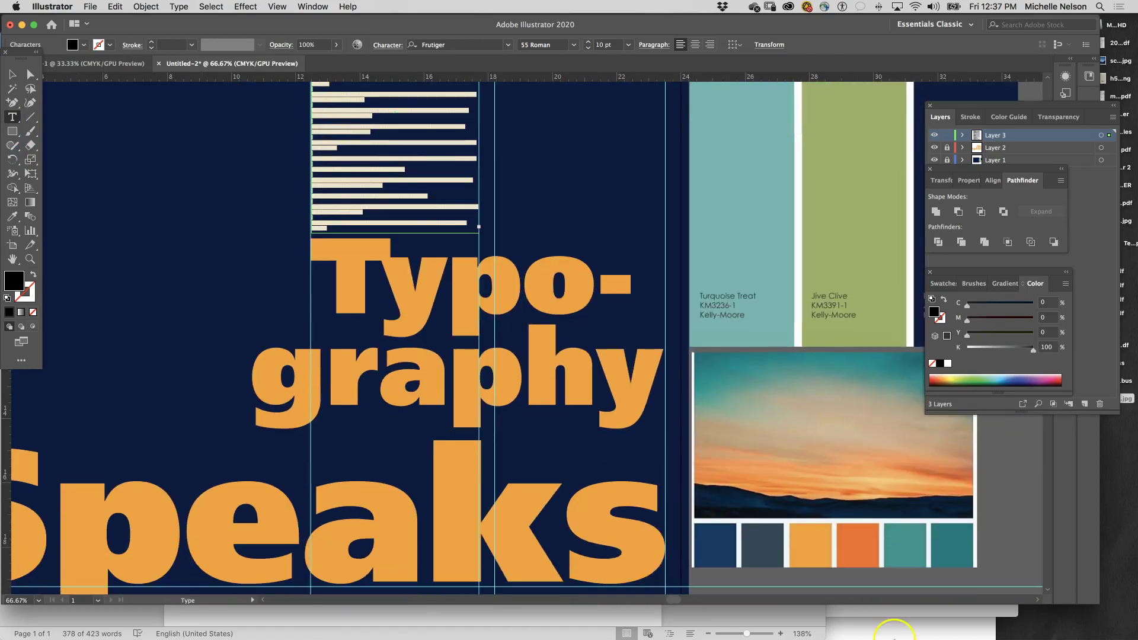
{"action": "left_click", "coordinate": [12, 217]}
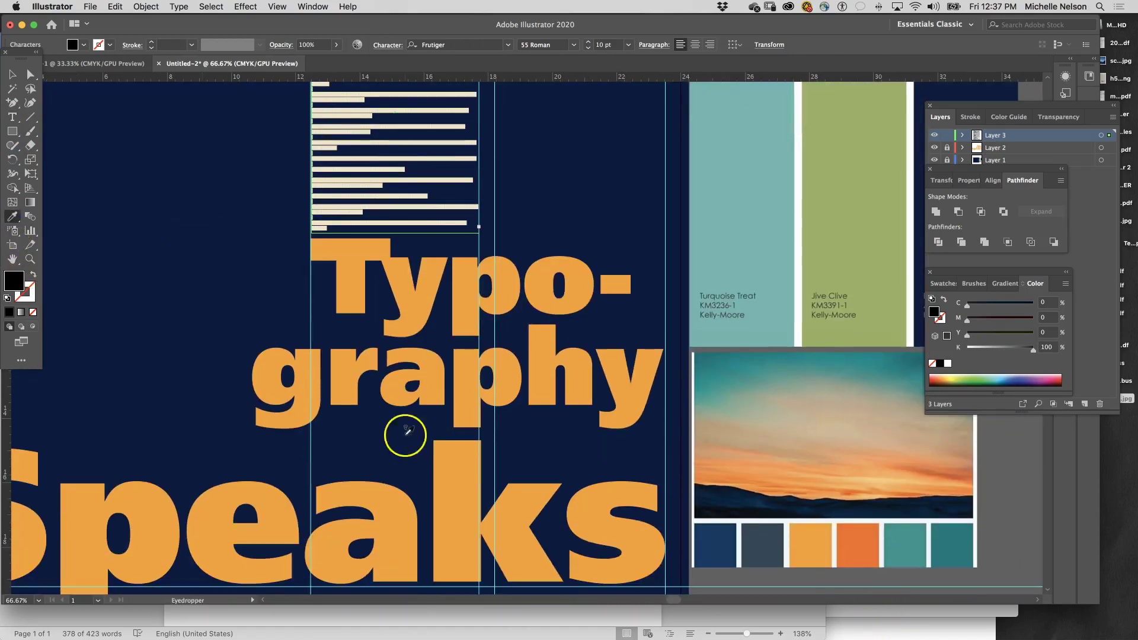
{"action": "left_click", "coordinate": [807, 543]}
{"action": "left_click", "coordinate": [11, 74]}
{"action": "left_click", "coordinate": [175, 198]}
{"action": "scroll", "coordinate": [176, 201], "scroll_direction": "up", "scroll_amount": 2}
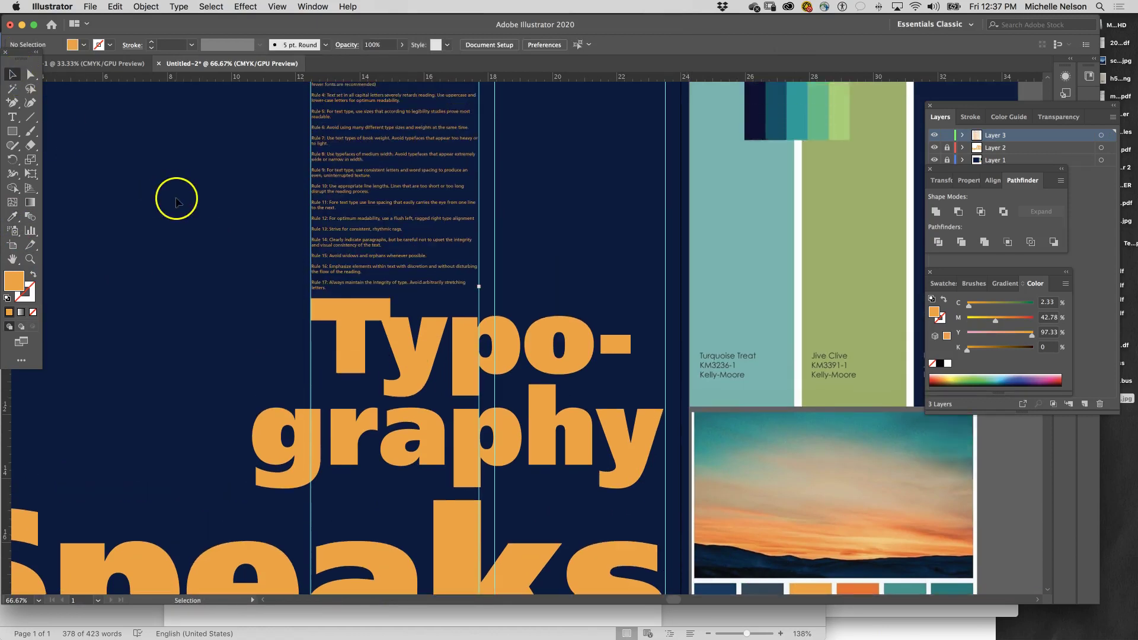
{"action": "scroll", "coordinate": [174, 199], "scroll_direction": "down", "scroll_amount": 2}
{"action": "left_click", "coordinate": [351, 191]}
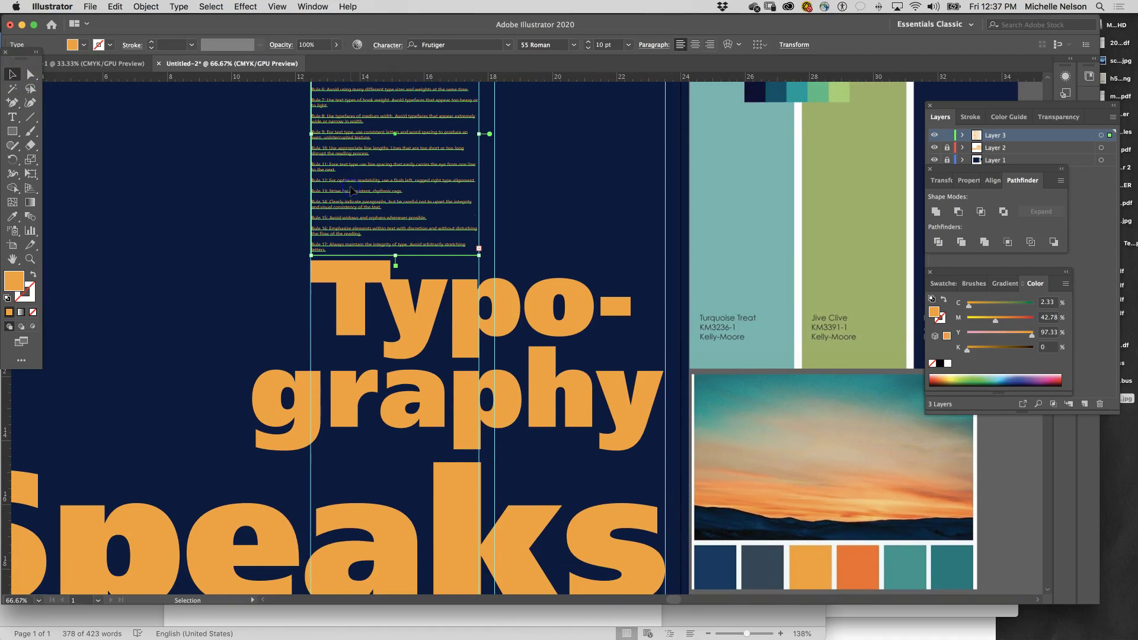
{"action": "left_click", "coordinate": [13, 217]}
{"action": "left_click", "coordinate": [290, 417]}
{"action": "left_click", "coordinate": [11, 74]}
{"action": "left_click", "coordinate": [276, 391]}
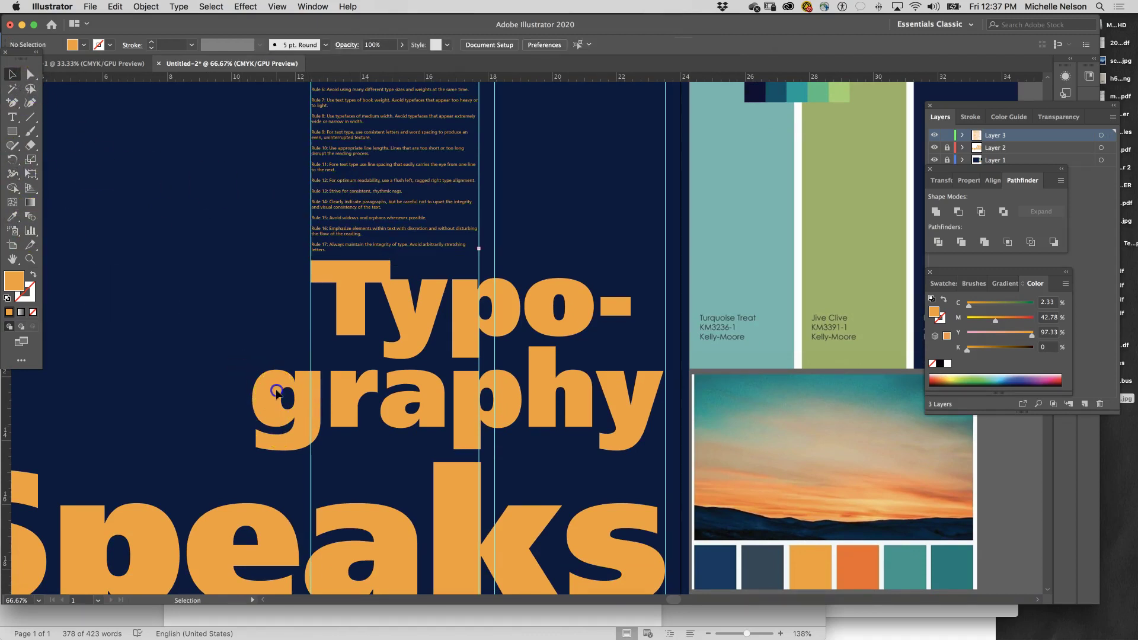
Unlock Layer 2, recolor "Typo-", "graphy" and "Speaks" with the darker red-orange swatch from the sunset palette, and relock the layer.
{"action": "left_click", "coordinate": [1118, 189]}
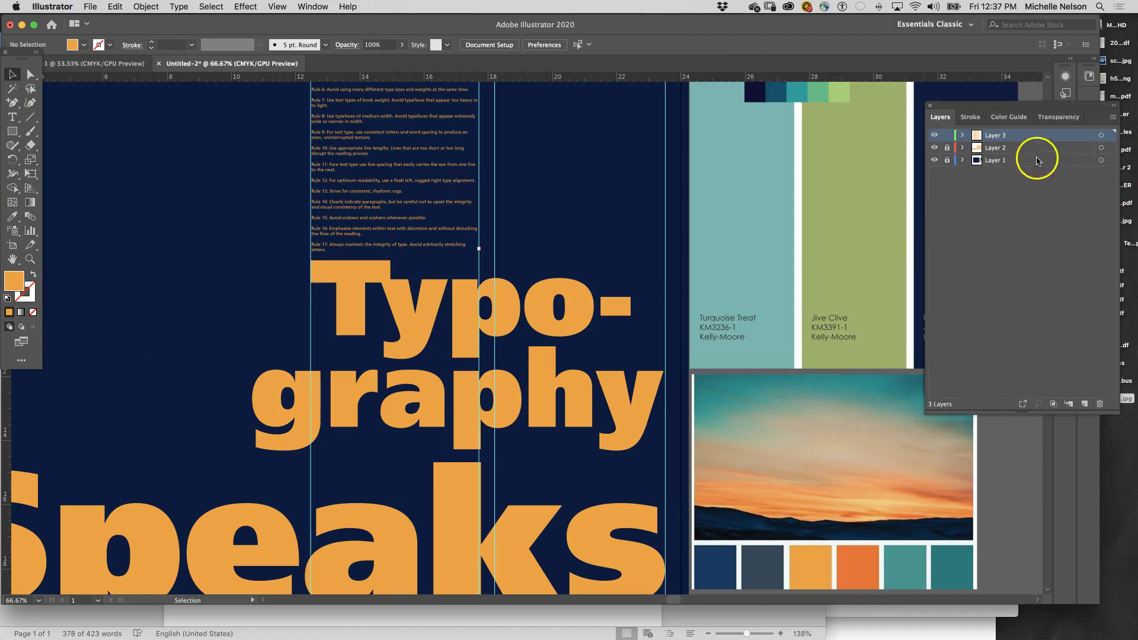
{"action": "left_click", "coordinate": [571, 318]}
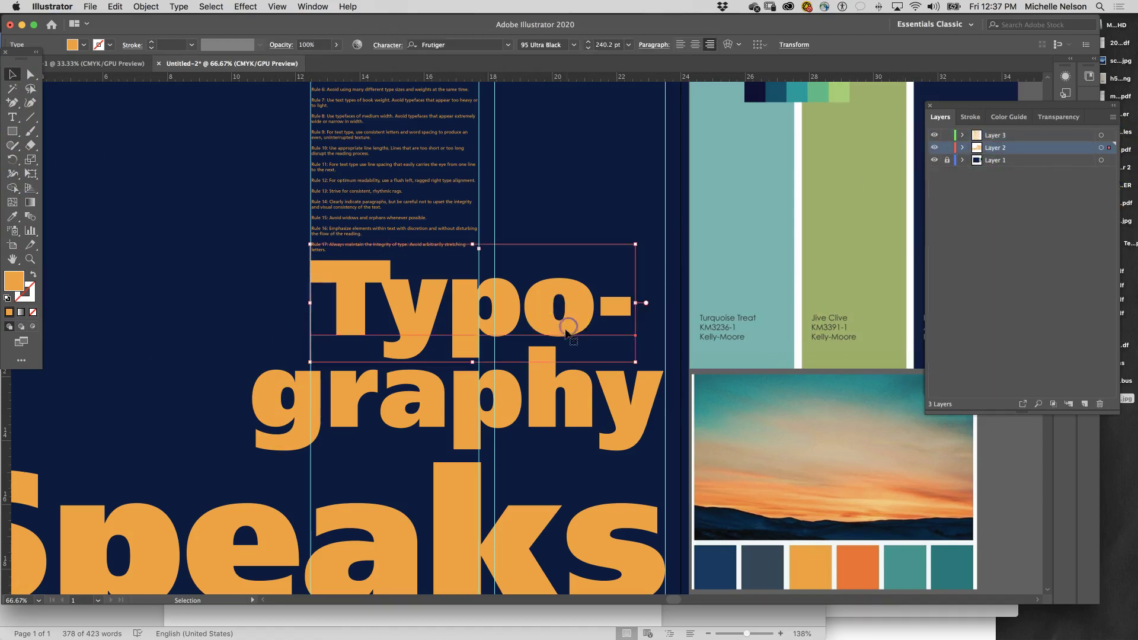
{"action": "left_click", "coordinate": [548, 424], "text": "shift"}
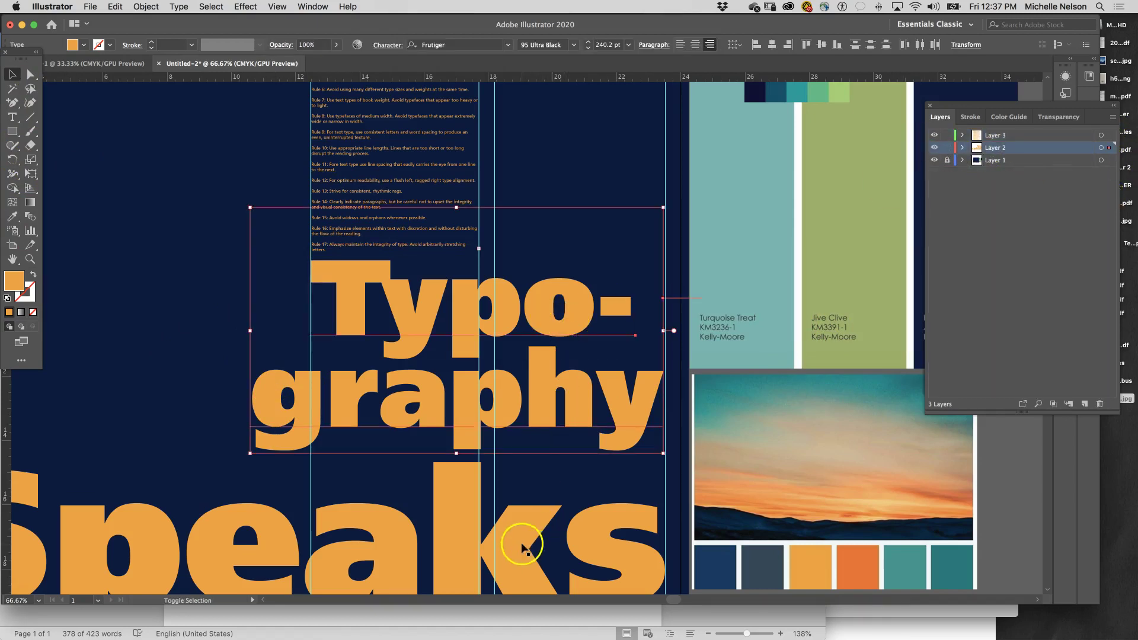
{"action": "left_click", "coordinate": [859, 573]}
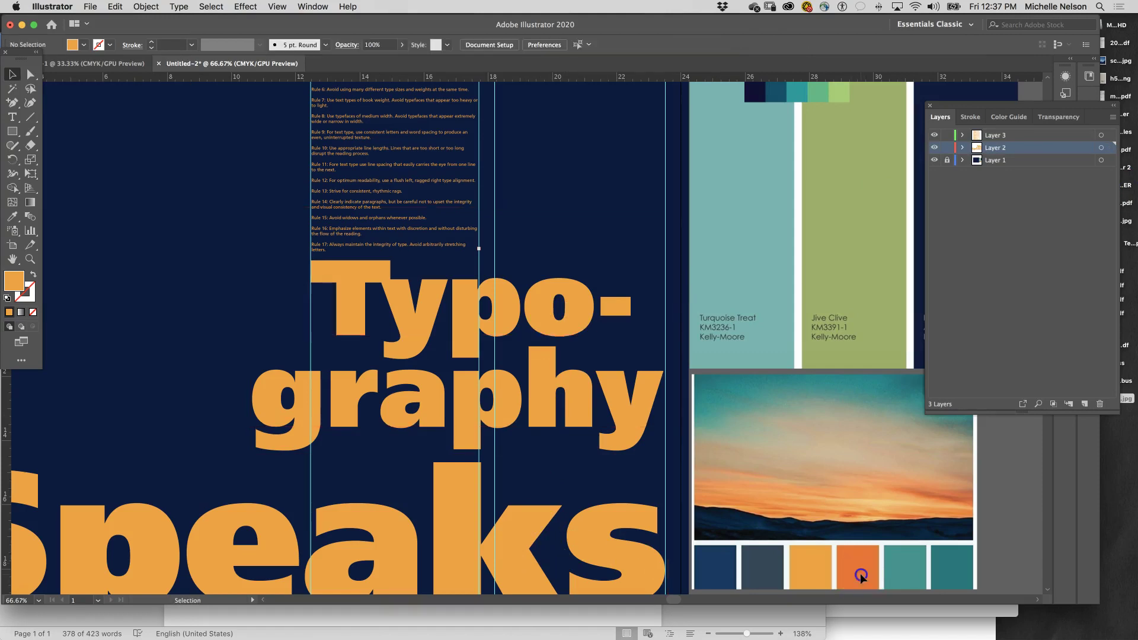
{"action": "left_click", "coordinate": [528, 410]}
{"action": "left_click", "coordinate": [521, 525], "text": "shift"}
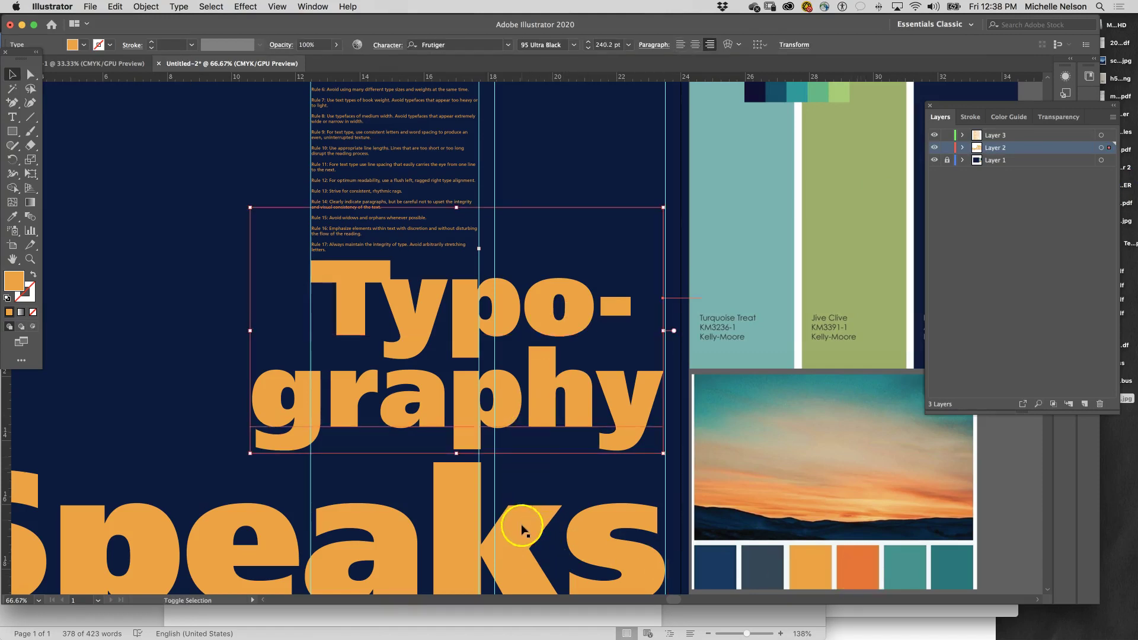
{"action": "left_click", "coordinate": [548, 298], "text": "shift"}
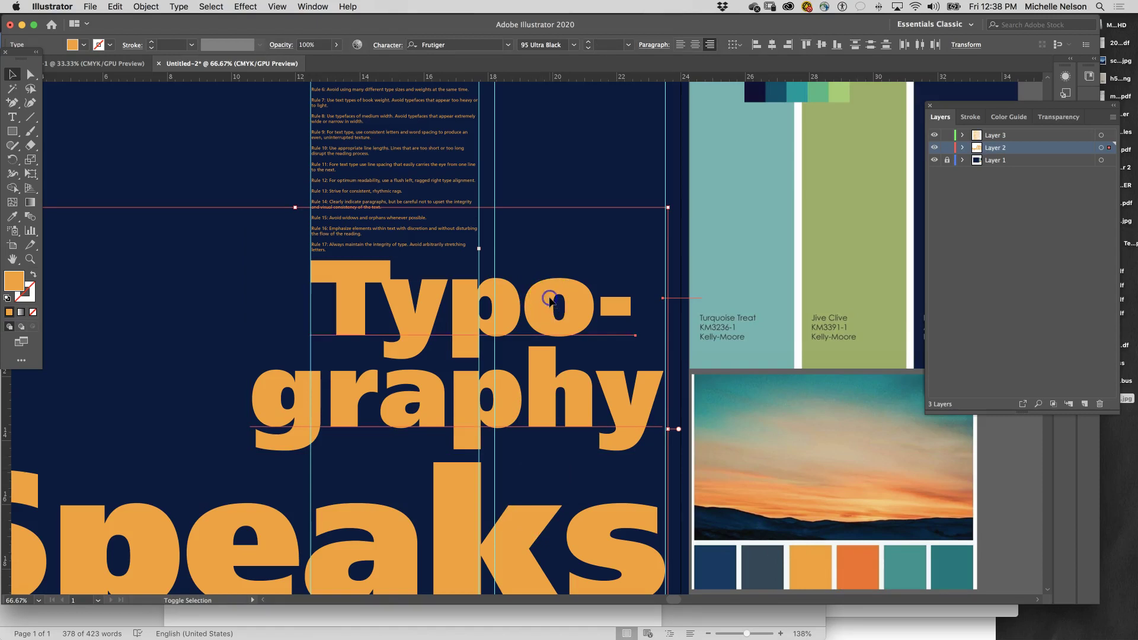
{"action": "left_click", "coordinate": [12, 216]}
{"action": "left_click", "coordinate": [865, 566]}
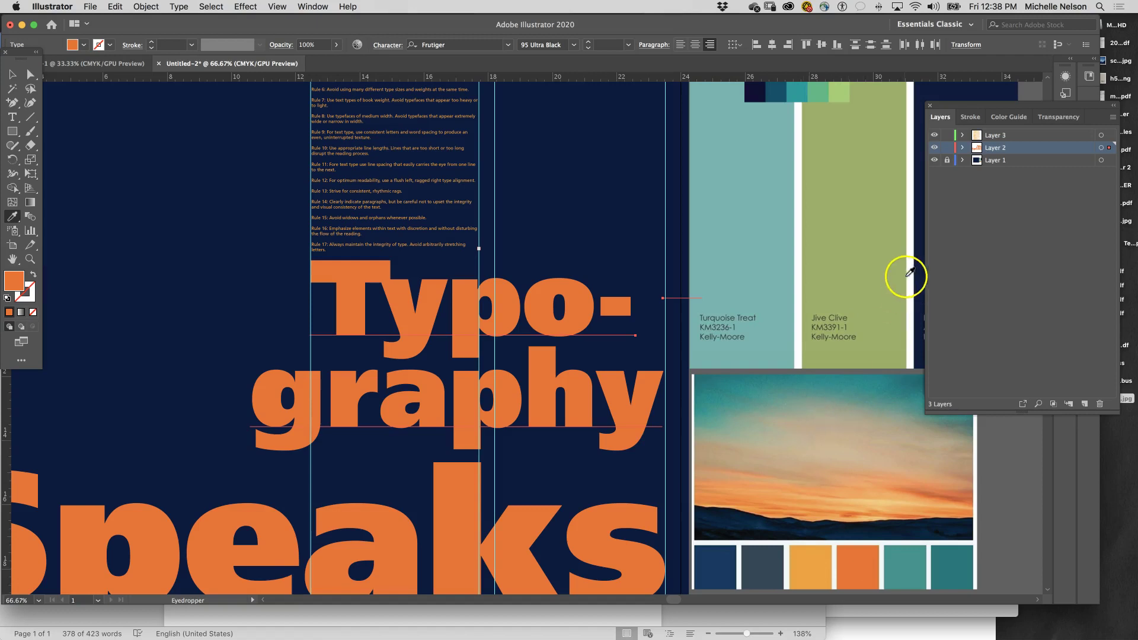
{"action": "left_click", "coordinate": [954, 150]}
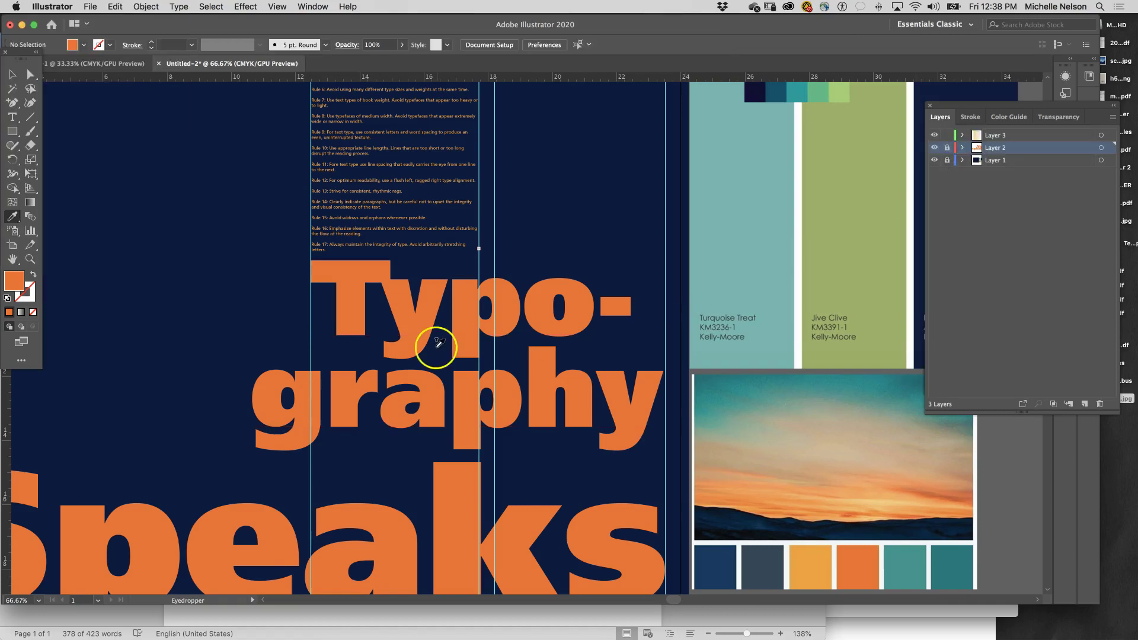
Narrow the rules text frame above "Typo-" to about 3.3 in wide, keeping its left edge on the guide.
{"action": "scroll", "coordinate": [439, 342], "scroll_direction": "up", "scroll_amount": 5}
{"action": "left_click", "coordinate": [12, 74]}
{"action": "left_click", "coordinate": [474, 243]}
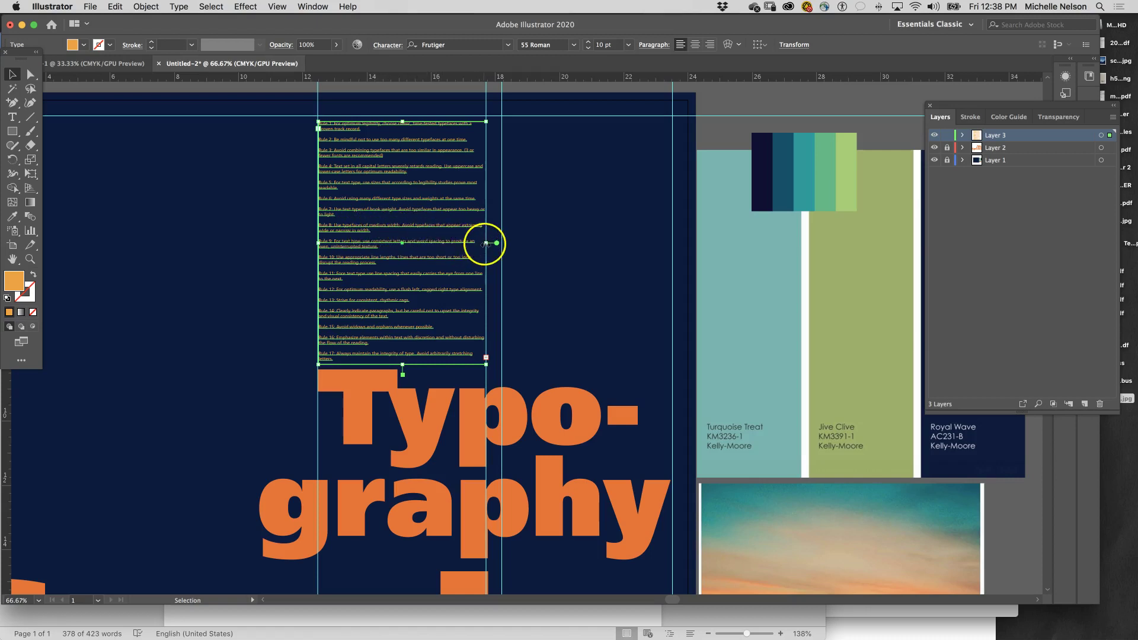
{"action": "left_click_drag", "start_coordinate": [485, 243], "coordinate": [426, 243]}
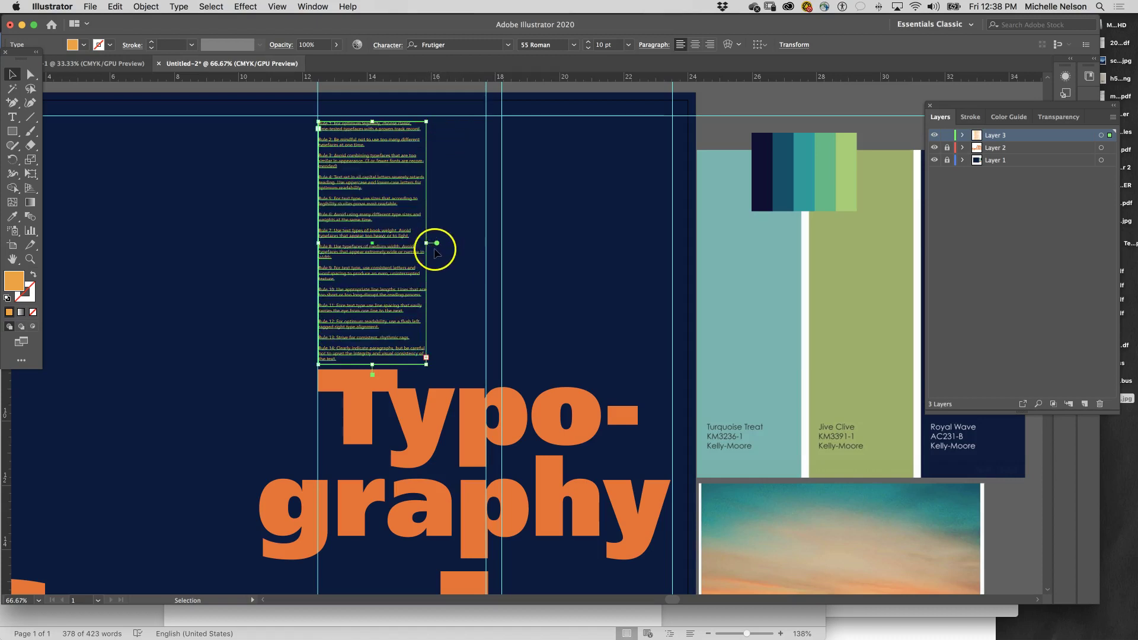
{"action": "left_click_drag", "start_coordinate": [429, 242], "coordinate": [426, 243]}
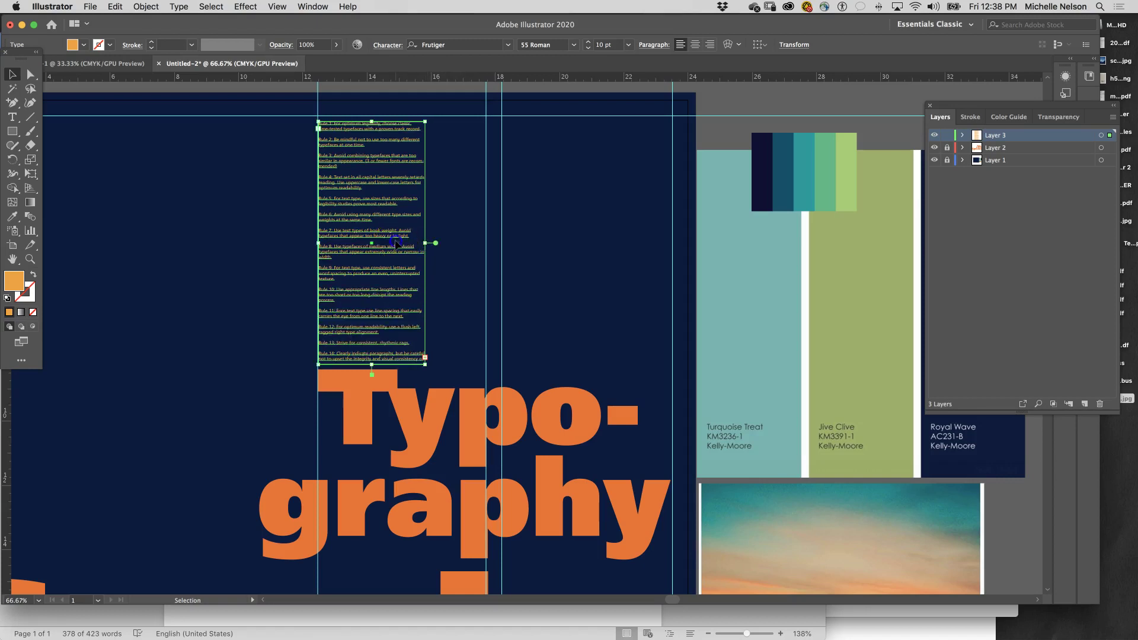
{"action": "left_click", "coordinate": [437, 246]}
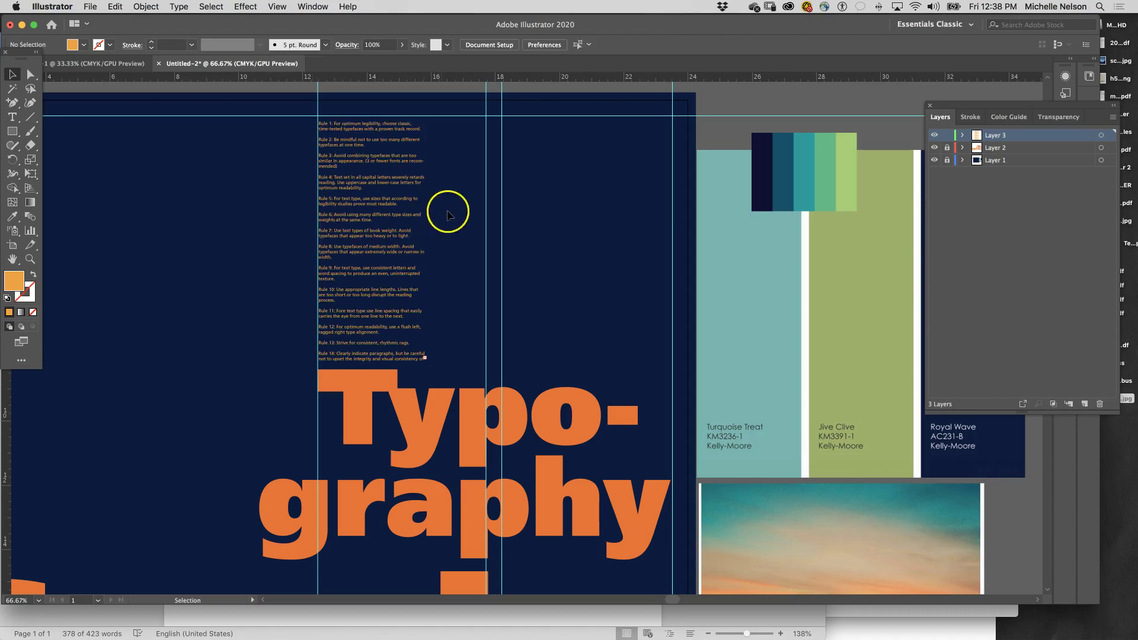
Unlock the guides and Layer 2, delete the two neighbouring vertical guides that cross the "p" of "Typo-", and relock Layer 2.
{"action": "left_click", "coordinate": [276, 7]}
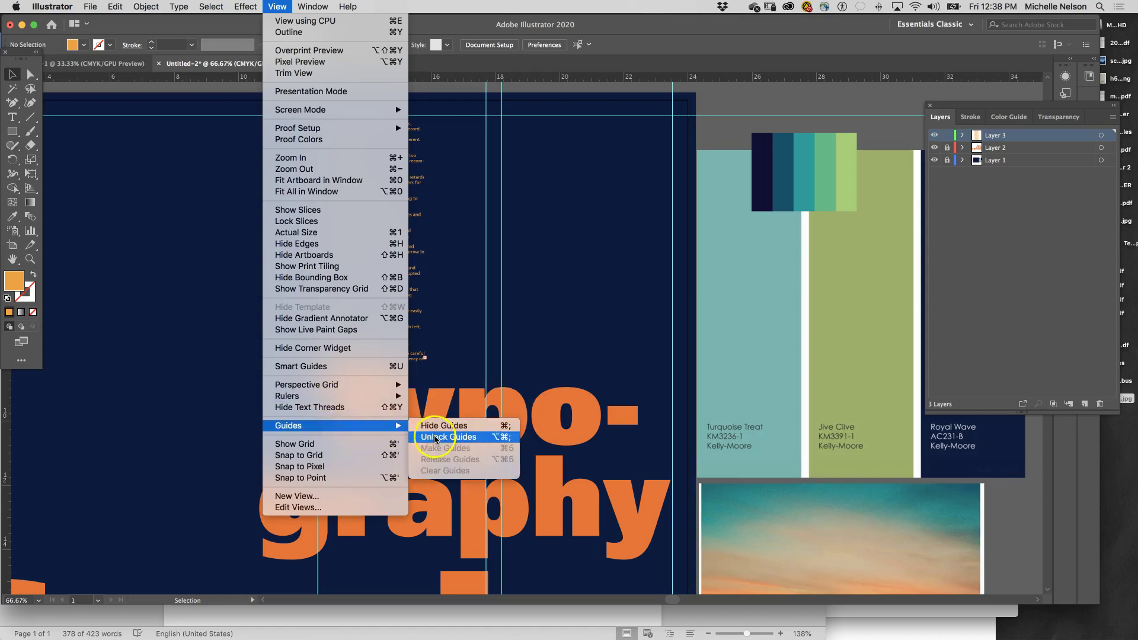
{"action": "left_click", "coordinate": [439, 436]}
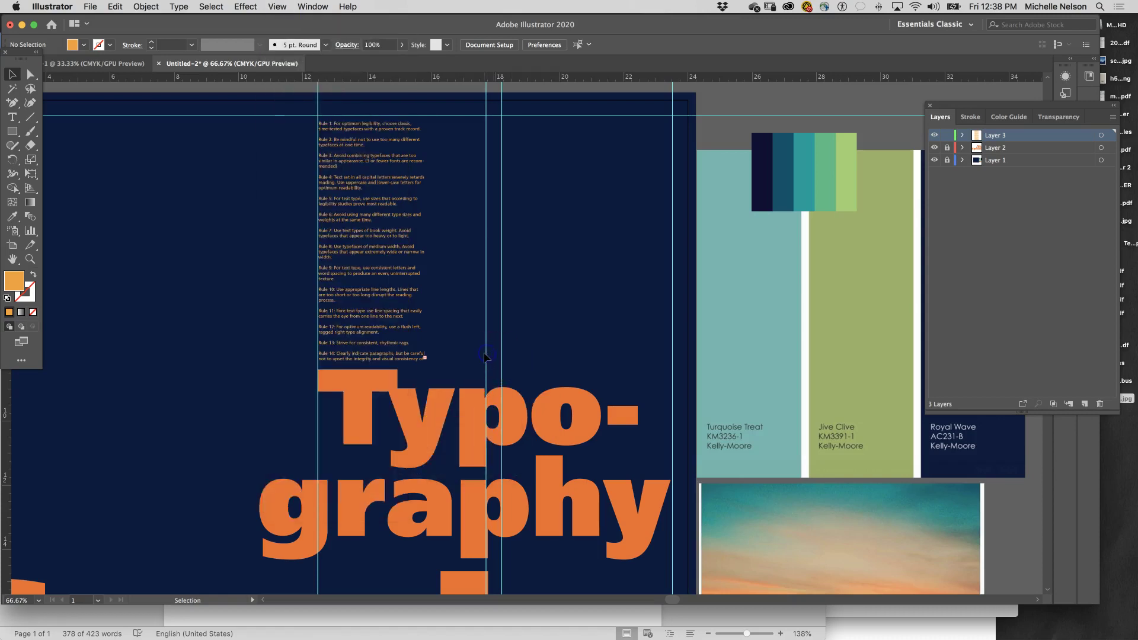
{"action": "left_click", "coordinate": [946, 147]}
{"action": "left_click", "coordinate": [485, 224]}
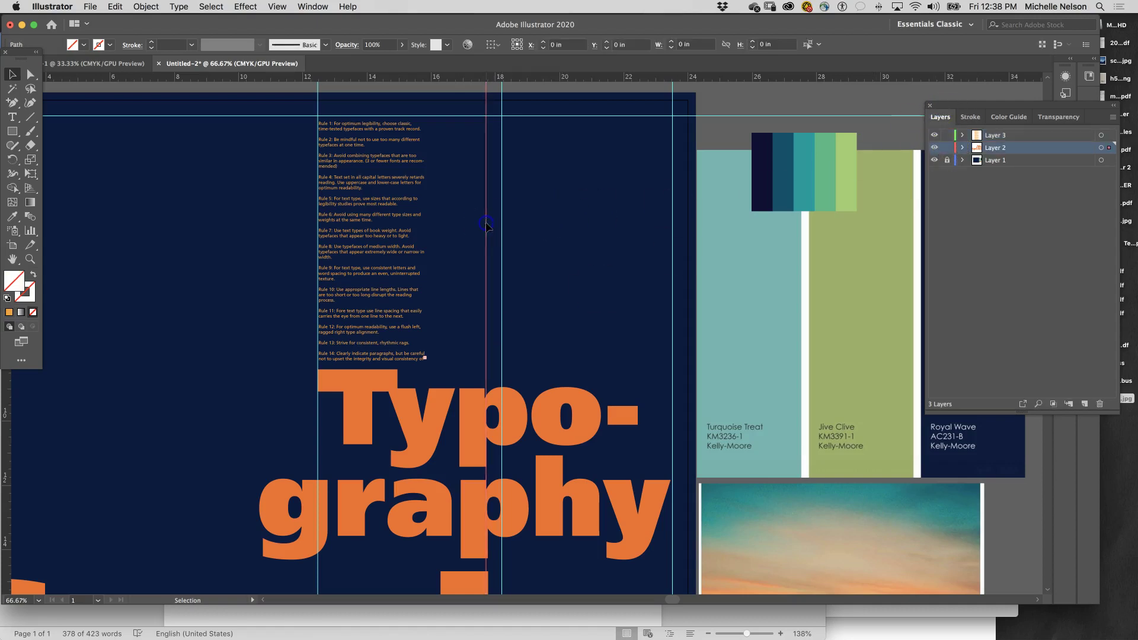
{"action": "left_click_drag", "start_coordinate": [485, 225], "coordinate": [503, 226]}
{"action": "left_click", "coordinate": [500, 225]}
{"action": "key", "text": "Delete"}
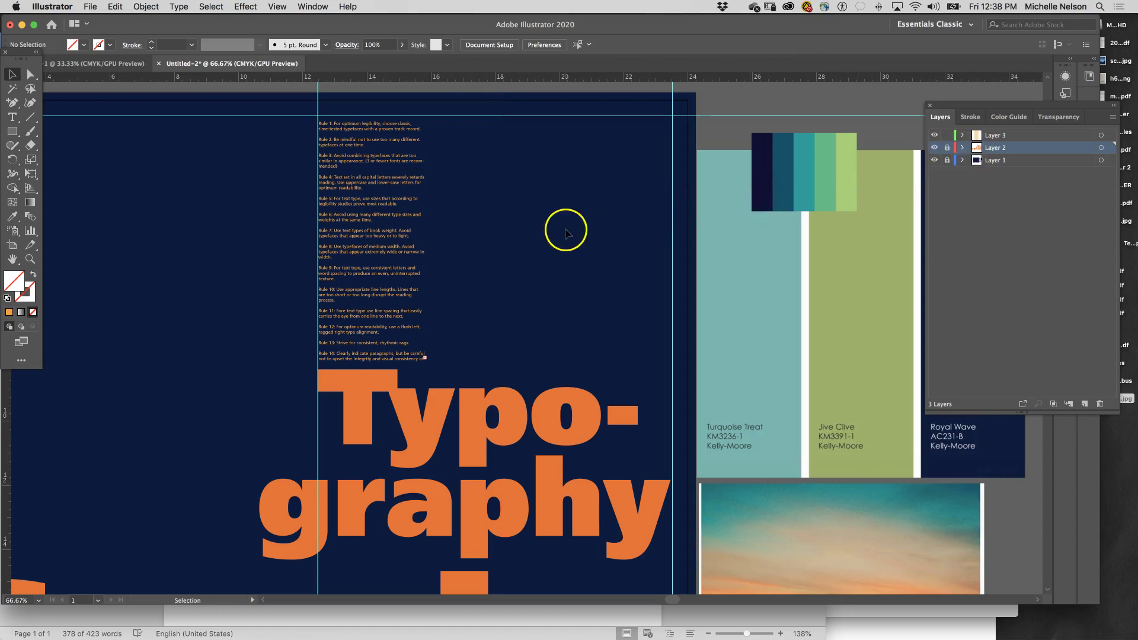
Try to make a second column by duplicating the rules text frame beside the original and clearing the copy's text.
{"action": "left_click", "coordinate": [366, 224]}
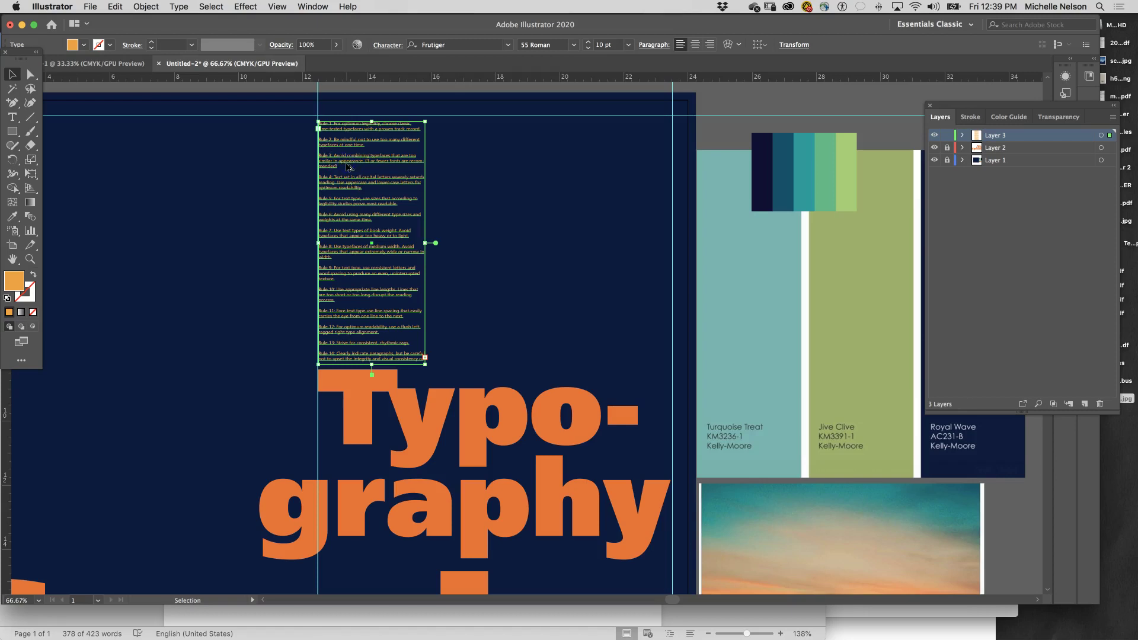
{"action": "left_click_drag", "start_coordinate": [348, 167], "coordinate": [466, 174]}
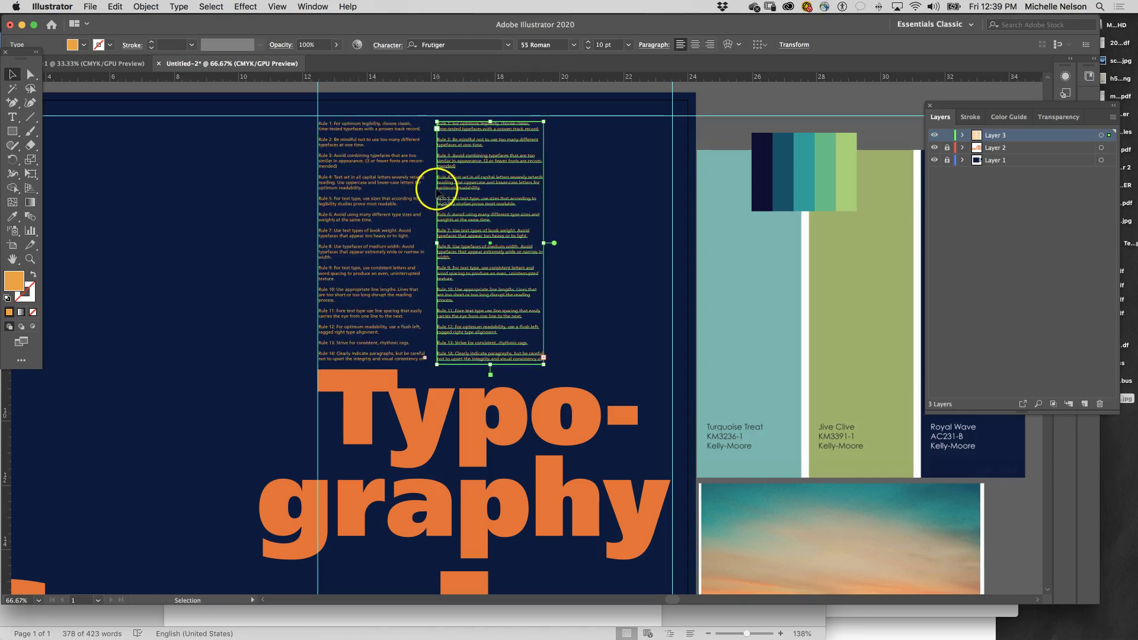
{"action": "left_click", "coordinate": [12, 117]}
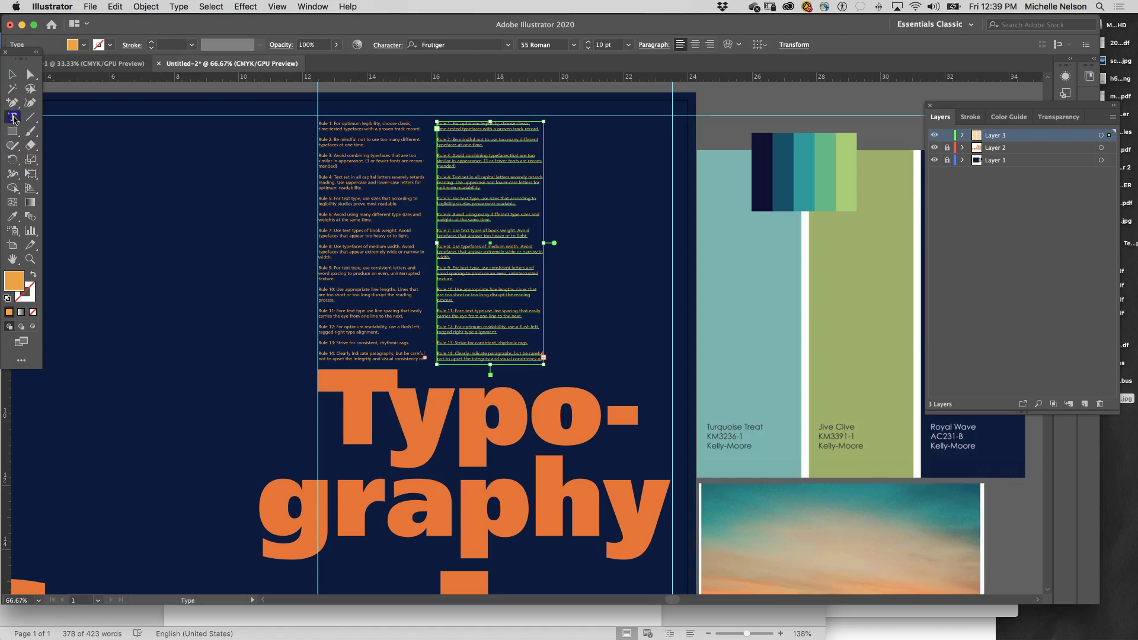
{"action": "left_click", "coordinate": [474, 251]}
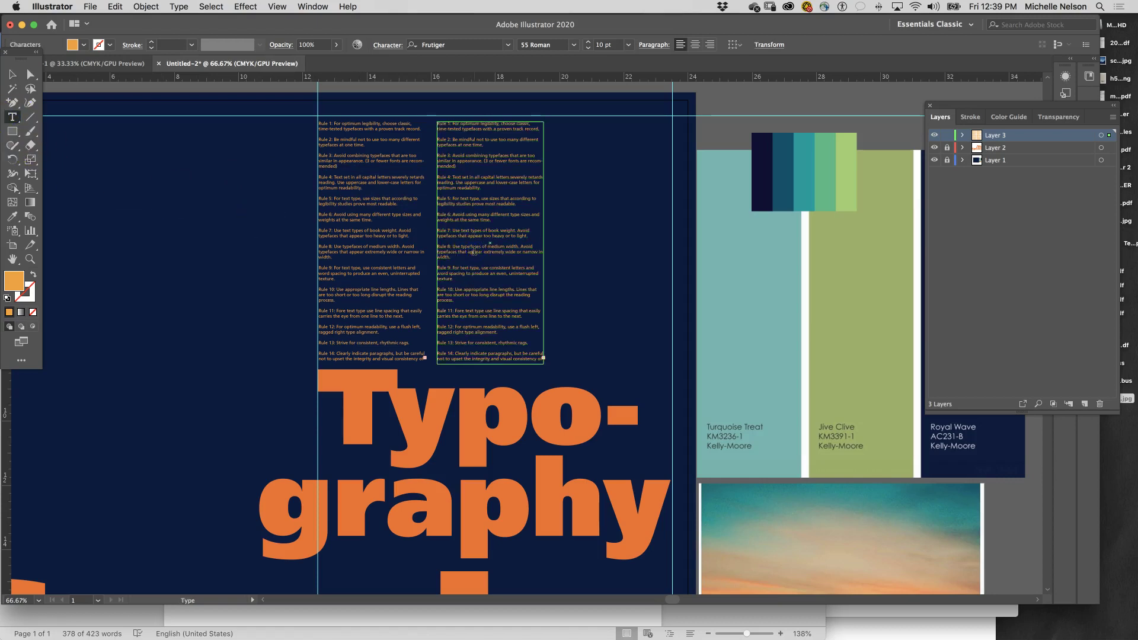
{"action": "key", "text": "super+a"}
{"action": "key", "text": "BackSpace"}
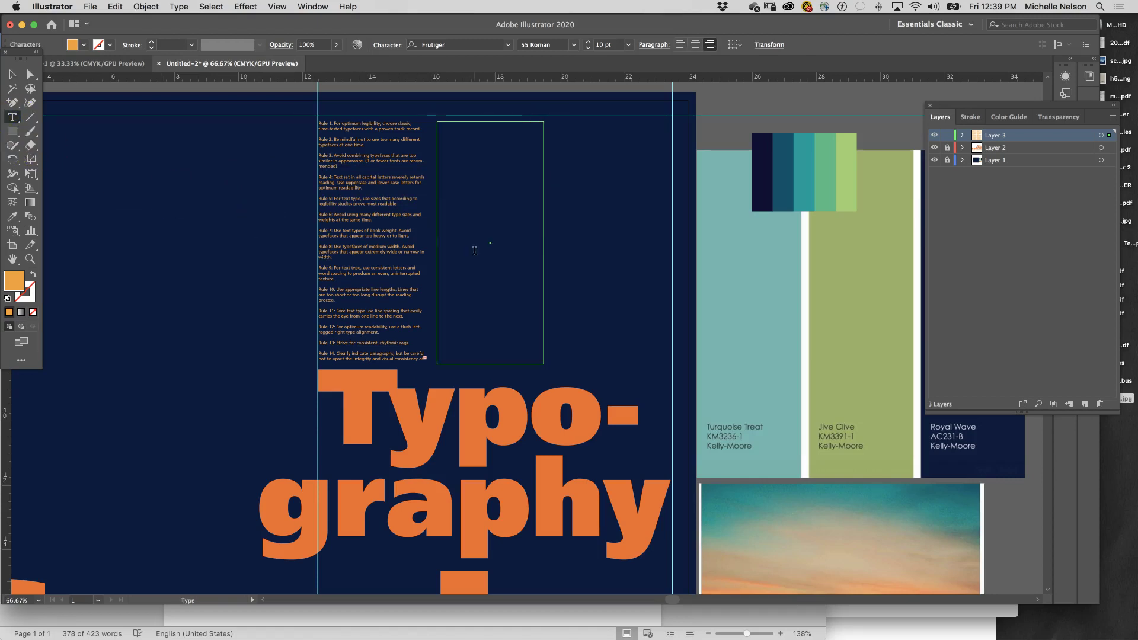
Thread the overflow text of the rules frame into a new linked text frame to its right.
{"action": "left_click", "coordinate": [12, 74]}
{"action": "left_click", "coordinate": [371, 342], "text": "shift"}
{"action": "left_click", "coordinate": [425, 358]}
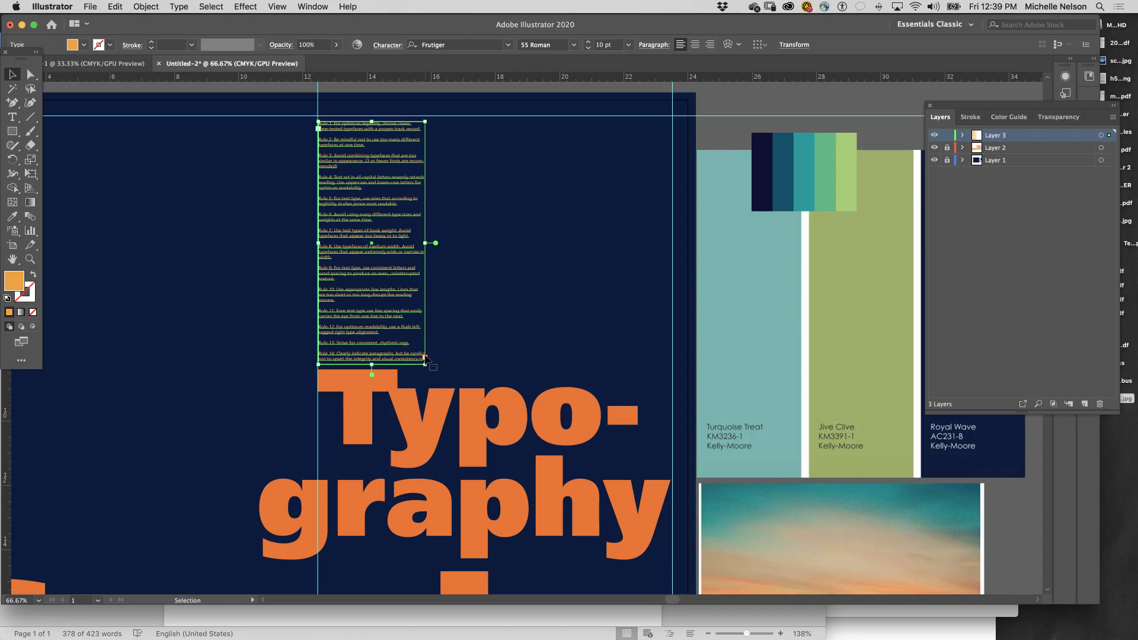
{"action": "key", "text": "t"}
{"action": "left_click", "coordinate": [455, 299]}
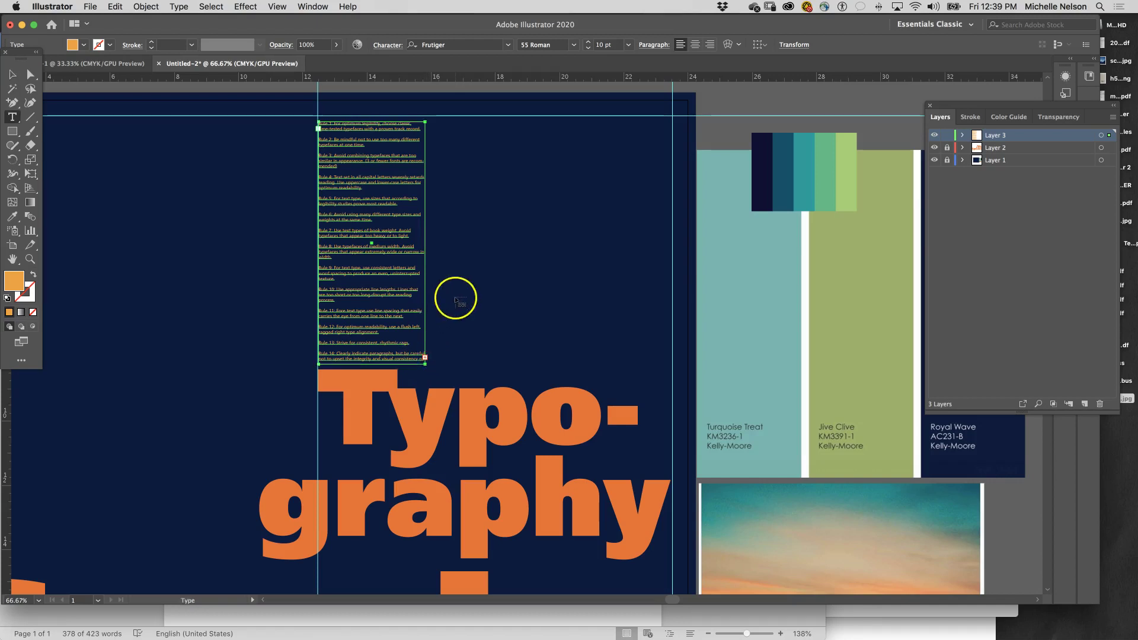
{"action": "left_click", "coordinate": [481, 270]}
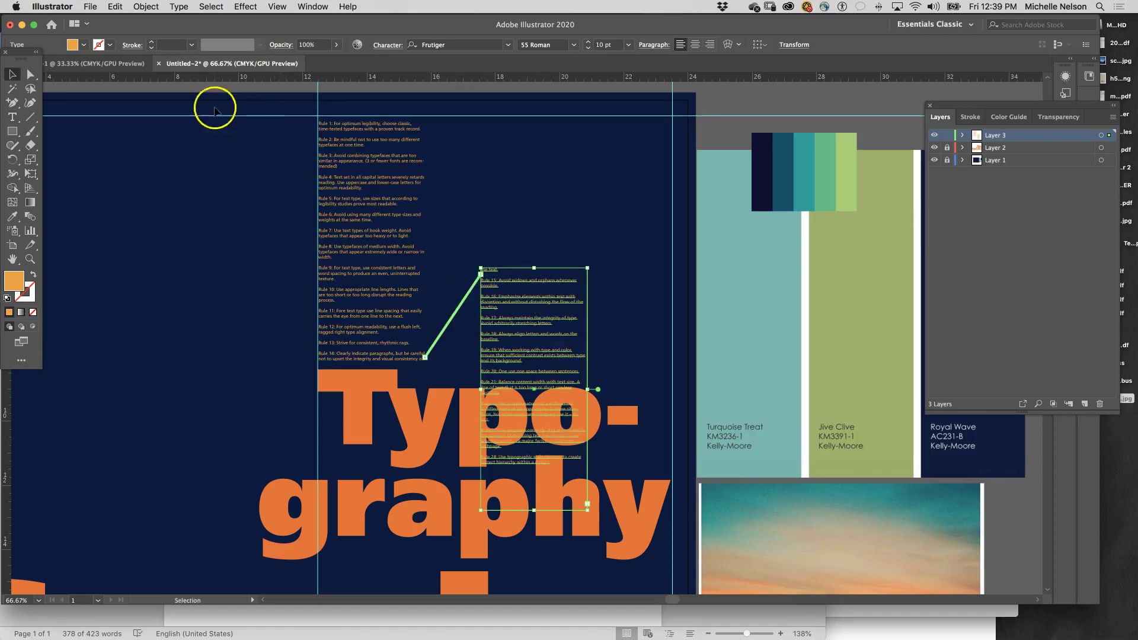
{"action": "left_click", "coordinate": [491, 197]}
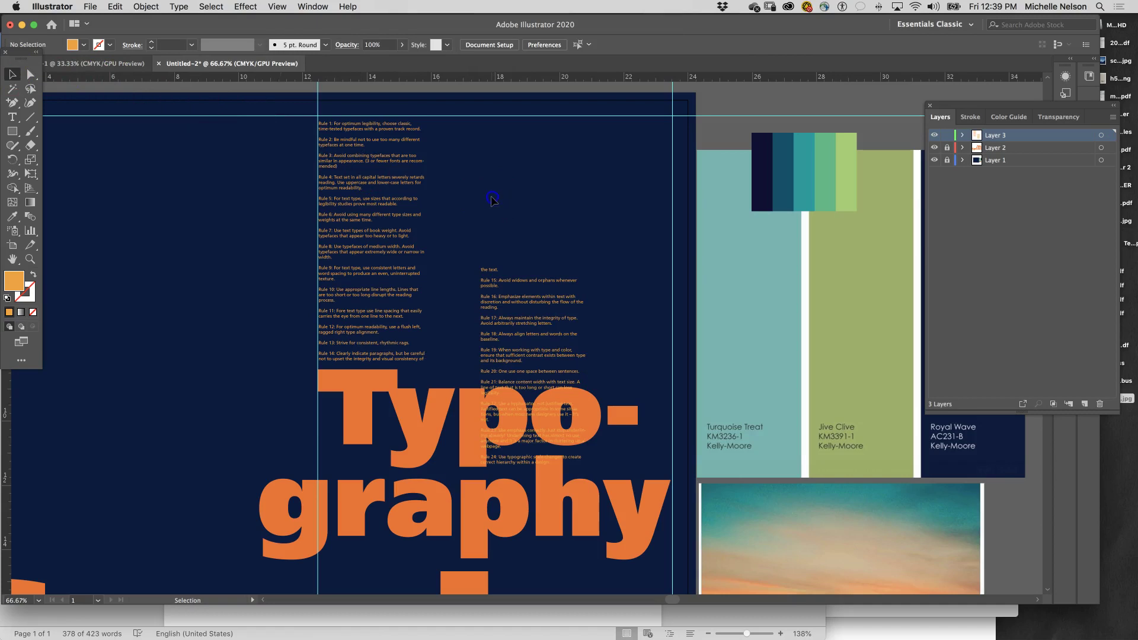
Move the linked second column up level with the first, leaving a narrow gutter, and shift both columns up to the top guide.
{"action": "left_click", "coordinate": [479, 213]}
{"action": "left_click_drag", "start_coordinate": [531, 302], "coordinate": [490, 152]}
{"action": "left_click_drag", "start_coordinate": [406, 183], "coordinate": [404, 181]}
{"action": "left_click", "coordinate": [569, 254]}
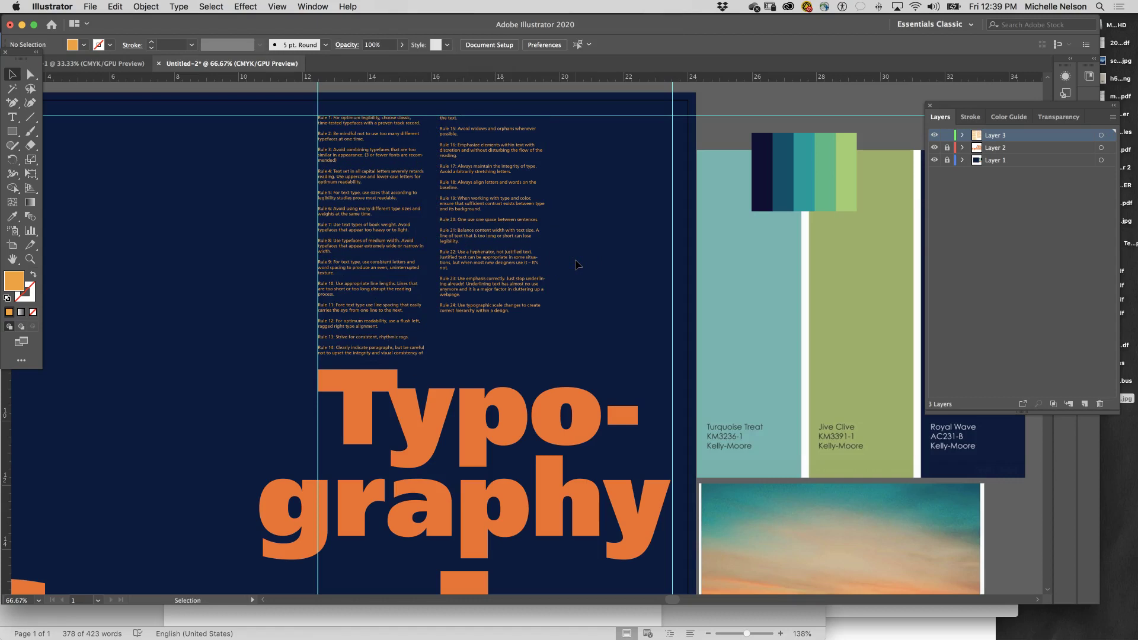
Delete the "Rule 1:" label from the start of the first rule in the first text column.
{"action": "key", "text": "a"}
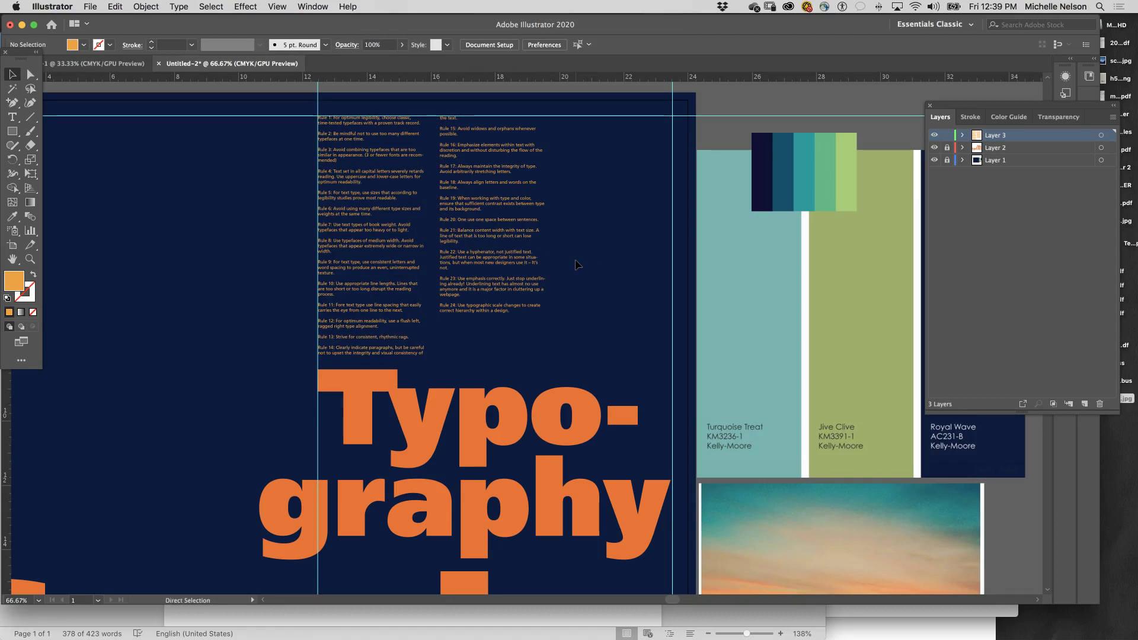
{"action": "key", "text": "super+equal"}
{"action": "key", "text": "super+equal"}
{"action": "left_click_drag", "start_coordinate": [153, 250], "coordinate": [349, 429]}
{"action": "left_click_drag", "start_coordinate": [341, 372], "coordinate": [447, 406]}
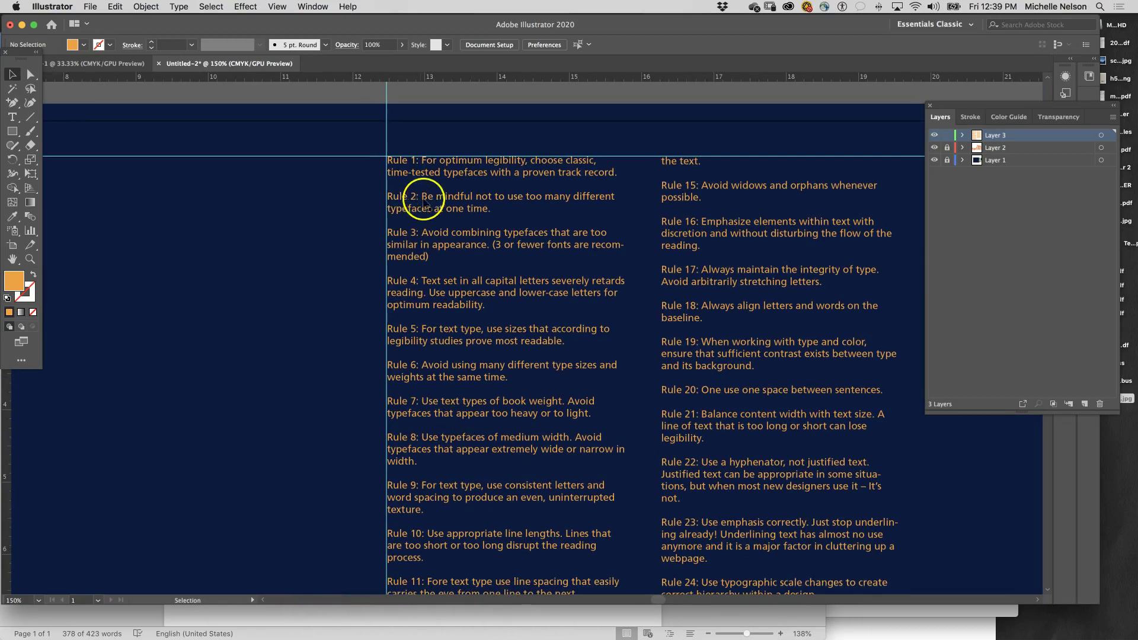
{"action": "key", "text": "v"}
{"action": "left_click", "coordinate": [14, 118]}
{"action": "left_click", "coordinate": [424, 160]}
{"action": "left_click_drag", "start_coordinate": [423, 160], "coordinate": [375, 167]}
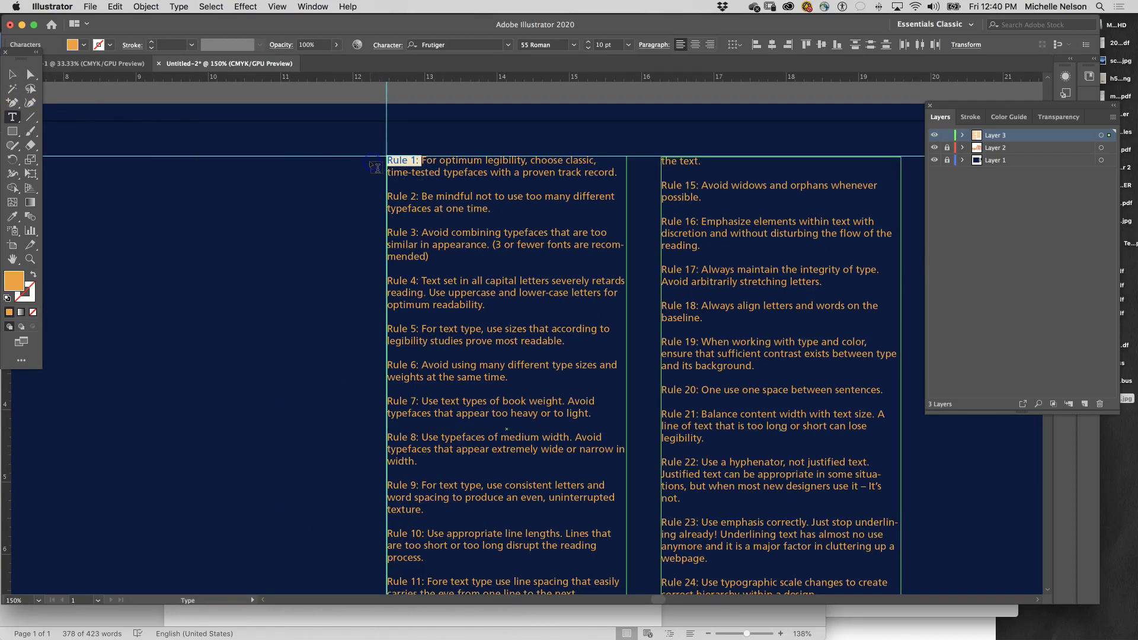
{"action": "key", "text": "BackSpace"}
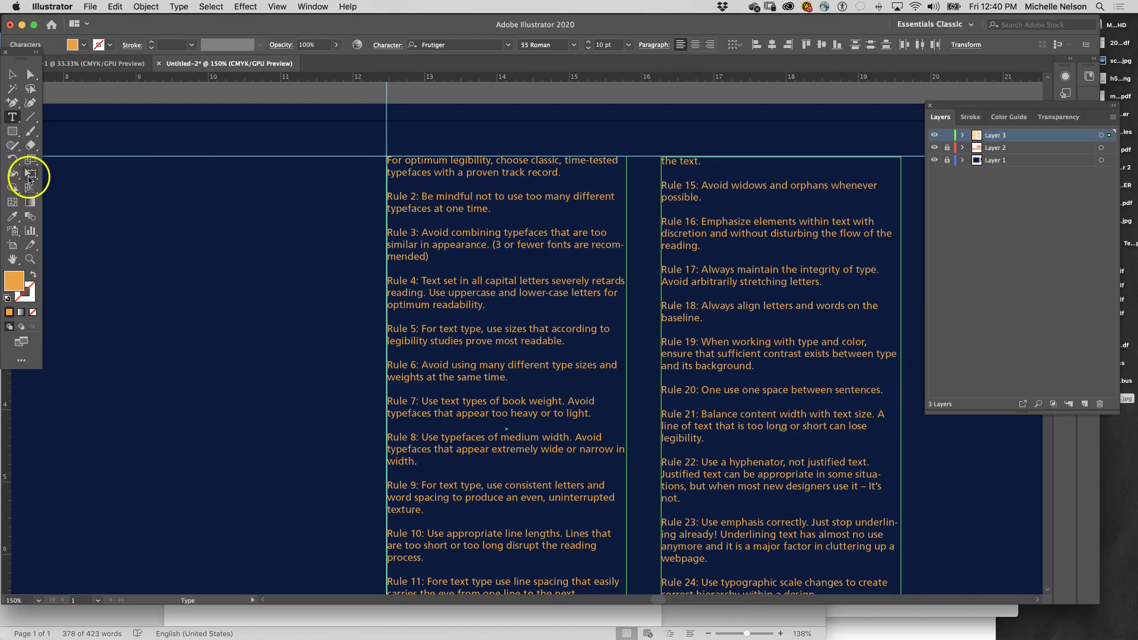
Add the number 1 as separate text left of the rules and copy the type style and orange of "Typo-" onto it.
{"action": "left_click", "coordinate": [12, 216]}
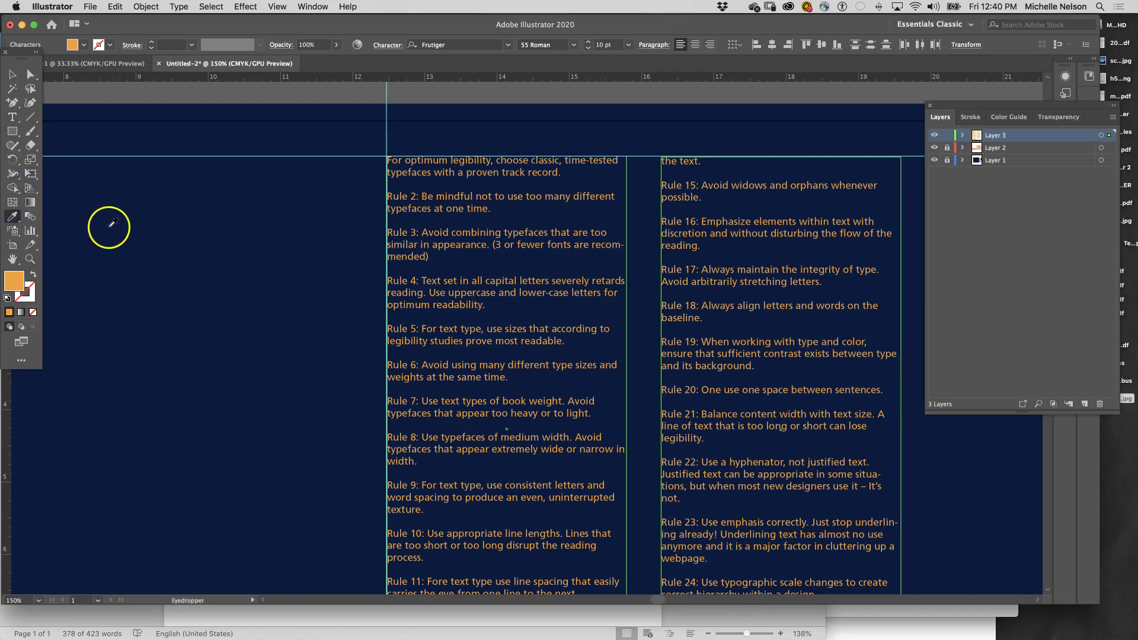
{"action": "left_click", "coordinate": [13, 118]}
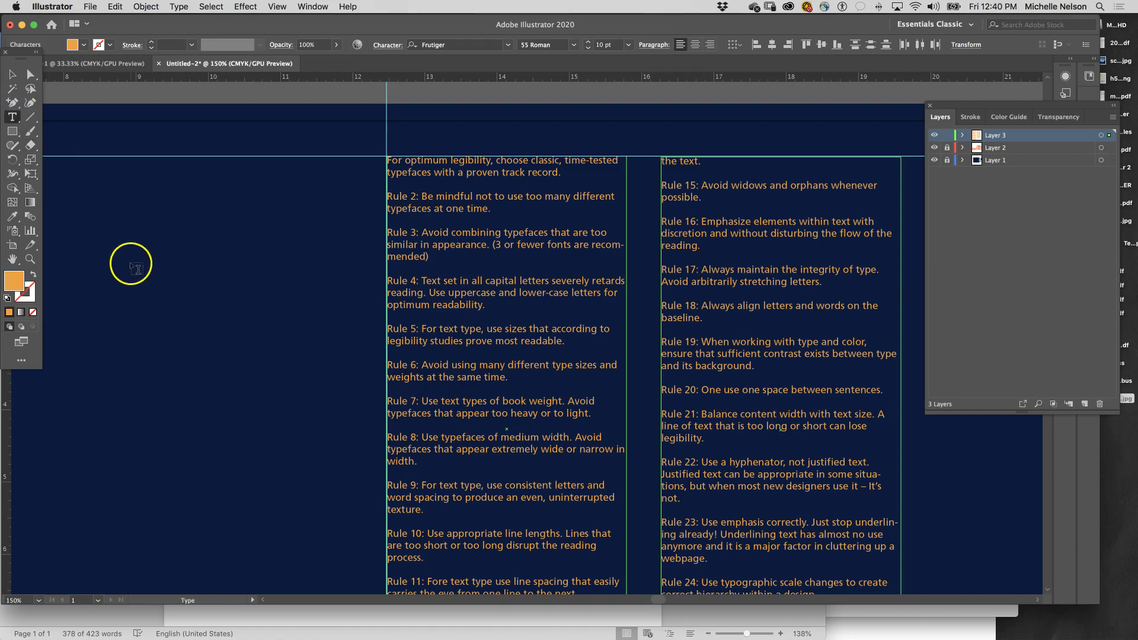
{"action": "key", "text": "super+shift+a"}
{"action": "left_click", "coordinate": [157, 243]}
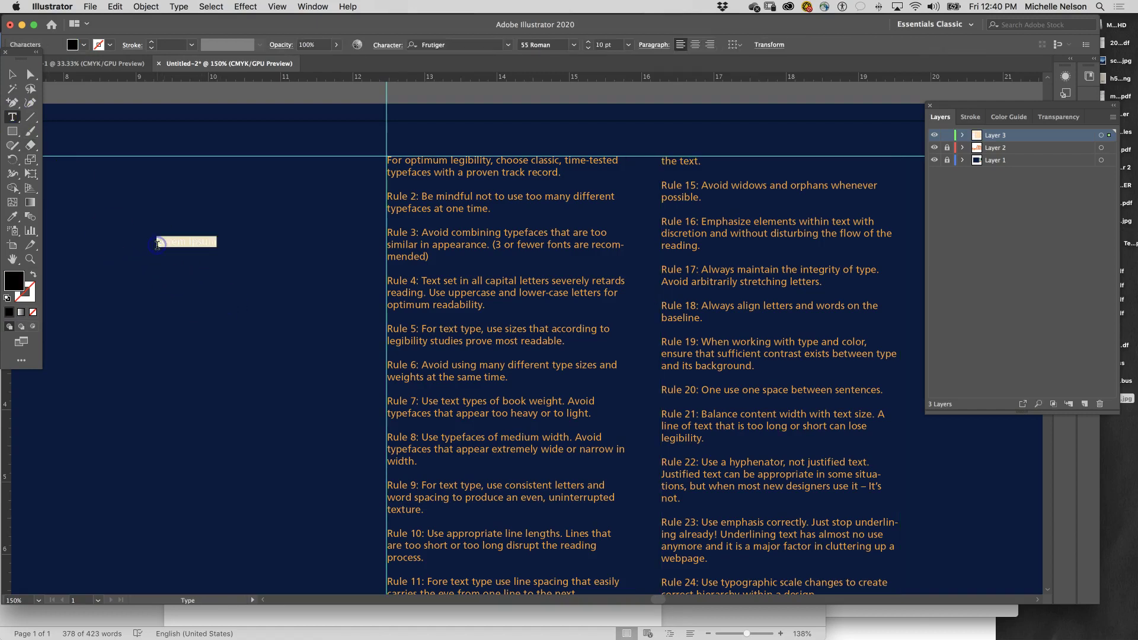
{"action": "key", "text": "BackSpace"}
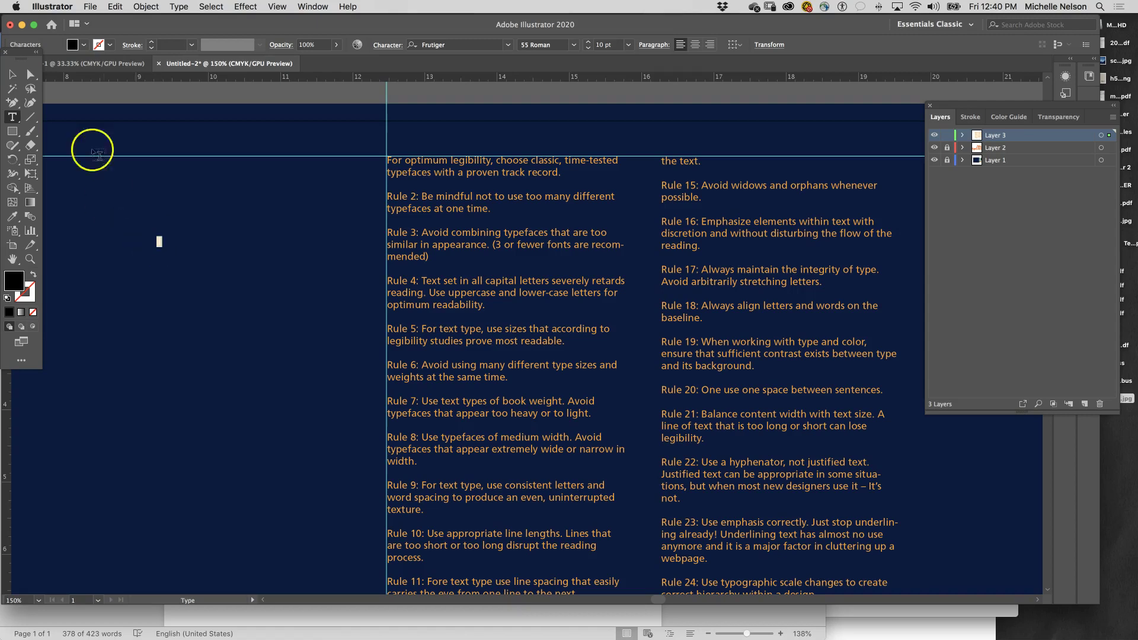
{"action": "left_click", "coordinate": [12, 74]}
{"action": "scroll", "coordinate": [293, 359], "scroll_direction": "down", "scroll_amount": 2}
{"action": "scroll", "coordinate": [296, 359], "scroll_direction": "down", "scroll_amount": 8}
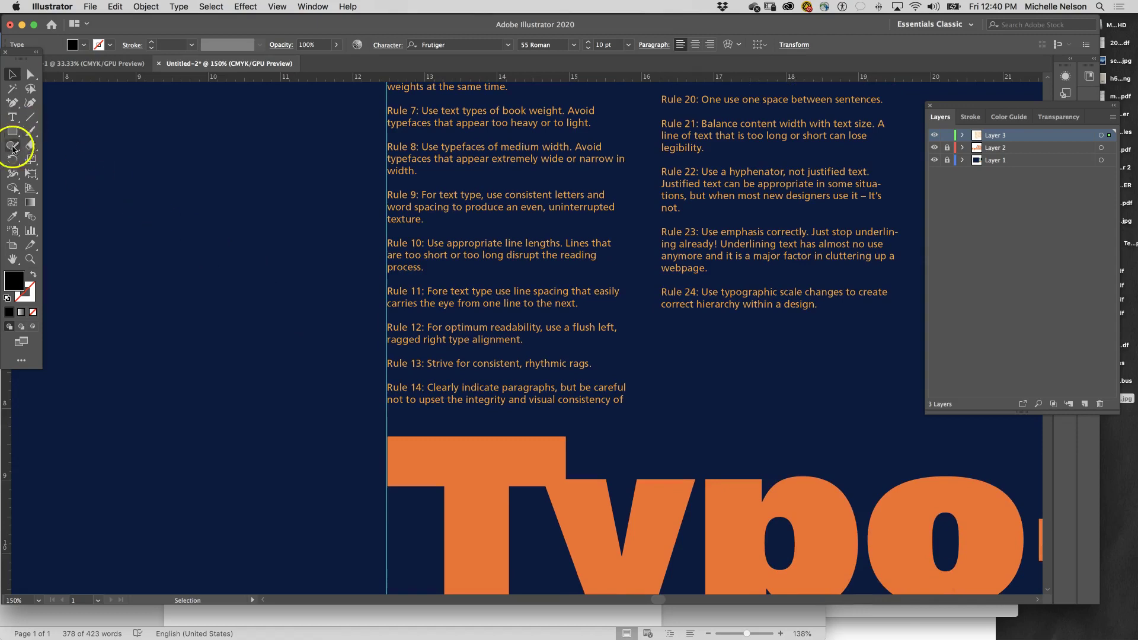
{"action": "left_click", "coordinate": [12, 217]}
{"action": "left_click", "coordinate": [481, 472]}
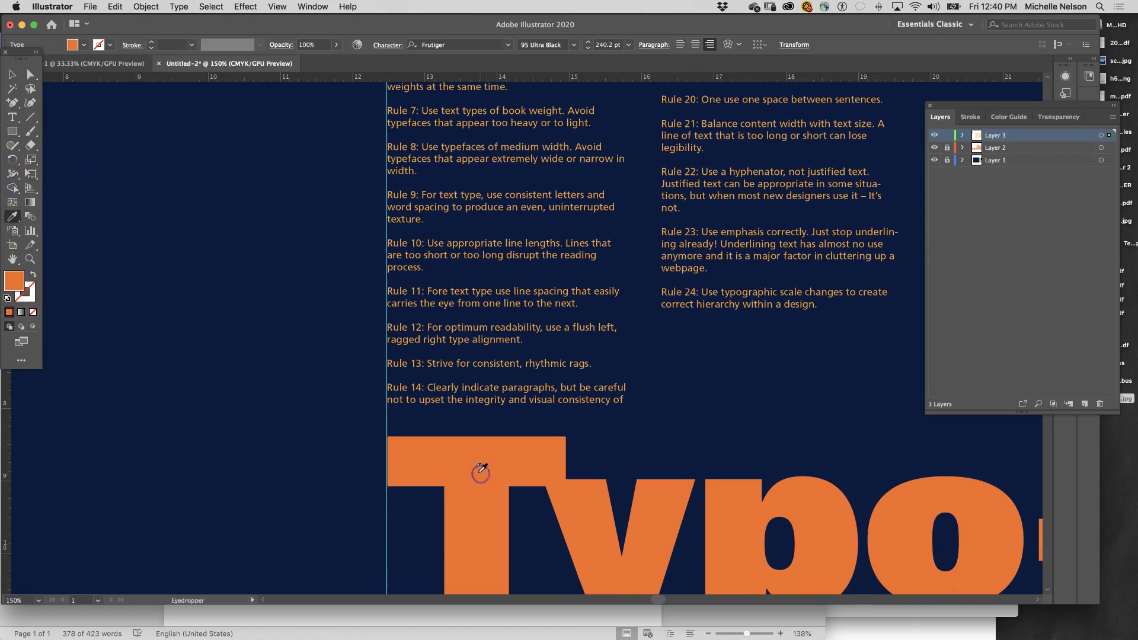
{"action": "scroll", "coordinate": [151, 214], "scroll_direction": "up", "scroll_amount": 8}
{"action": "scroll", "coordinate": [151, 215], "scroll_direction": "up", "scroll_amount": 5}
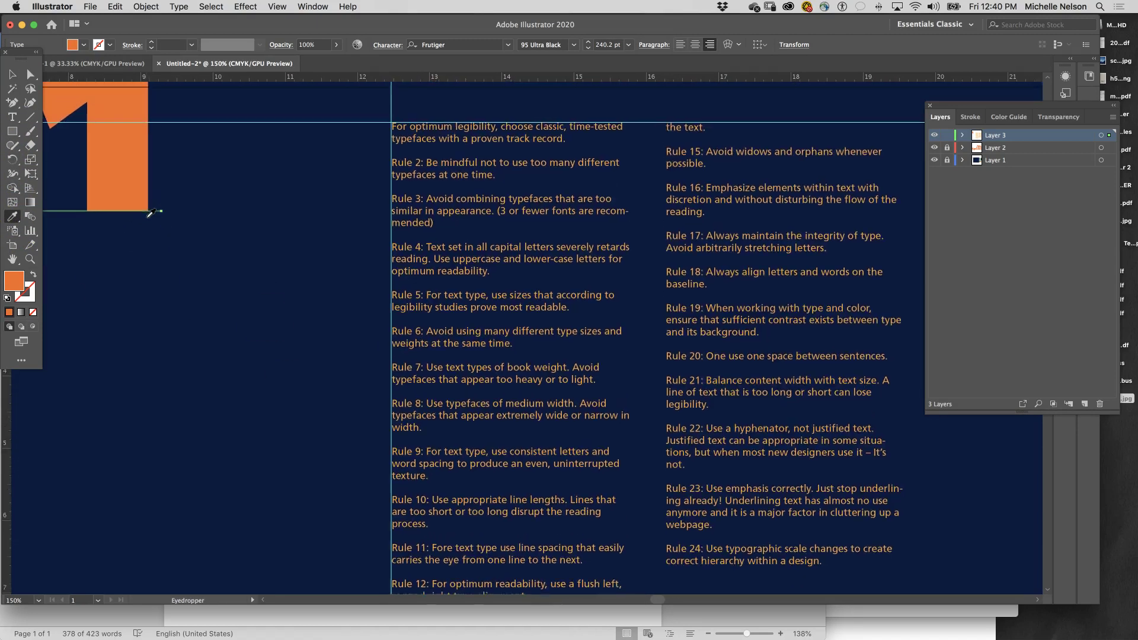
Set the number 1 to Frutiger 75 Black at 72 pt.
{"action": "left_click", "coordinate": [574, 45]}
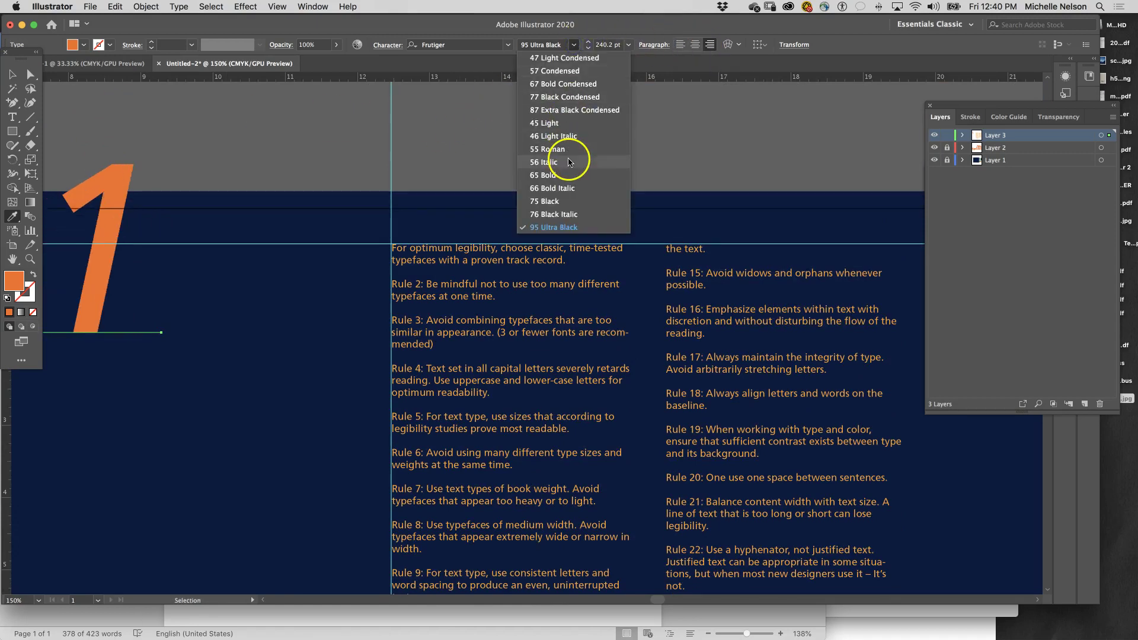
{"action": "left_click", "coordinate": [562, 201]}
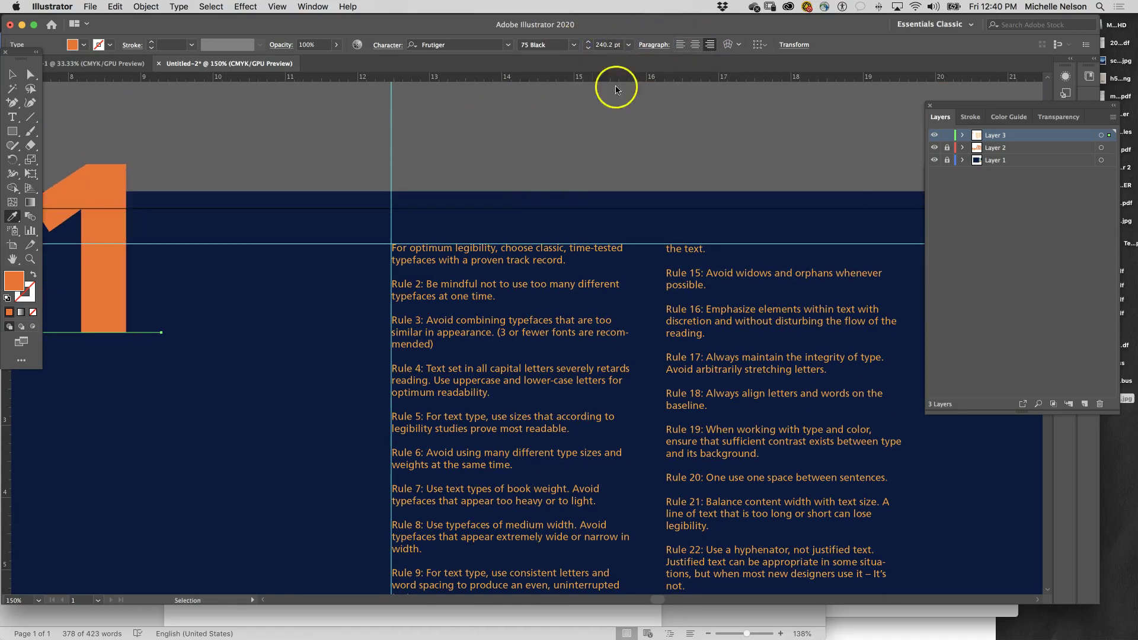
{"action": "left_click", "coordinate": [630, 45]}
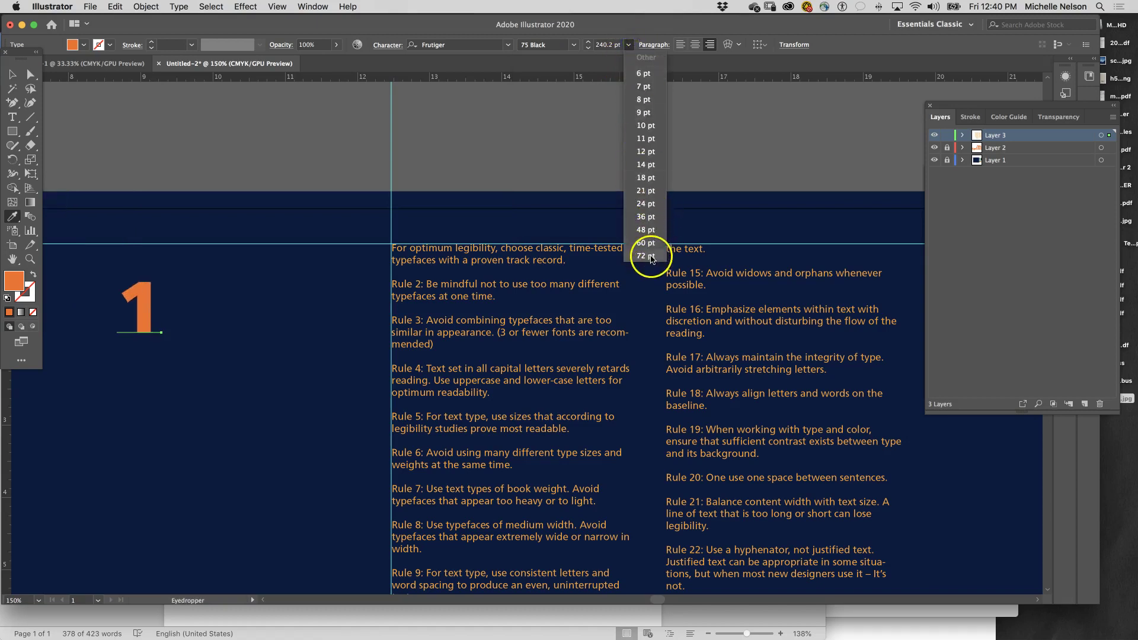
{"action": "left_click", "coordinate": [646, 255]}
{"action": "left_click", "coordinate": [7, 74]}
{"action": "left_click", "coordinate": [208, 279]}
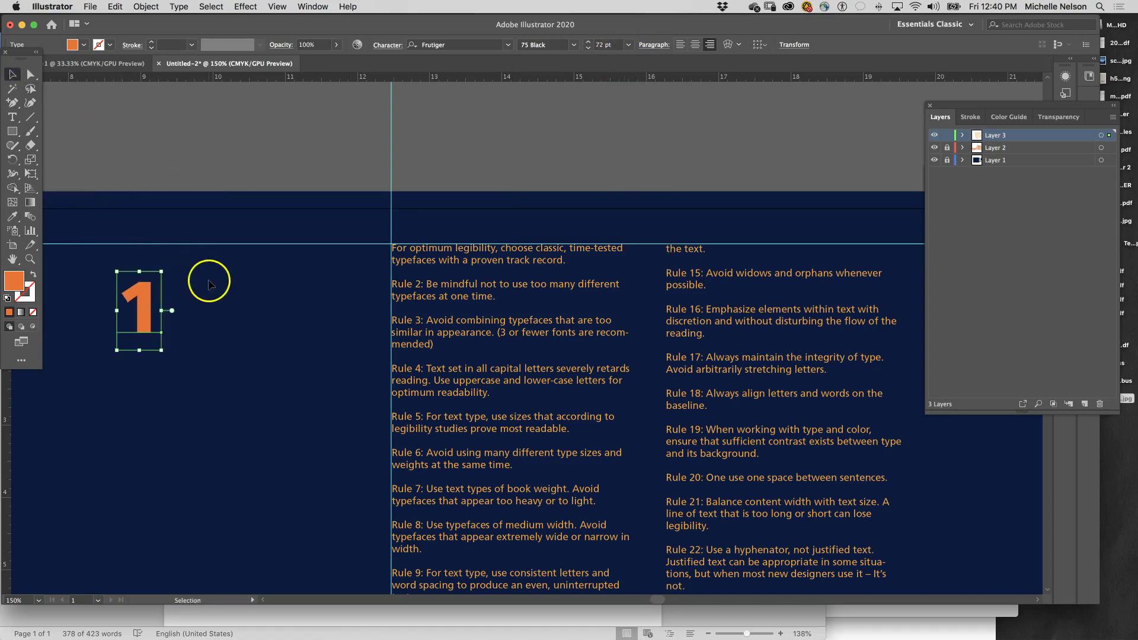
Place the number 1 beside the first rule, duplicate it below and to the left, and change the copy to 2.
{"action": "left_click_drag", "start_coordinate": [139, 303], "coordinate": [327, 290]}
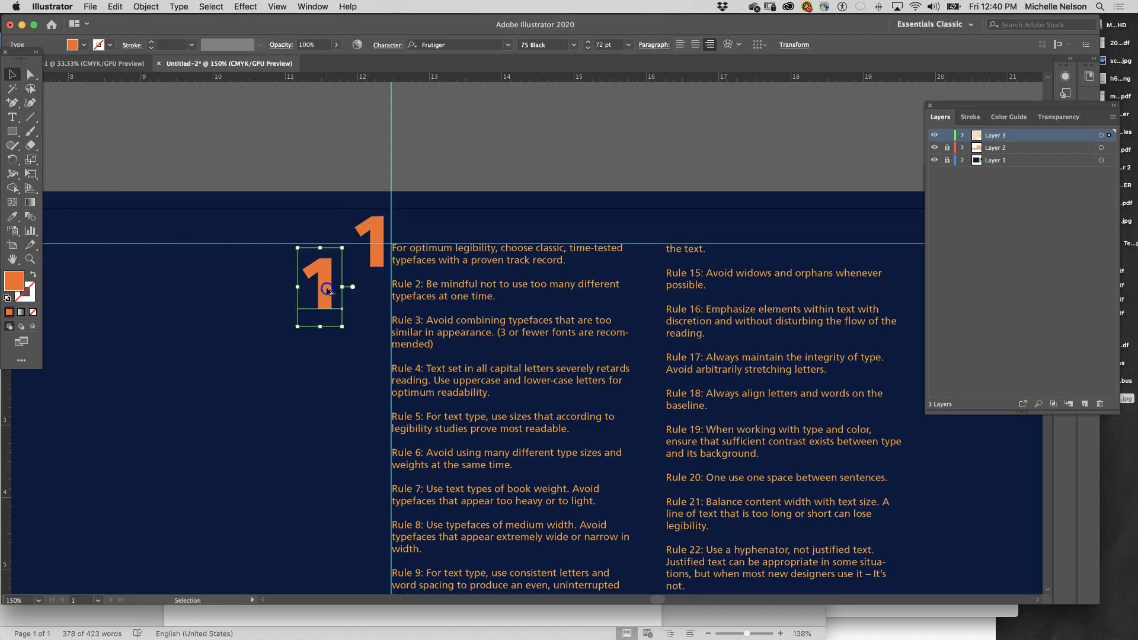
{"action": "left_click", "coordinate": [15, 118]}
{"action": "double_click", "coordinate": [323, 279]}
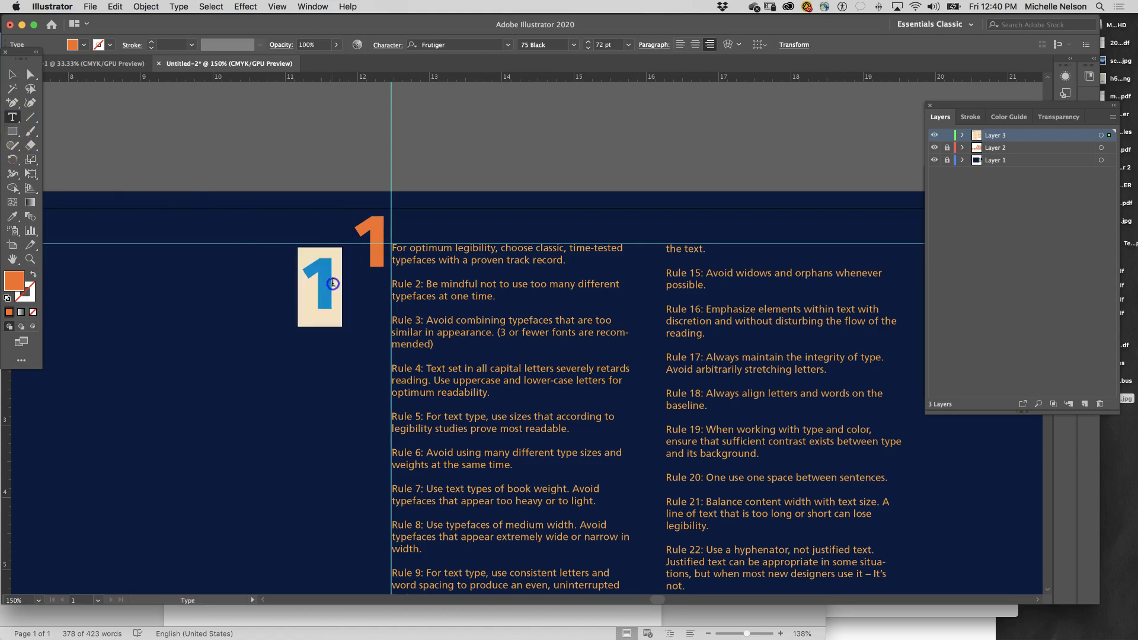
{"action": "type", "text": "2"}
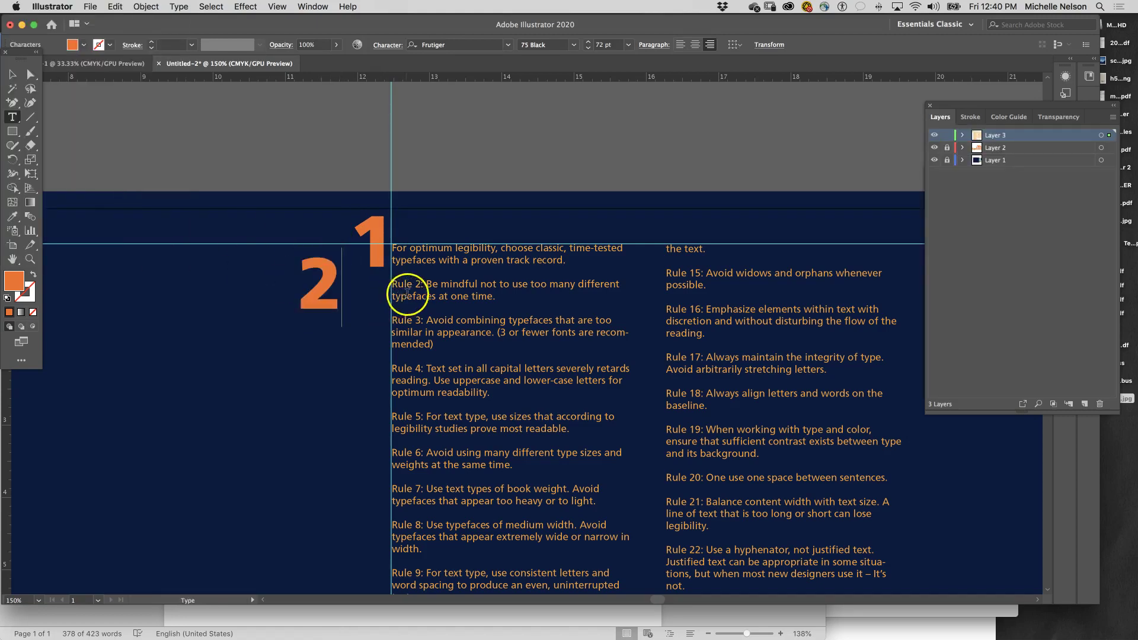
Delete the "Rule 2:" label from the second rule and move the number 2 beside that rule, under the 1.
{"action": "left_click_drag", "start_coordinate": [426, 284], "coordinate": [391, 284]}
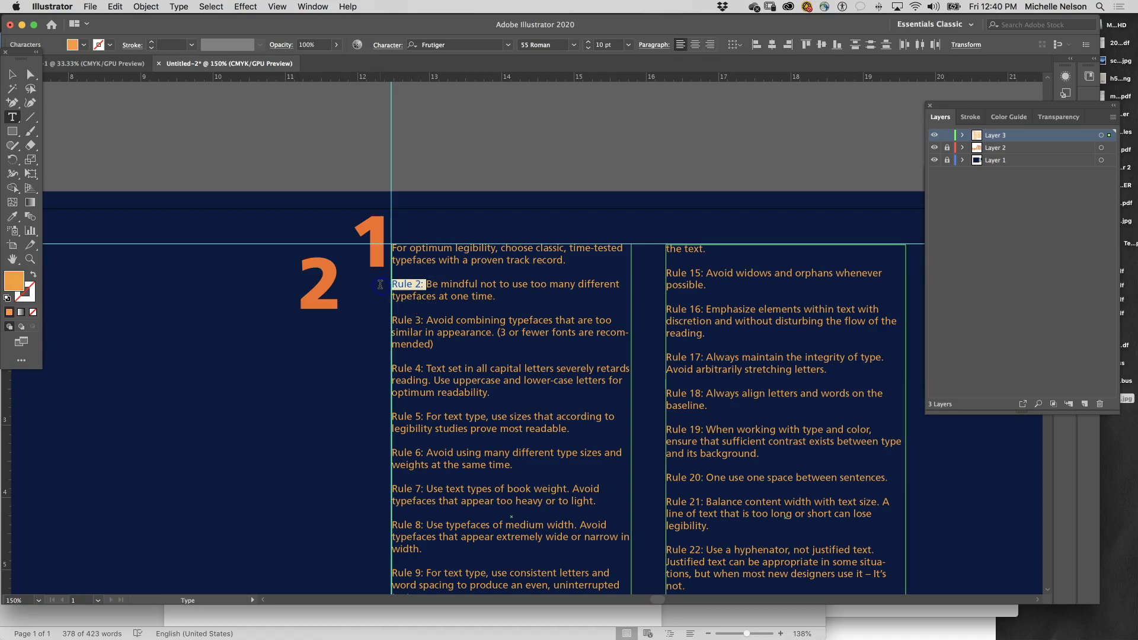
{"action": "key", "text": "BackSpace"}
{"action": "left_click", "coordinate": [12, 74]}
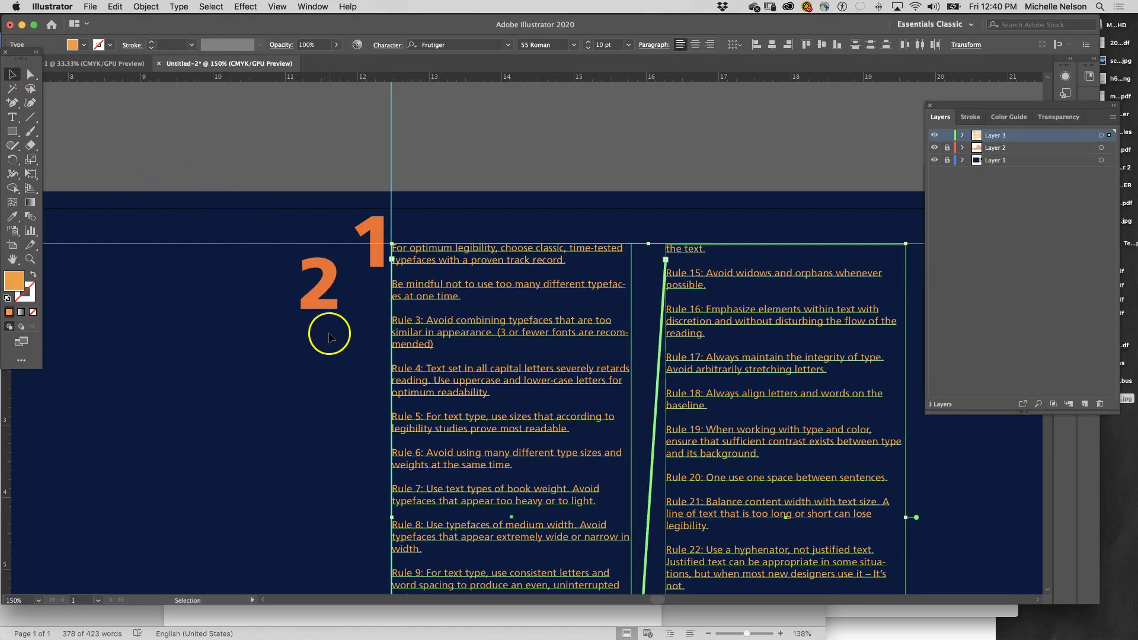
{"action": "left_click_drag", "start_coordinate": [318, 297], "coordinate": [365, 304]}
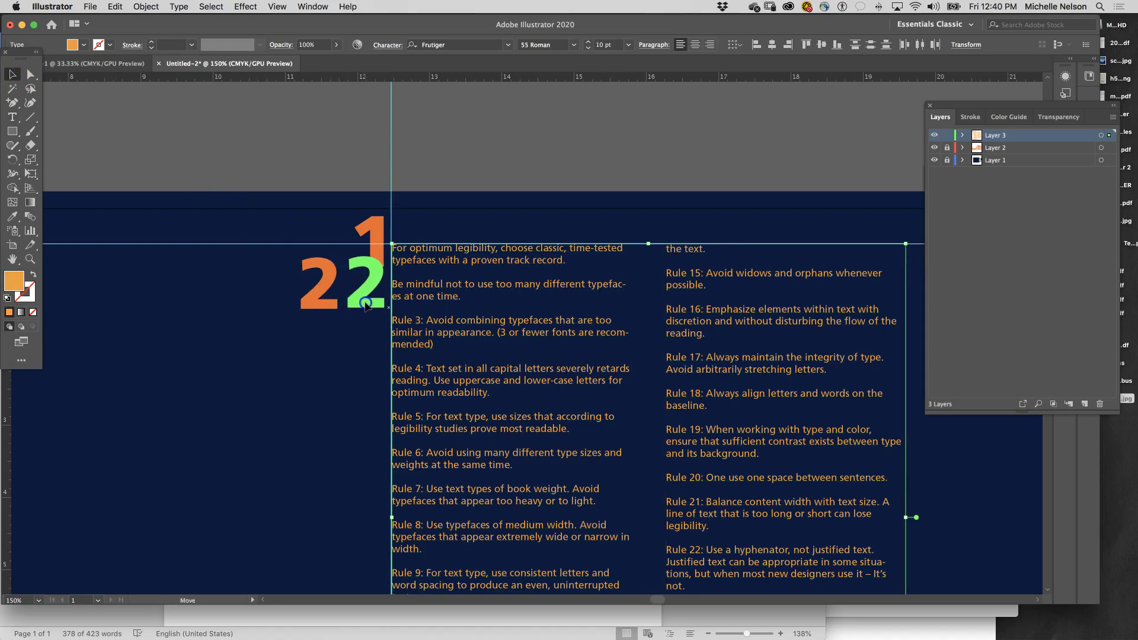
Duplicate the number 2, change the copy to 3, and place it beside the third rule directly under the 2.
{"action": "left_click_drag", "start_coordinate": [366, 303], "coordinate": [298, 363]}
{"action": "left_click", "coordinate": [12, 116]}
{"action": "left_click", "coordinate": [293, 364]}
{"action": "double_click", "coordinate": [316, 358]}
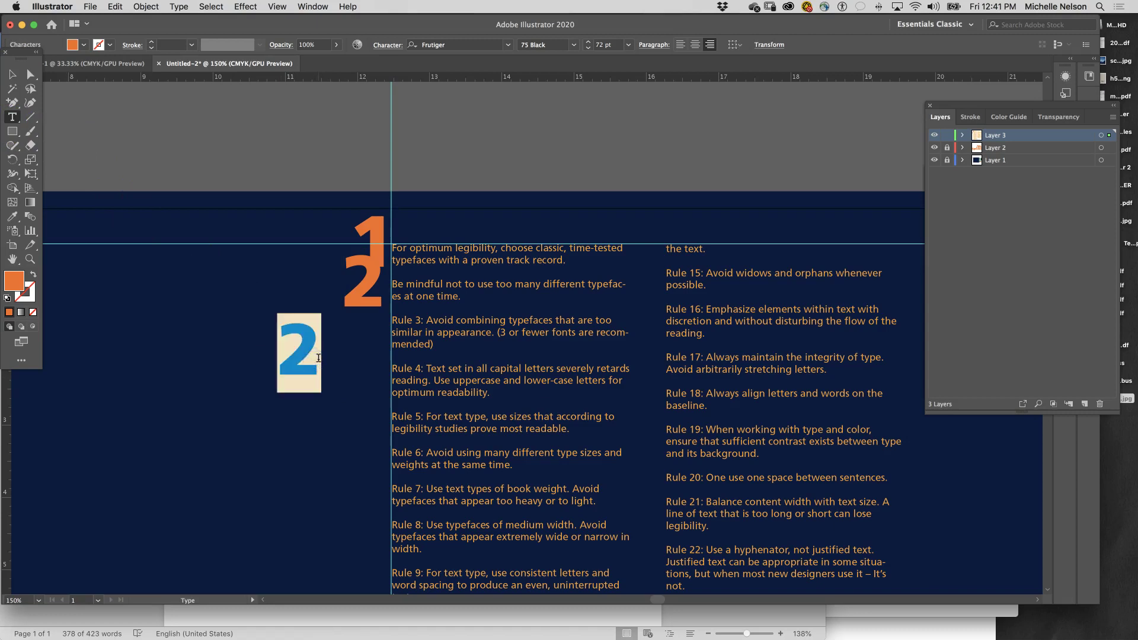
{"action": "type", "text": "3"}
{"action": "left_click", "coordinate": [12, 74]}
{"action": "left_click_drag", "start_coordinate": [302, 353], "coordinate": [372, 332]}
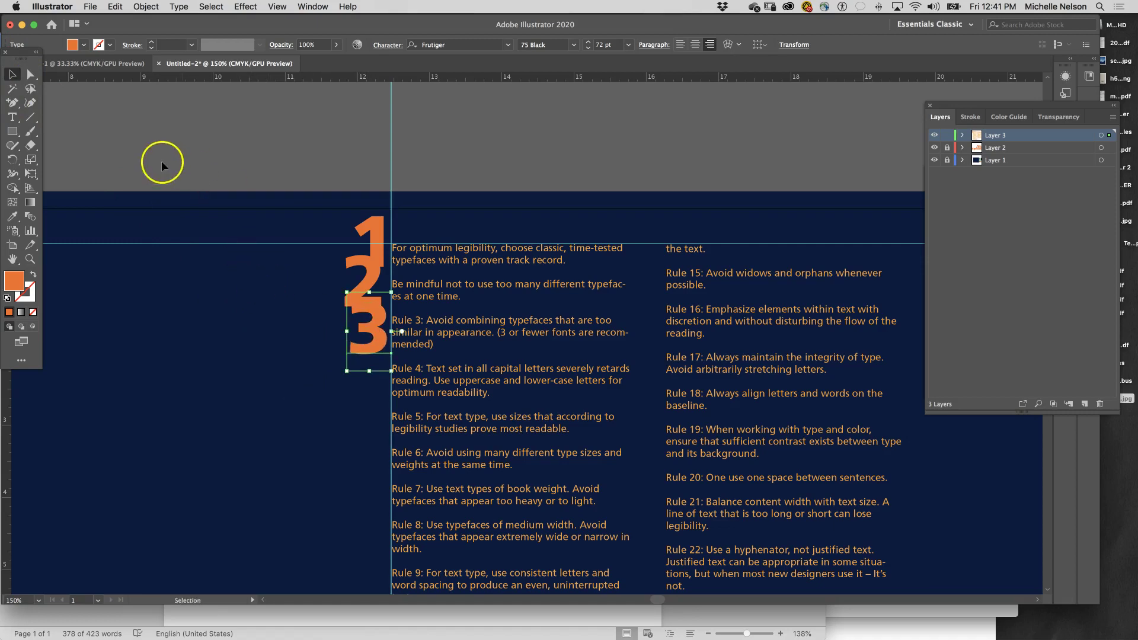
Delete the "Rule 3:" label from the start of the third rule.
{"action": "left_click", "coordinate": [13, 118]}
{"action": "left_click", "coordinate": [428, 325]}
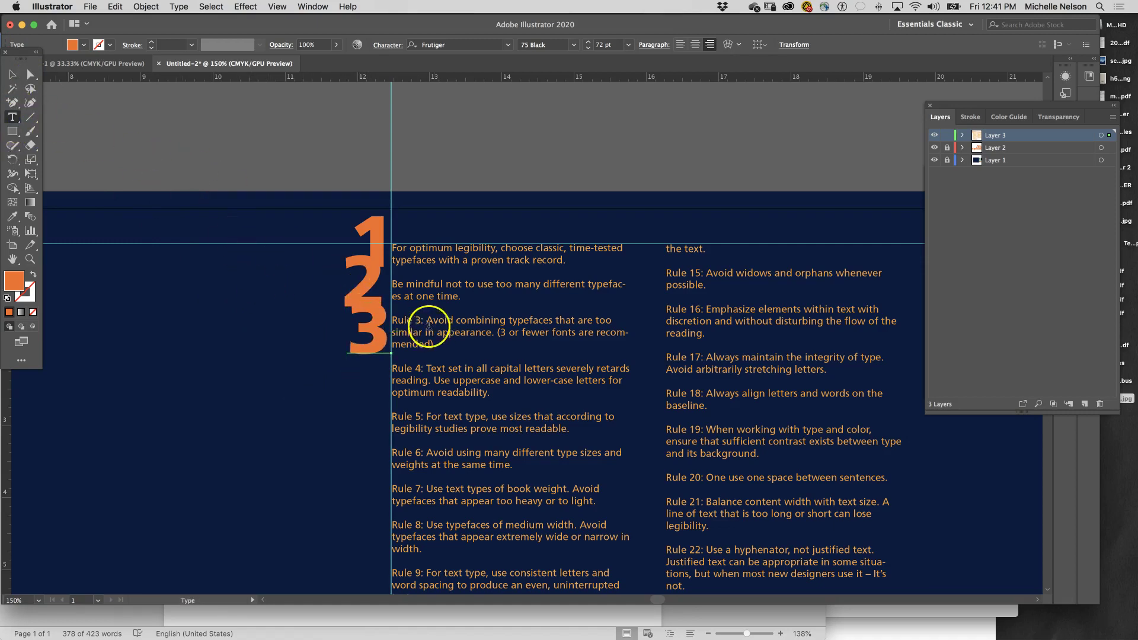
{"action": "left_click_drag", "start_coordinate": [428, 320], "coordinate": [389, 320]}
{"action": "key", "text": "BackSpace"}
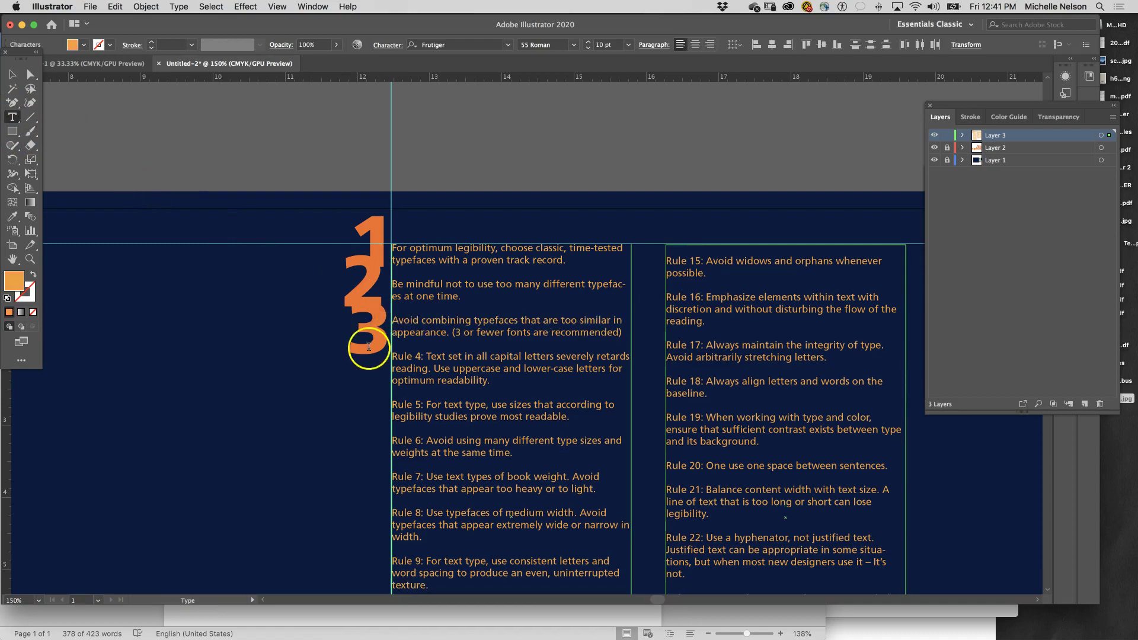
Examine how the large numbers 1 to 3 sit beside the rules columns in the overall poster layout.
{"action": "scroll", "coordinate": [435, 374], "scroll_direction": "up", "scroll_amount": 1}
{"action": "left_click", "coordinate": [501, 402]}
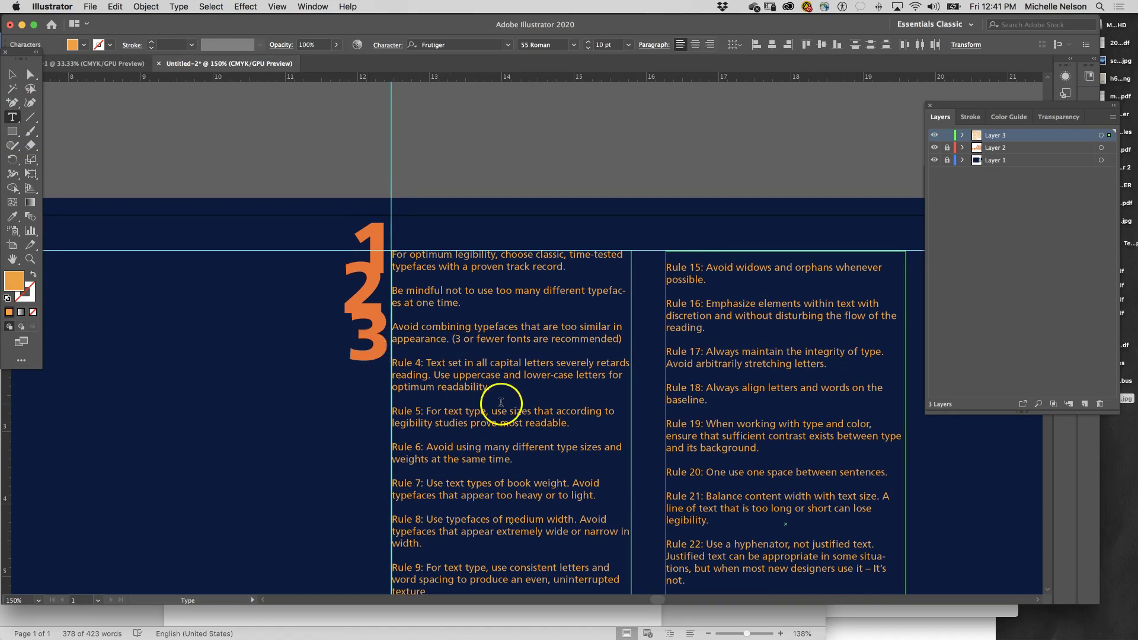
{"action": "key", "text": "super+minus"}
{"action": "key", "text": "super+minus"}
{"action": "key", "text": "super+minus"}
{"action": "left_click", "coordinate": [461, 342]}
{"action": "left_click", "coordinate": [63, 116]}
{"action": "left_click", "coordinate": [500, 325]}
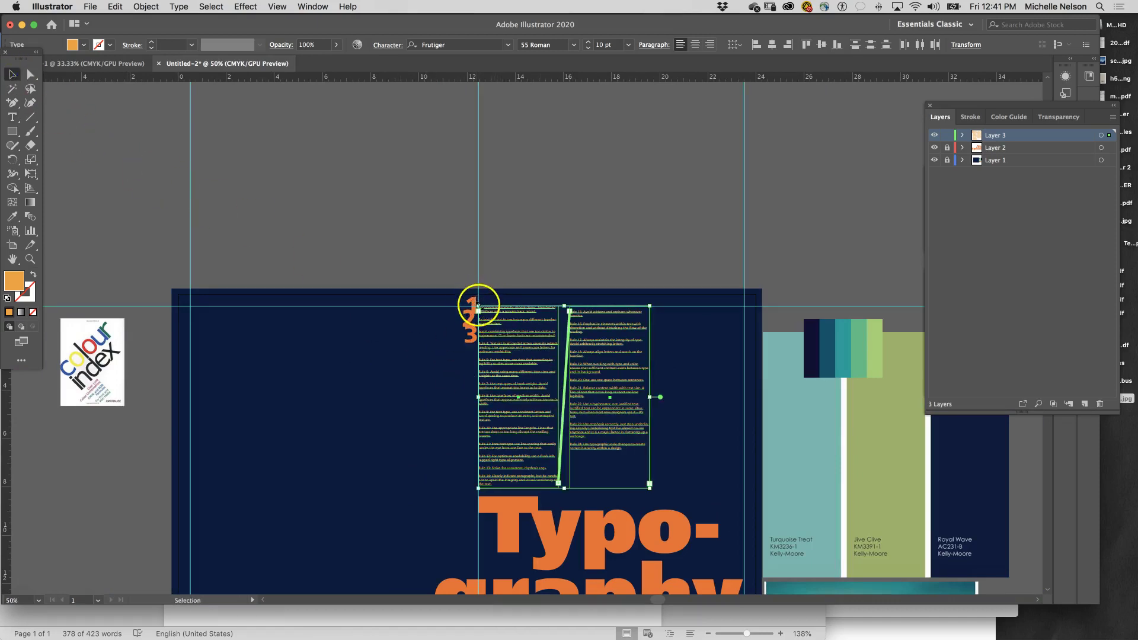
Recolor the numerals 1, 2 and 3 with the lighter teal sampled from the sunset palette swatches.
{"action": "key", "text": "super+equal"}
{"action": "key", "text": "super+equal"}
{"action": "key", "text": "super+equal"}
{"action": "key", "text": "super+equal"}
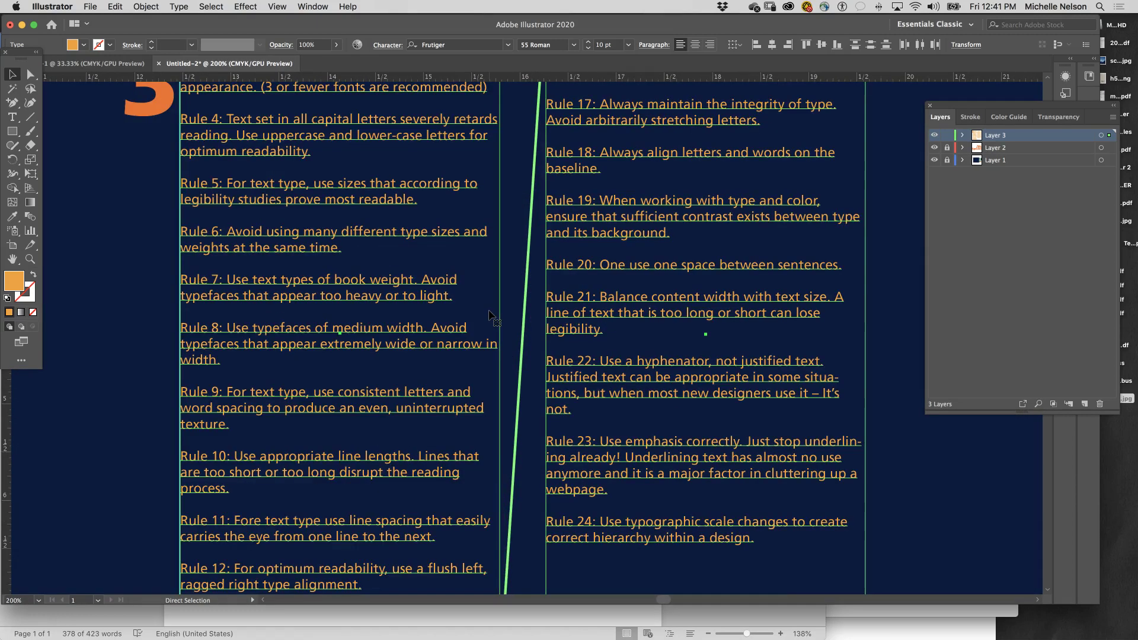
{"action": "scroll", "coordinate": [490, 315], "scroll_direction": "up", "scroll_amount": 4}
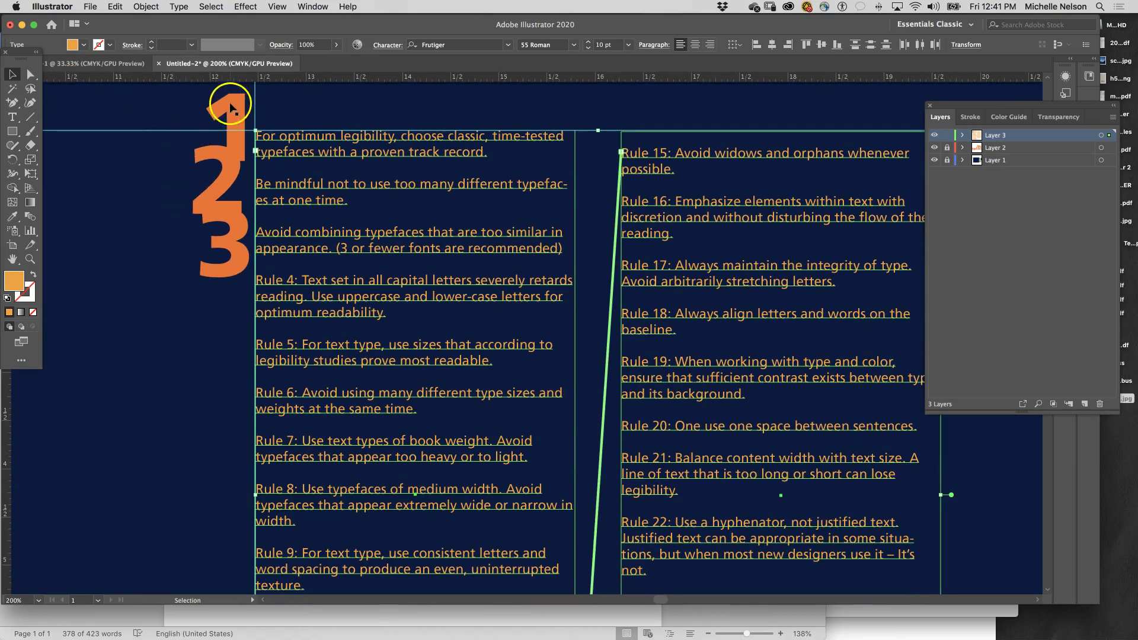
{"action": "left_click", "coordinate": [230, 140]}
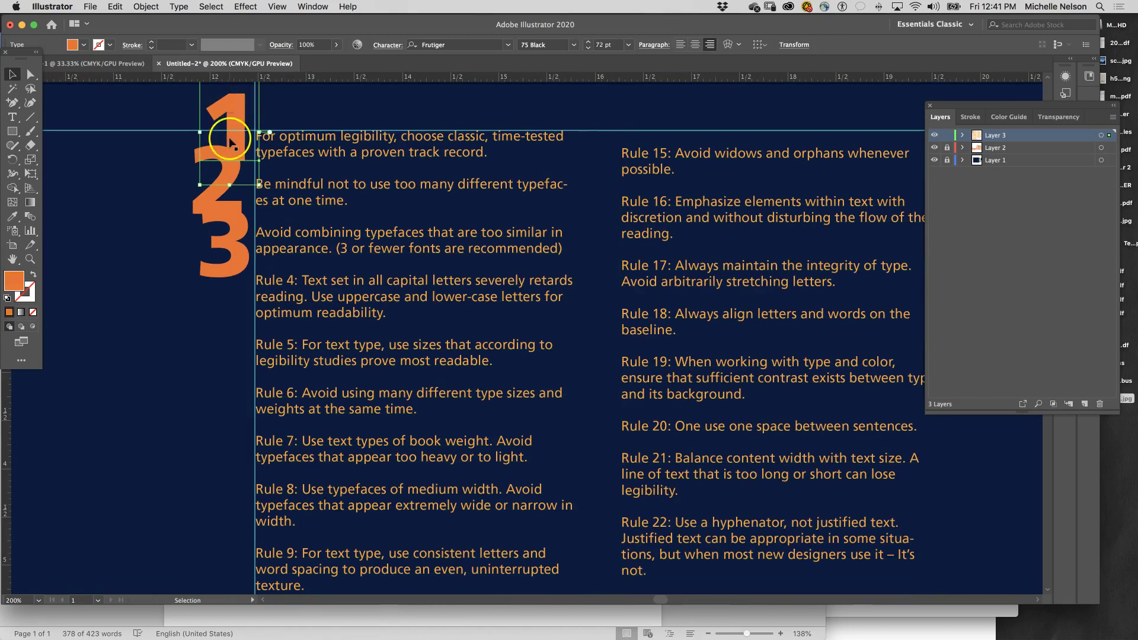
{"action": "left_click", "coordinate": [203, 202], "text": "shift"}
{"action": "left_click", "coordinate": [196, 210], "text": "shift"}
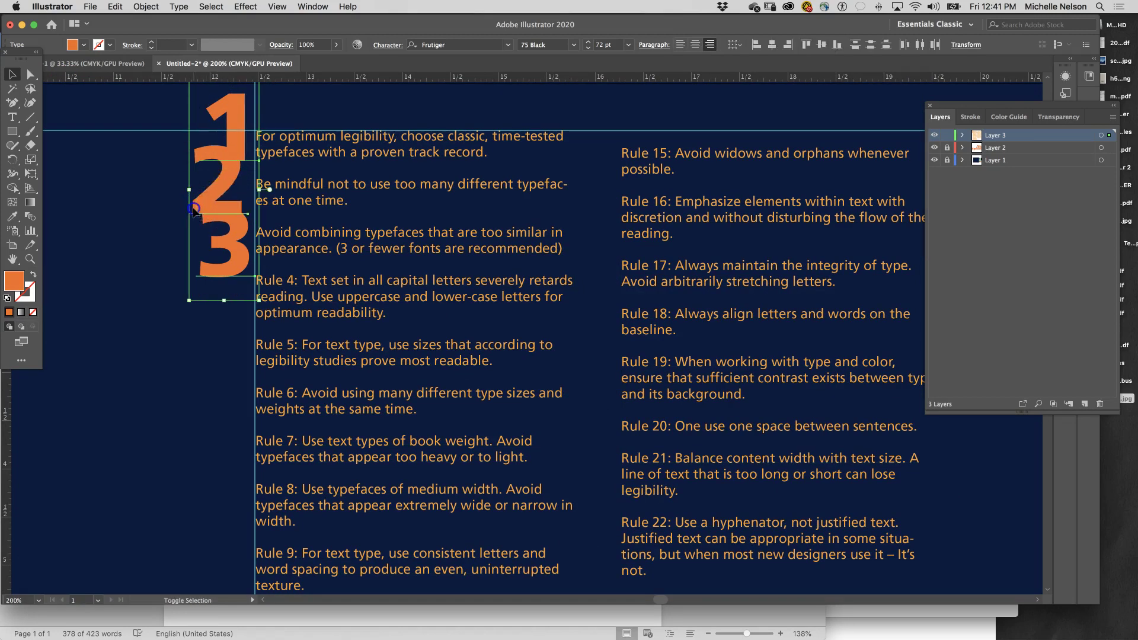
{"action": "scroll", "coordinate": [361, 421], "scroll_direction": "down", "scroll_amount": 3}
{"action": "scroll", "coordinate": [355, 421], "scroll_direction": "down", "scroll_amount": 10}
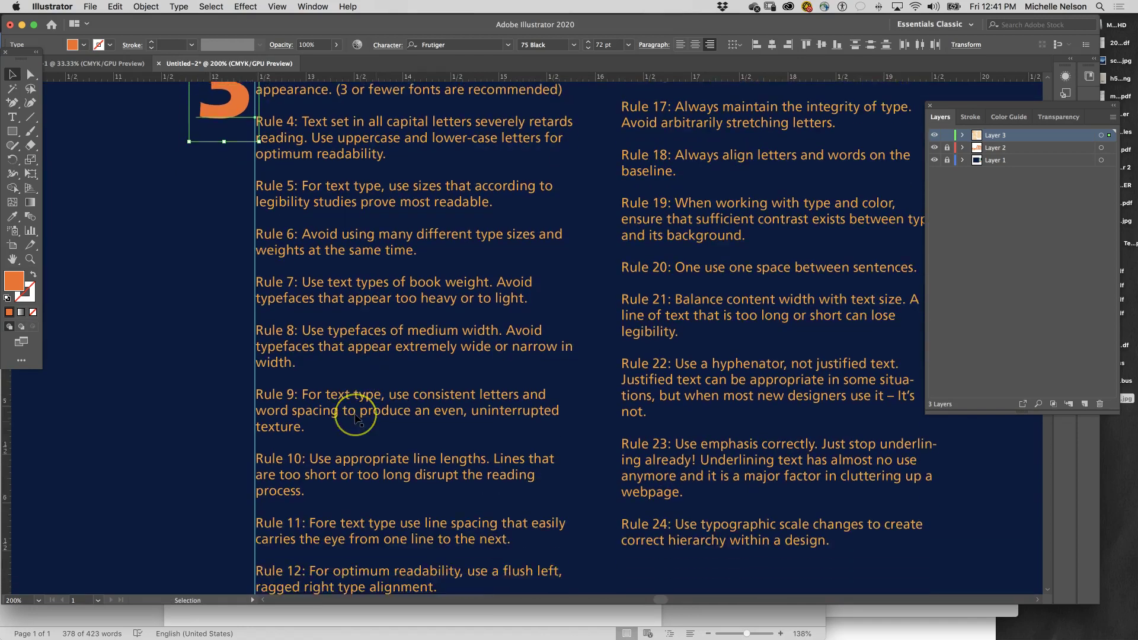
{"action": "scroll", "coordinate": [356, 421], "scroll_direction": "right", "scroll_amount": 3}
{"action": "scroll", "coordinate": [355, 419], "scroll_direction": "down", "scroll_amount": 1}
{"action": "left_click", "coordinate": [345, 418]}
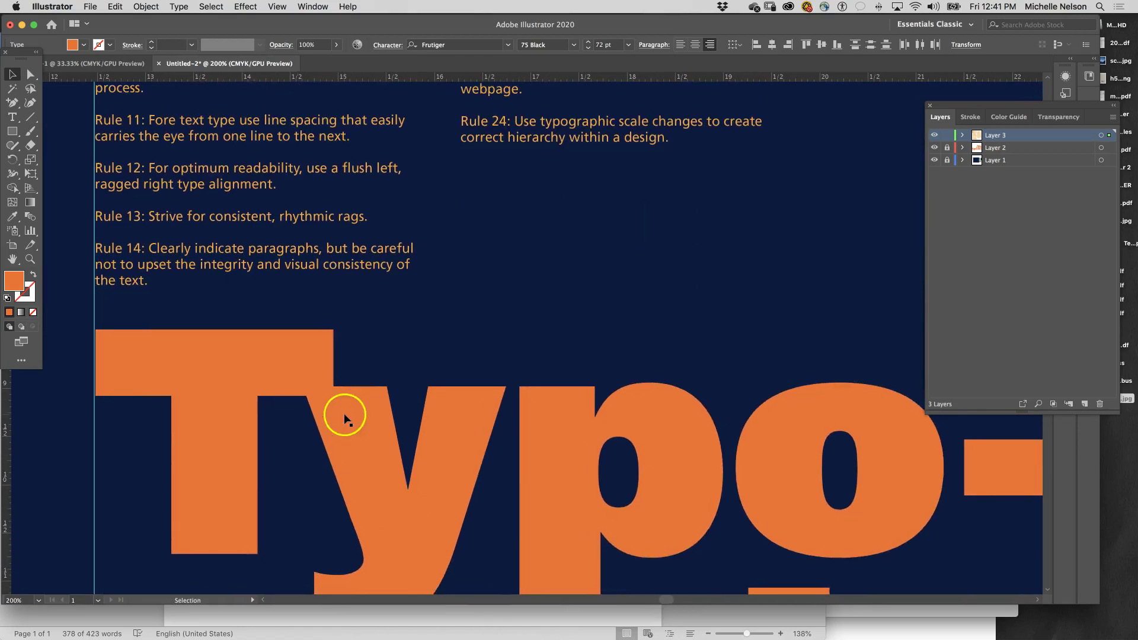
{"action": "scroll", "coordinate": [552, 489], "scroll_direction": "down", "scroll_amount": 5}
{"action": "scroll", "coordinate": [553, 490], "scroll_direction": "right", "scroll_amount": 10}
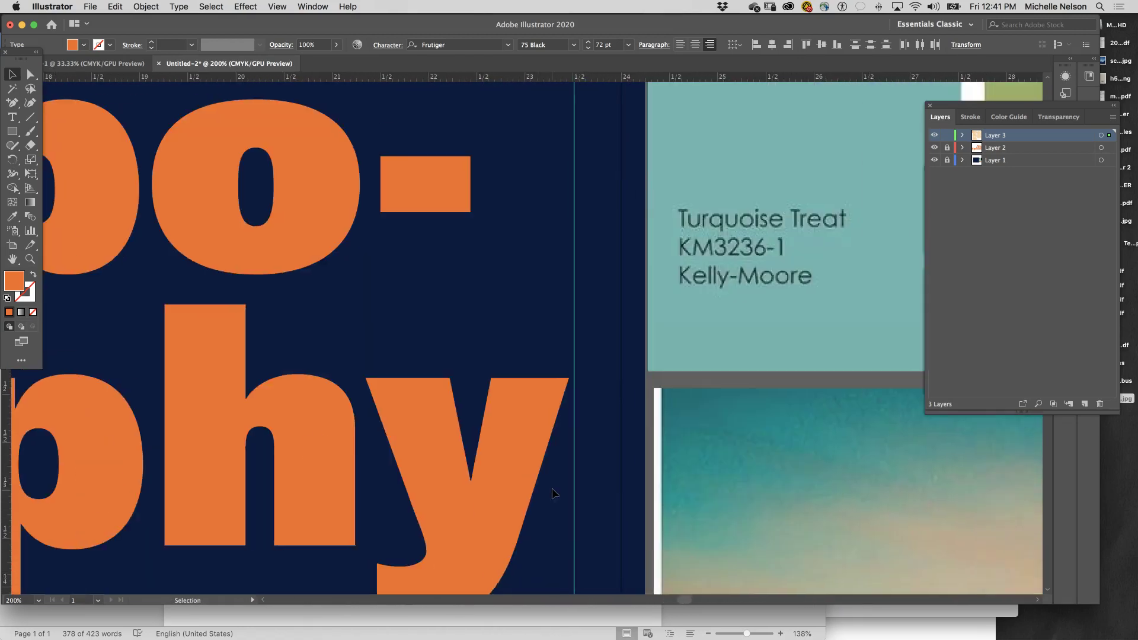
{"action": "scroll", "coordinate": [552, 493], "scroll_direction": "right", "scroll_amount": 6}
{"action": "scroll", "coordinate": [552, 493], "scroll_direction": "down", "scroll_amount": 8}
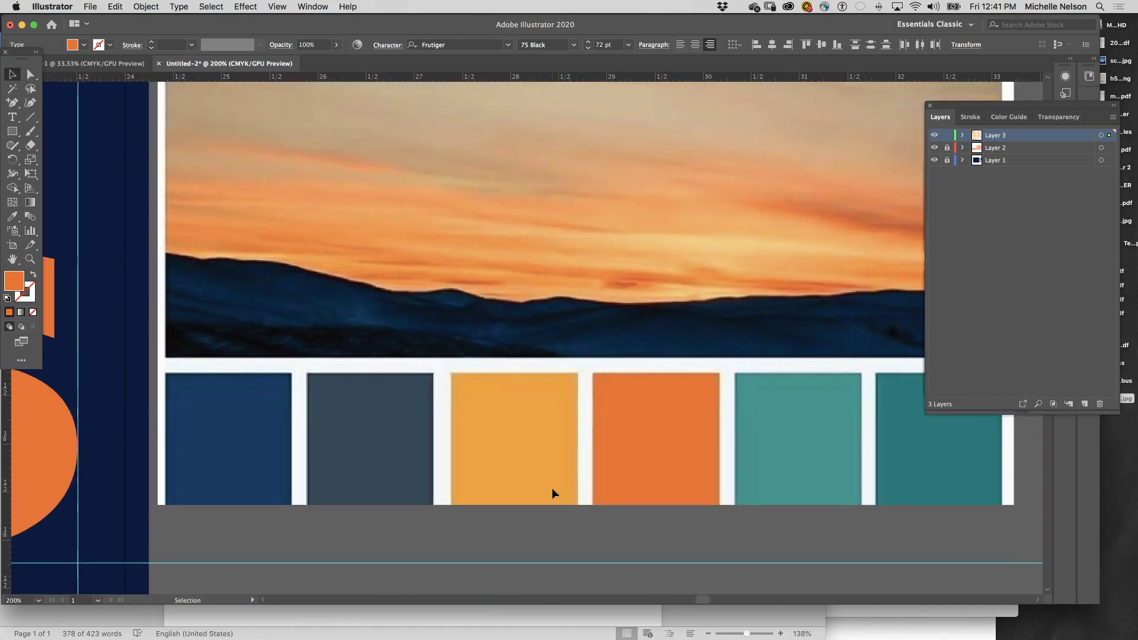
{"action": "left_click", "coordinate": [13, 188]}
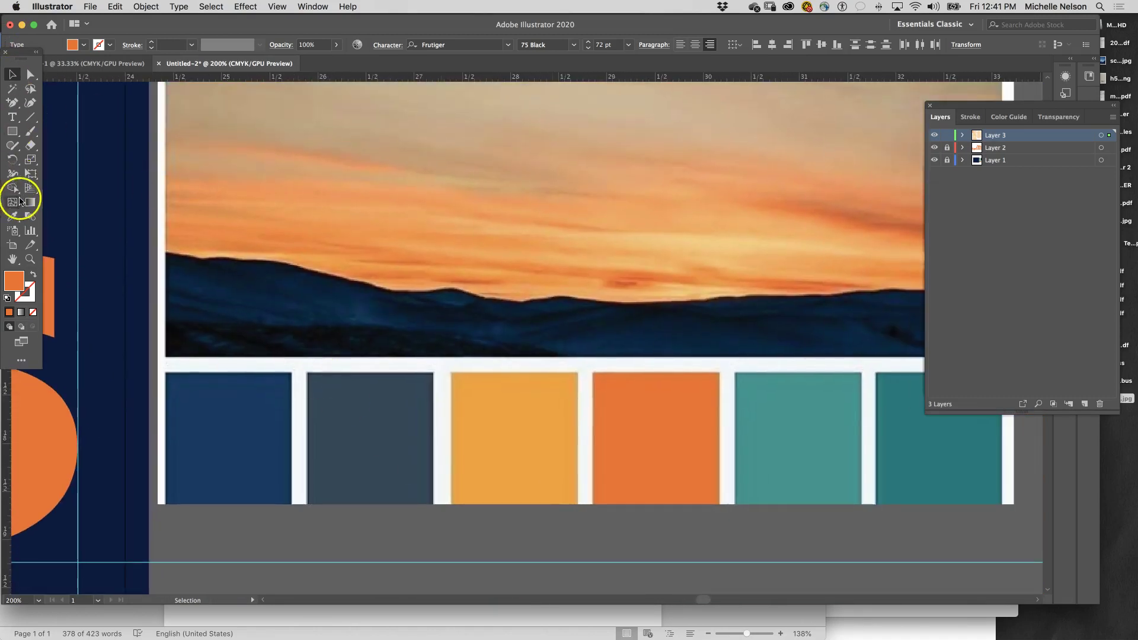
{"action": "left_click", "coordinate": [13, 216]}
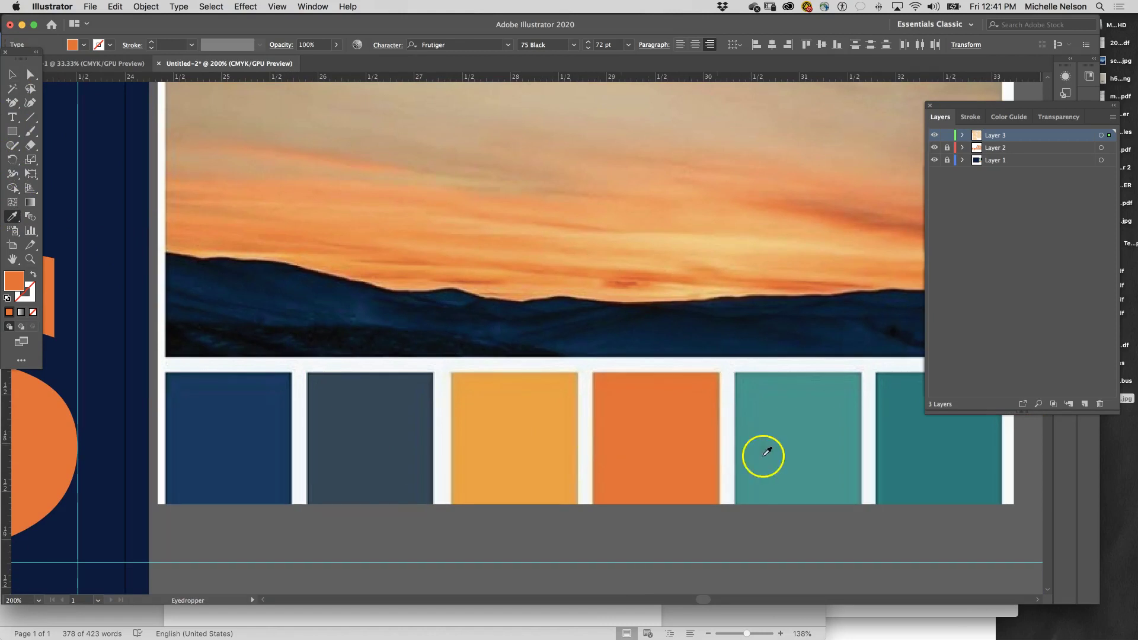
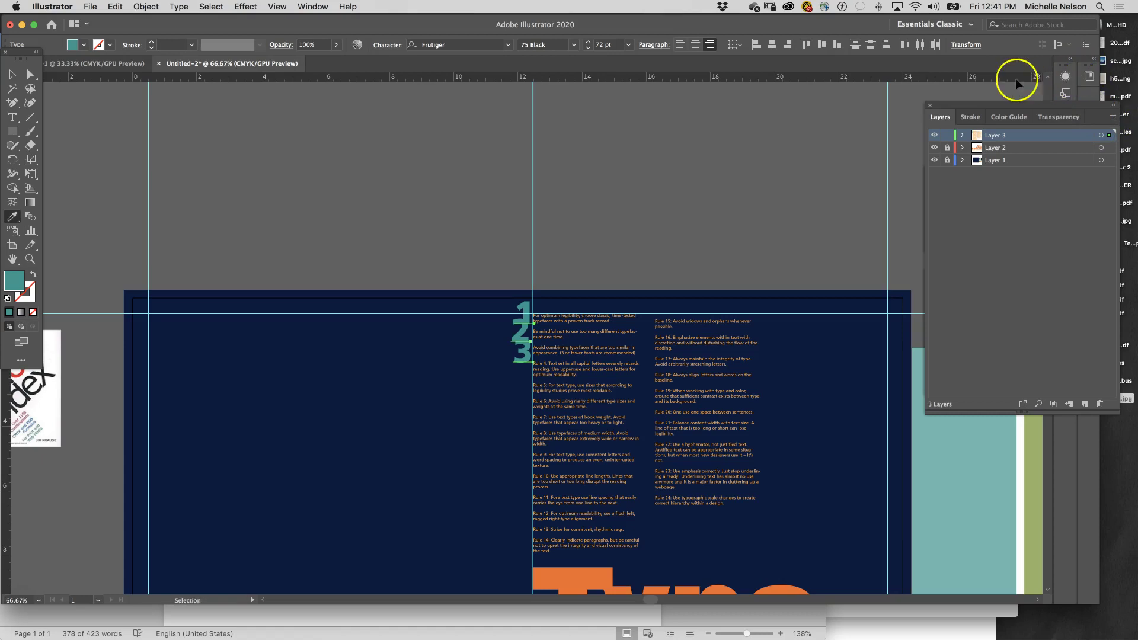
Set the opacity of the three teal numerals to 88%.
{"action": "left_click", "coordinate": [313, 6]}
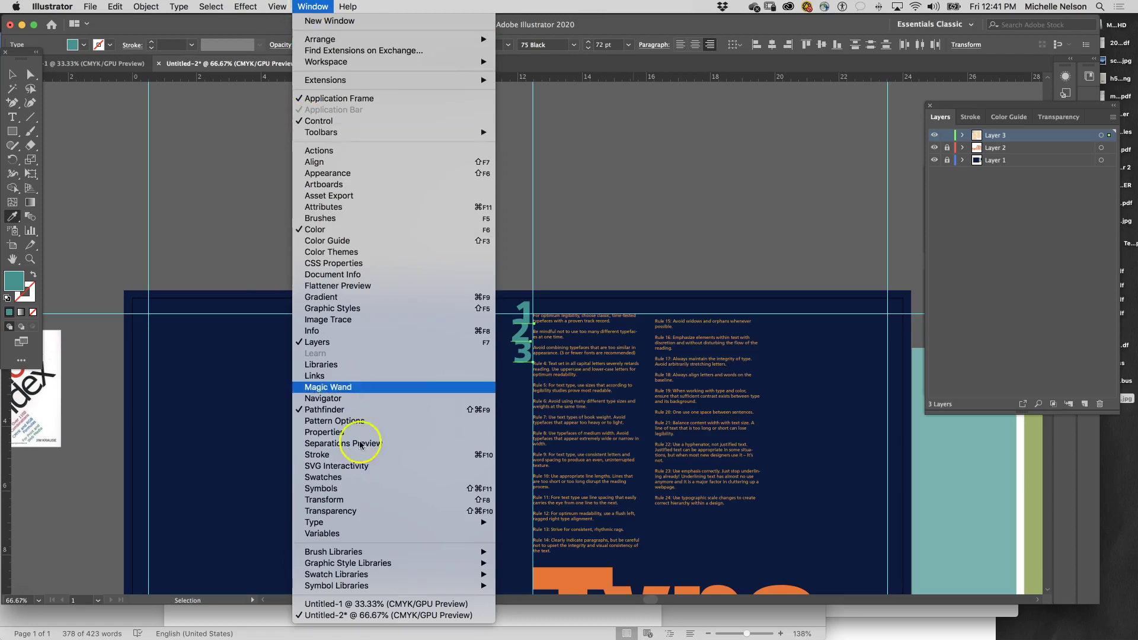
{"action": "left_click", "coordinate": [372, 513]}
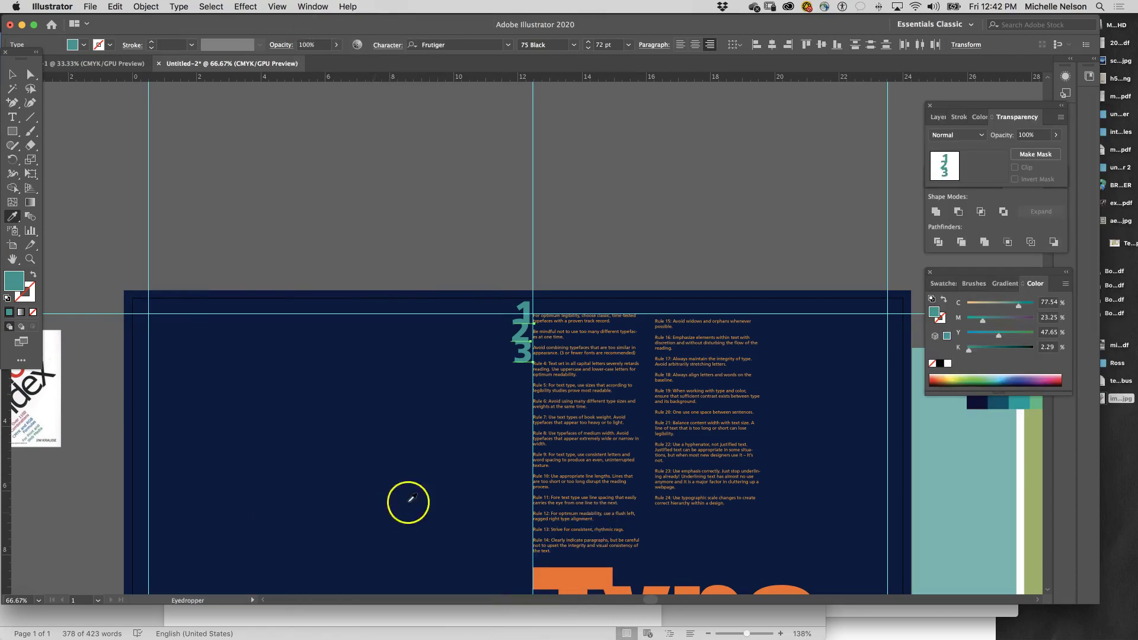
{"action": "left_click", "coordinate": [1055, 137]}
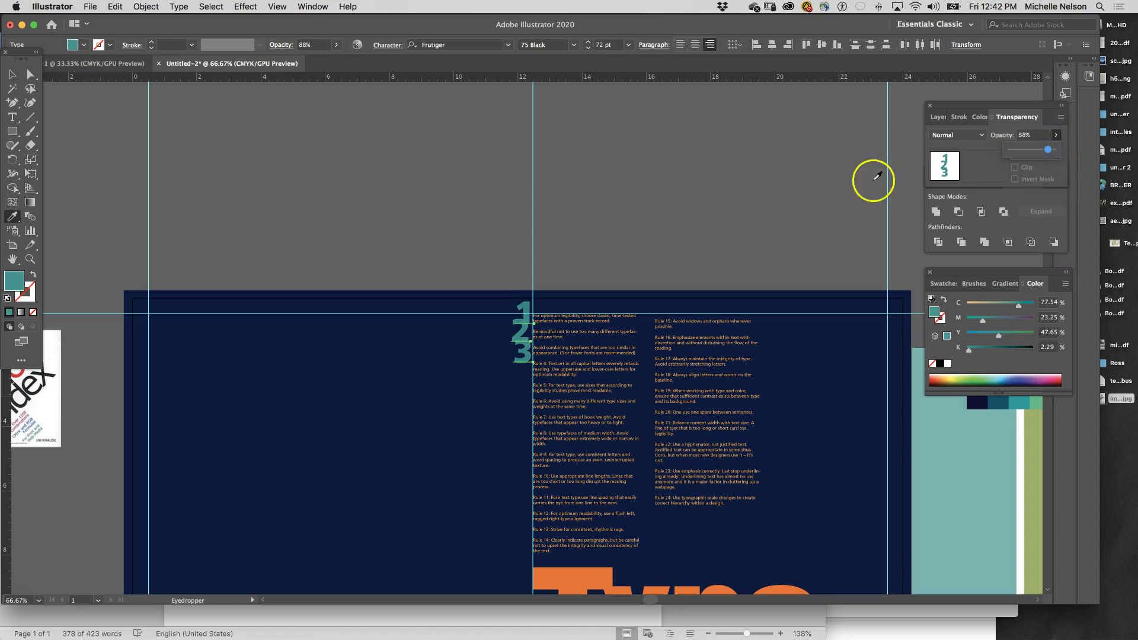
Reposition the numerals 2, 1 and 3 individually so they overlap in a tight vertical stack beside the rules.
{"action": "key", "text": "super+equal"}
{"action": "key", "text": "super+equal"}
{"action": "key", "text": "super+equal"}
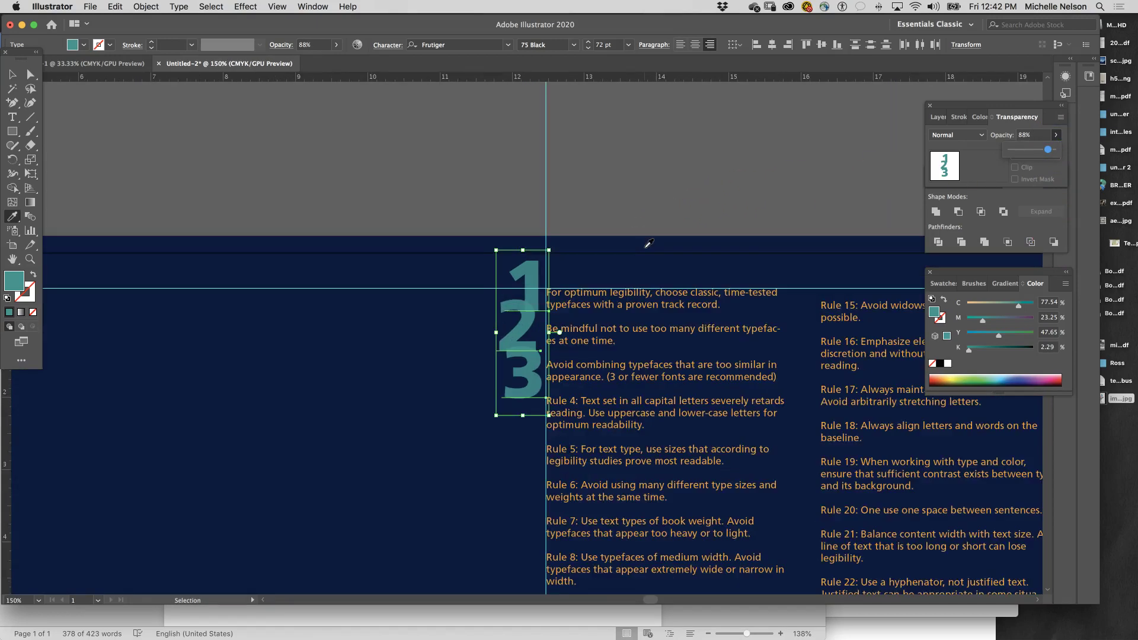
{"action": "left_click", "coordinate": [12, 74]}
{"action": "left_click", "coordinate": [510, 388]}
{"action": "left_click", "coordinate": [459, 359]}
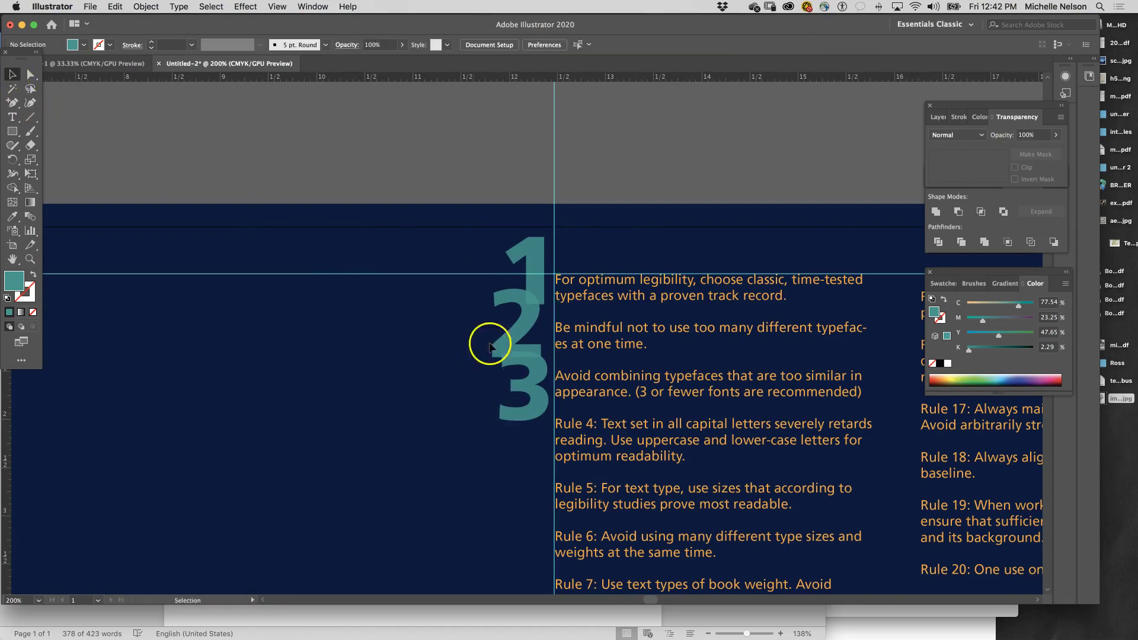
{"action": "left_click_drag", "start_coordinate": [516, 329], "coordinate": [521, 325]}
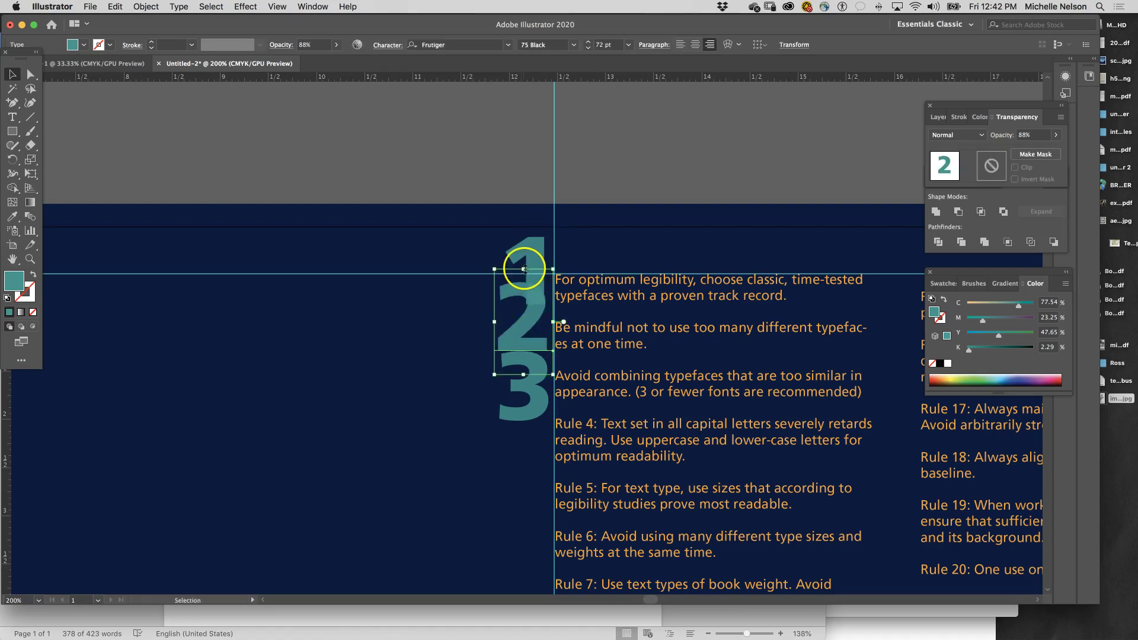
{"action": "left_click_drag", "start_coordinate": [531, 267], "coordinate": [537, 264]}
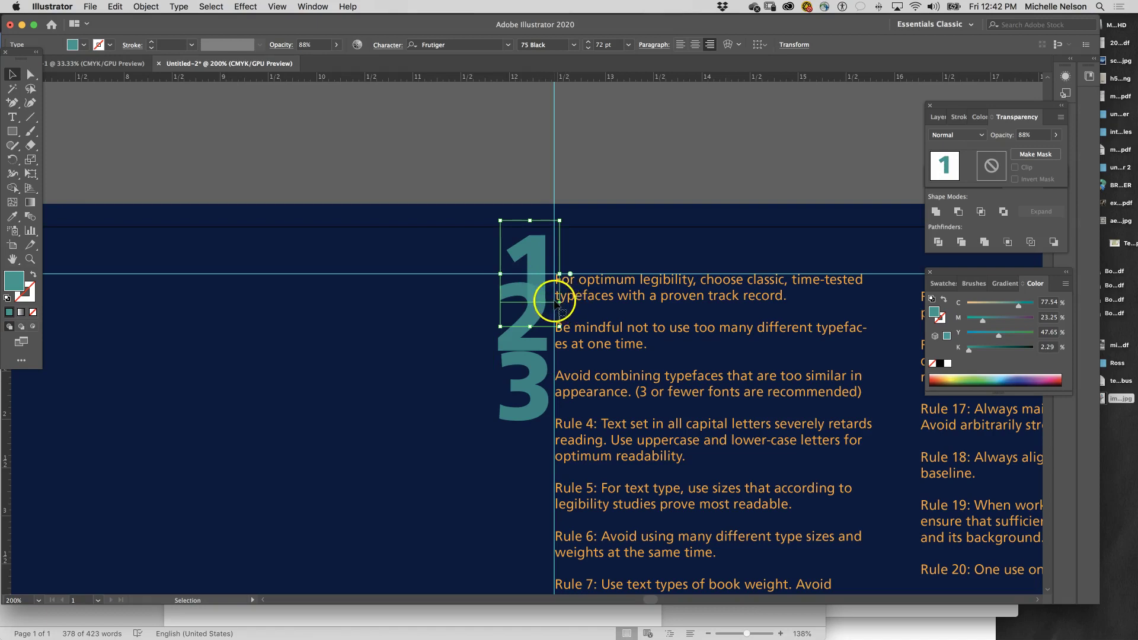
{"action": "left_click_drag", "start_coordinate": [527, 410], "coordinate": [525, 392]}
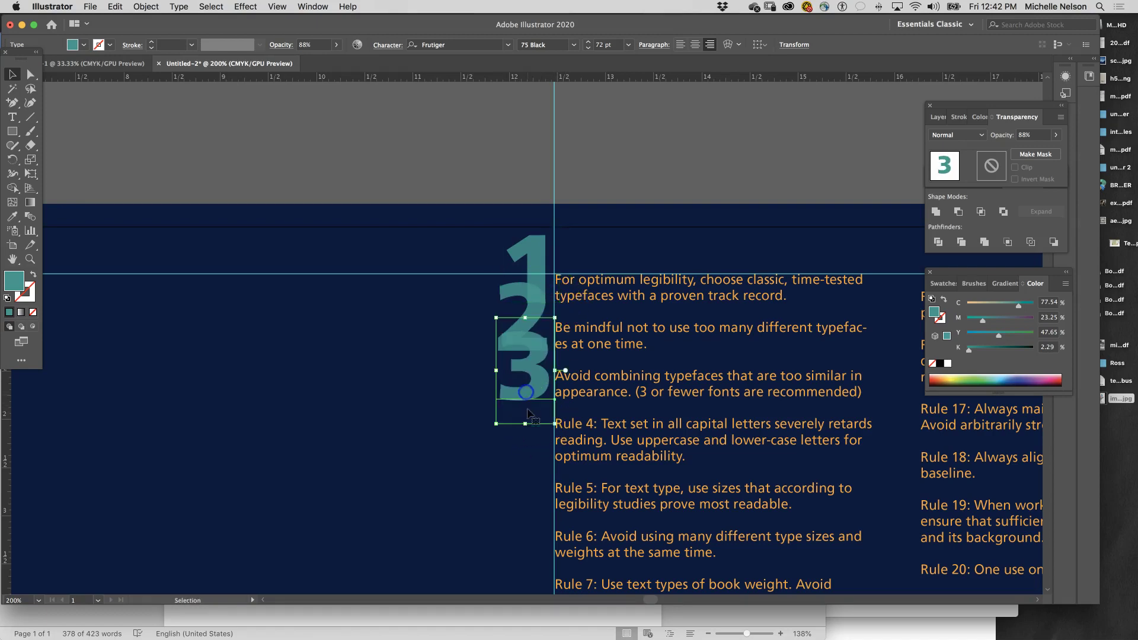
{"action": "left_click", "coordinate": [501, 449]}
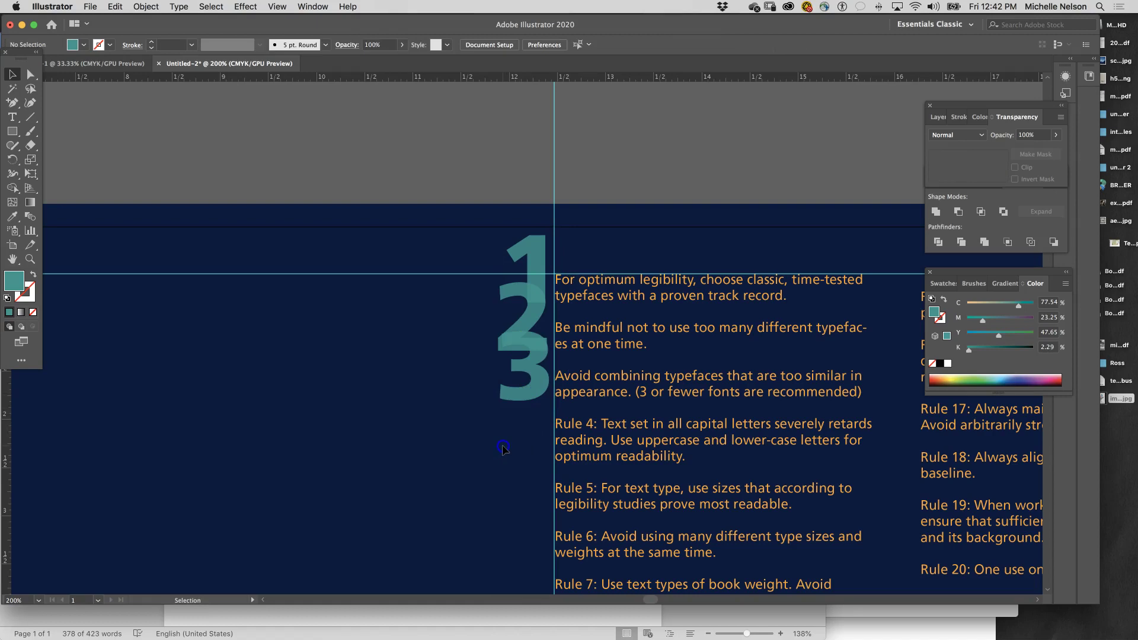
Nudge the number 3 slightly left, away from the rules column.
{"action": "left_click", "coordinate": [534, 394]}
{"action": "key", "text": "Left"}
{"action": "key", "text": "Left"}
{"action": "key", "text": "Left"}
{"action": "key", "text": "Left"}
{"action": "key", "text": "Left"}
{"action": "key", "text": "Left"}
{"action": "key", "text": "Left"}
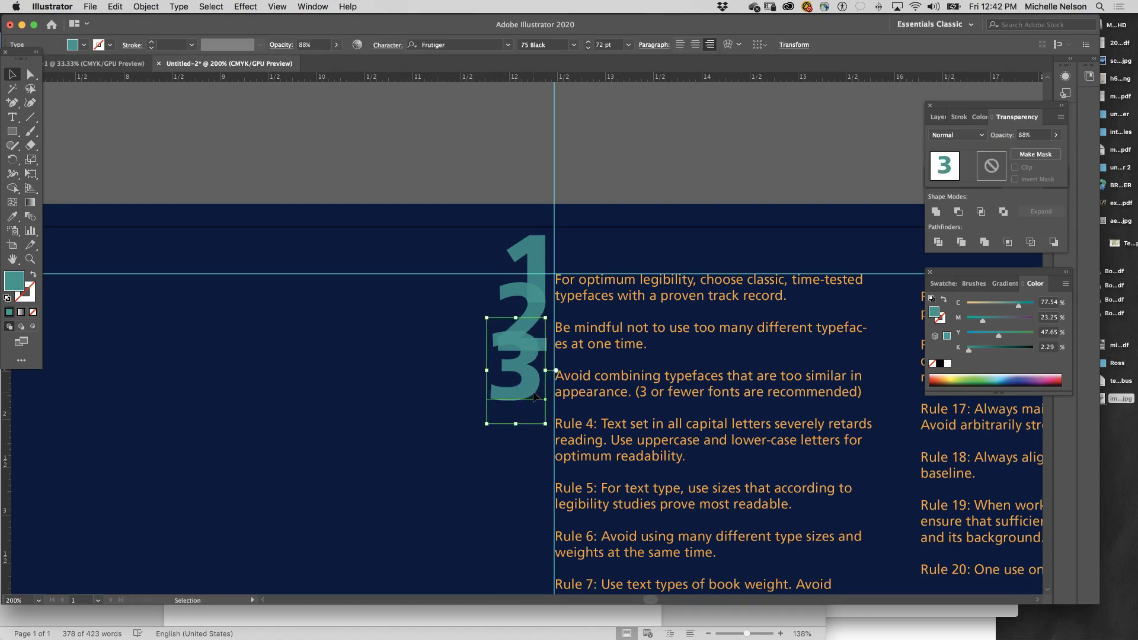
Nudge the number 1 slightly left so it clears the column guide.
{"action": "left_click", "coordinate": [530, 268]}
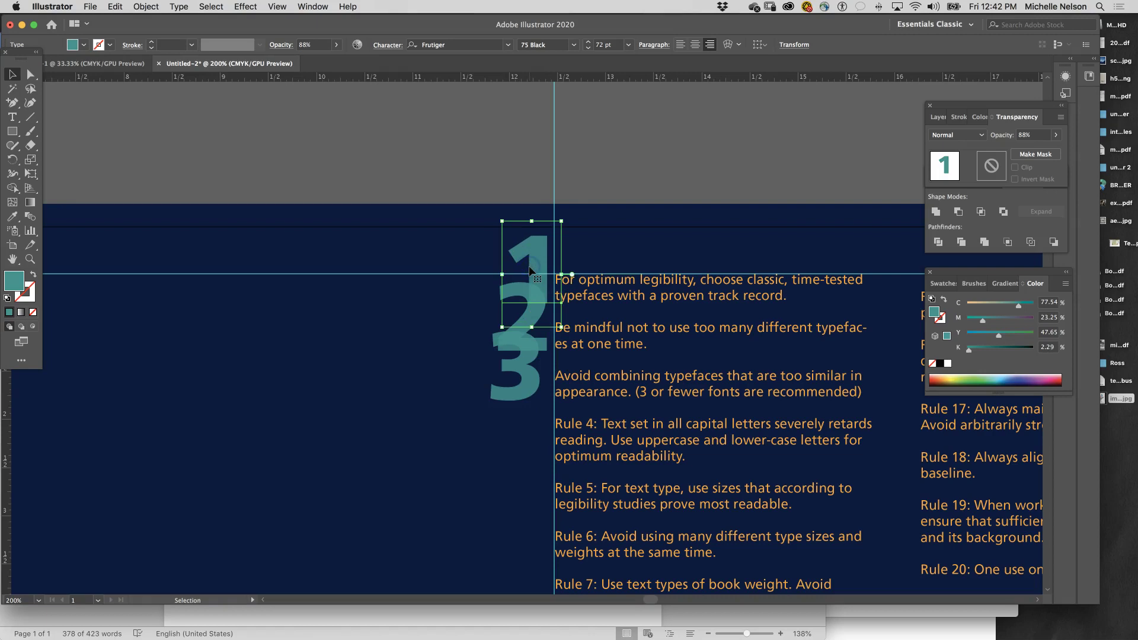
{"action": "key", "text": "Left"}
{"action": "key", "text": "Left"}
{"action": "key", "text": "Left"}
{"action": "key", "text": "Left"}
{"action": "key", "text": "Left"}
{"action": "key", "text": "Left"}
{"action": "key", "text": "Left"}
{"action": "key", "text": "Left"}
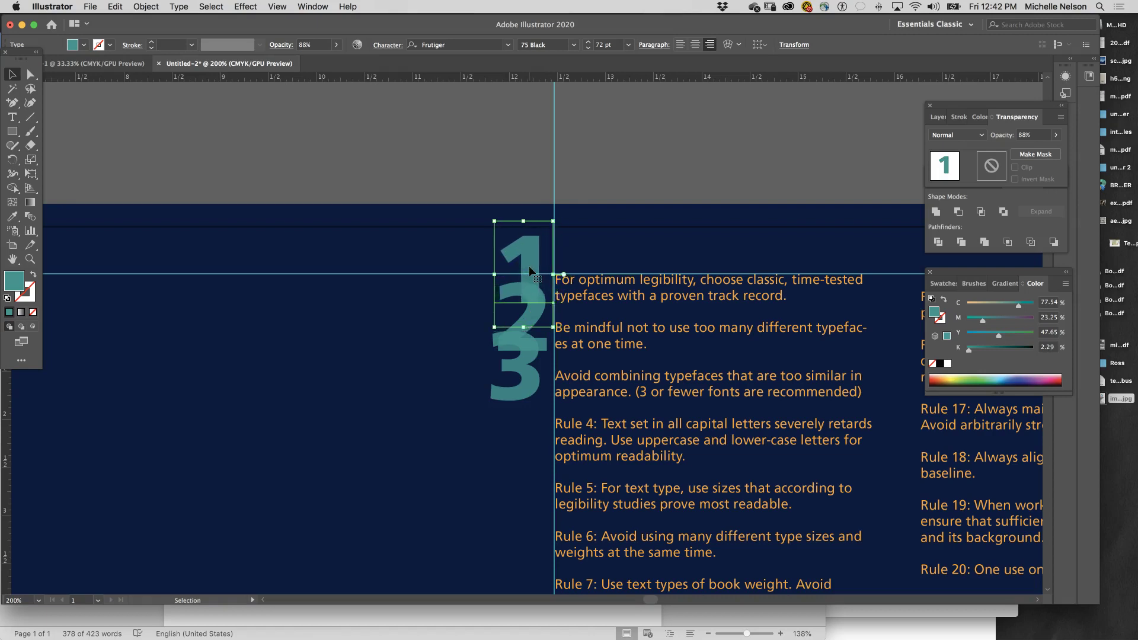
Duplicate the number 2, change the copy to 4, and place it beside the fourth rule, overlapping the 3.
{"action": "left_click_drag", "start_coordinate": [521, 268], "coordinate": [409, 390]}
{"action": "key", "text": "t"}
{"action": "left_click_drag", "start_coordinate": [392, 451], "coordinate": [420, 445]}
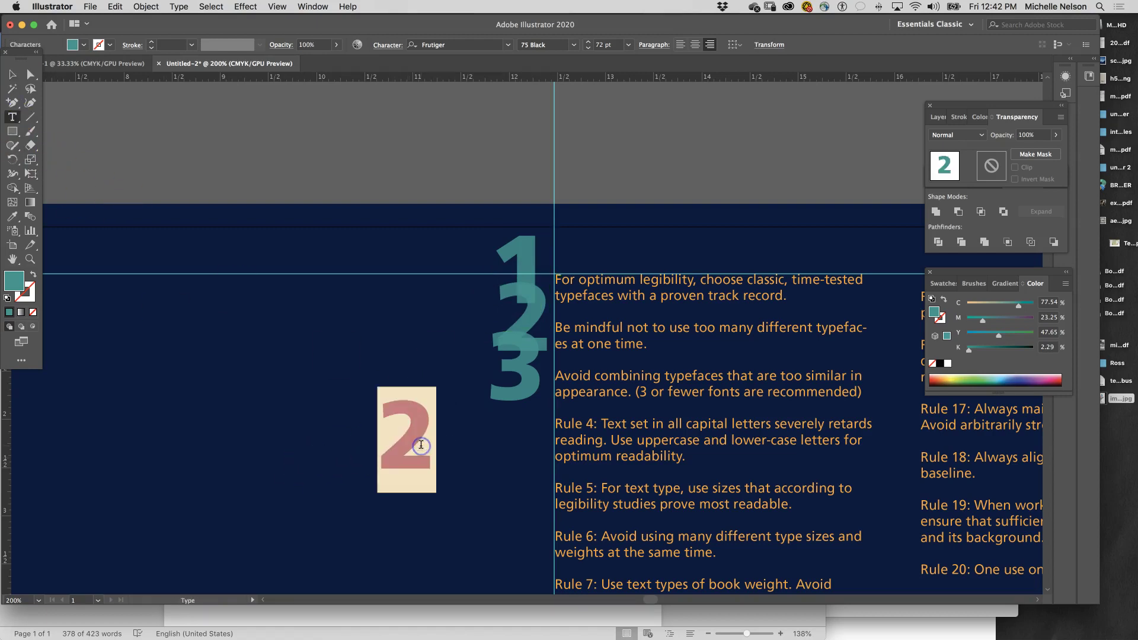
{"action": "type", "text": "4"}
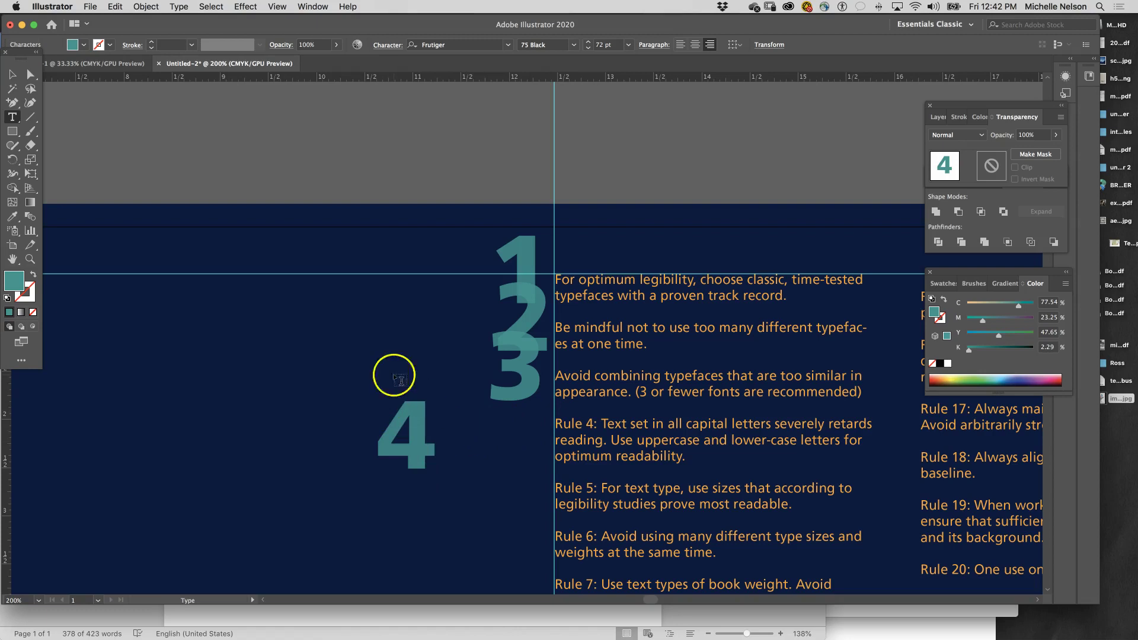
{"action": "left_click", "coordinate": [12, 74]}
{"action": "left_click_drag", "start_coordinate": [432, 457], "coordinate": [535, 449]}
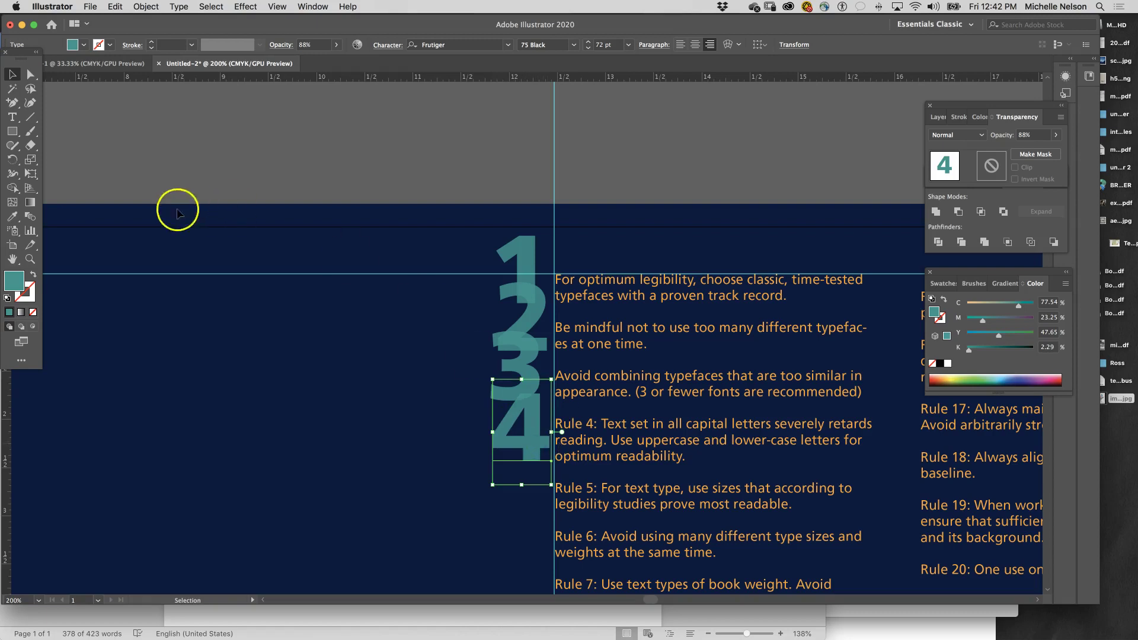
Delete the "Rule 4:" label from the start of the fourth rule.
{"action": "left_click", "coordinate": [12, 116]}
{"action": "double_click", "coordinate": [587, 423]}
{"action": "key", "text": "BackSpace"}
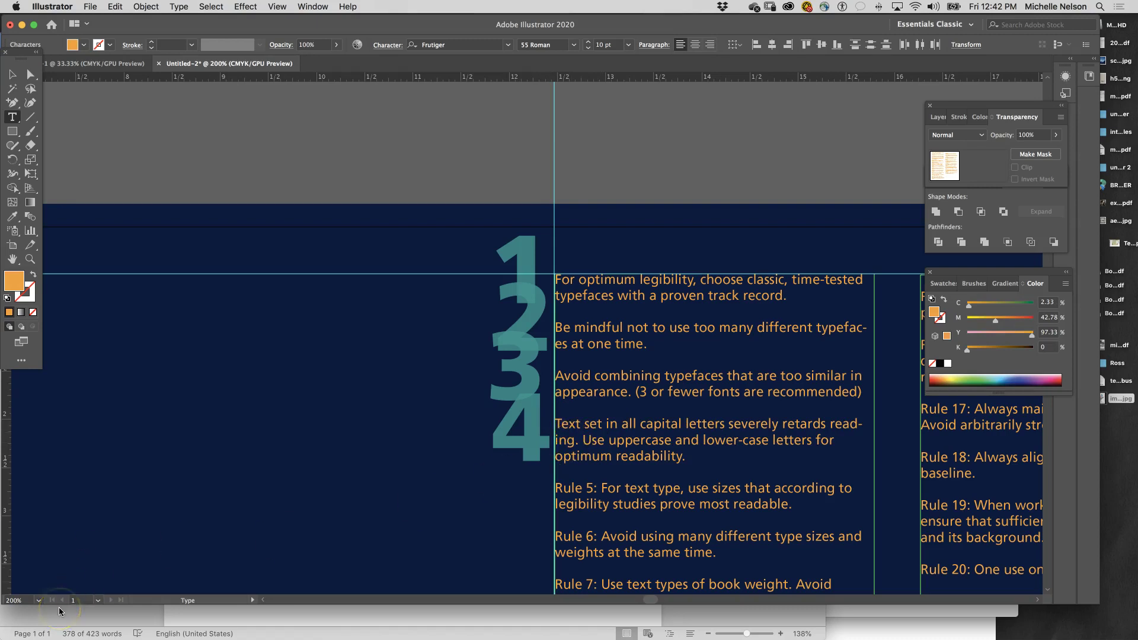
{"action": "left_click", "coordinate": [22, 597]}
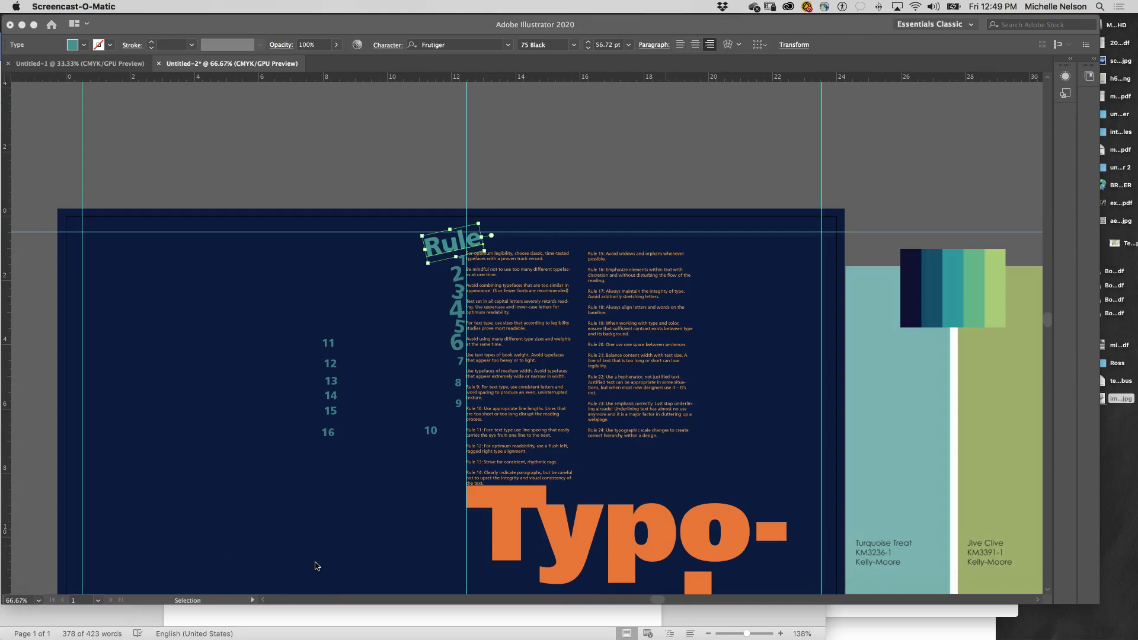
Shorten the first rules column from its bottom edge so that Rule 14 flows into the second column.
{"action": "left_click", "coordinate": [330, 458]}
{"action": "key", "text": "super+equal"}
{"action": "key", "text": "super+equal"}
{"action": "key", "text": "super+equal"}
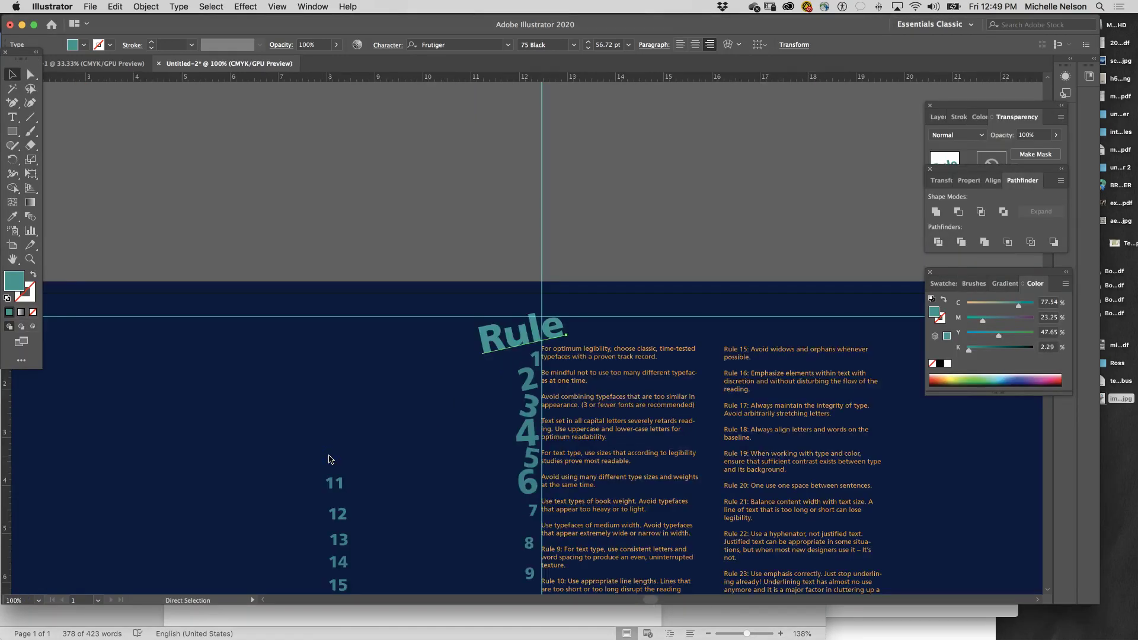
{"action": "left_click", "coordinate": [342, 457]}
{"action": "scroll", "coordinate": [341, 456], "scroll_direction": "down", "scroll_amount": 10}
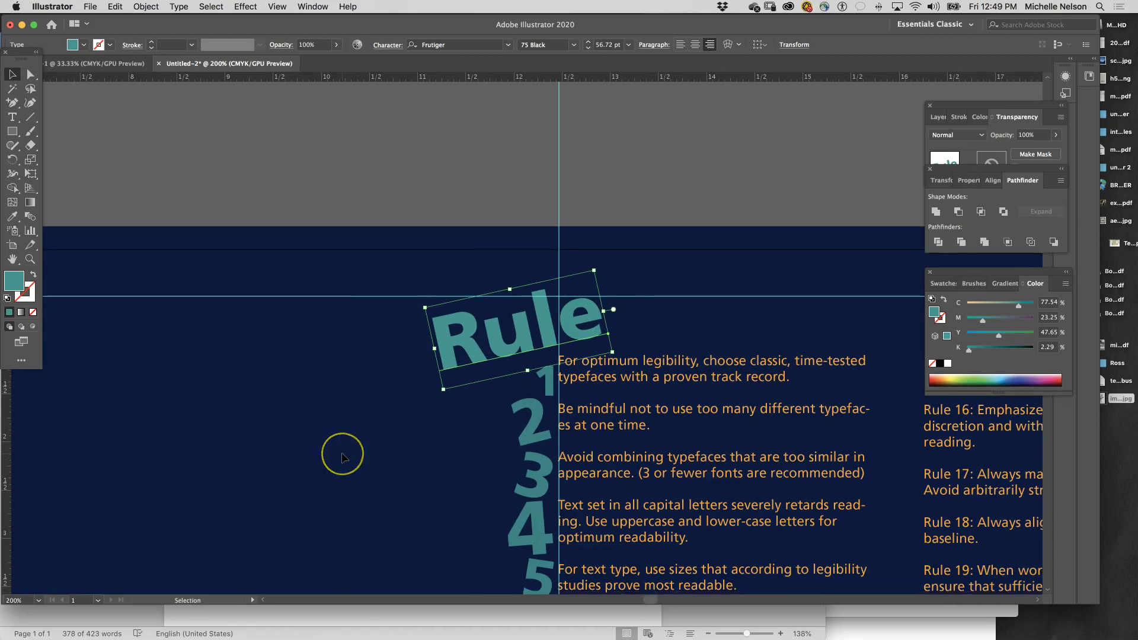
{"action": "scroll", "coordinate": [334, 456], "scroll_direction": "down", "scroll_amount": 10}
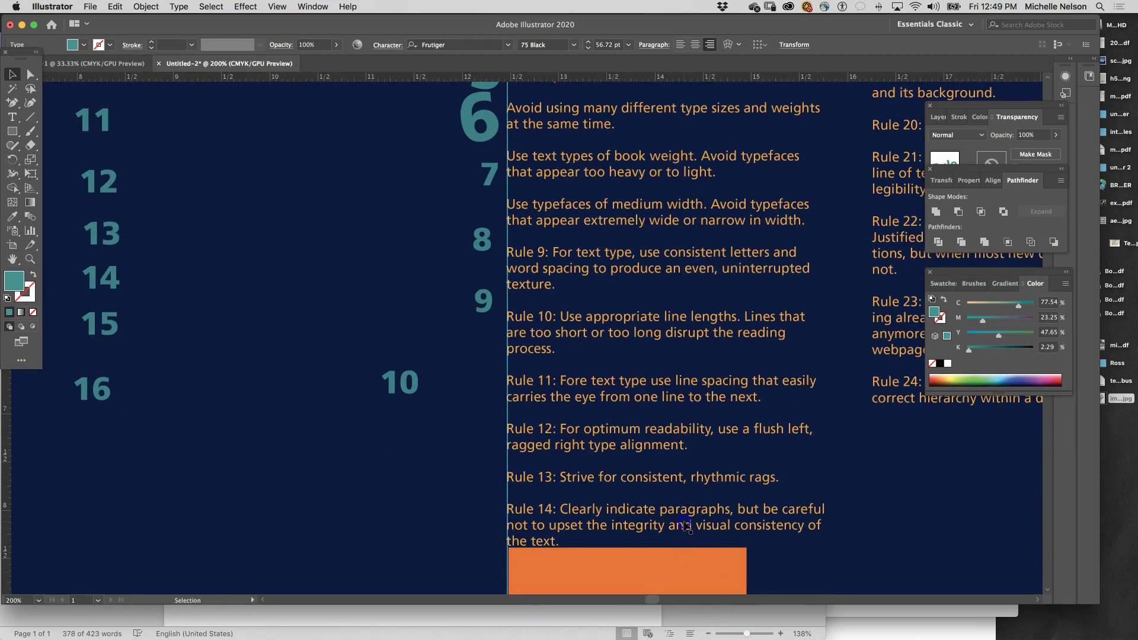
{"action": "left_click", "coordinate": [686, 525]}
{"action": "left_click_drag", "start_coordinate": [667, 550], "coordinate": [667, 503]}
{"action": "scroll", "coordinate": [667, 502], "scroll_direction": "up", "scroll_amount": 10}
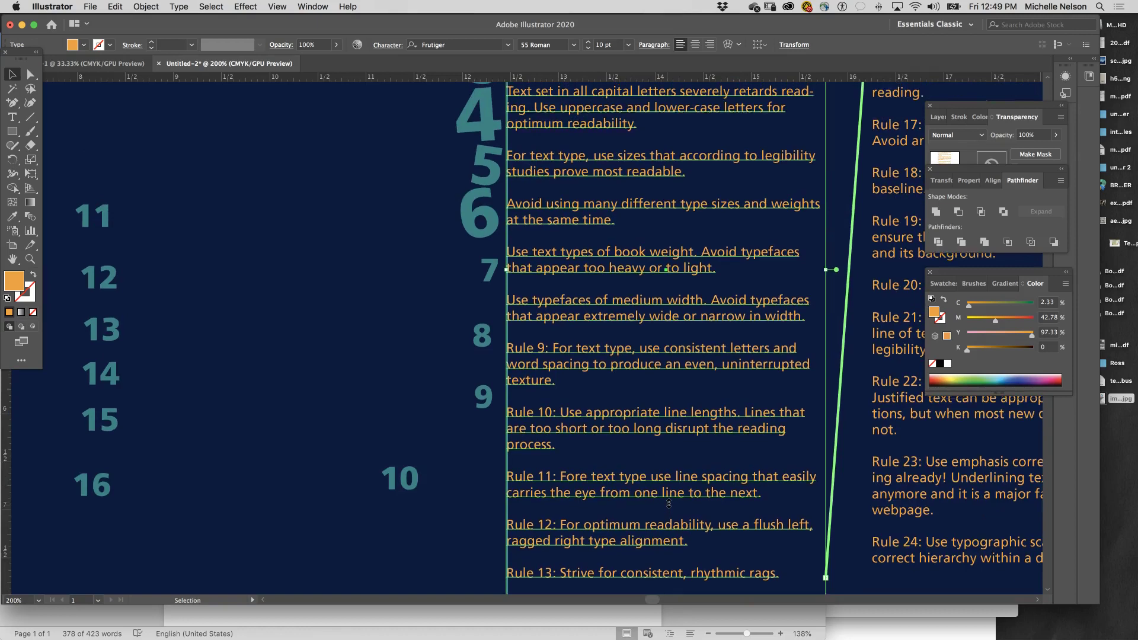
Nudge the numbers 1 through 4 so they stack closely under the word "Rule" and sit against the column guide.
{"action": "scroll", "coordinate": [669, 501], "scroll_direction": "up", "scroll_amount": 4}
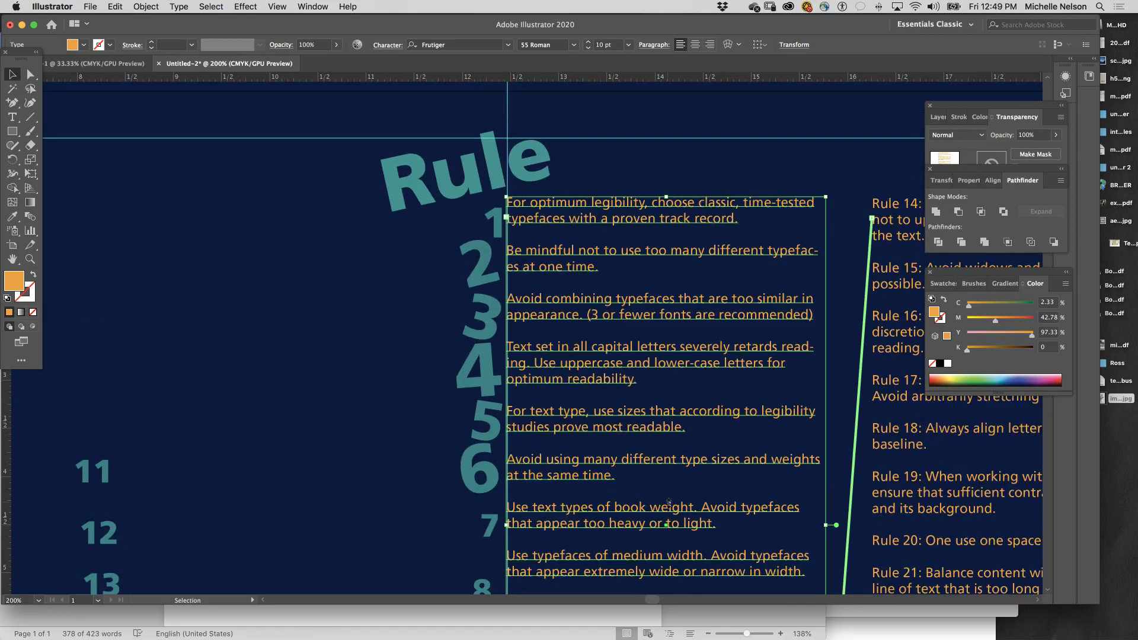
{"action": "left_click", "coordinate": [465, 238]}
{"action": "left_click", "coordinate": [502, 222]}
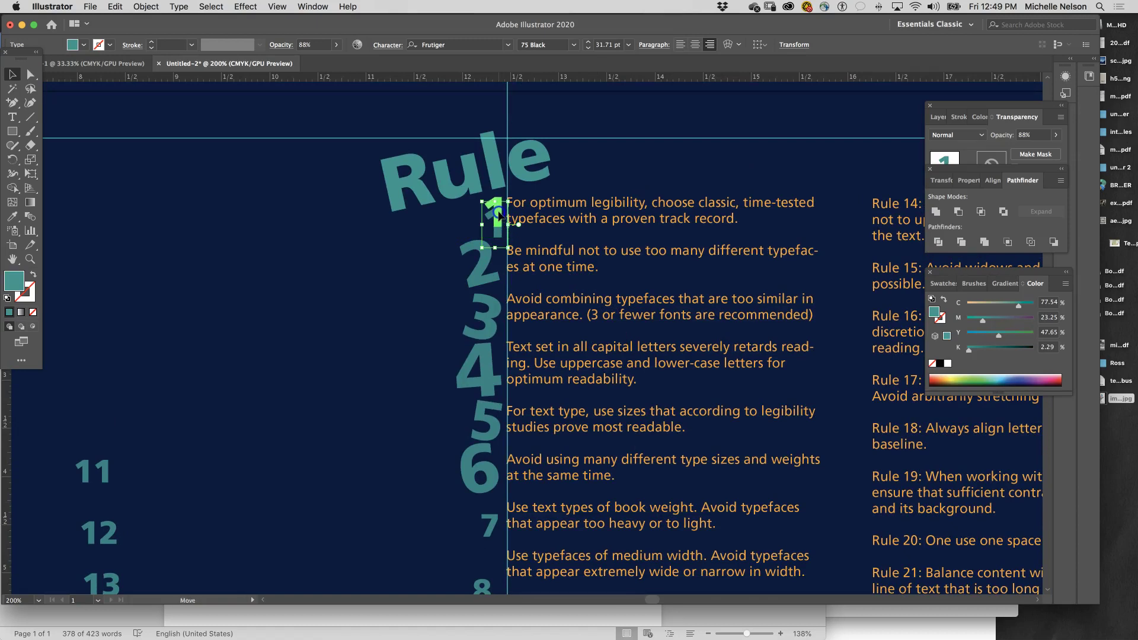
{"action": "left_click_drag", "start_coordinate": [499, 214], "coordinate": [499, 203]}
{"action": "left_click", "coordinate": [485, 254]}
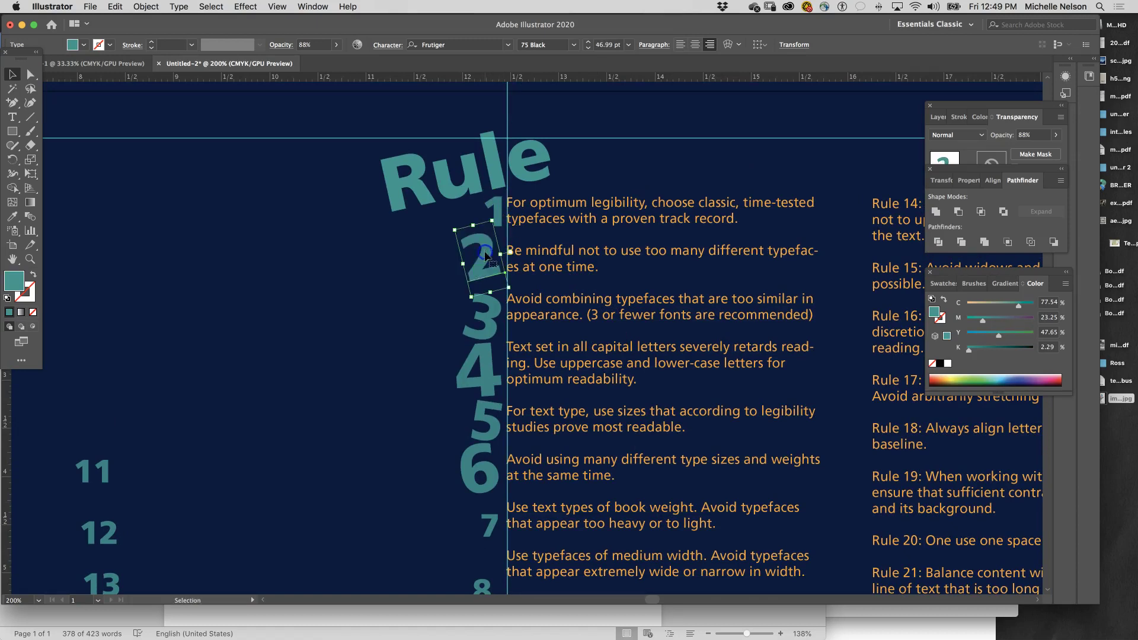
{"action": "left_click", "coordinate": [487, 308]}
{"action": "left_click_drag", "start_coordinate": [483, 358], "coordinate": [486, 354]}
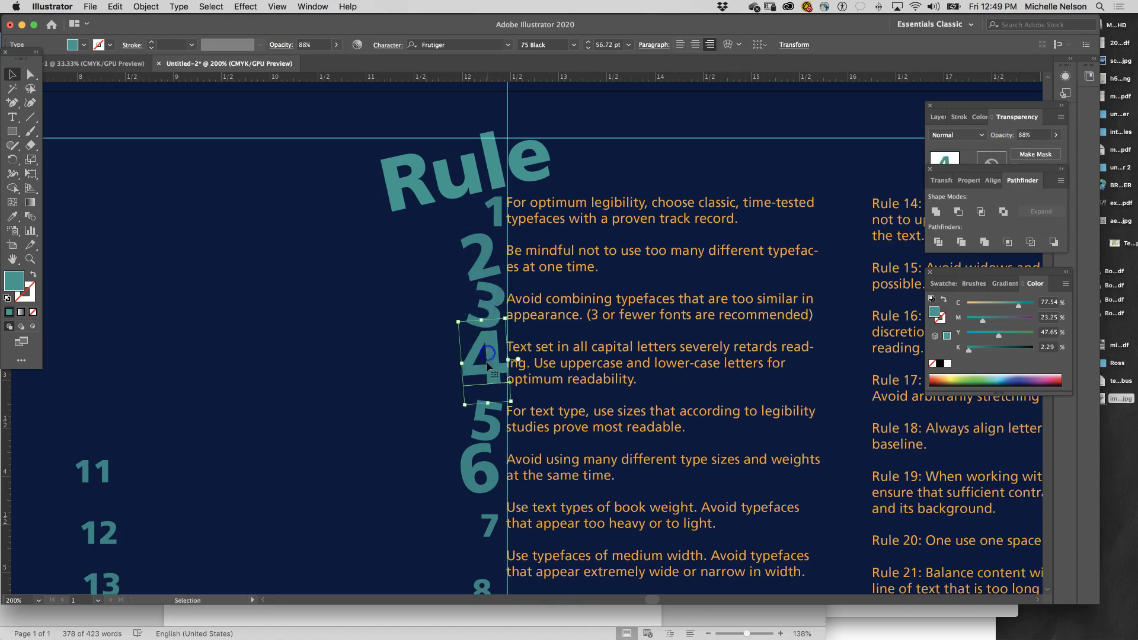
Enlarge the number 5 to about 46 pt and shift the 6 so both sit against the column guide.
{"action": "left_click", "coordinate": [483, 417]}
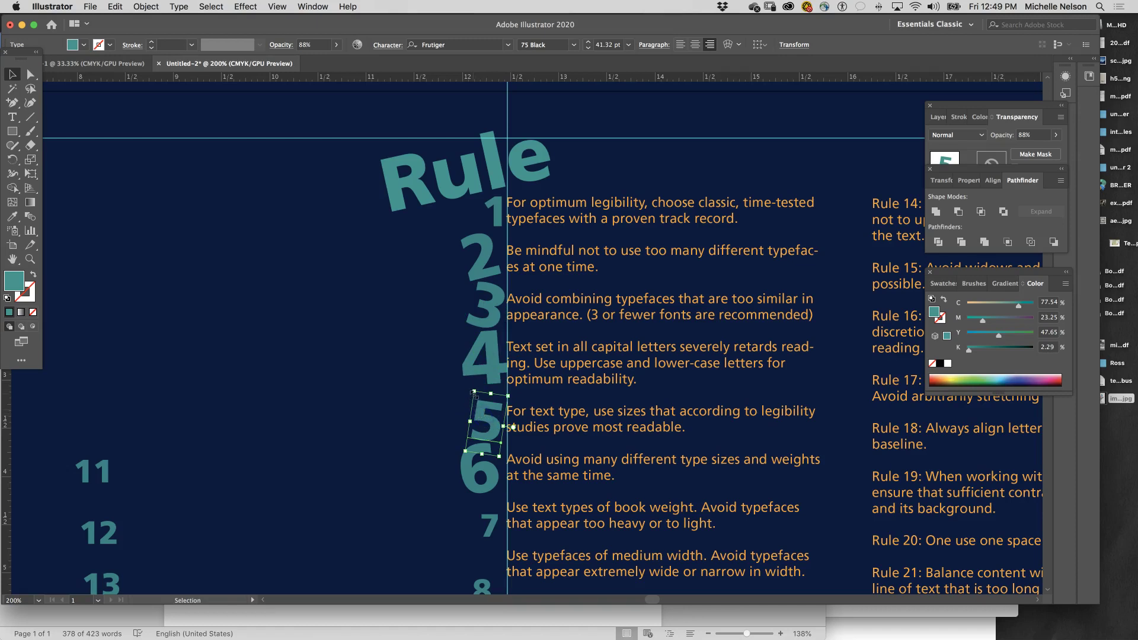
{"action": "left_click_drag", "start_coordinate": [473, 393], "coordinate": [463, 377]}
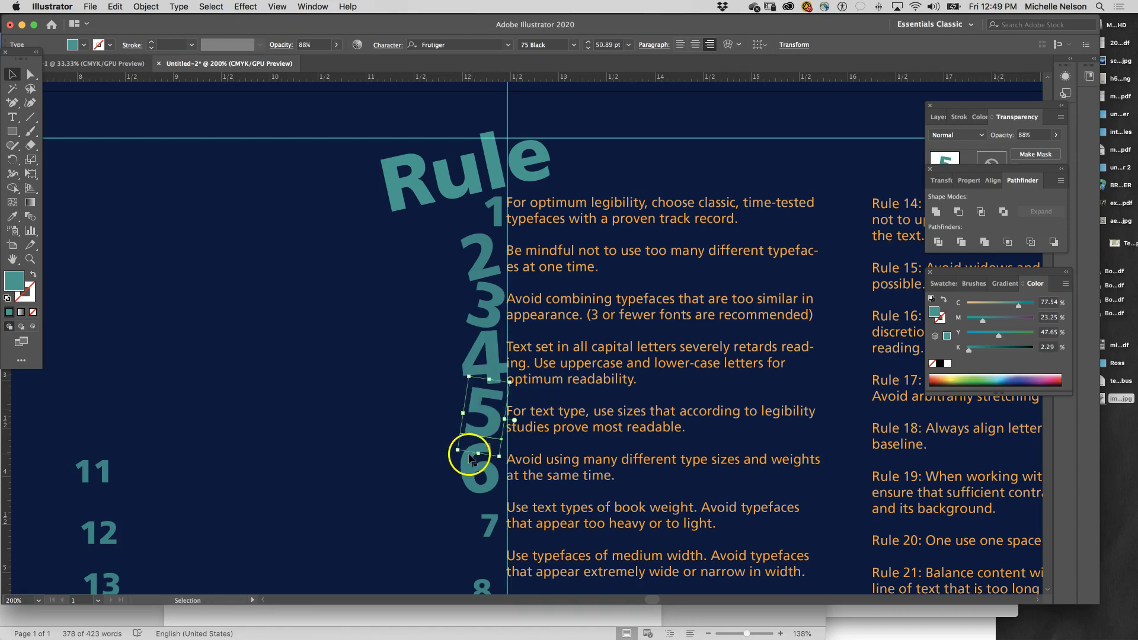
{"action": "left_click", "coordinate": [477, 490]}
{"action": "left_click_drag", "start_coordinate": [502, 508], "coordinate": [512, 508]}
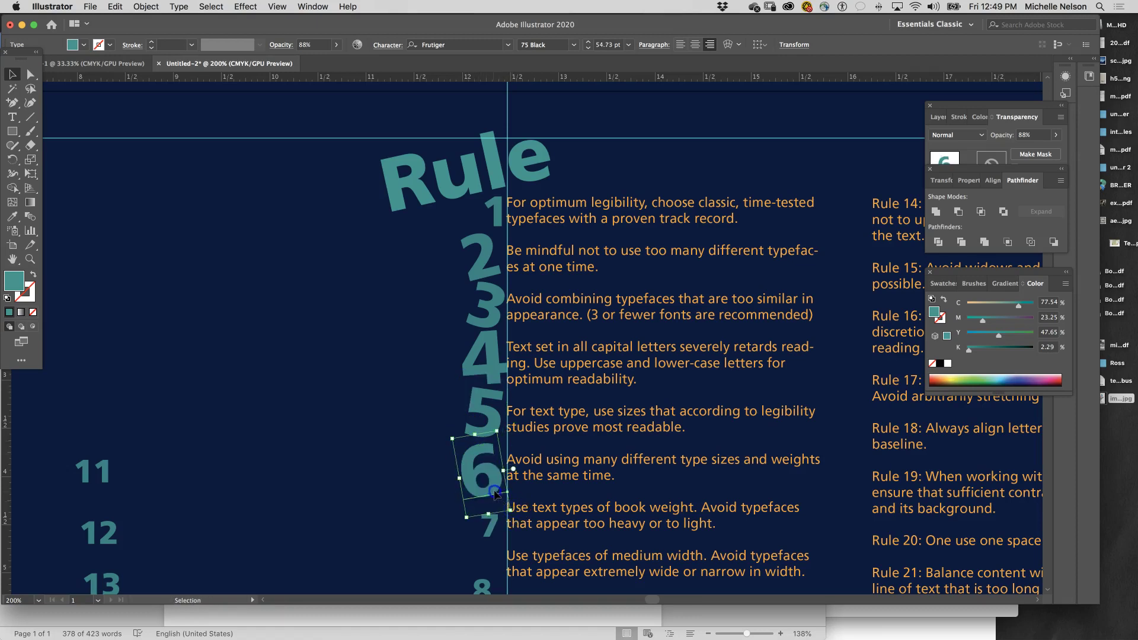
{"action": "left_click", "coordinate": [487, 413]}
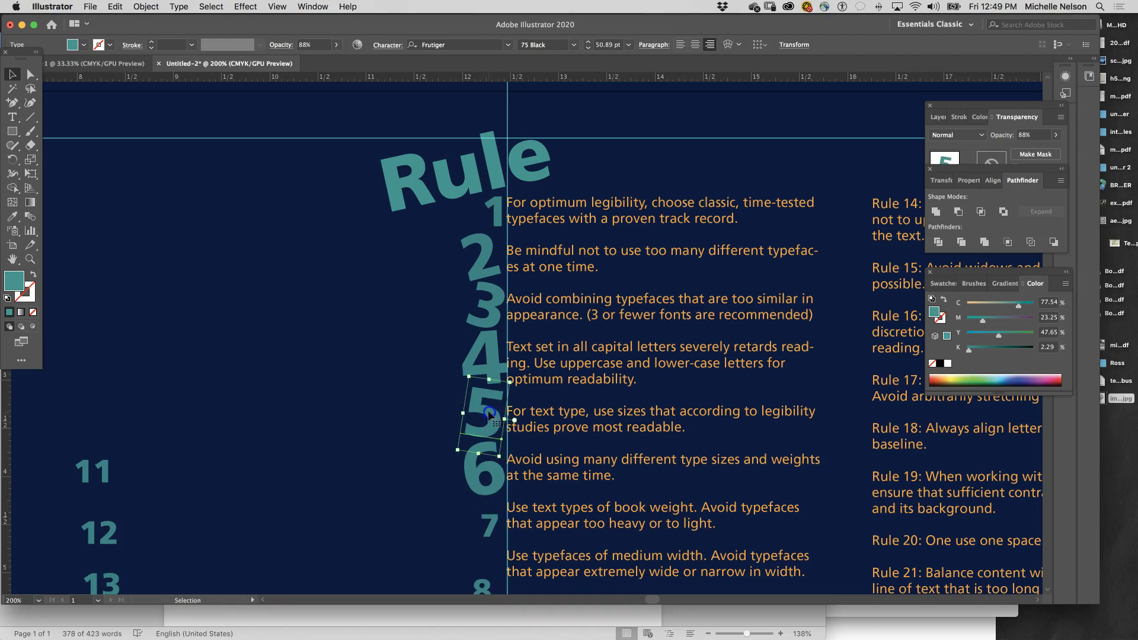
{"action": "left_click_drag", "start_coordinate": [468, 376], "coordinate": [471, 385]}
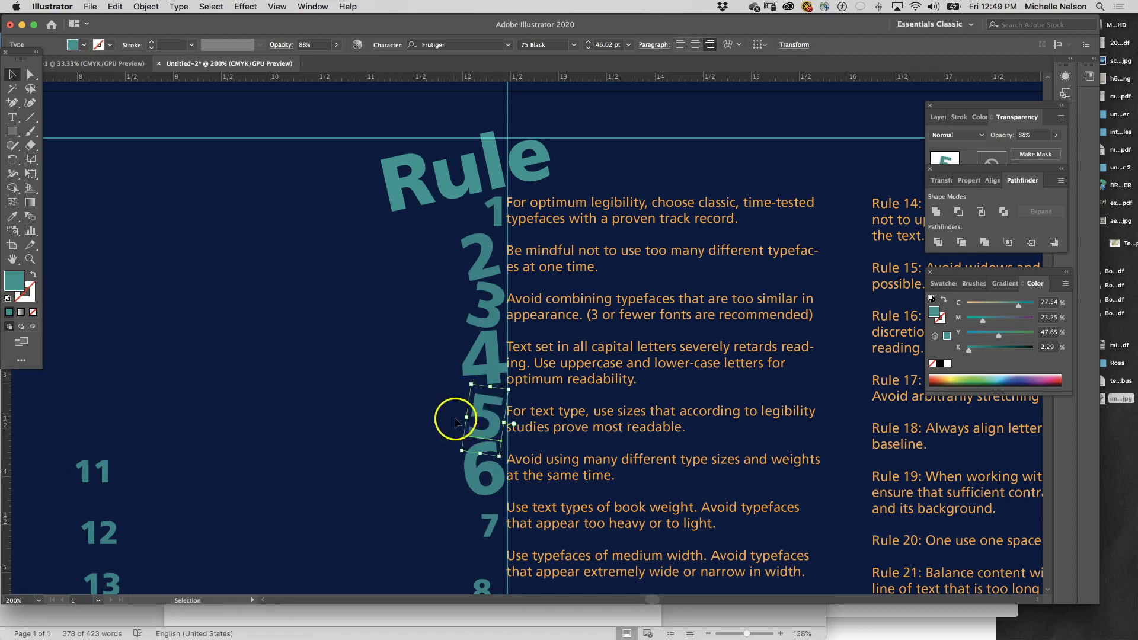
{"action": "left_click_drag", "start_coordinate": [479, 436], "coordinate": [479, 434]}
Shrink the number 3 to about 34.5 pt and fit it between the 2 and the 4.
{"action": "left_click", "coordinate": [487, 324]}
{"action": "left_click_drag", "start_coordinate": [480, 271], "coordinate": [470, 326]}
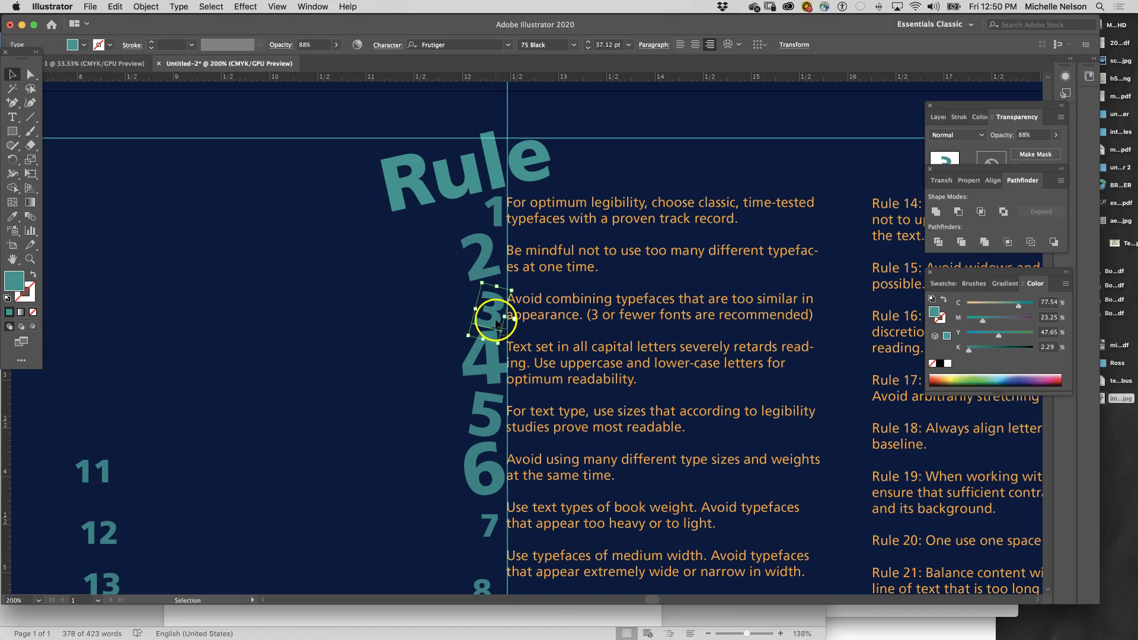
{"action": "left_click_drag", "start_coordinate": [490, 279], "coordinate": [494, 311]}
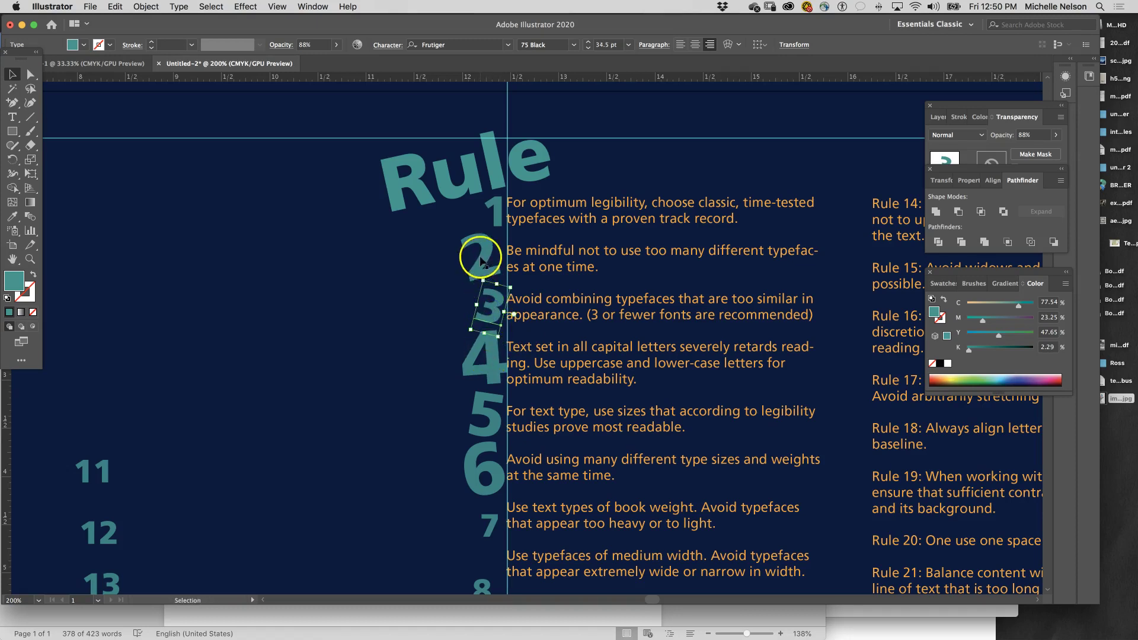
Make the number 5 smaller and the 6 larger, keeping them stacked tightly beneath the 4.
{"action": "left_click", "coordinate": [483, 417]}
{"action": "mouse_move", "coordinate": [456, 444]}
{"action": "left_mouse_down"}
{"action": "mouse_move", "coordinate": [469, 437]}
{"action": "mouse_move", "coordinate": [450, 430]}
{"action": "left_mouse_up"}
{"action": "left_click", "coordinate": [466, 449]}
{"action": "left_click", "coordinate": [487, 362]}
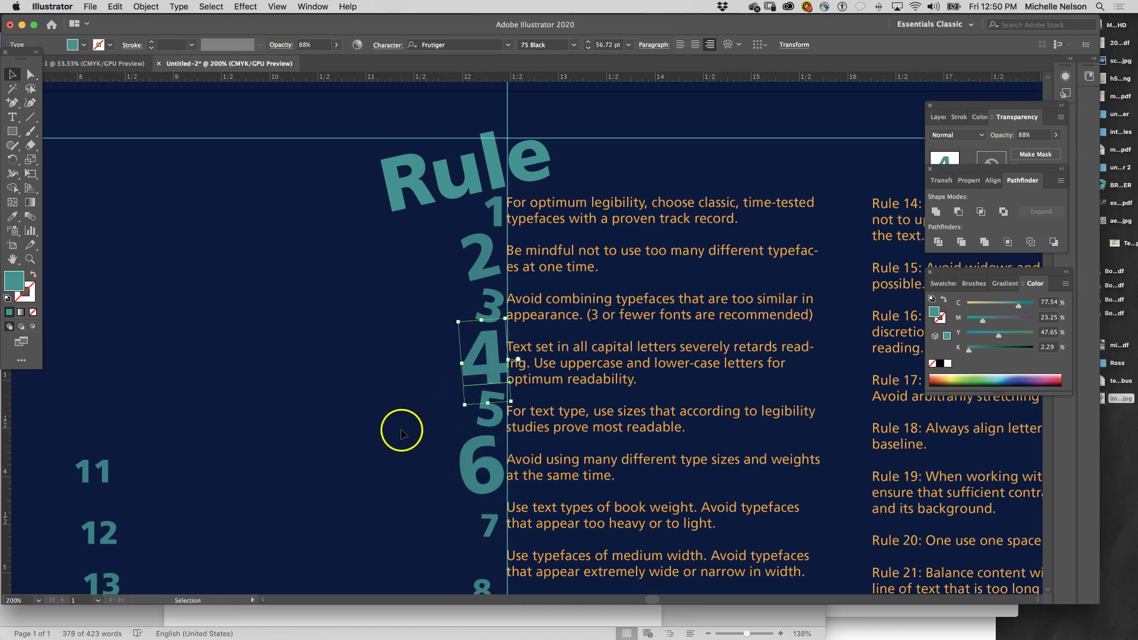
Tilt the number 7 clockwise under the 6, then enlarge the 8 to about 56 pt and tilt it counterclockwise beneath the 7.
{"action": "scroll", "coordinate": [401, 444], "scroll_direction": "down", "scroll_amount": 3}
{"action": "left_click", "coordinate": [486, 458]}
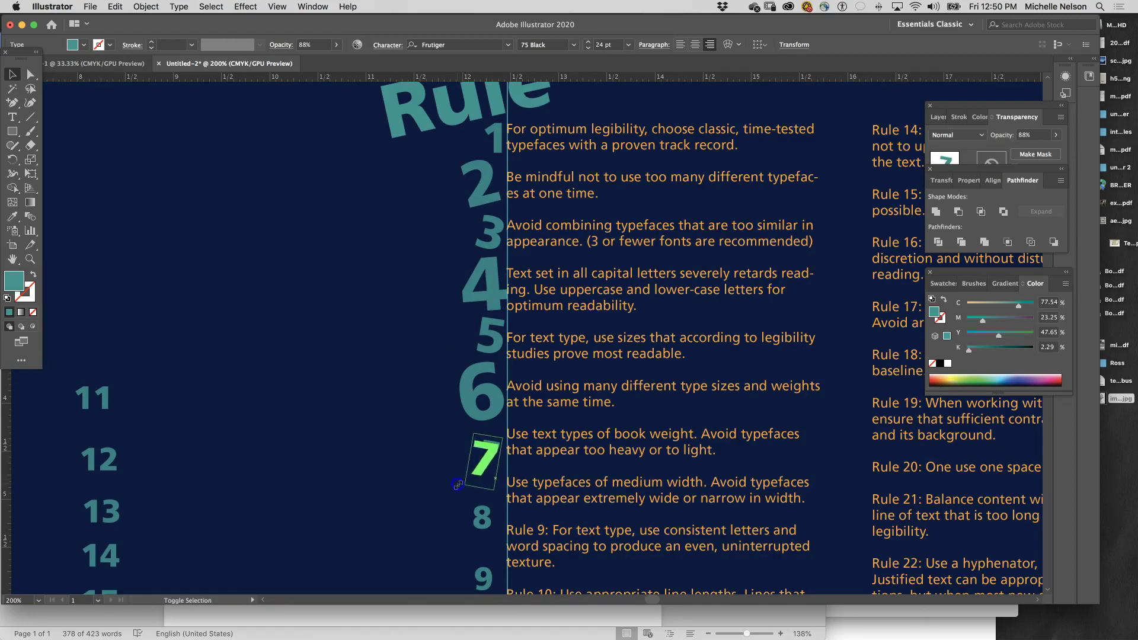
{"action": "left_click_drag", "start_coordinate": [483, 470], "coordinate": [496, 444]}
{"action": "left_click", "coordinate": [482, 517]}
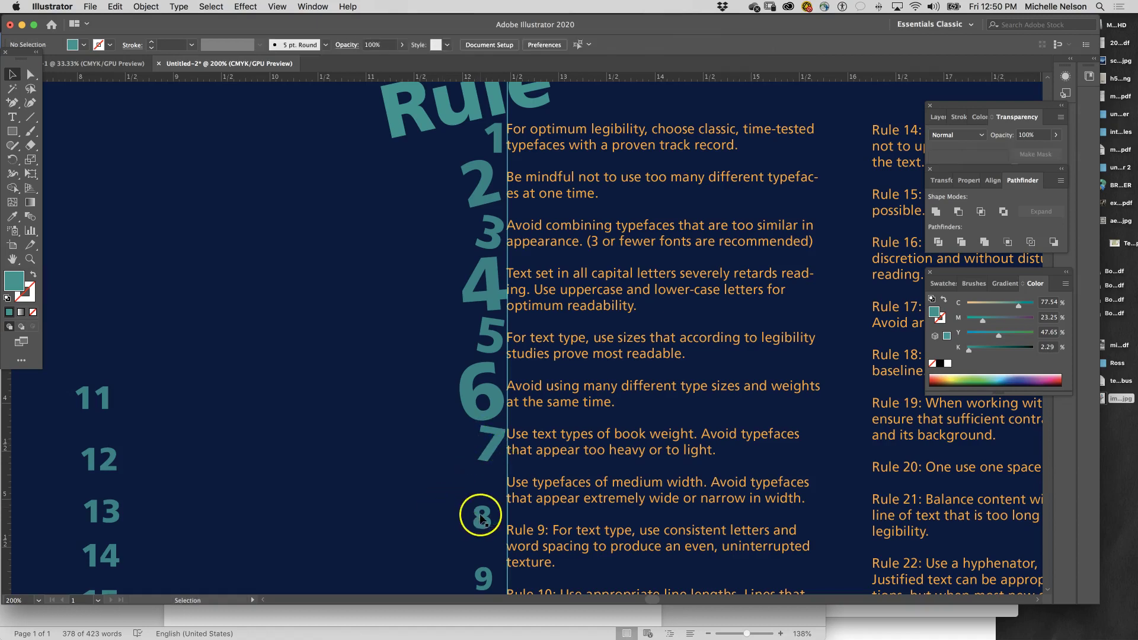
{"action": "left_click_drag", "start_coordinate": [493, 540], "coordinate": [471, 486]}
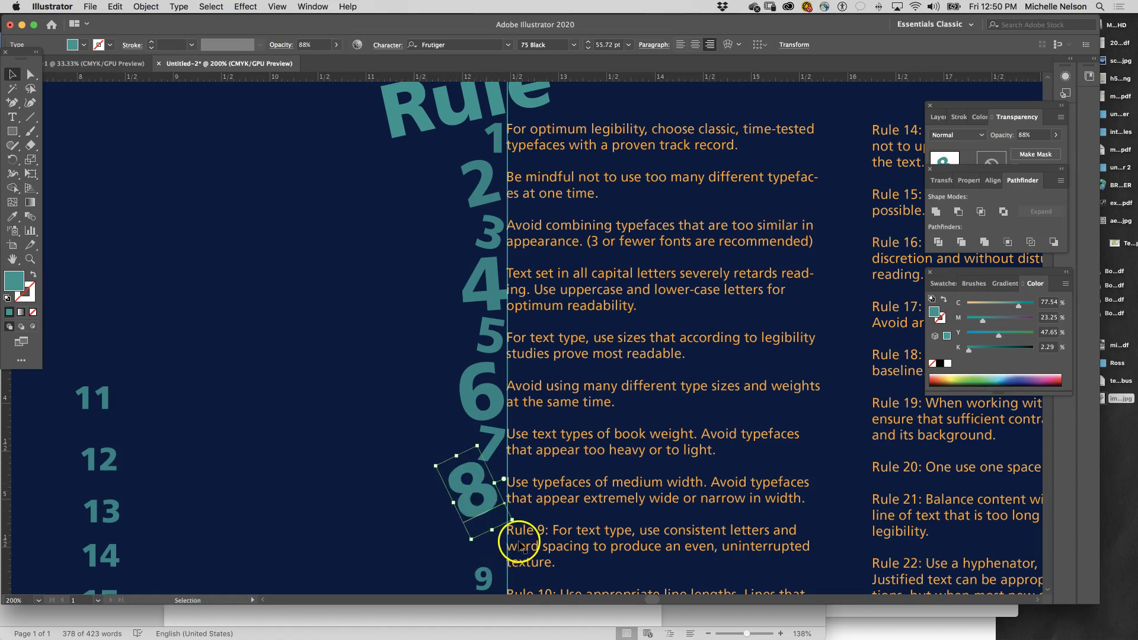
Tilt the number 9 clockwise, enlarge it to about 56 pt, and place it beside Rule 9 under the 8.
{"action": "scroll", "coordinate": [518, 542], "scroll_direction": "down", "scroll_amount": 1}
{"action": "left_click", "coordinate": [483, 563]}
{"action": "left_click_drag", "start_coordinate": [495, 582], "coordinate": [492, 587]}
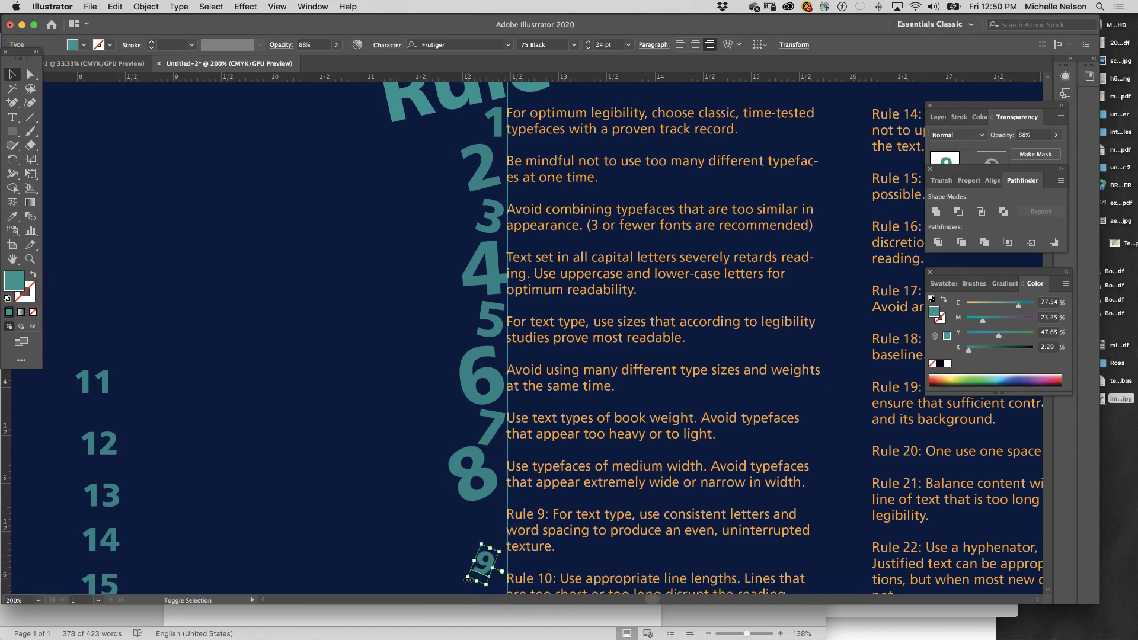
{"action": "left_click_drag", "start_coordinate": [482, 542], "coordinate": [455, 482]}
{"action": "left_click_drag", "start_coordinate": [492, 527], "coordinate": [496, 530]}
Shrink the number 8 and enlarge the 7 so they fit tightly between the 6 and the 9.
{"action": "left_click", "coordinate": [466, 465]}
{"action": "left_click_drag", "start_coordinate": [438, 452], "coordinate": [451, 474]}
{"action": "left_click", "coordinate": [468, 454]}
{"action": "left_click", "coordinate": [473, 528]}
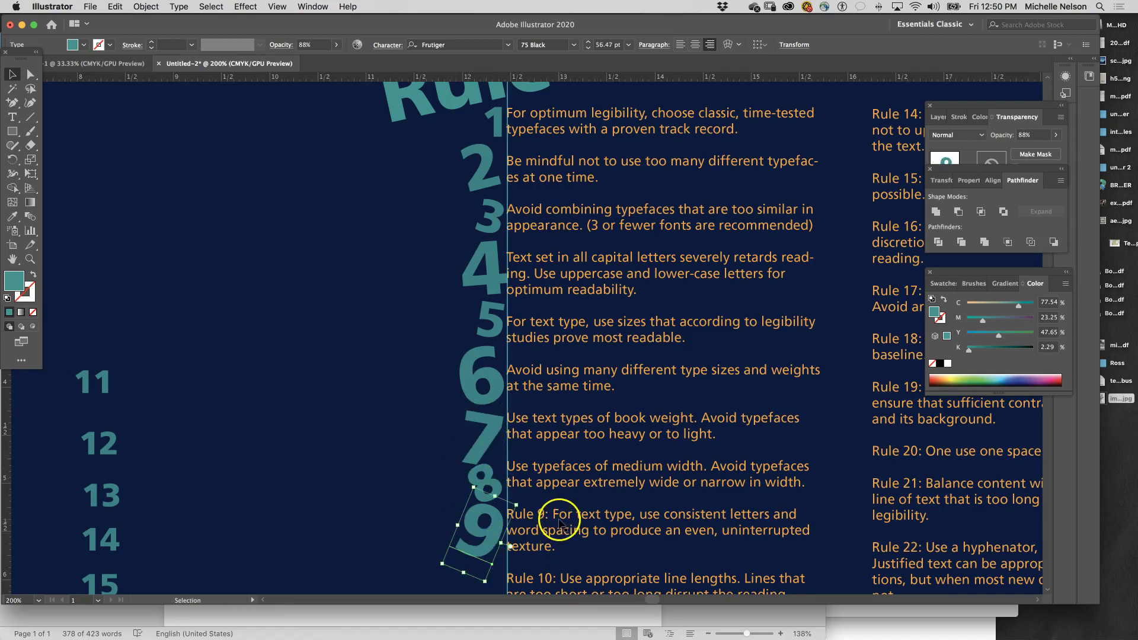
Recolour all the text in the linked rules columns with the teal swatch sampled from the sunset palette.
{"action": "scroll", "coordinate": [605, 276], "scroll_direction": "right", "scroll_amount": 3}
{"action": "scroll", "coordinate": [604, 276], "scroll_direction": "right", "scroll_amount": 5}
{"action": "scroll", "coordinate": [605, 276], "scroll_direction": "up", "scroll_amount": 2}
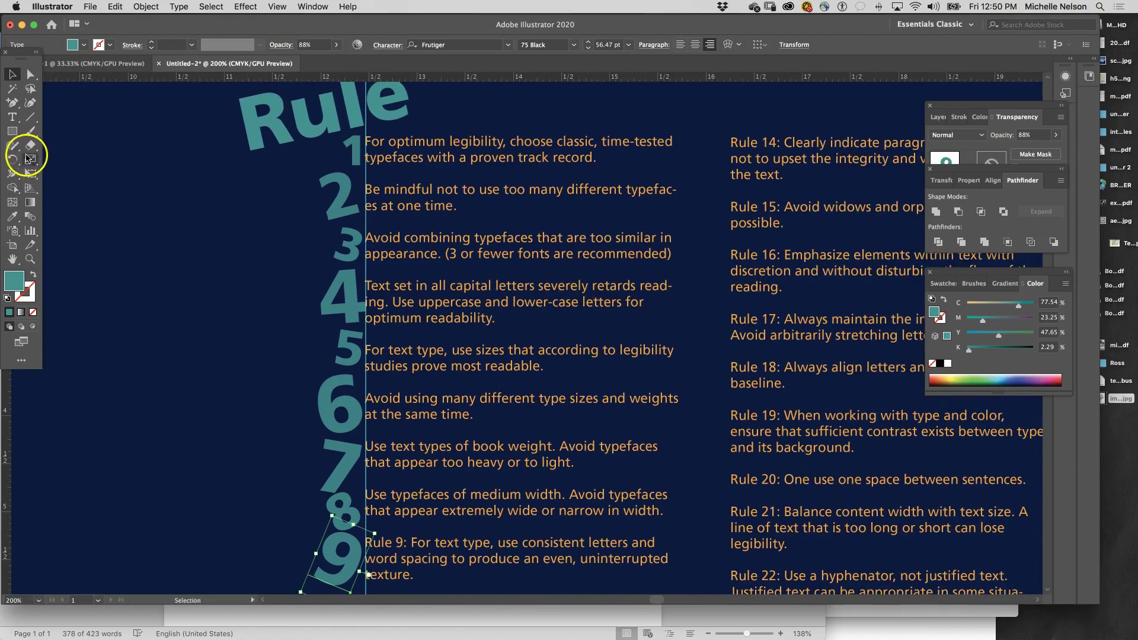
{"action": "left_click", "coordinate": [13, 217]}
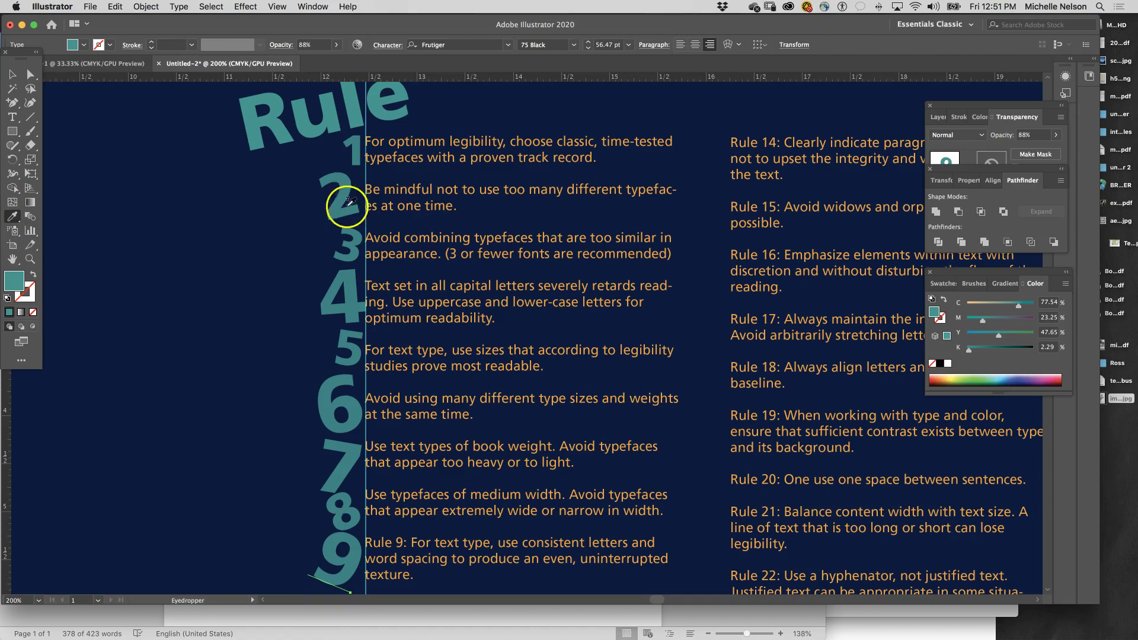
{"action": "left_click", "coordinate": [11, 116]}
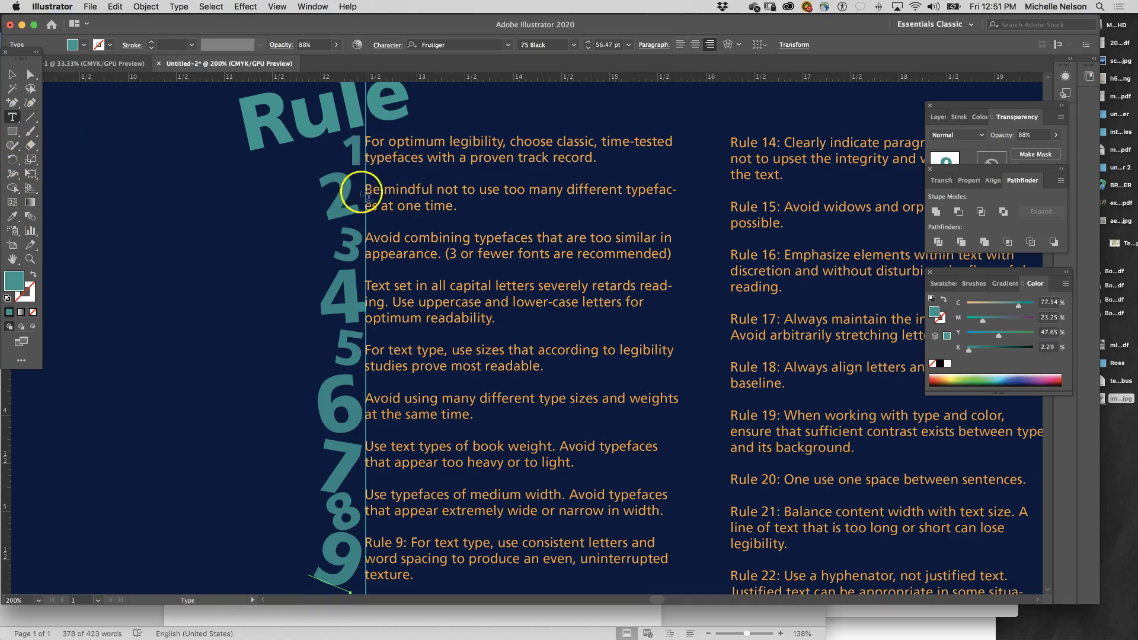
{"action": "left_click", "coordinate": [639, 497]}
{"action": "key", "text": "super+a"}
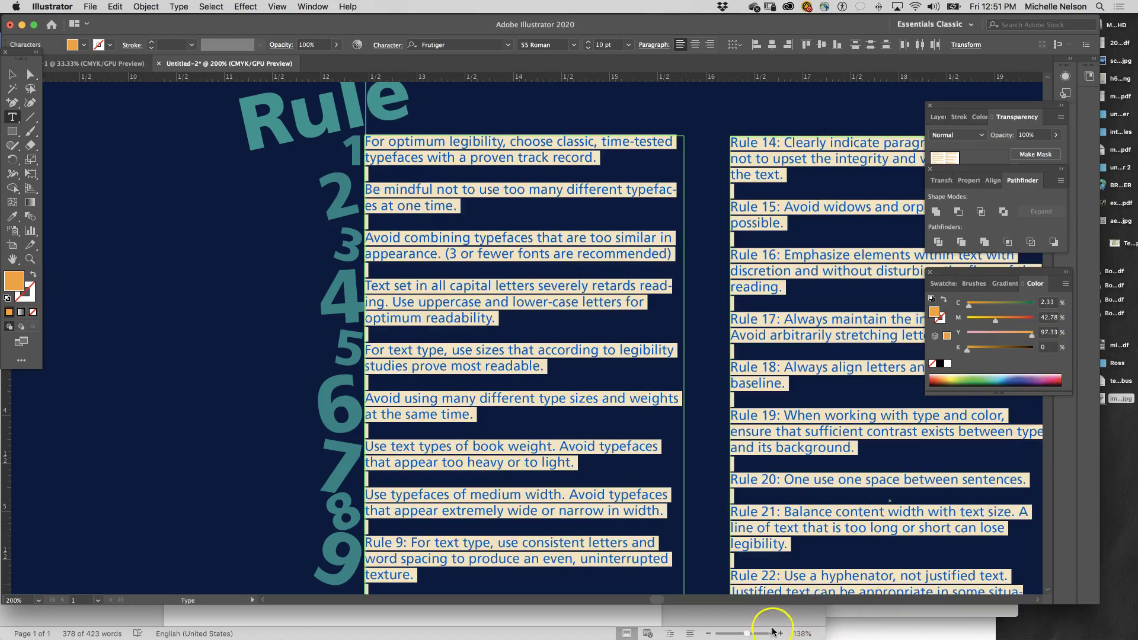
{"action": "key", "text": "super+1"}
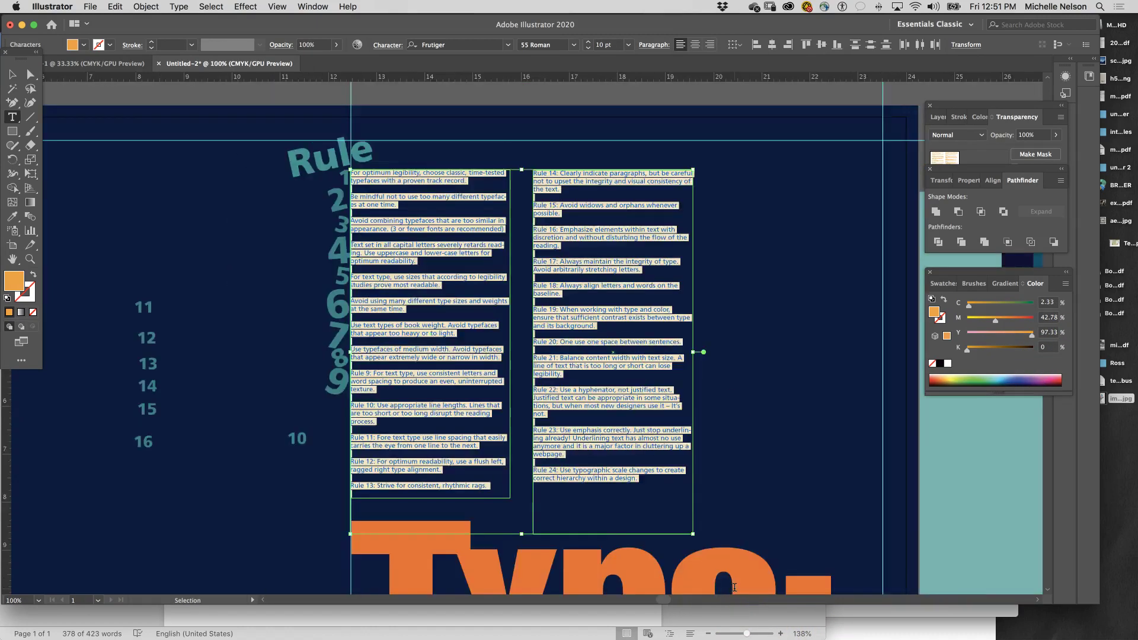
{"action": "key", "text": "super+minus"}
{"action": "key", "text": "super+minus"}
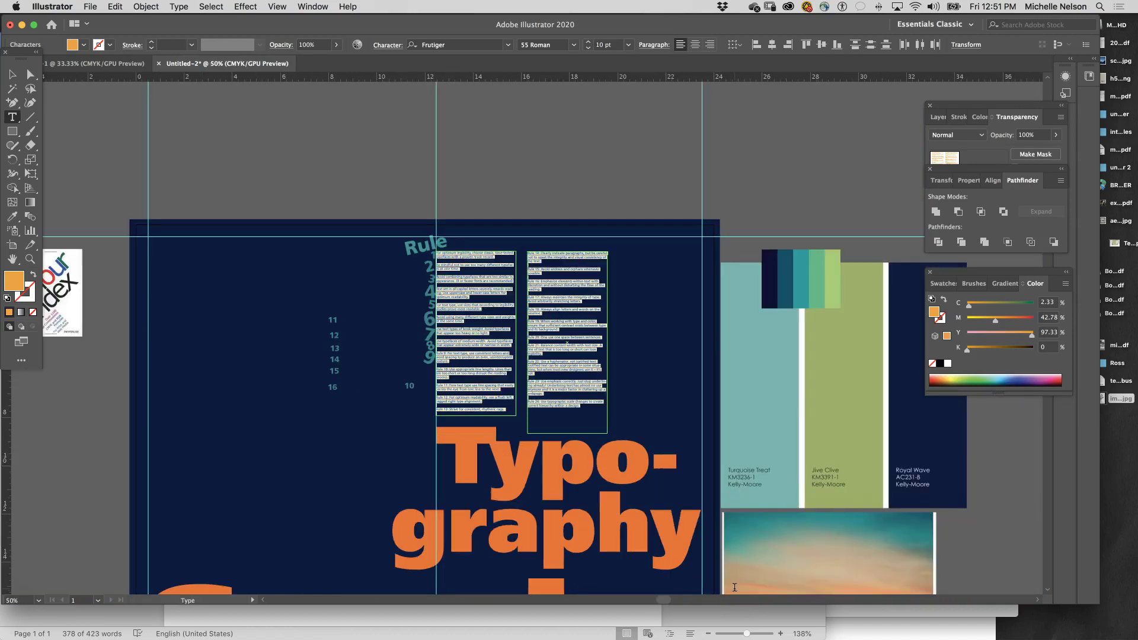
{"action": "scroll", "coordinate": [734, 587], "scroll_direction": "down", "scroll_amount": 5}
{"action": "scroll", "coordinate": [734, 586], "scroll_direction": "right", "scroll_amount": 3}
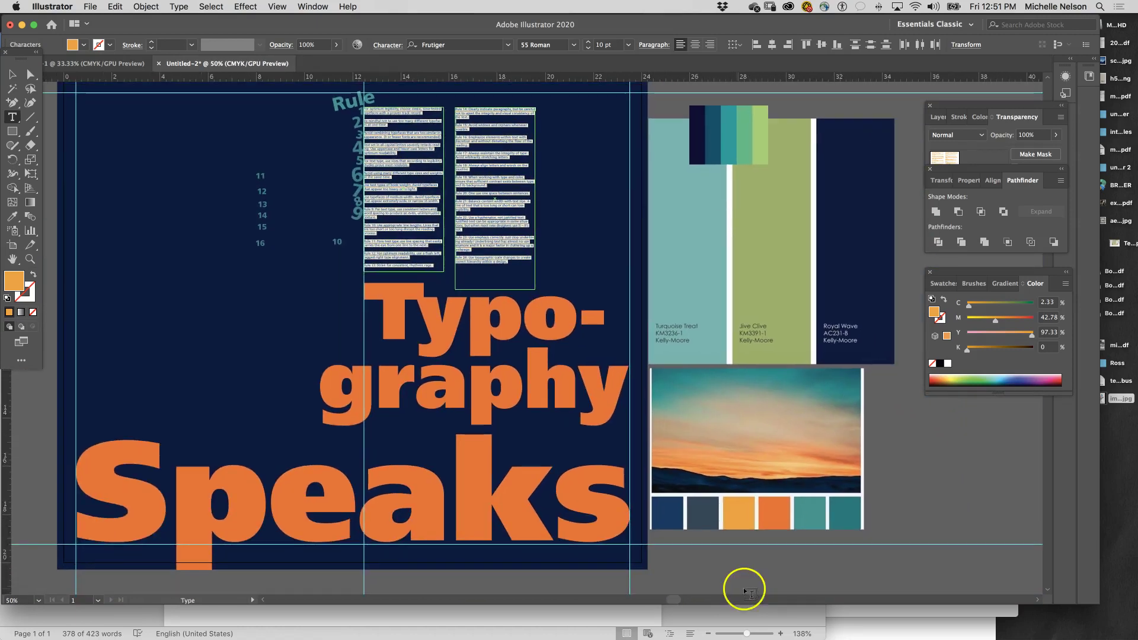
{"action": "left_click", "coordinate": [11, 216]}
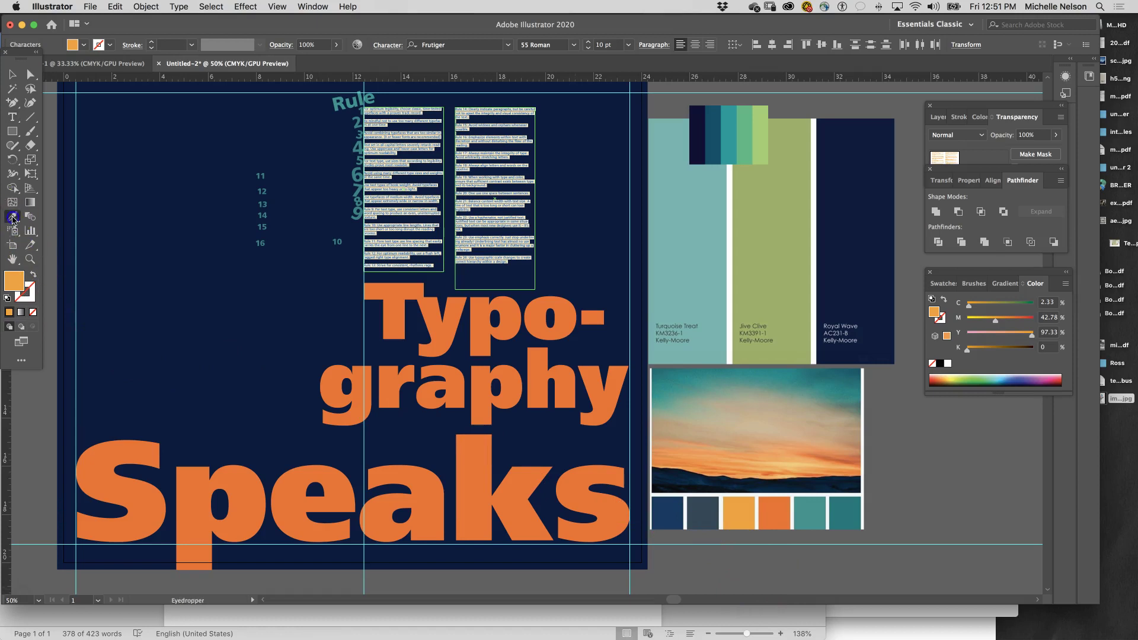
{"action": "left_click", "coordinate": [810, 512]}
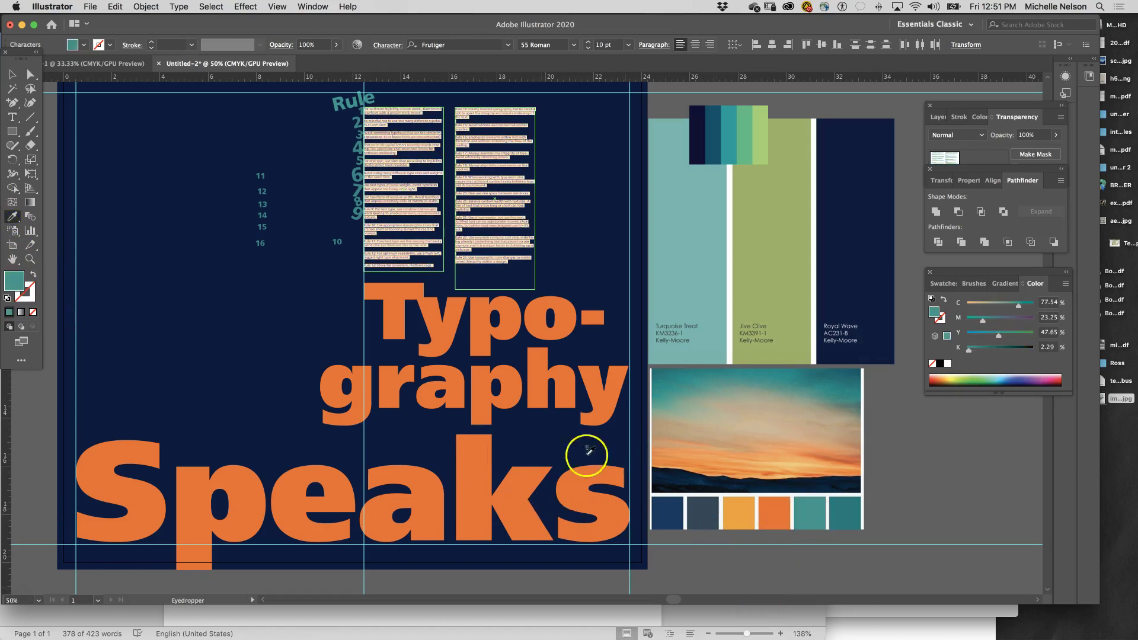
{"action": "left_click", "coordinate": [12, 73]}
{"action": "left_click", "coordinate": [127, 190]}
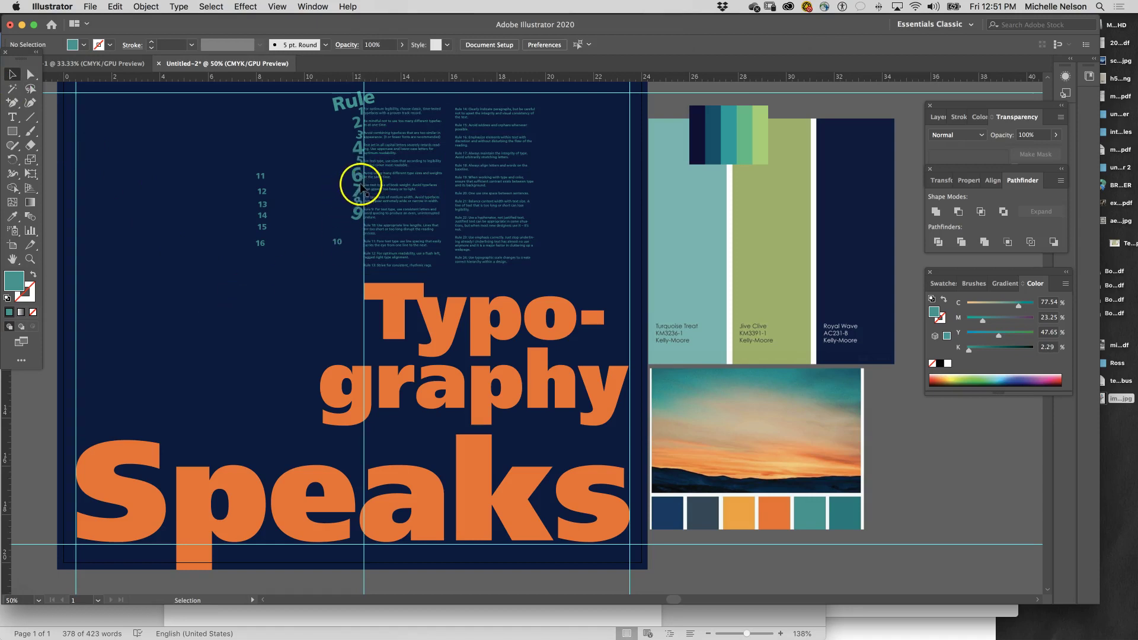
Select the tilted word "Rule" together with all the separate numerals from 1 to 16.
{"action": "left_click", "coordinate": [353, 105]}
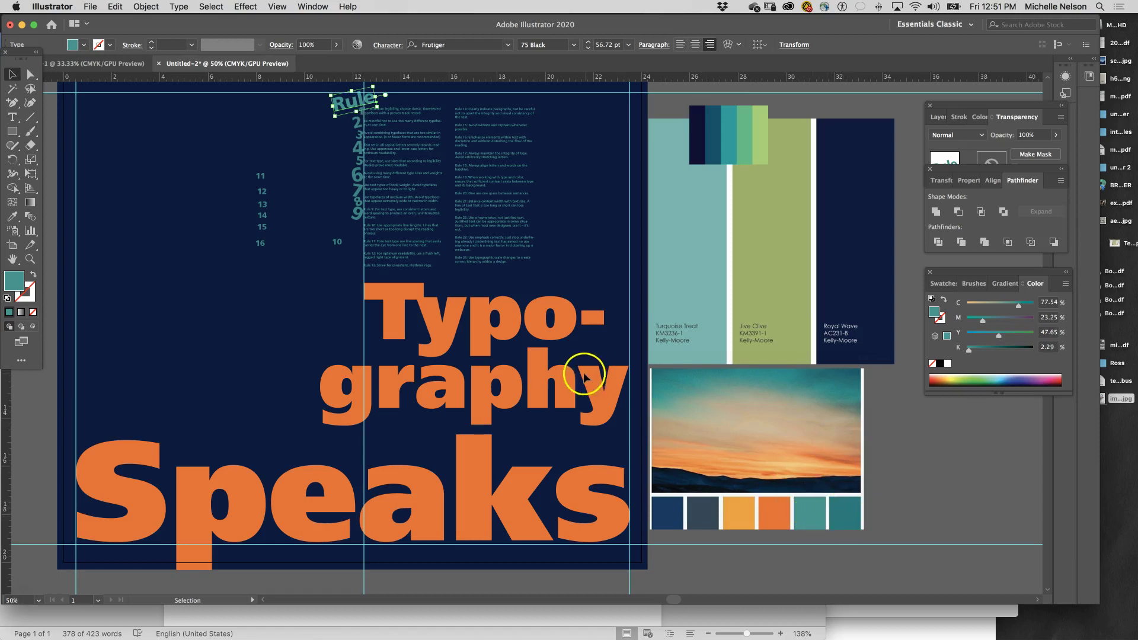
{"action": "key", "text": "super+equal"}
{"action": "key", "text": "super+equal"}
{"action": "key", "text": "super+equal"}
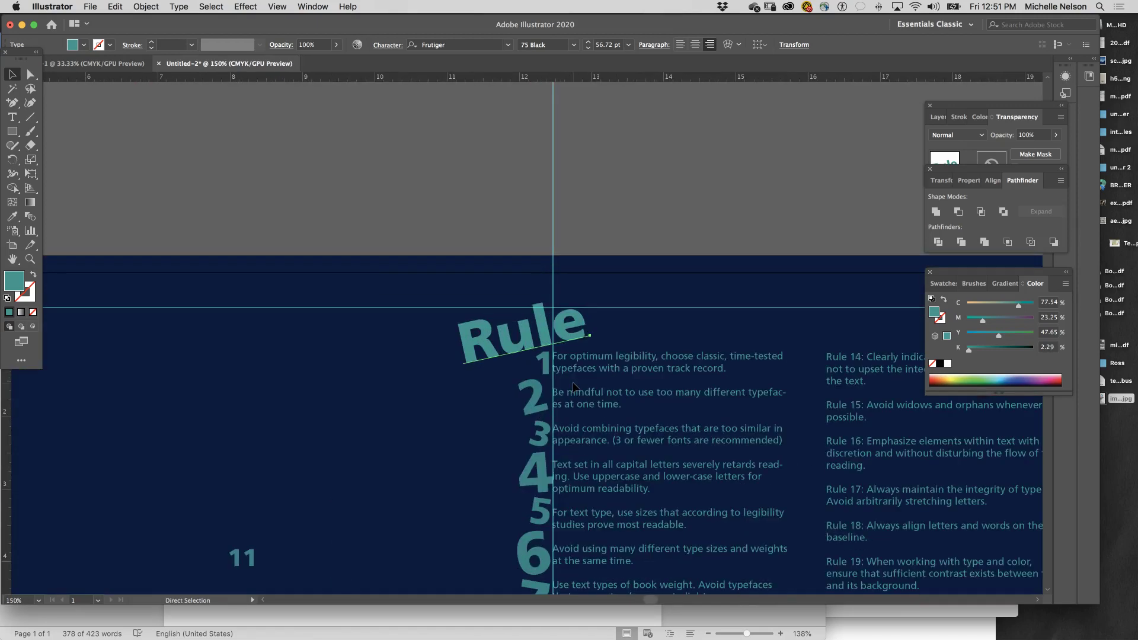
{"action": "scroll", "coordinate": [568, 384], "scroll_direction": "down", "scroll_amount": 3}
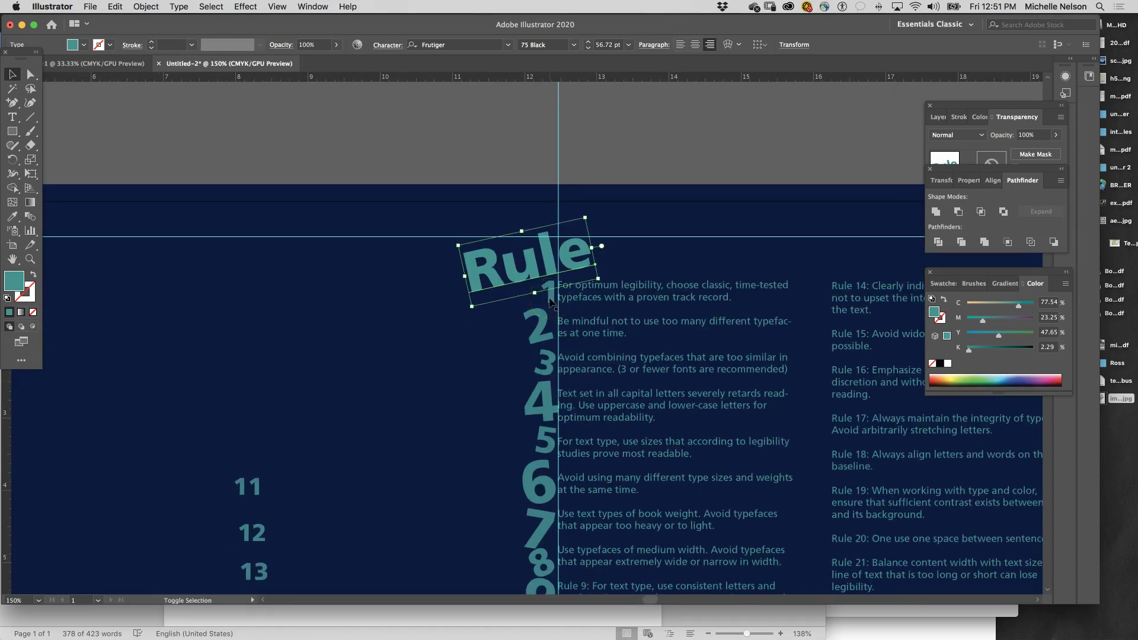
{"action": "left_click", "coordinate": [550, 299], "text": "shift"}
{"action": "left_click", "coordinate": [531, 327], "text": "shift"}
{"action": "left_click", "coordinate": [546, 370], "text": "shift"}
{"action": "left_click", "coordinate": [546, 407], "text": "shift"}
{"action": "left_click", "coordinate": [540, 449], "text": "shift"}
{"action": "left_click", "coordinate": [538, 474], "text": "shift"}
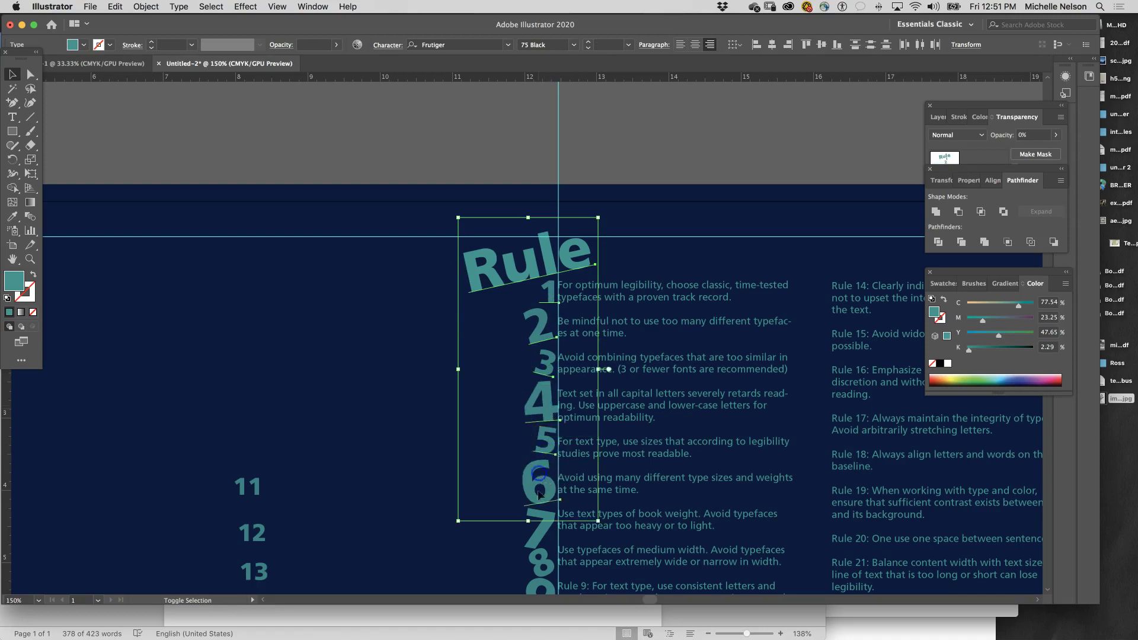
{"action": "left_click", "coordinate": [535, 530], "text": "shift"}
{"action": "scroll", "coordinate": [537, 545], "scroll_direction": "down", "scroll_amount": 10}
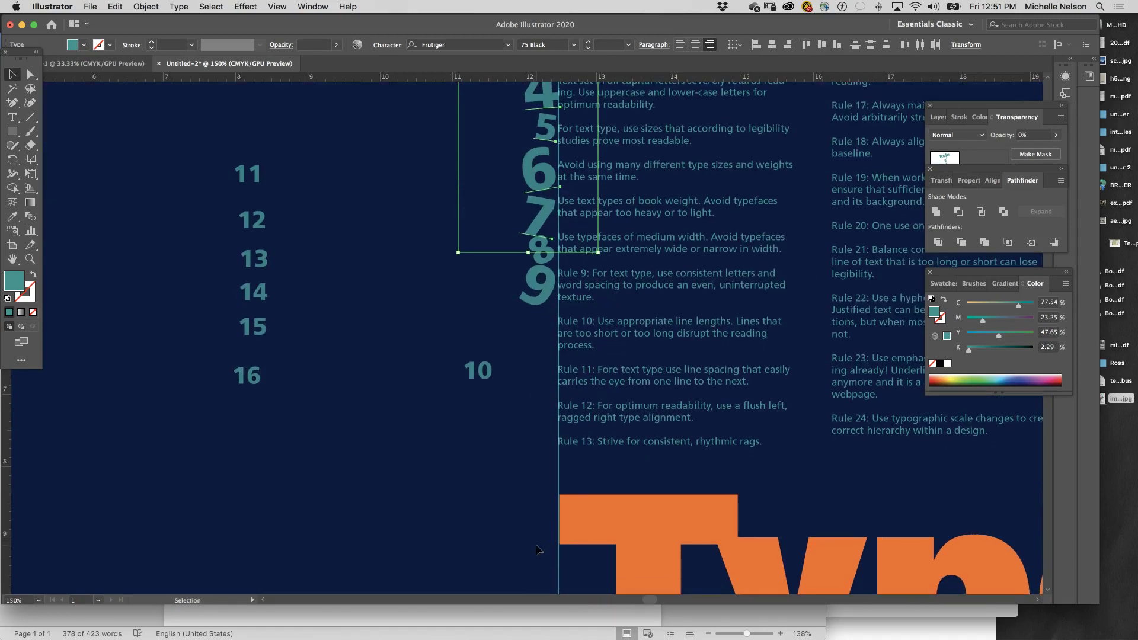
{"action": "left_click", "coordinate": [544, 268], "text": "shift"}
{"action": "left_click", "coordinate": [540, 259], "text": "shift"}
{"action": "left_click", "coordinate": [551, 260], "text": "shift"}
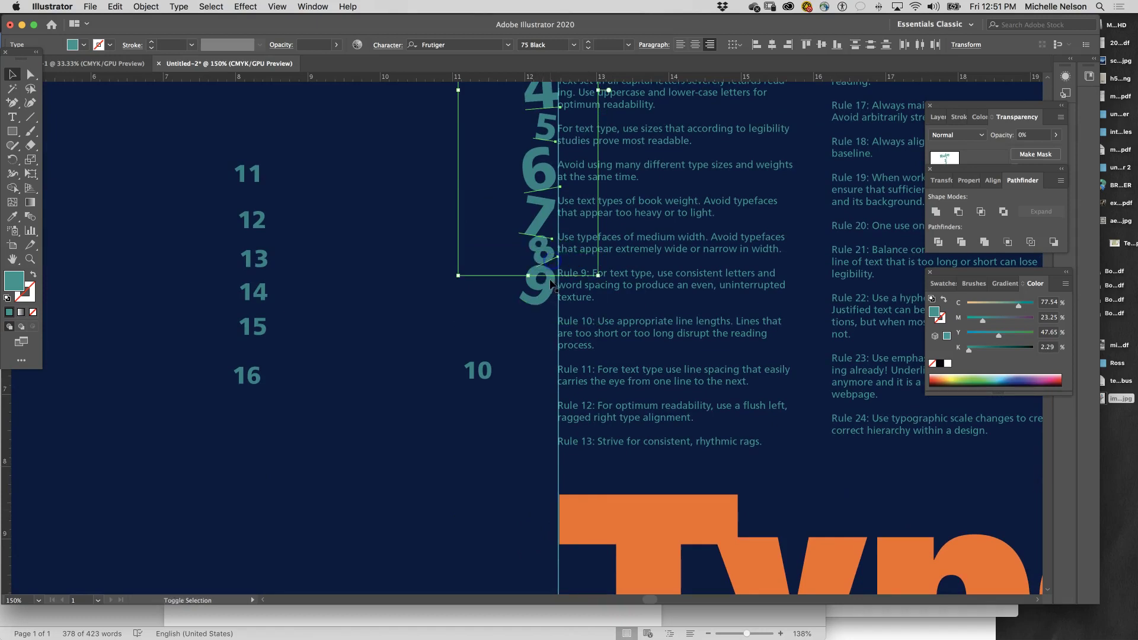
{"action": "left_click", "coordinate": [477, 371], "text": "shift"}
{"action": "left_click", "coordinate": [245, 375], "text": "shift"}
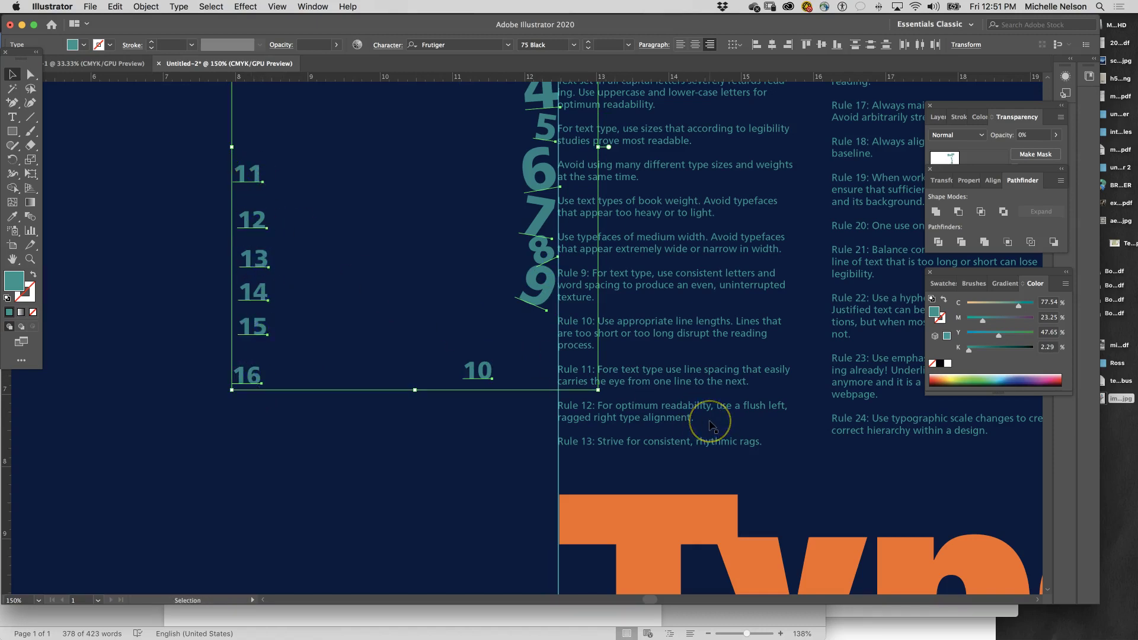
Recolour the selected "Rule" and numerals with the darker teal swatch sampled from the sunset palette.
{"action": "key", "text": "super+minus"}
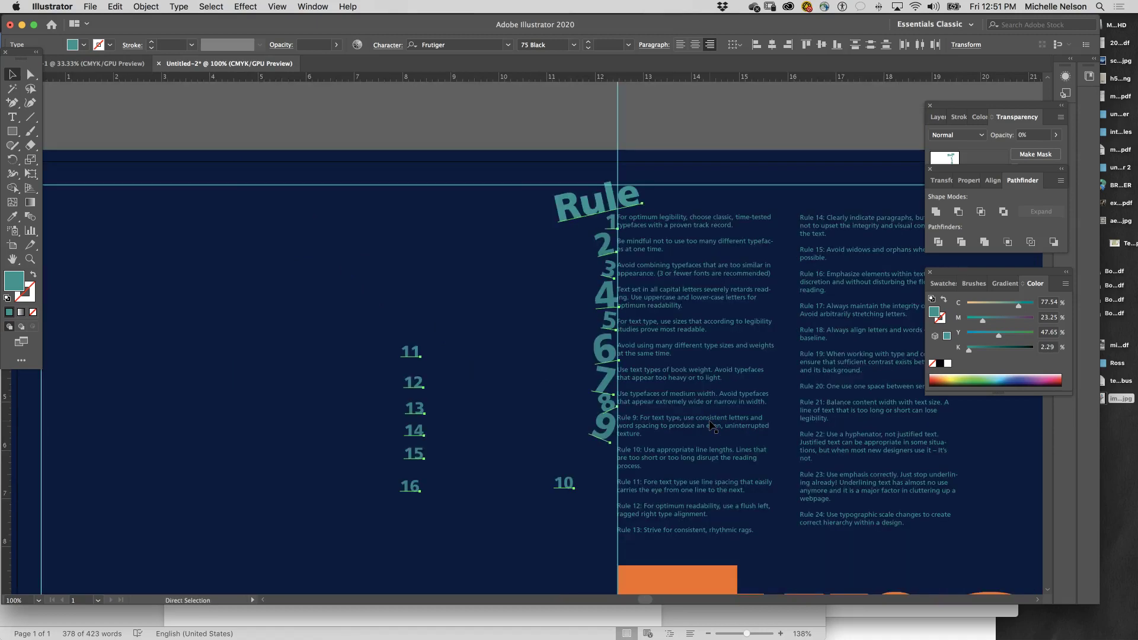
{"action": "key", "text": "super+minus"}
{"action": "key", "text": "super+minus"}
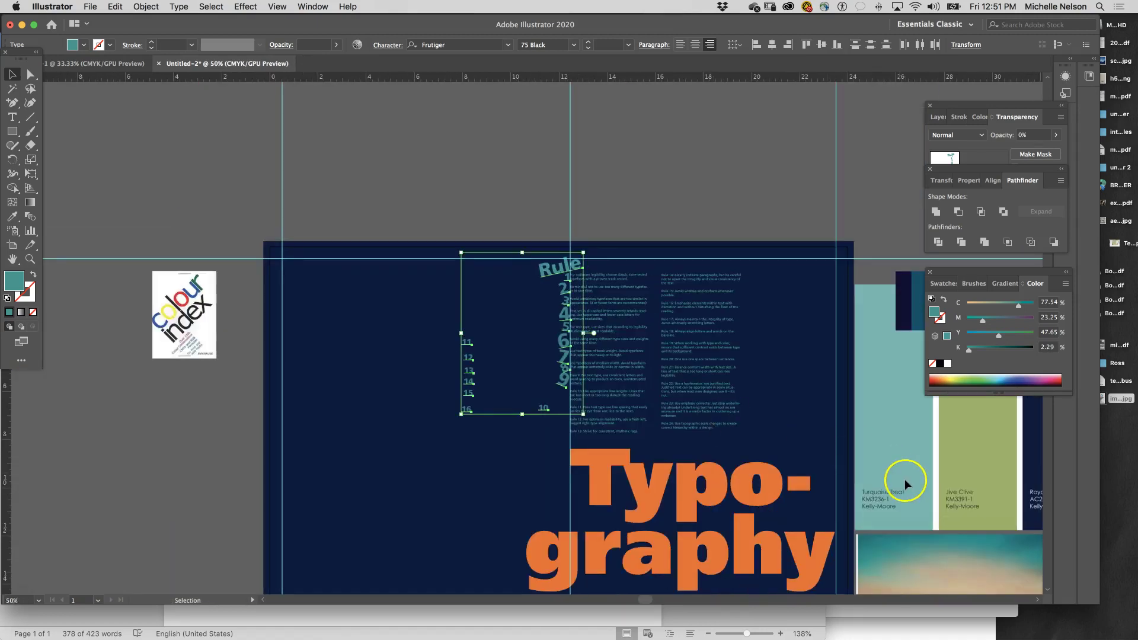
{"action": "scroll", "coordinate": [807, 450], "scroll_direction": "down", "scroll_amount": 5}
{"action": "scroll", "coordinate": [801, 450], "scroll_direction": "right", "scroll_amount": 10}
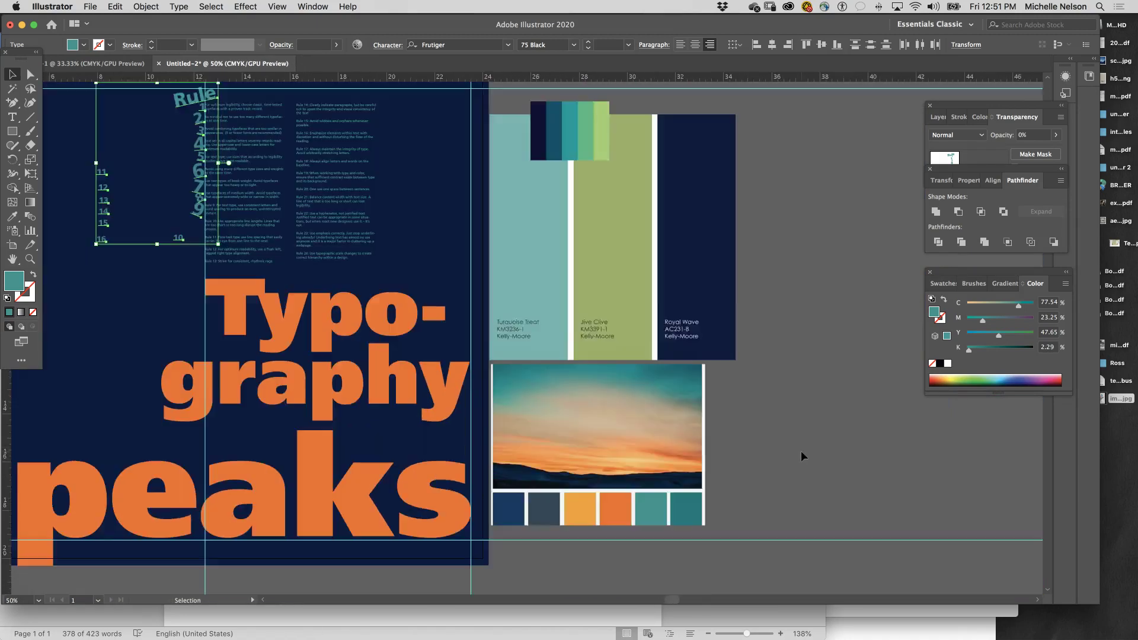
{"action": "scroll", "coordinate": [801, 450], "scroll_direction": "down", "scroll_amount": 1}
{"action": "left_click", "coordinate": [16, 215]}
{"action": "left_click", "coordinate": [687, 480]}
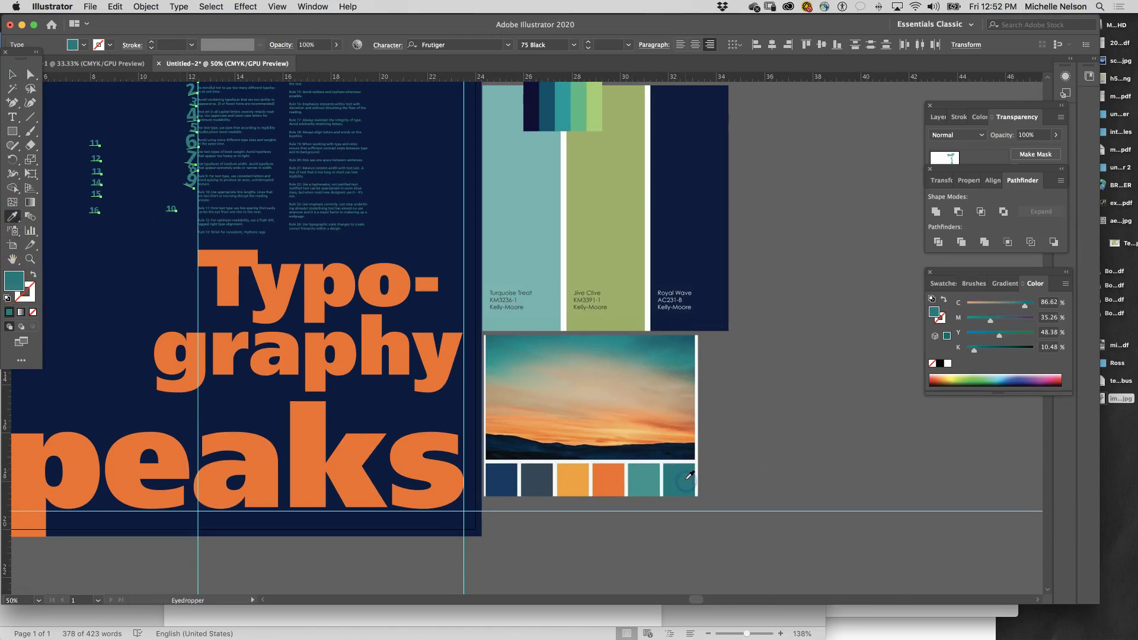
{"action": "scroll", "coordinate": [63, 114], "scroll_direction": "down", "scroll_amount": 1}
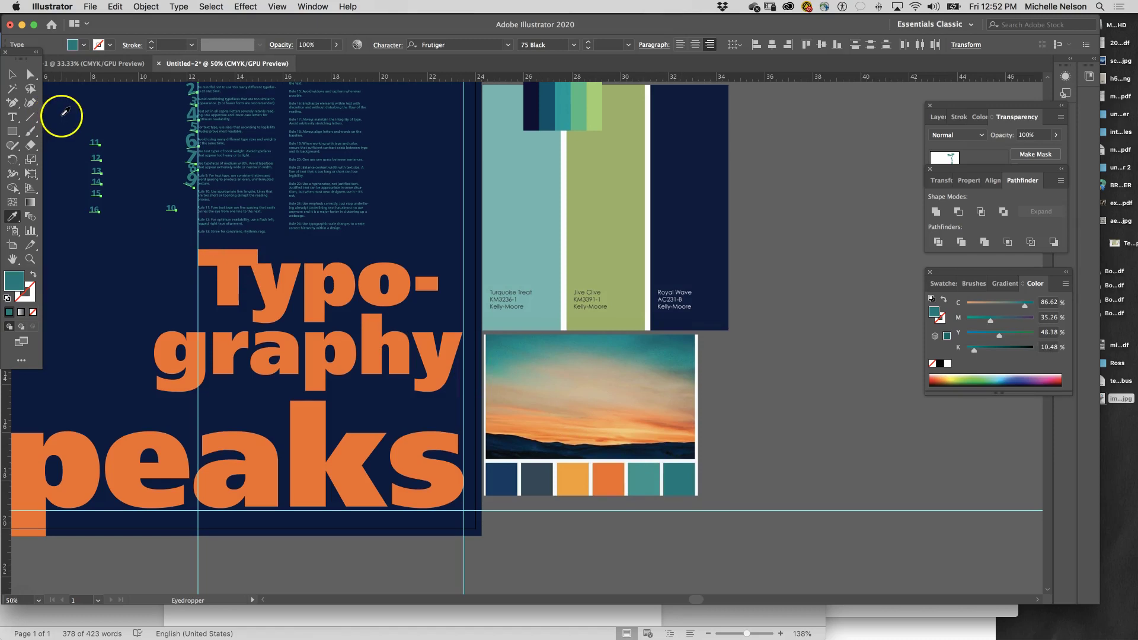
{"action": "double_click", "coordinate": [17, 284]}
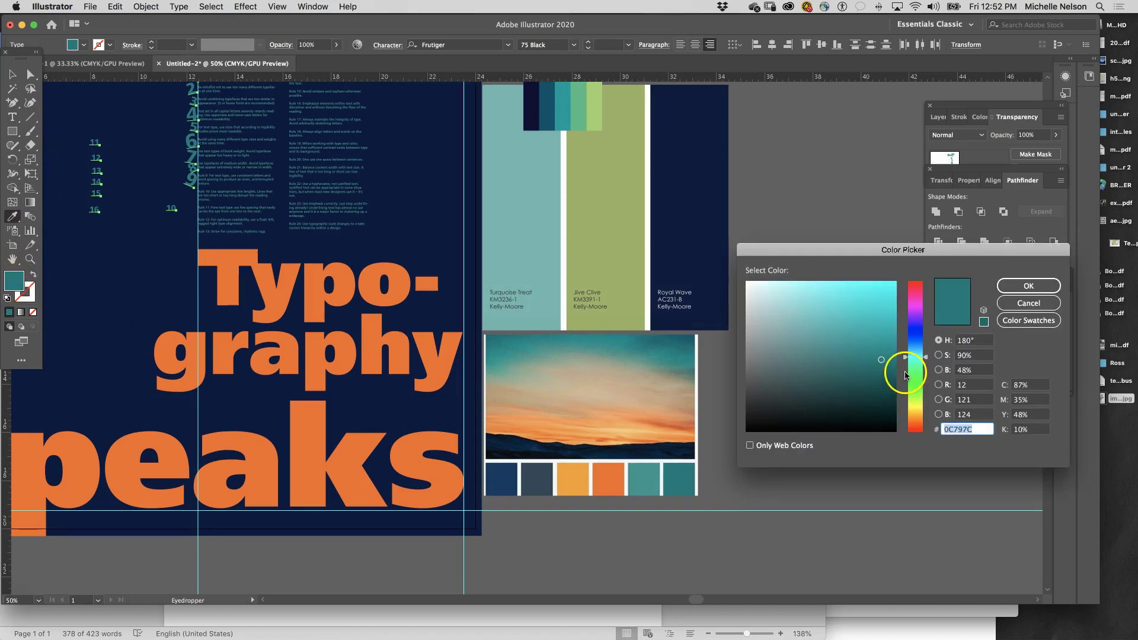
{"action": "left_click", "coordinate": [881, 372]}
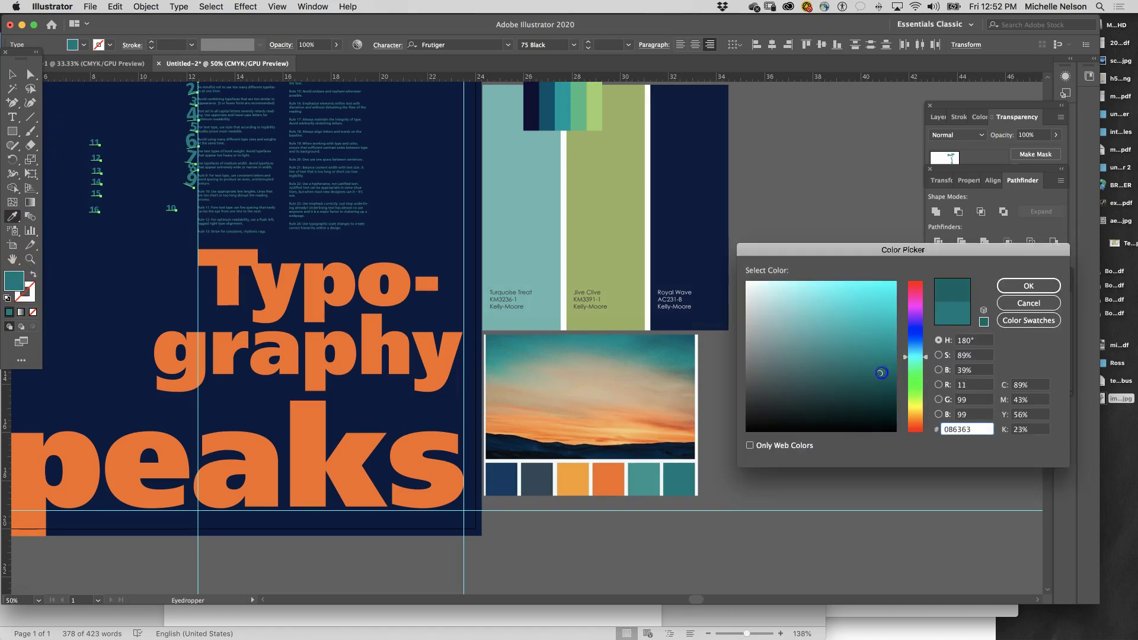
{"action": "left_click_drag", "start_coordinate": [880, 375], "coordinate": [879, 401]}
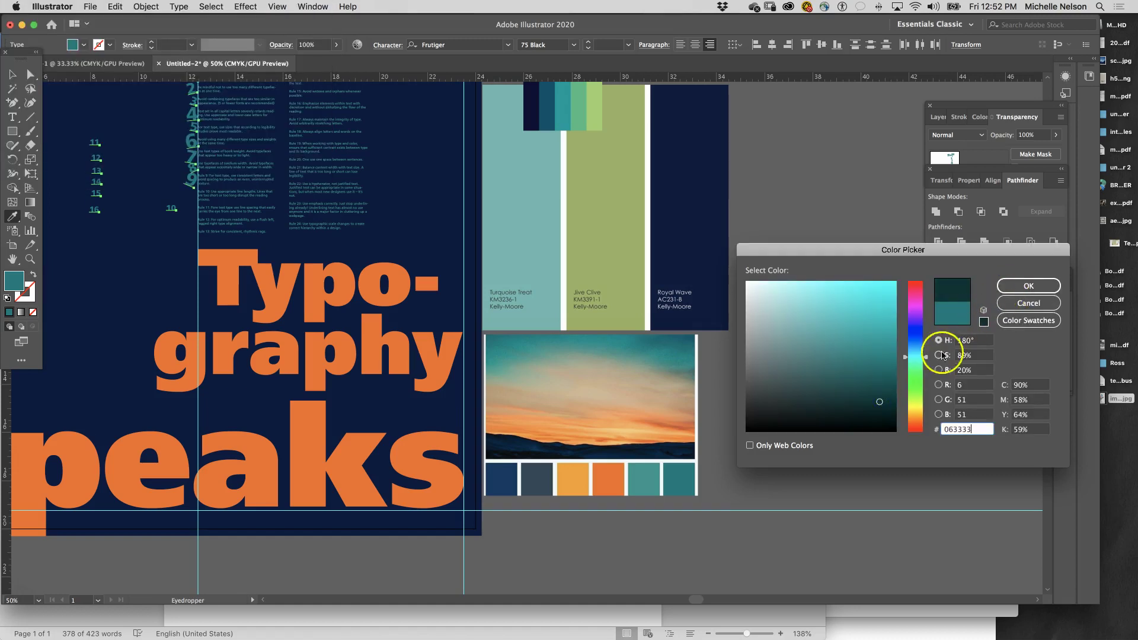
{"action": "left_click", "coordinate": [1028, 303]}
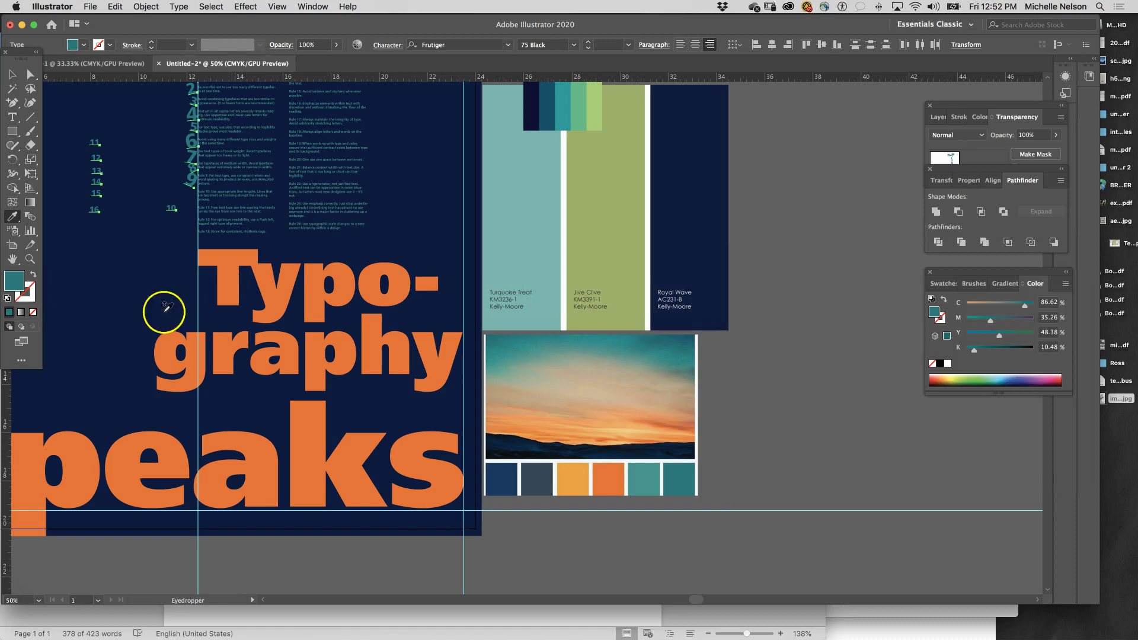
Darken the fill of the selected "Rule" and numerals to 0A6060.
{"action": "double_click", "coordinate": [15, 287]}
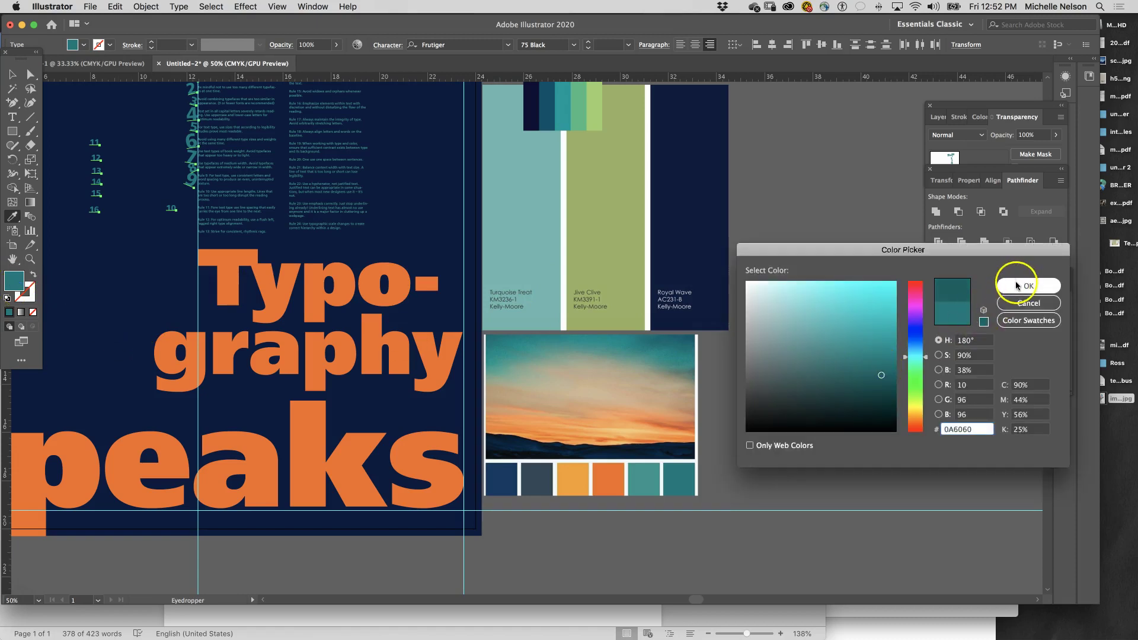
{"action": "left_click", "coordinate": [1017, 286]}
{"action": "left_click", "coordinate": [12, 74]}
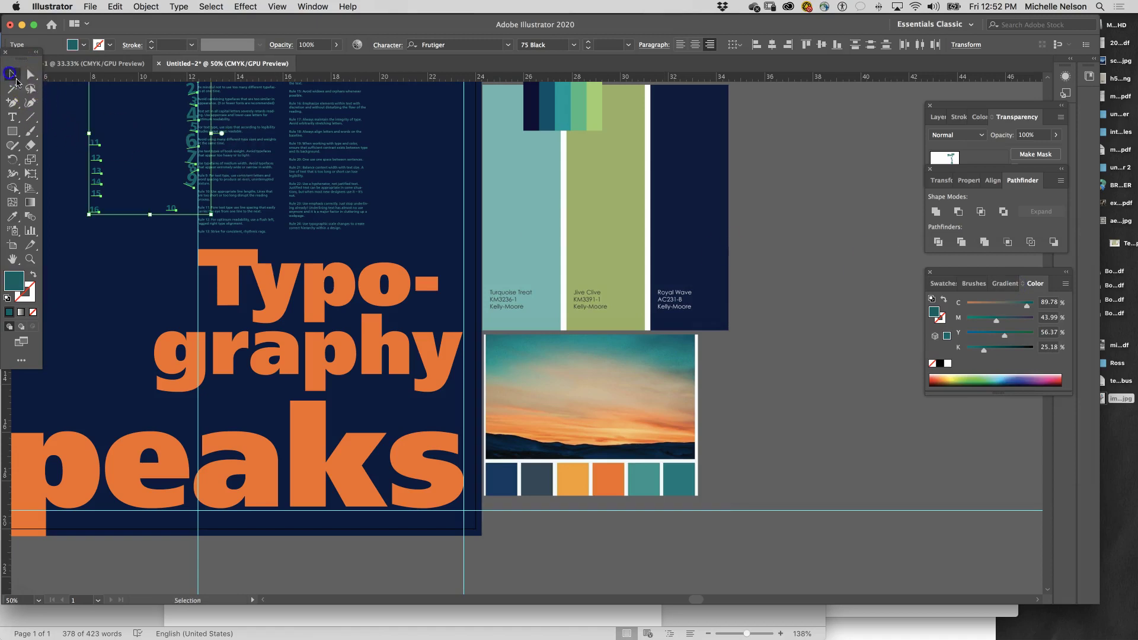
Lower the opacity of the selected "Rule" and numerals to 45%, and deselect them.
{"action": "scroll", "coordinate": [382, 286], "scroll_direction": "up", "scroll_amount": 2}
{"action": "scroll", "coordinate": [383, 286], "scroll_direction": "up", "scroll_amount": 2}
{"action": "scroll", "coordinate": [383, 286], "scroll_direction": "left", "scroll_amount": 3}
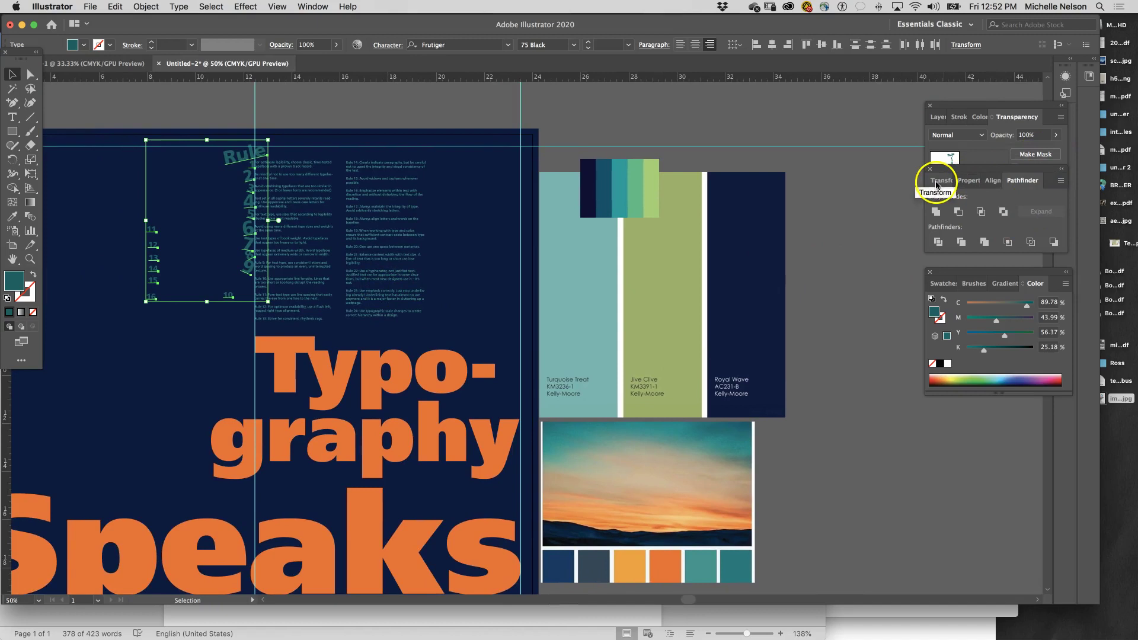
{"action": "left_click", "coordinate": [1055, 135]}
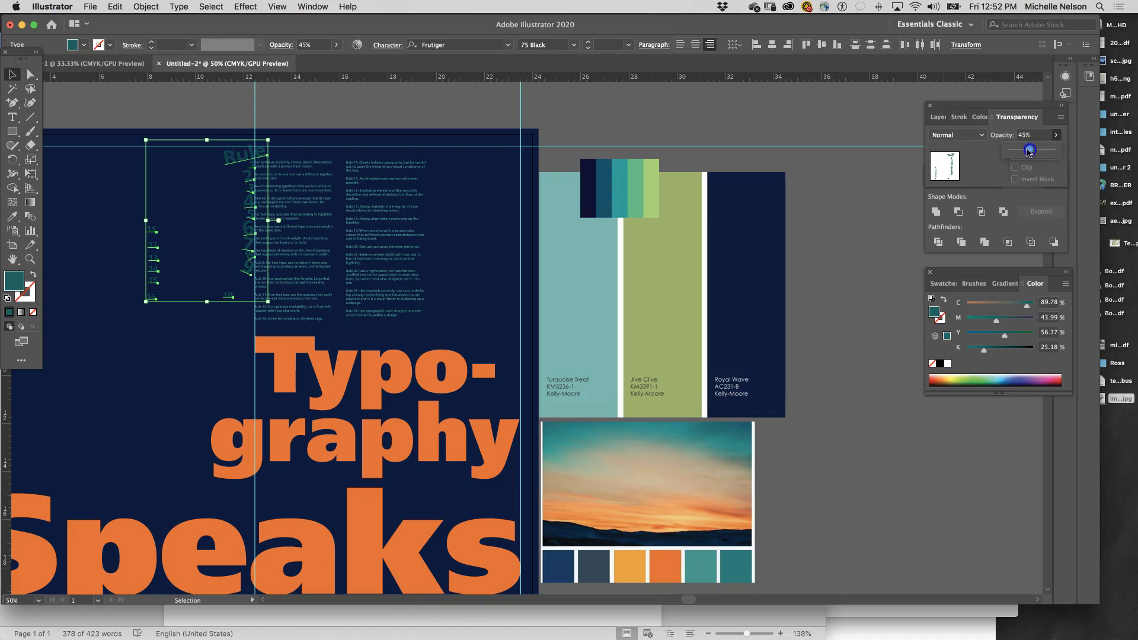
{"action": "left_click", "coordinate": [856, 232]}
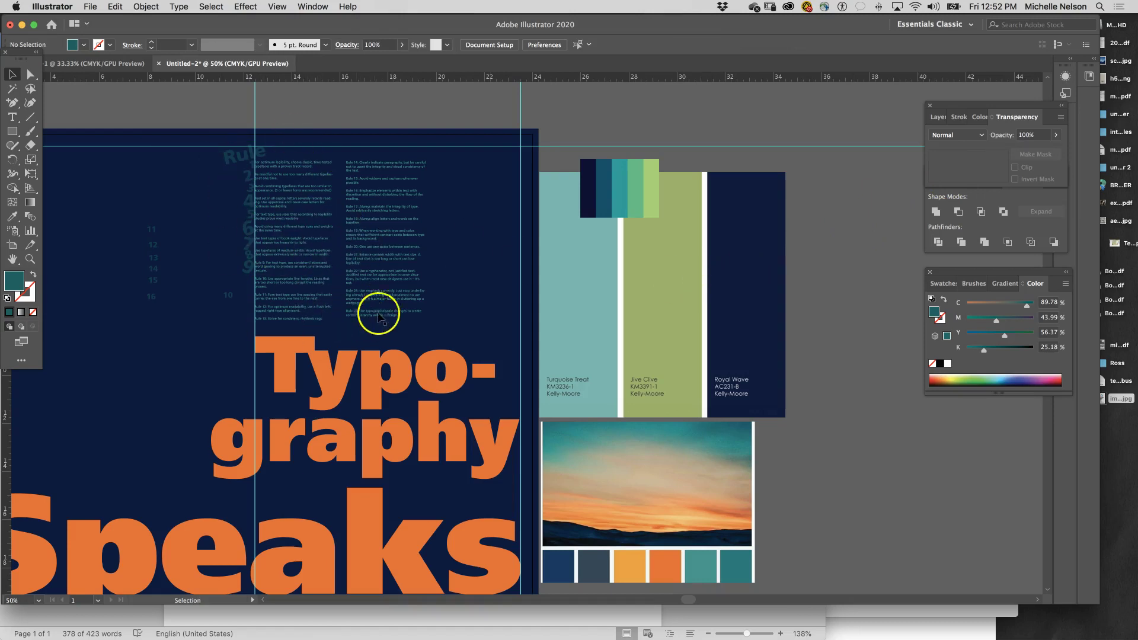
Delete the faded numerals 2, 3, 4 and 6 beside the first rules column.
{"action": "scroll", "coordinate": [377, 275], "scroll_direction": "left", "scroll_amount": 3}
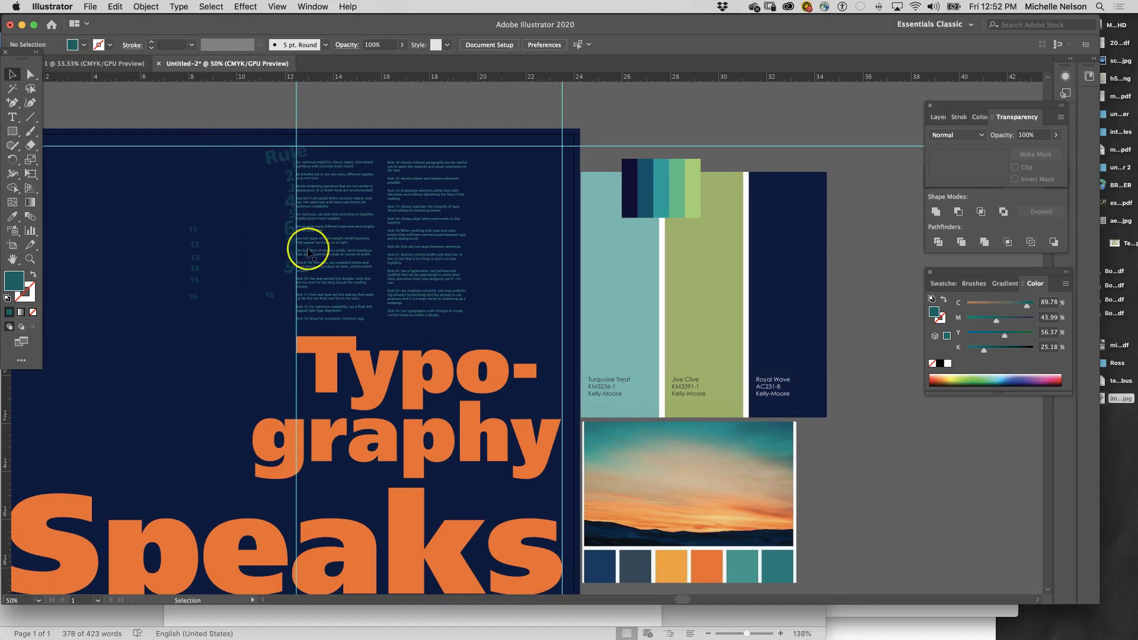
{"action": "key", "text": "super+equal"}
{"action": "key", "text": "super+equal"}
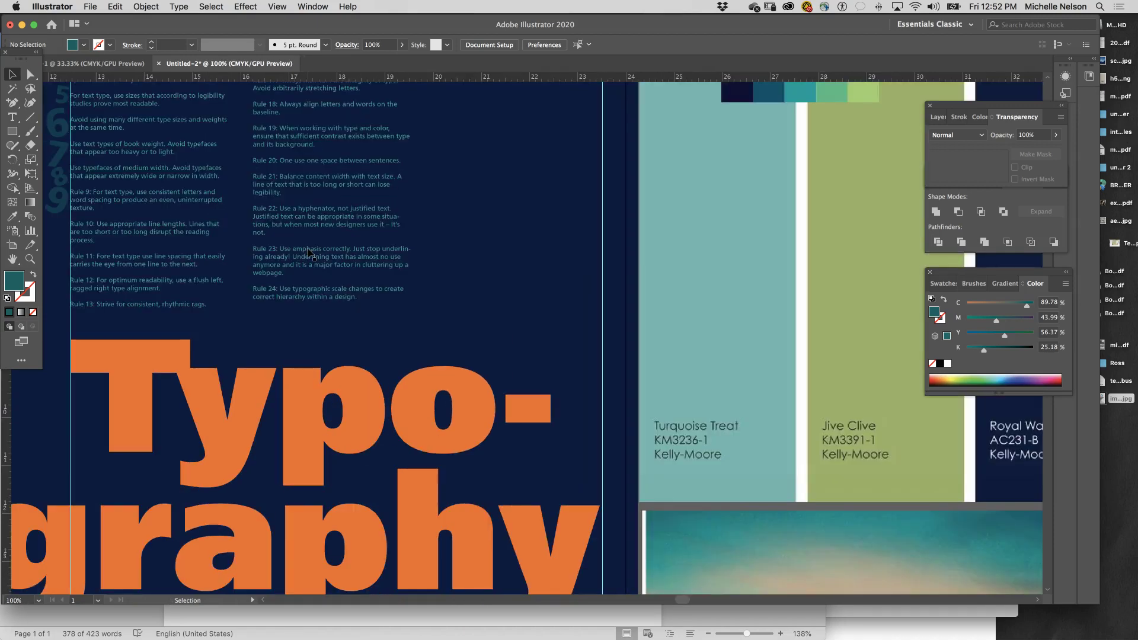
{"action": "scroll", "coordinate": [307, 252], "scroll_direction": "up", "scroll_amount": 3}
{"action": "scroll", "coordinate": [308, 252], "scroll_direction": "left", "scroll_amount": 4}
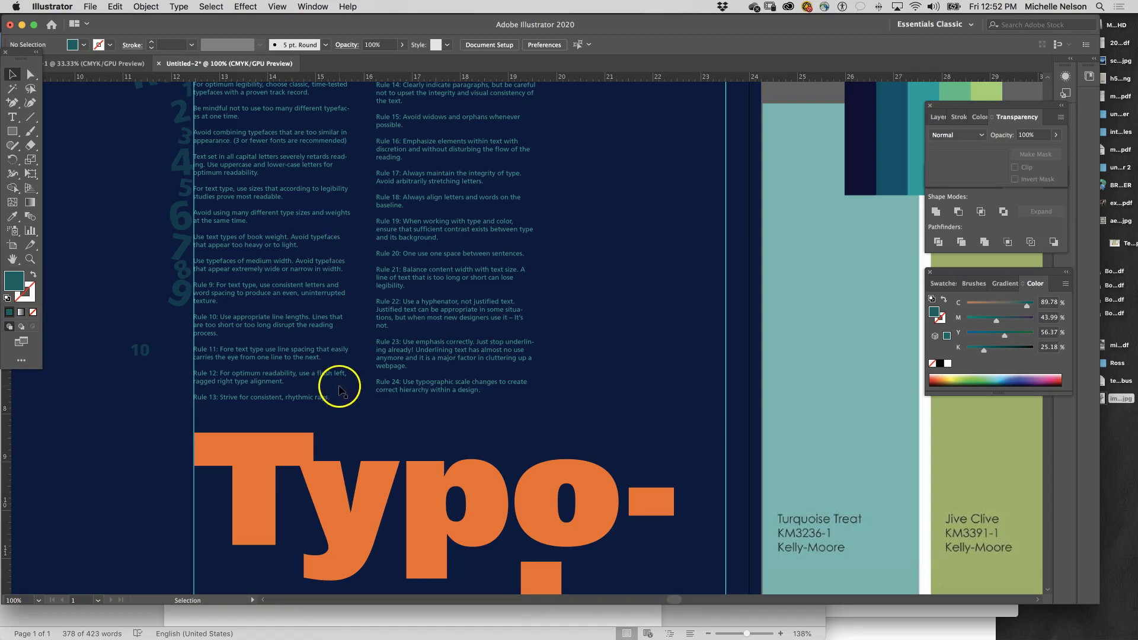
{"action": "left_click_drag", "start_coordinate": [338, 391], "coordinate": [556, 461]}
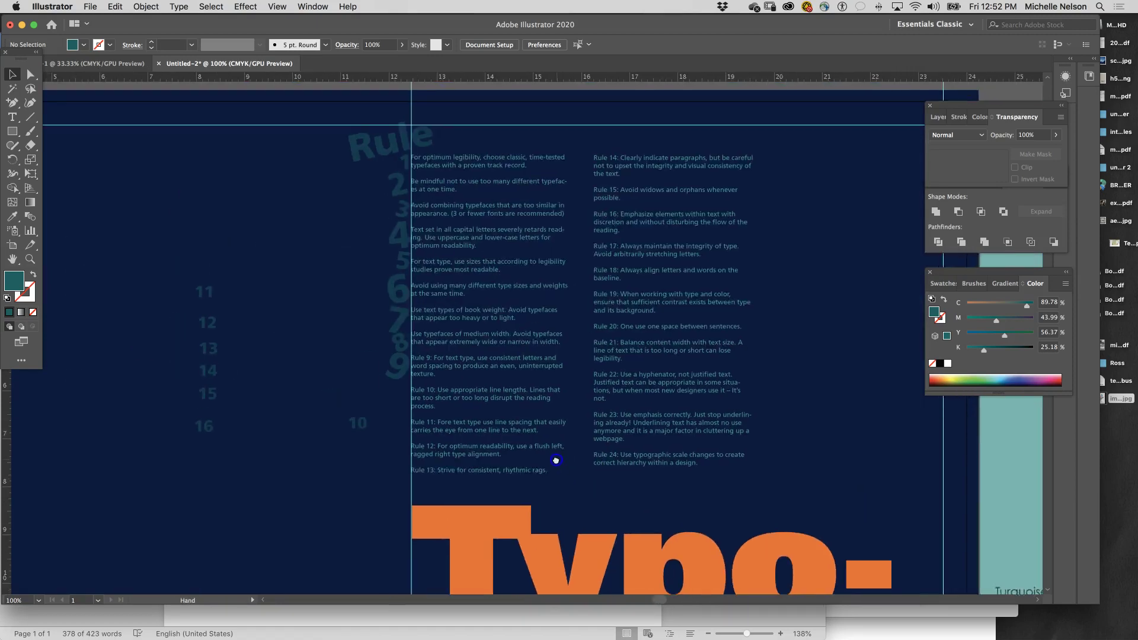
{"action": "left_click", "coordinate": [398, 190]}
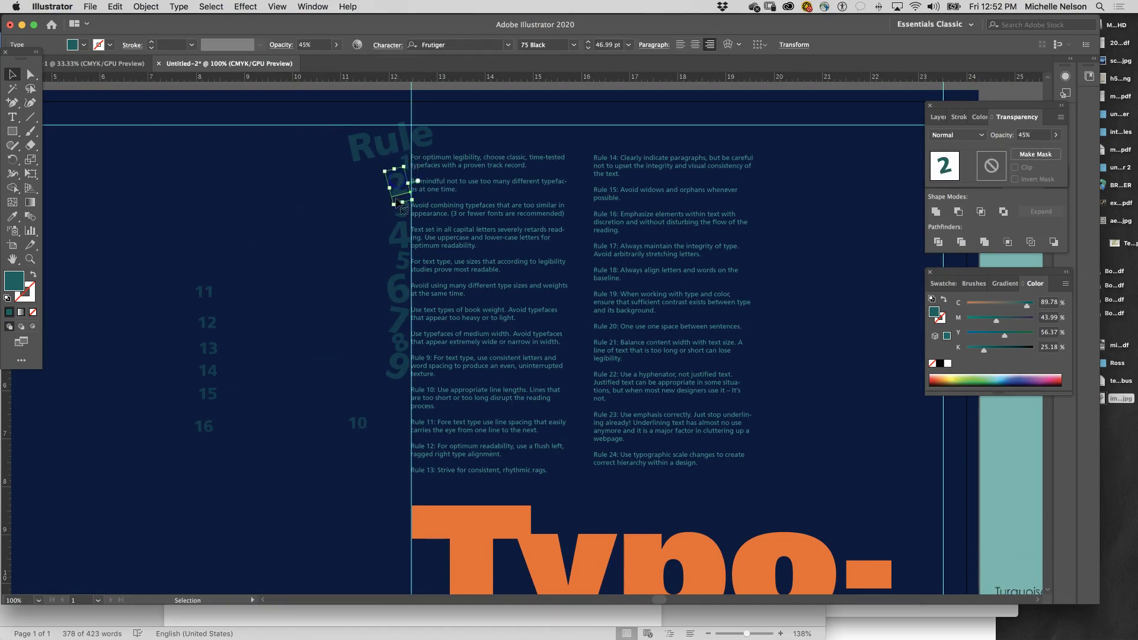
{"action": "left_click", "coordinate": [393, 221]}
{"action": "left_click", "coordinate": [401, 212]}
{"action": "left_click", "coordinate": [396, 233]}
{"action": "left_click", "coordinate": [394, 242]}
{"action": "key", "text": "Delete"}
{"action": "left_click", "coordinate": [398, 288]}
{"action": "key", "text": "Delete"}
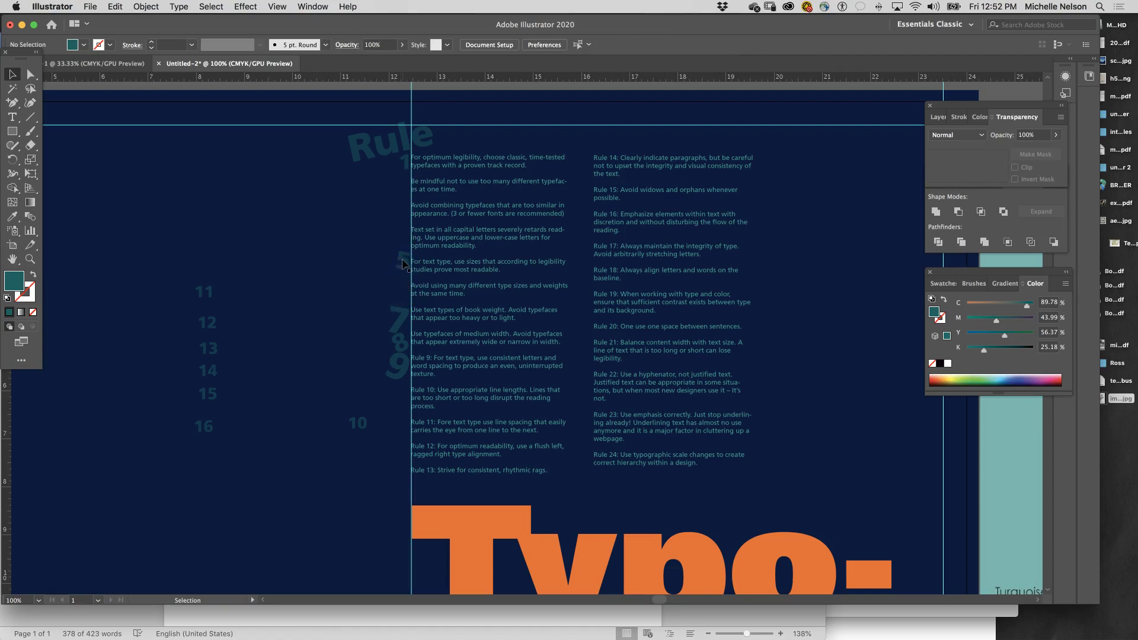
Delete the remaining stacked numerals 5, 7, 8 and 9 beside the first rules column.
{"action": "left_click", "coordinate": [403, 307]}
{"action": "key", "text": "Delete"}
{"action": "left_click", "coordinate": [399, 351]}
{"action": "key", "text": "Delete"}
{"action": "left_click", "coordinate": [400, 344]}
{"action": "key", "text": "Delete"}
Delete the loose numerals 10 to 16 and the tilted word "Rule" above the column.
{"action": "left_click", "coordinate": [363, 416]}
{"action": "key", "text": "Delete"}
{"action": "left_click", "coordinate": [206, 294]}
{"action": "key", "text": "Delete"}
{"action": "left_click", "coordinate": [206, 330]}
{"action": "key", "text": "Delete"}
{"action": "left_click", "coordinate": [208, 371]}
{"action": "key", "text": "Delete"}
{"action": "left_click", "coordinate": [207, 395]}
{"action": "key", "text": "Delete"}
{"action": "left_click", "coordinate": [211, 428]}
{"action": "key", "text": "Delete"}
{"action": "left_click", "coordinate": [389, 152]}
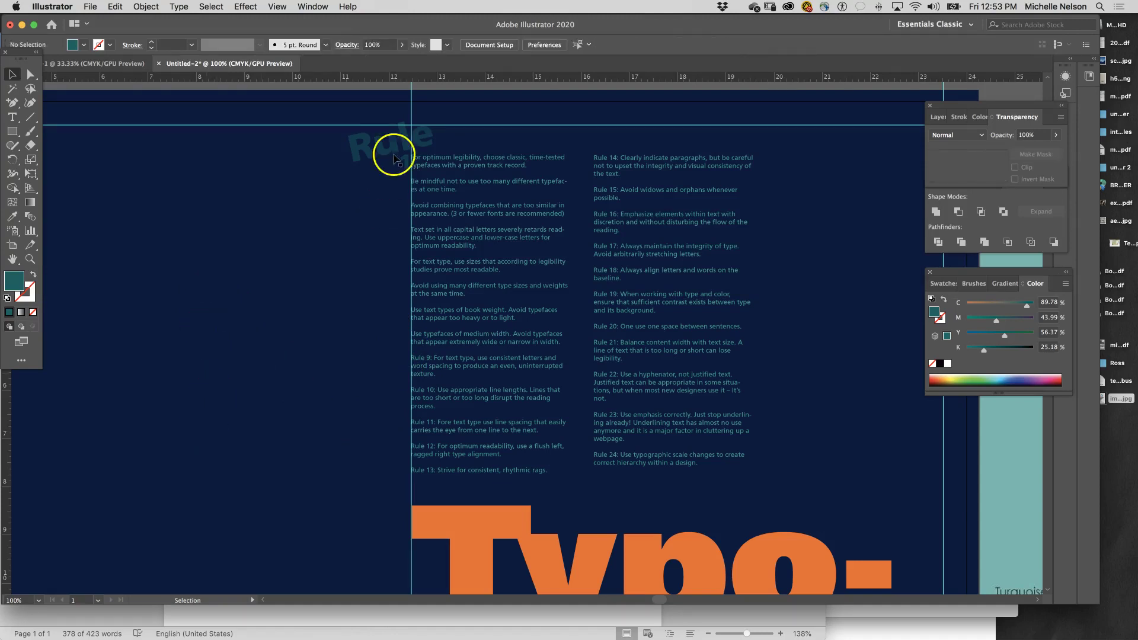
{"action": "key", "text": "Delete"}
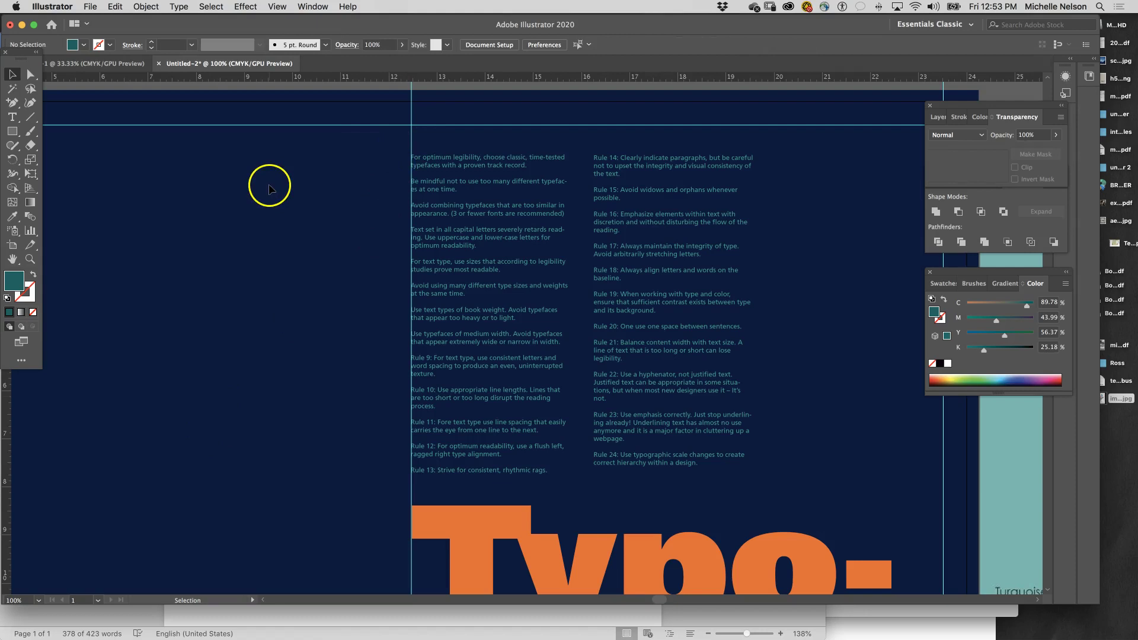
Delete the prefixes "Rule 9:" through "Rule 14:" from the rules in the first text column.
{"action": "left_click", "coordinate": [12, 117]}
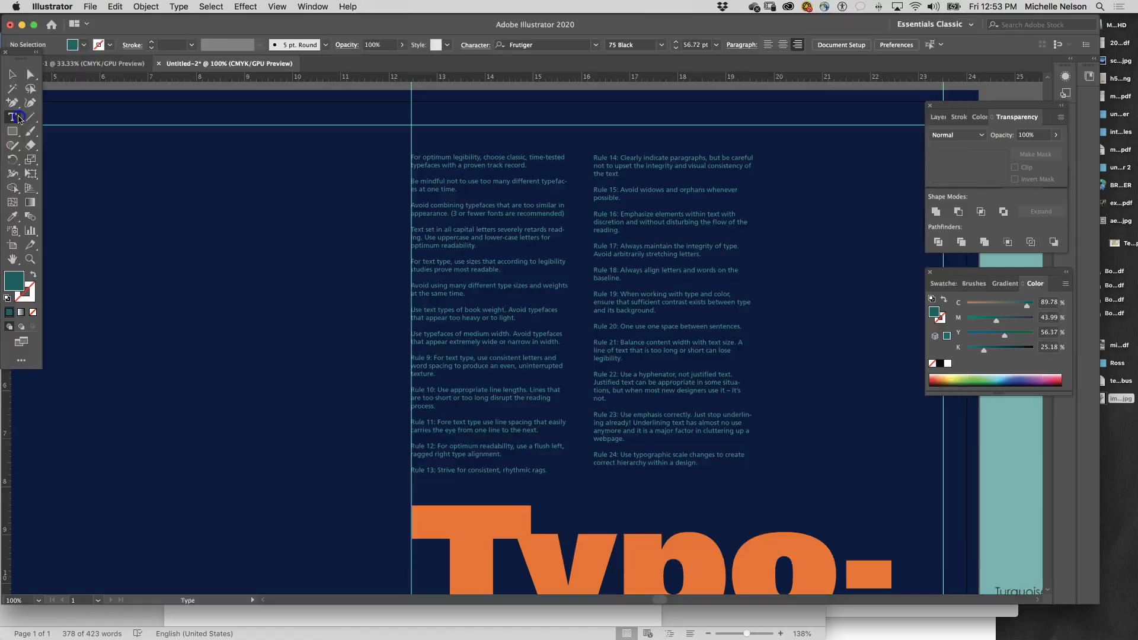
{"action": "left_click_drag", "start_coordinate": [432, 357], "coordinate": [379, 358]}
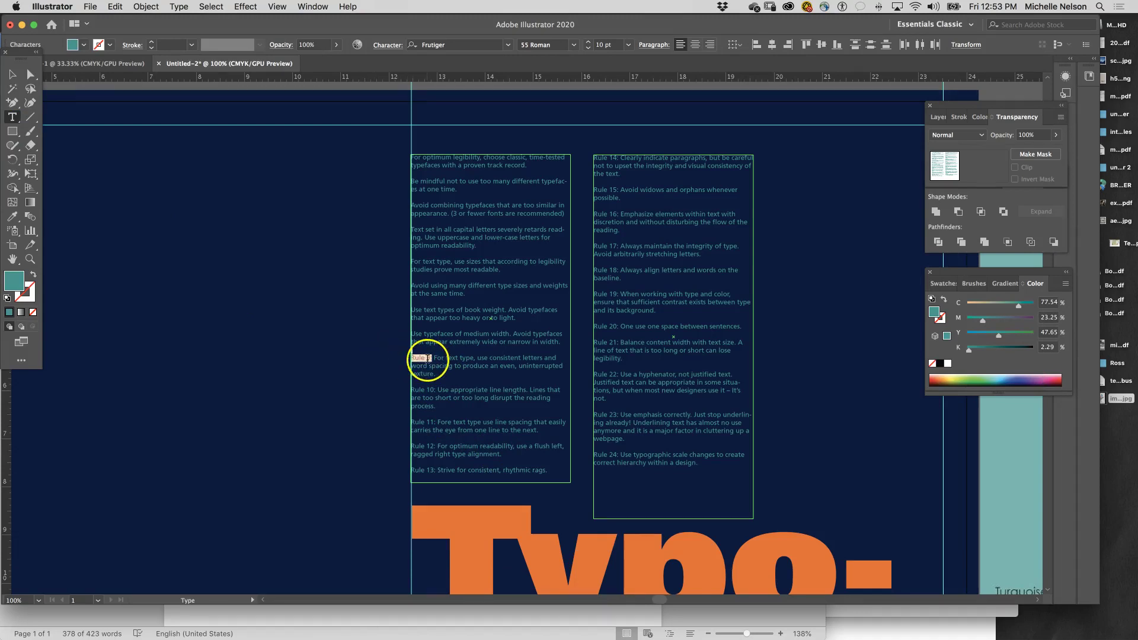
{"action": "key", "text": "BackSpace"}
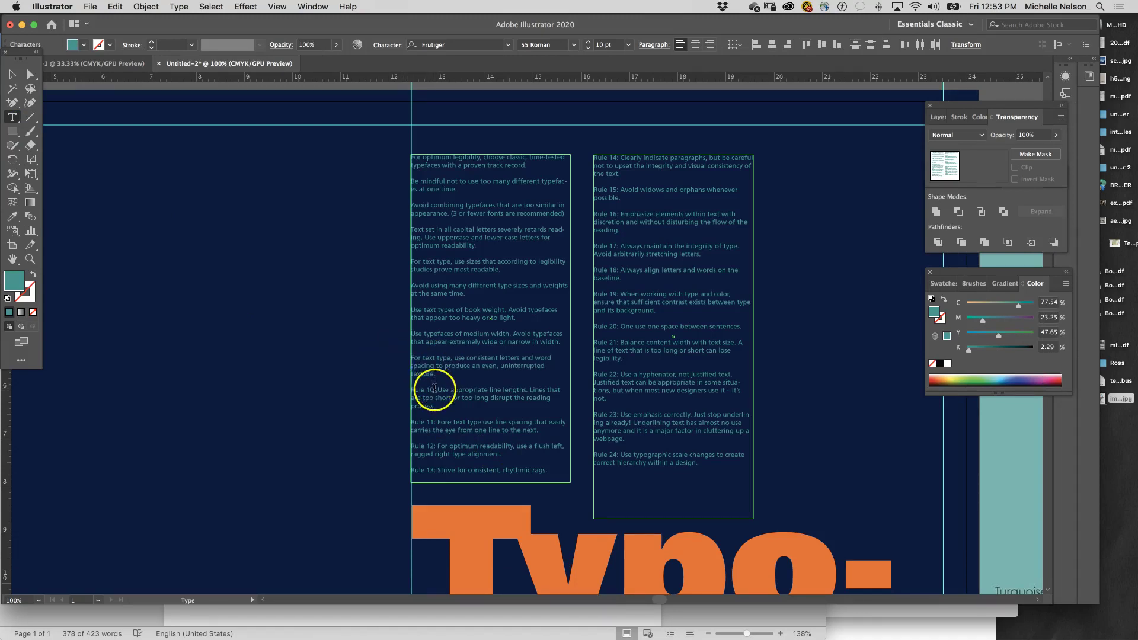
{"action": "key", "text": "BackSpace"}
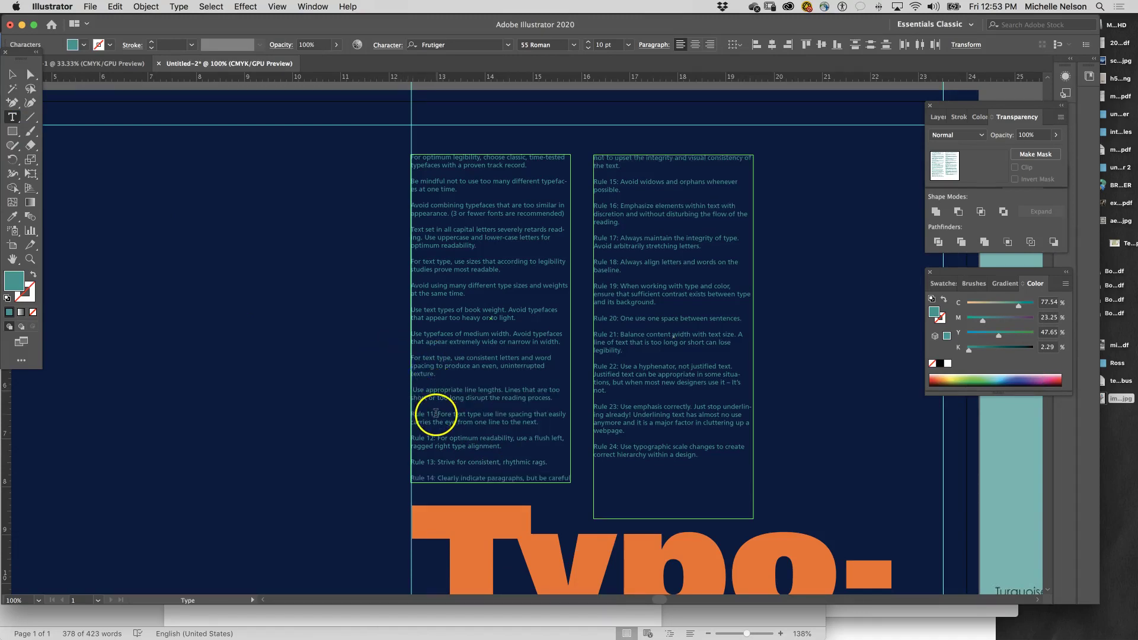
{"action": "key", "text": "BackSpace"}
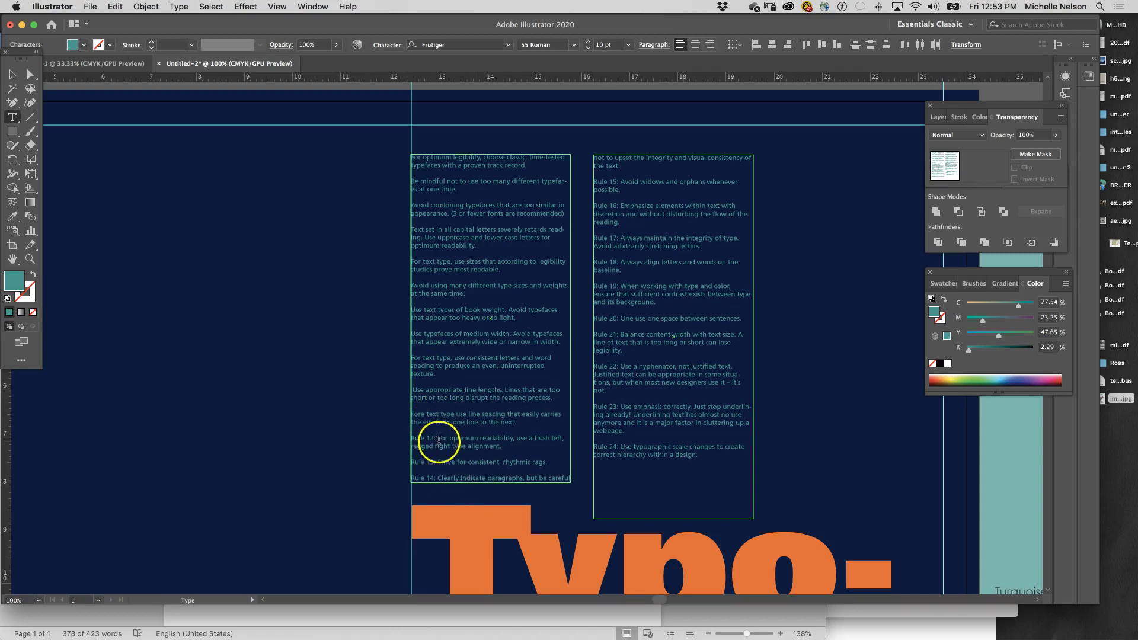
{"action": "key", "text": "BackSpace"}
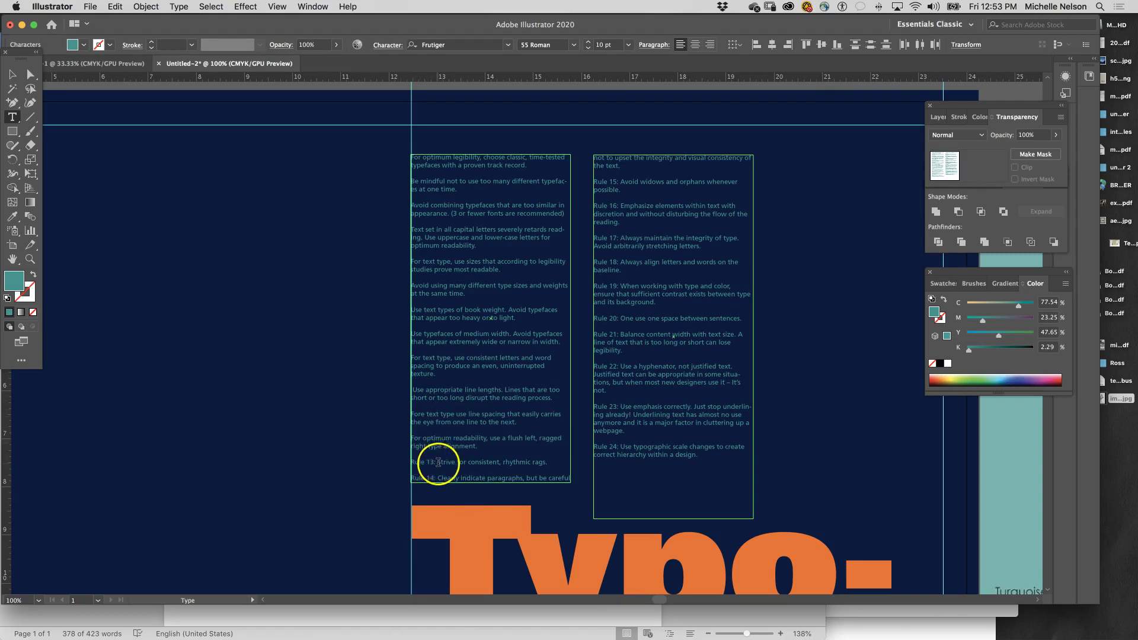
{"action": "key", "text": "BackSpace"}
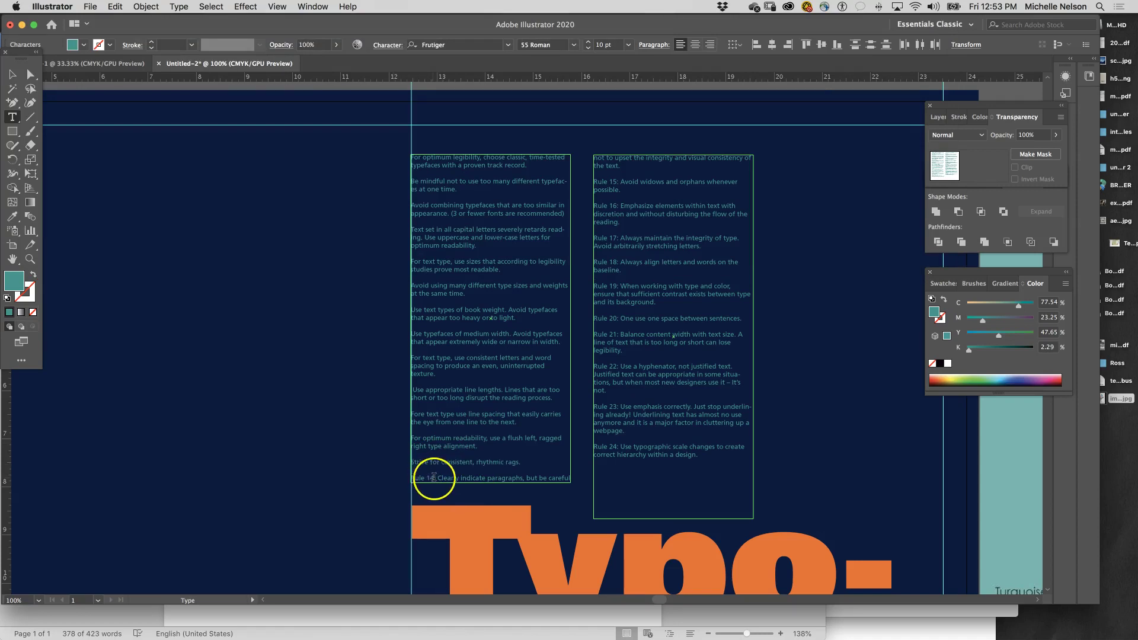
{"action": "key", "text": "BackSpace"}
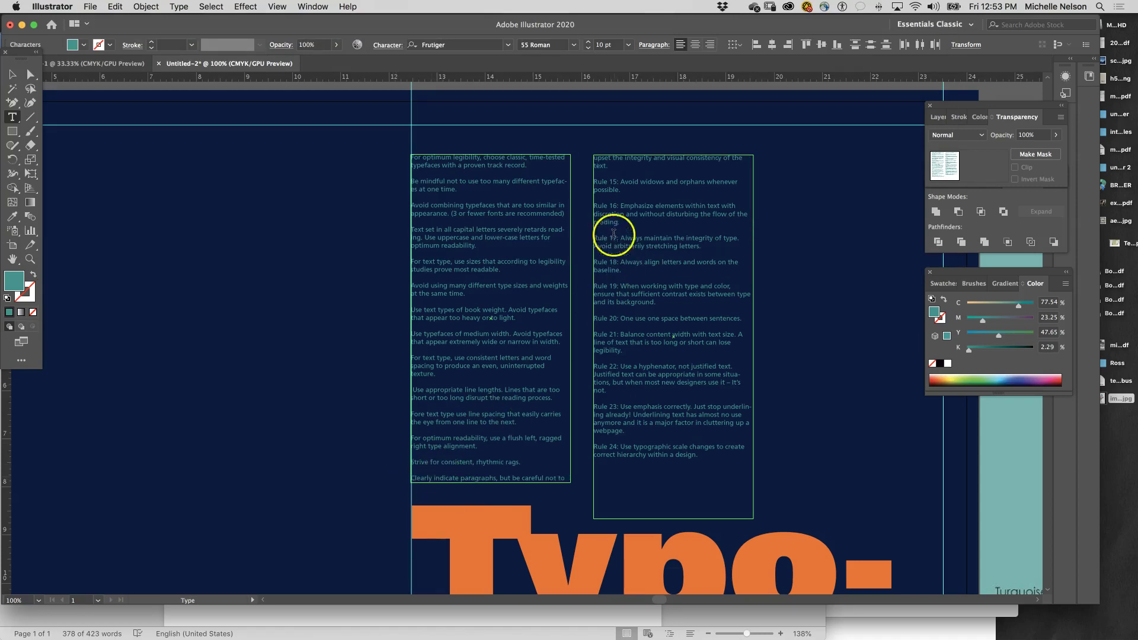
{"action": "key", "text": "Escape"}
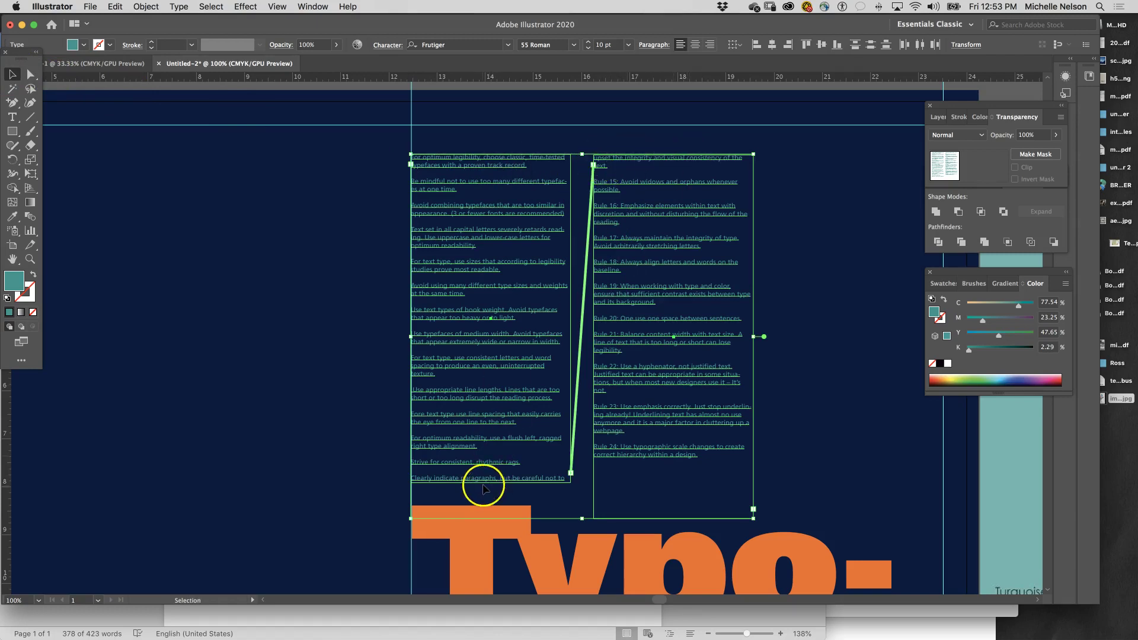
Extend the first column's text frame downward to just above "Typo-" so the "Clearly indicate paragraphs" rule fits entirely inside.
{"action": "left_click", "coordinate": [30, 74]}
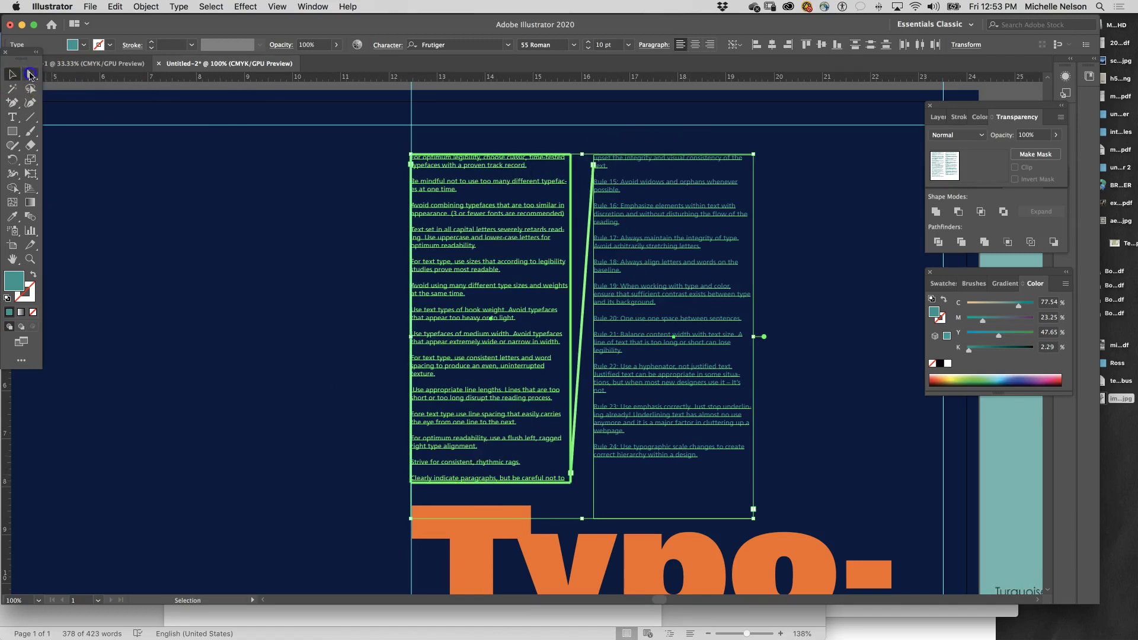
{"action": "left_click", "coordinate": [12, 76]}
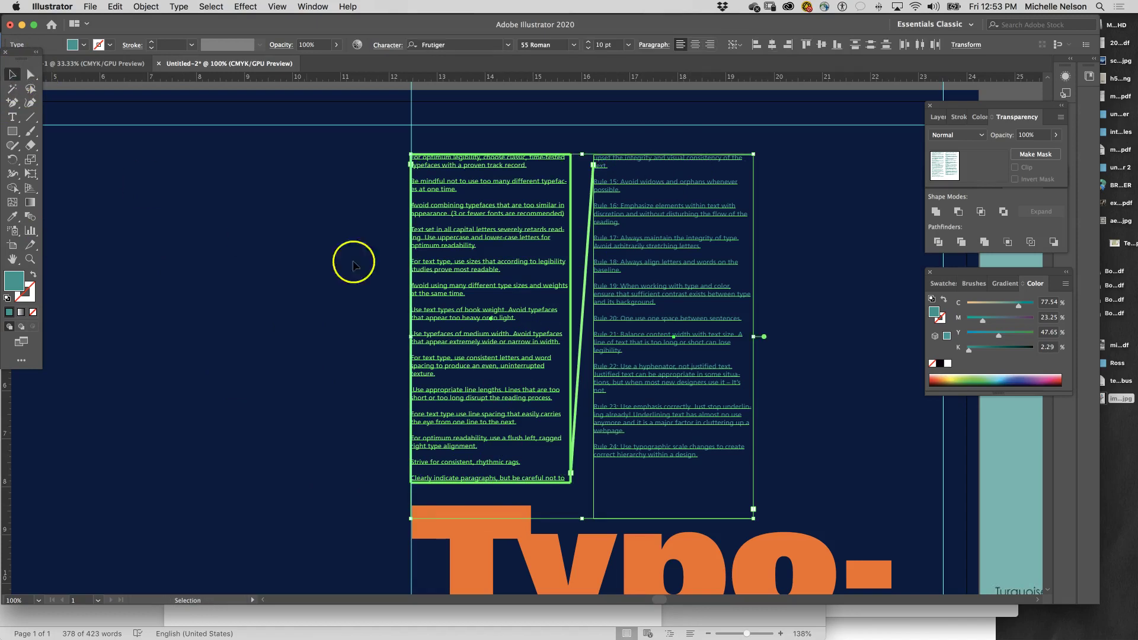
{"action": "left_click", "coordinate": [329, 266]}
{"action": "left_click", "coordinate": [457, 291]}
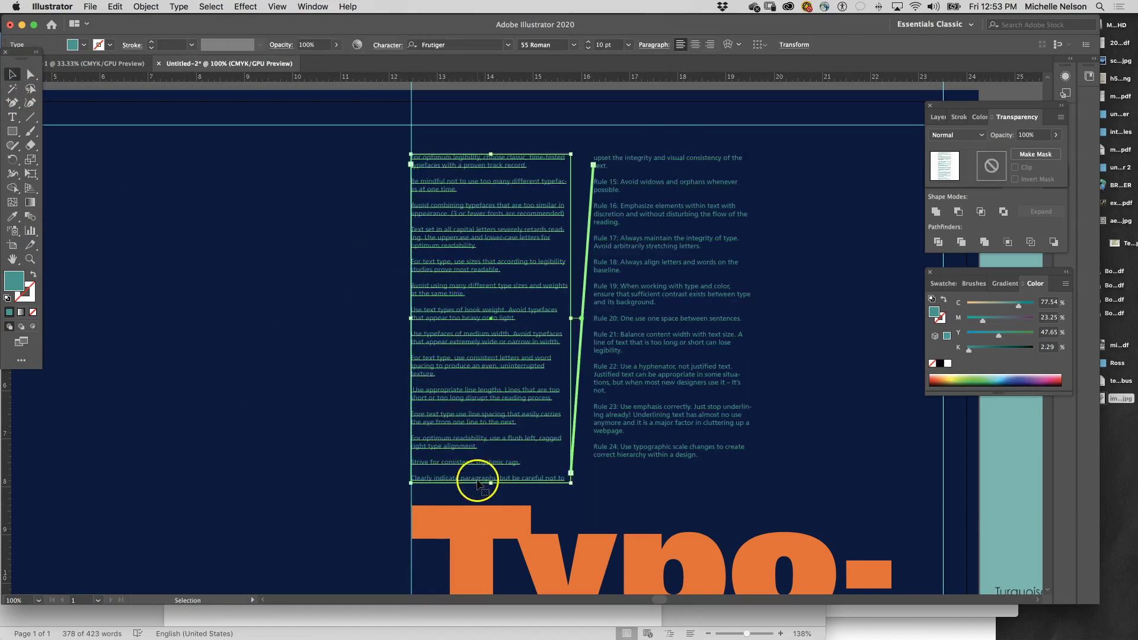
{"action": "left_click_drag", "start_coordinate": [489, 480], "coordinate": [488, 500]}
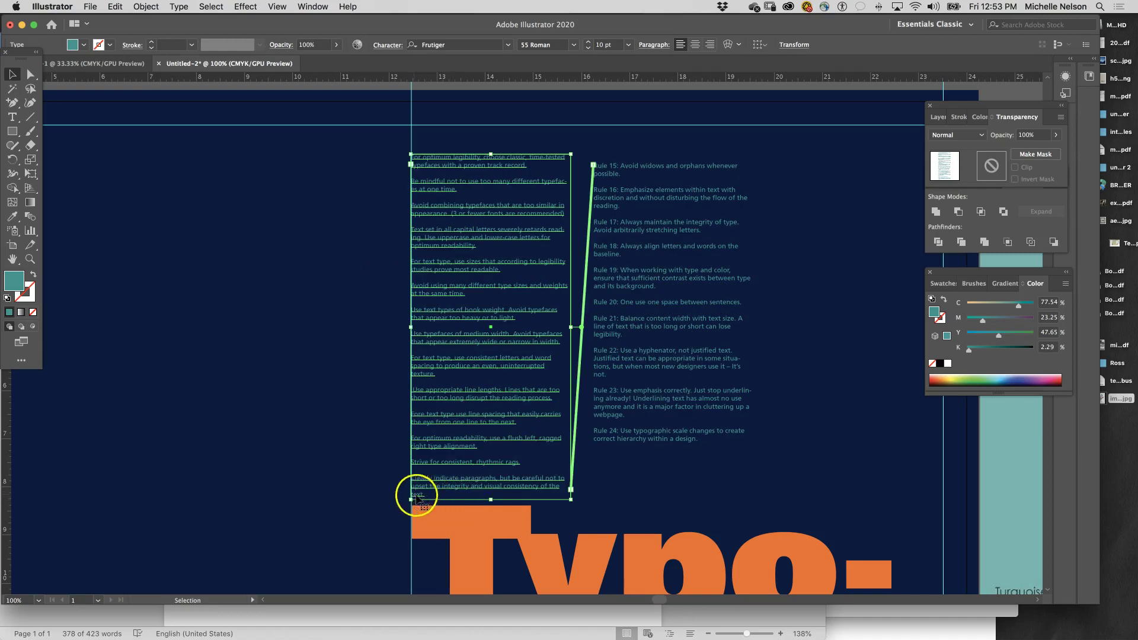
Break the first column's last rule before "the text." and remove the empty line at the start of the second column.
{"action": "left_click", "coordinate": [12, 117]}
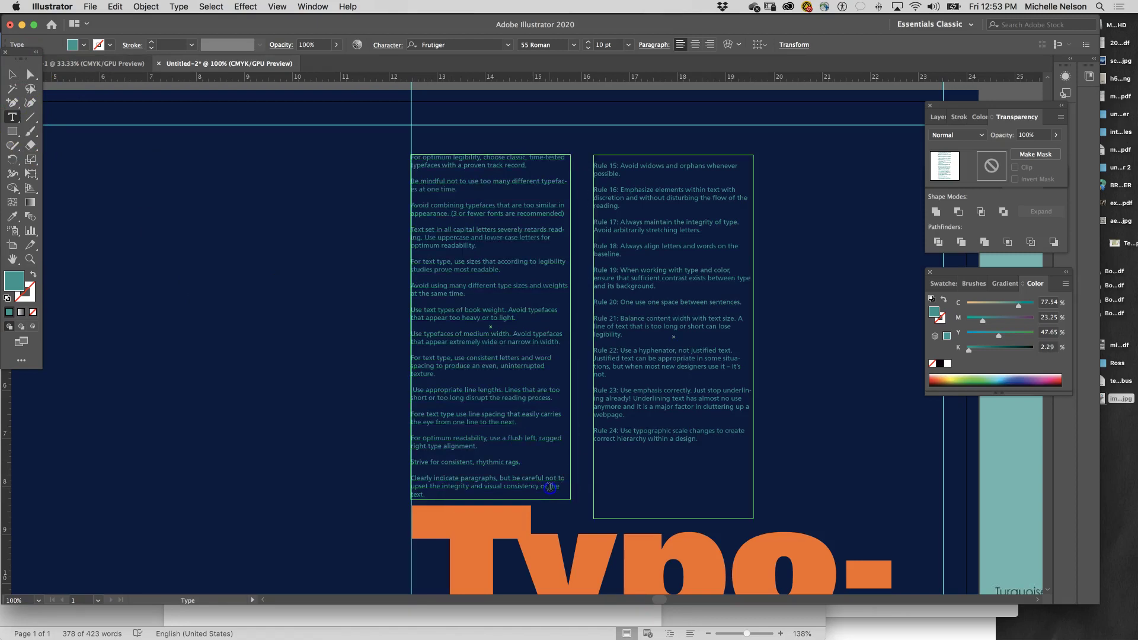
{"action": "left_click", "coordinate": [566, 492]}
{"action": "left_click", "coordinate": [595, 494]}
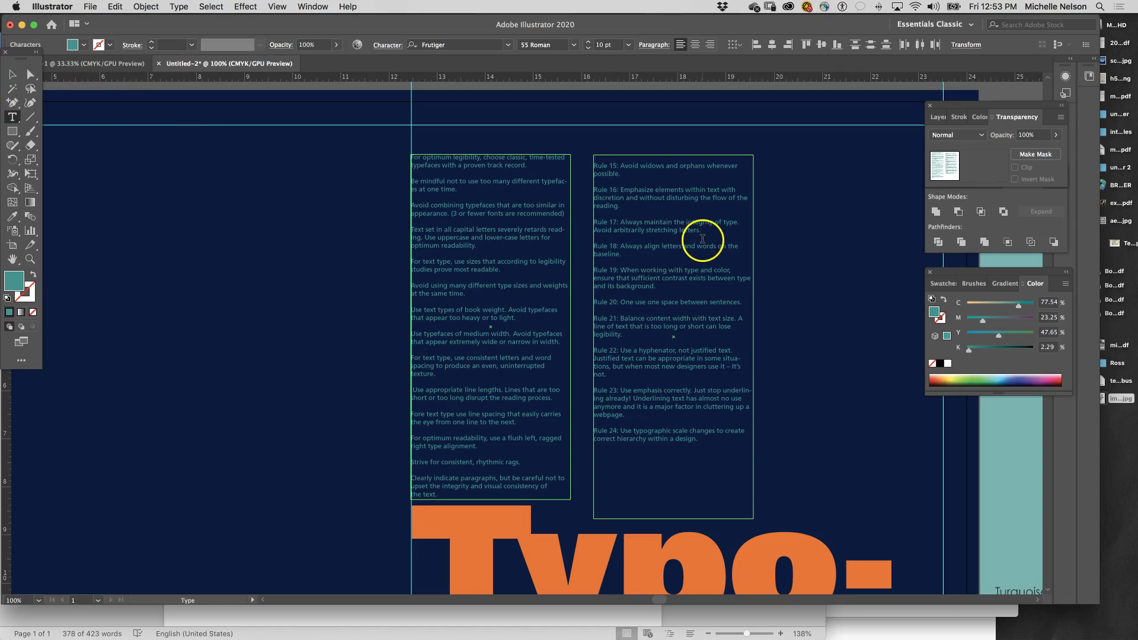
{"action": "key", "text": "BackSpace"}
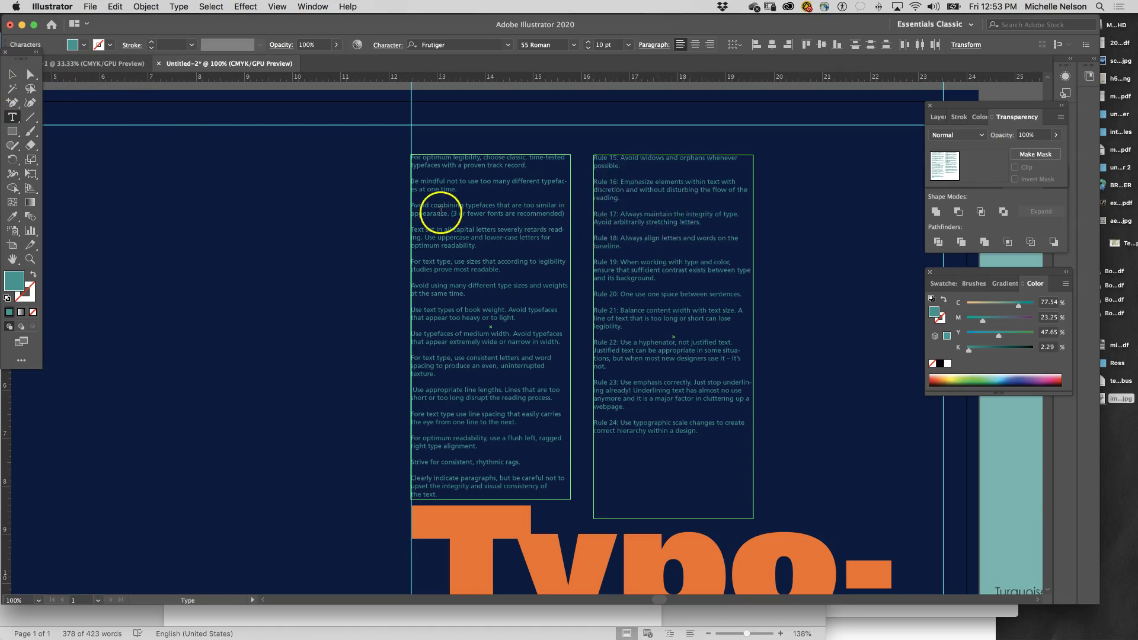
{"action": "key", "text": "Escape"}
Delete the prefixes "Rule 15:" through "Rule 19:" from the rules in the second text column.
{"action": "left_click", "coordinate": [12, 118]}
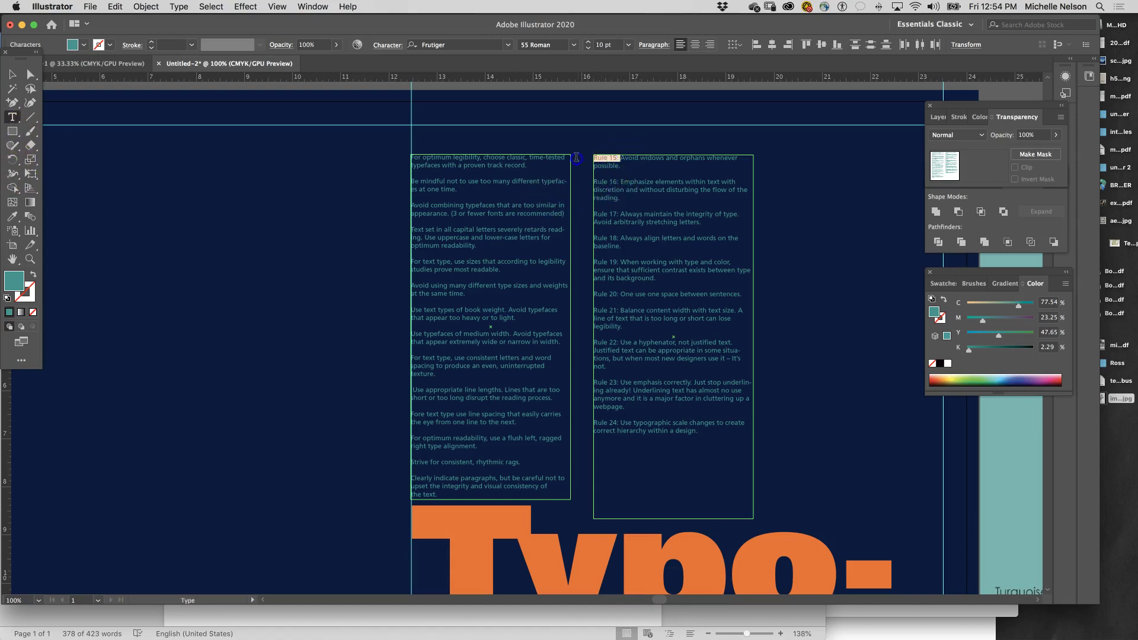
{"action": "key", "text": "BackSpace"}
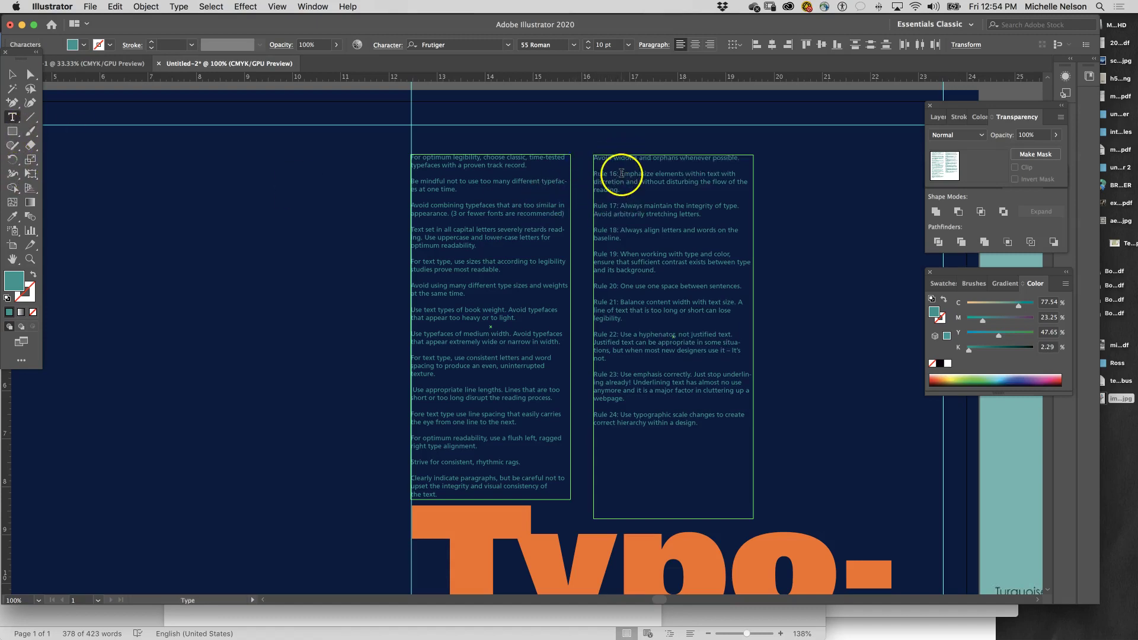
{"action": "key", "text": "BackSpace"}
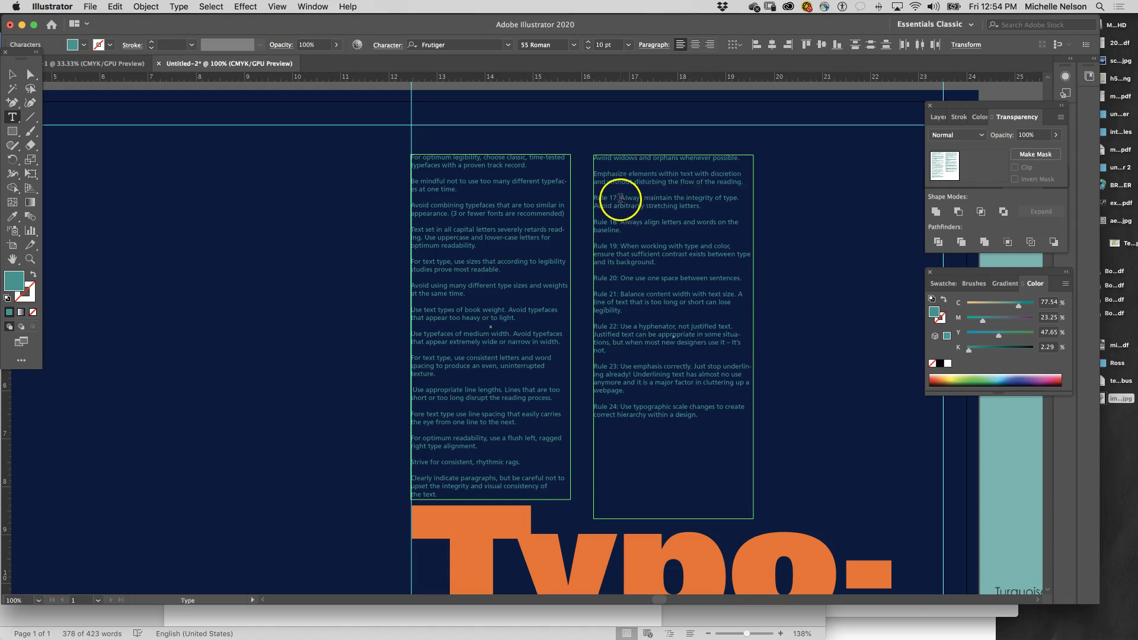
{"action": "key", "text": "BackSpace"}
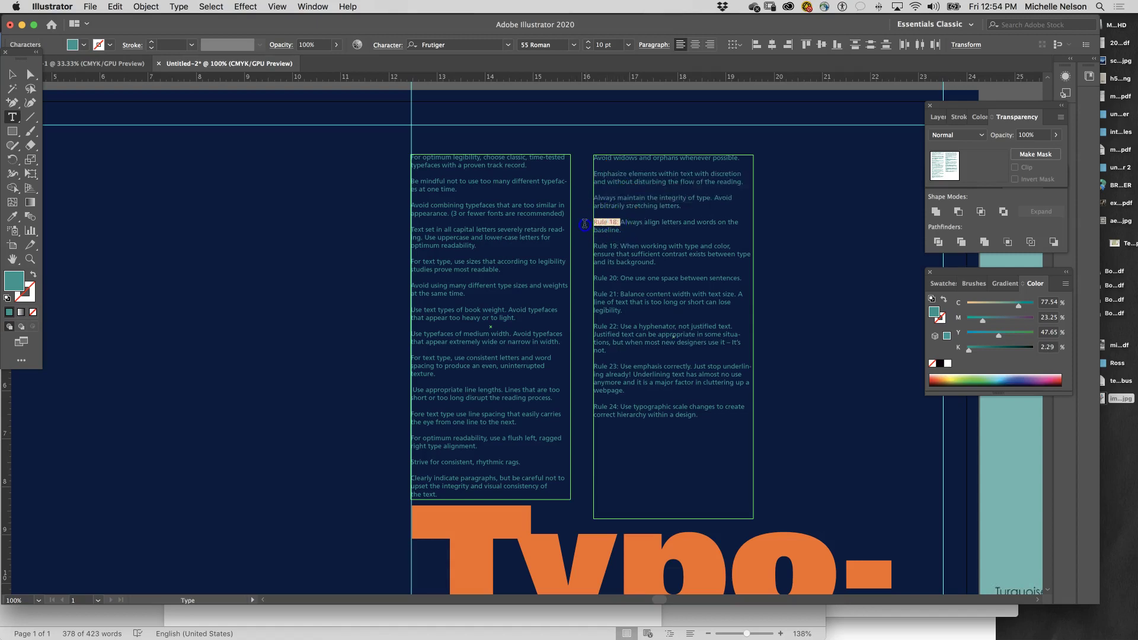
{"action": "key", "text": "BackSpace"}
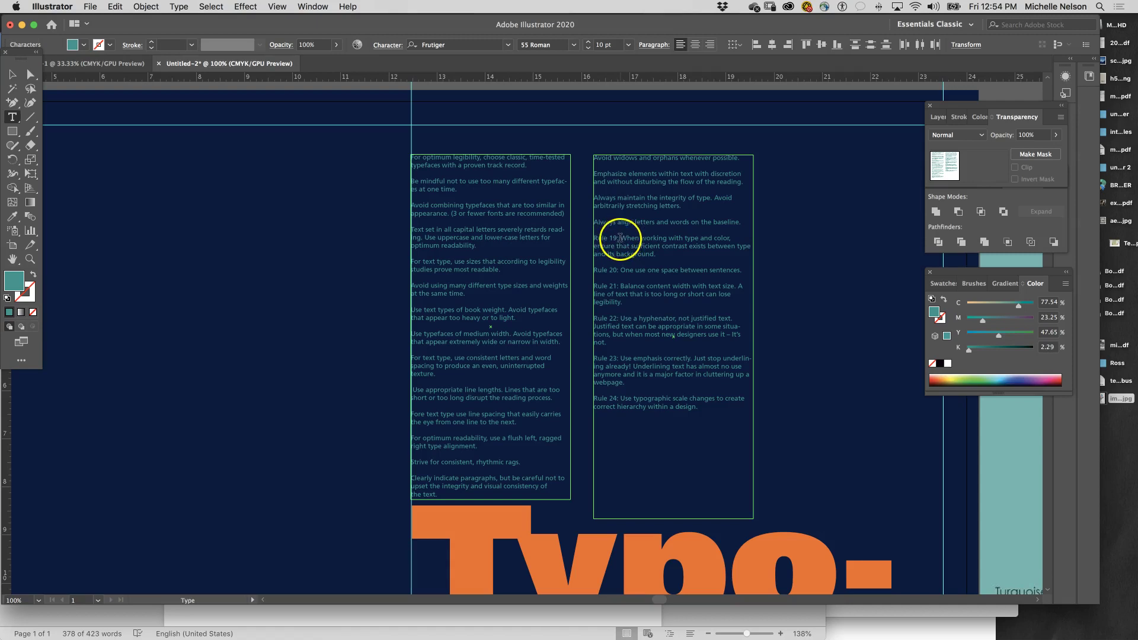
{"action": "key", "text": "BackSpace"}
Delete the prefixes "Rule 20:" through "Rule 24:" from the remaining rules in the second text column.
{"action": "left_click_drag", "start_coordinate": [618, 270], "coordinate": [585, 310]}
{"action": "key", "text": "BackSpace"}
{"action": "key", "text": "BackSpace"}
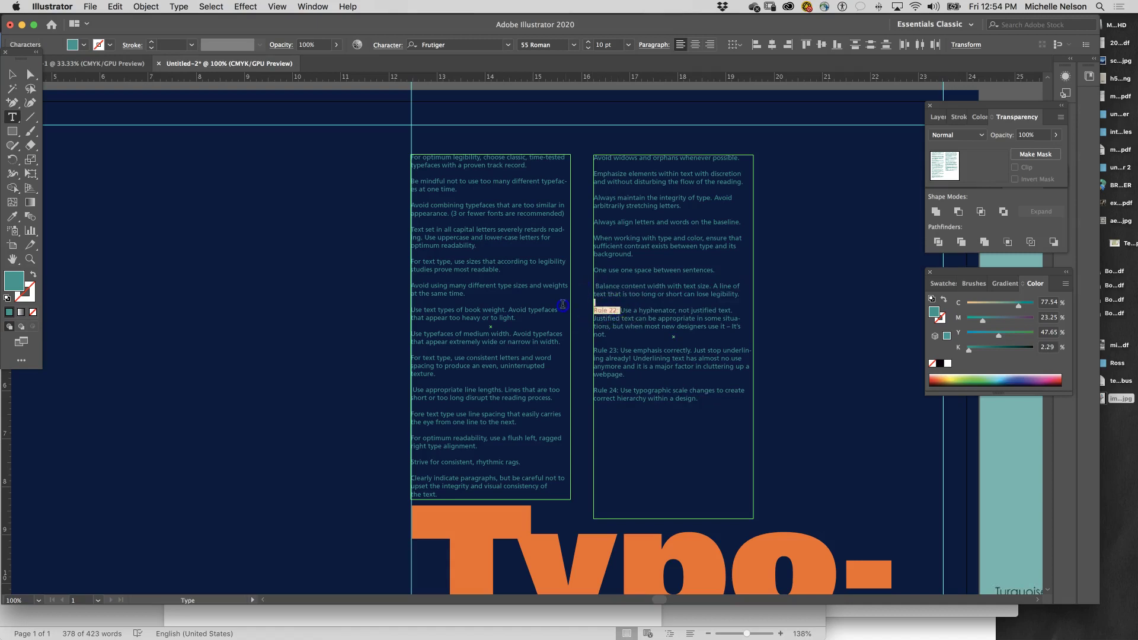
{"action": "key", "text": "BackSpace"}
{"action": "key", "text": "BackSpace"}
{"action": "key", "text": "Return"}
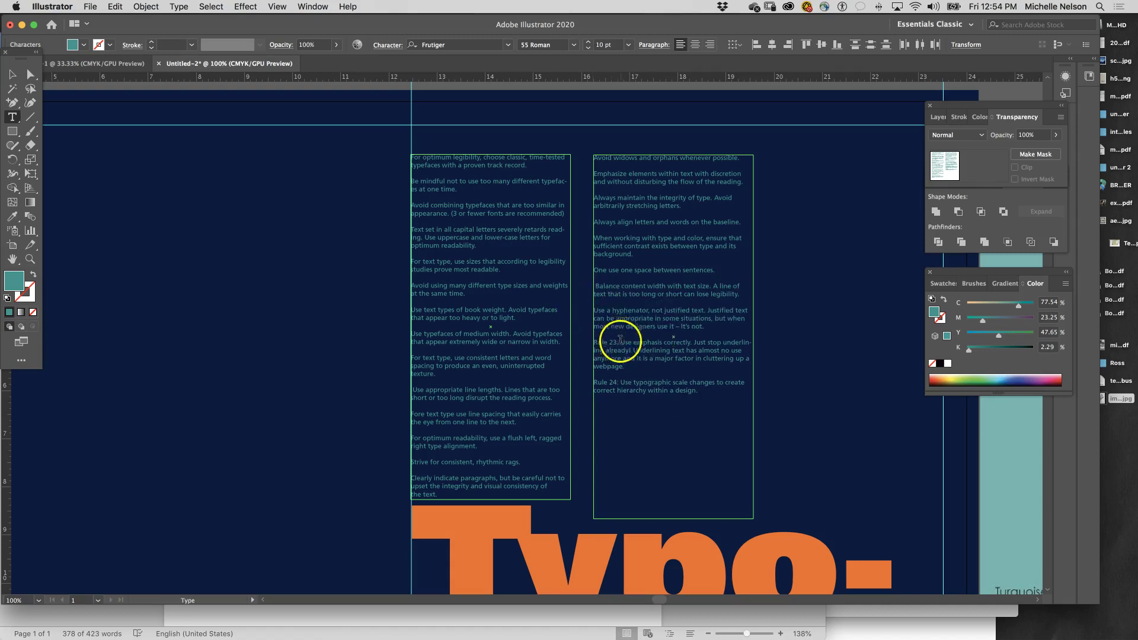
{"action": "left_click_drag", "start_coordinate": [619, 342], "coordinate": [593, 342]}
{"action": "key", "text": "BackSpace"}
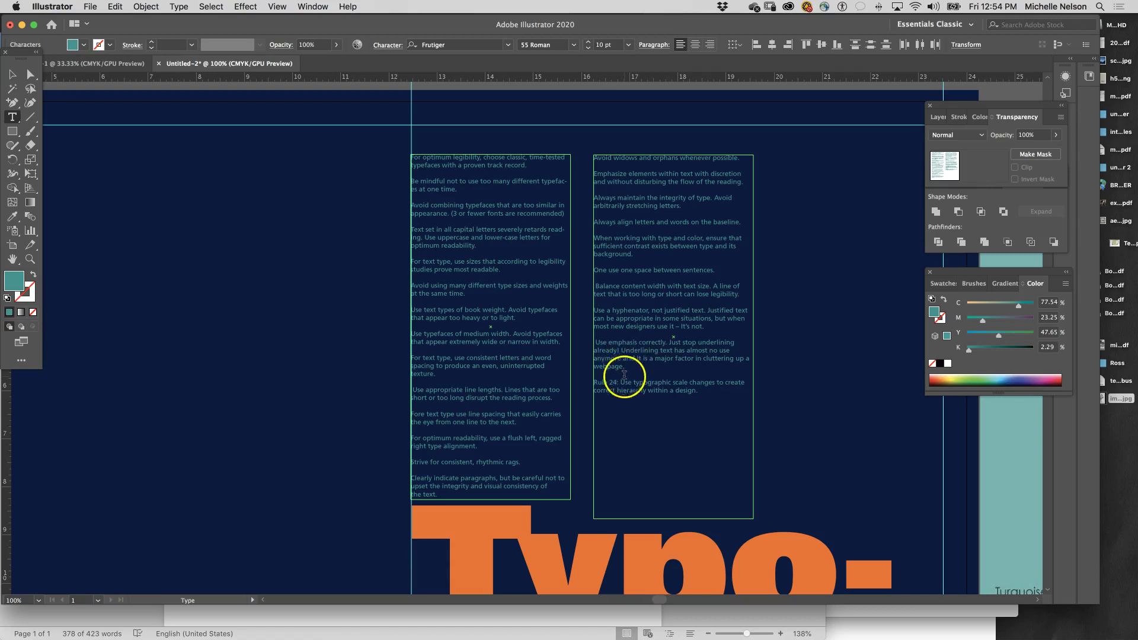
{"action": "left_click", "coordinate": [621, 382]}
{"action": "left_click_drag", "start_coordinate": [621, 382], "coordinate": [580, 381]}
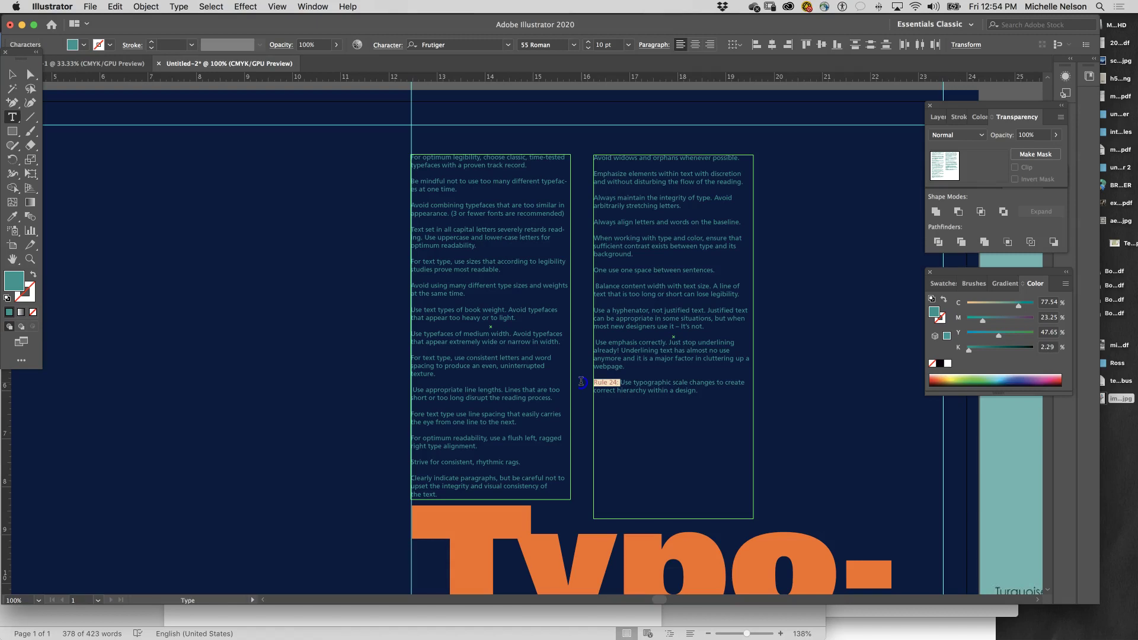
{"action": "key", "text": "BackSpace"}
Start a new paragraph before "Underlining text has almost no use" in the second column, and deselect the text.
{"action": "left_click", "coordinate": [620, 351]}
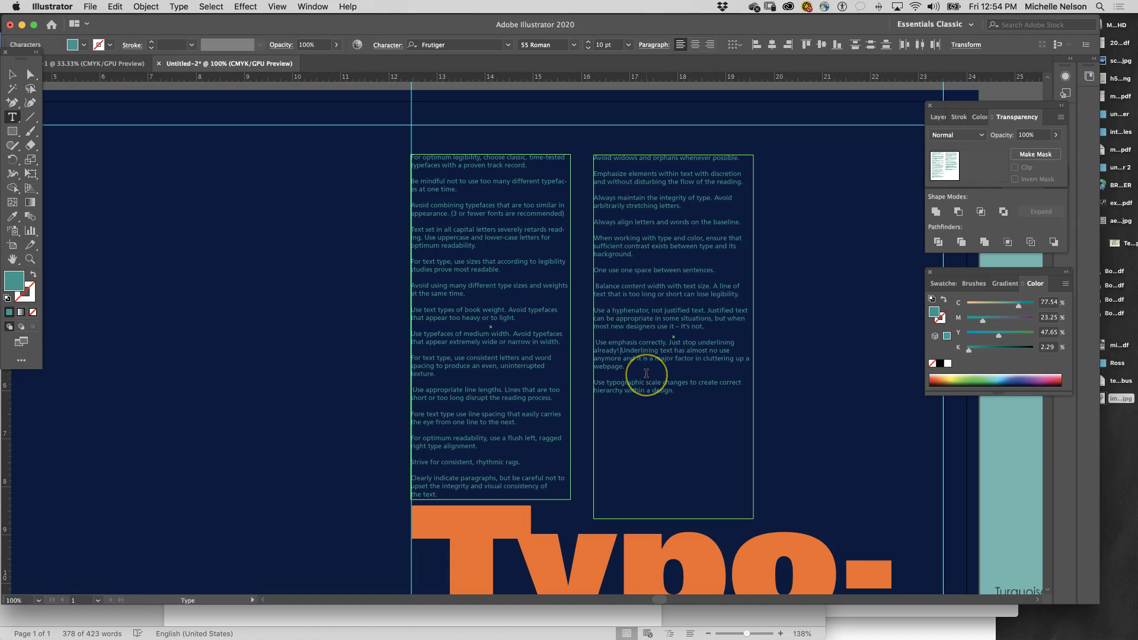
{"action": "key", "text": "Return"}
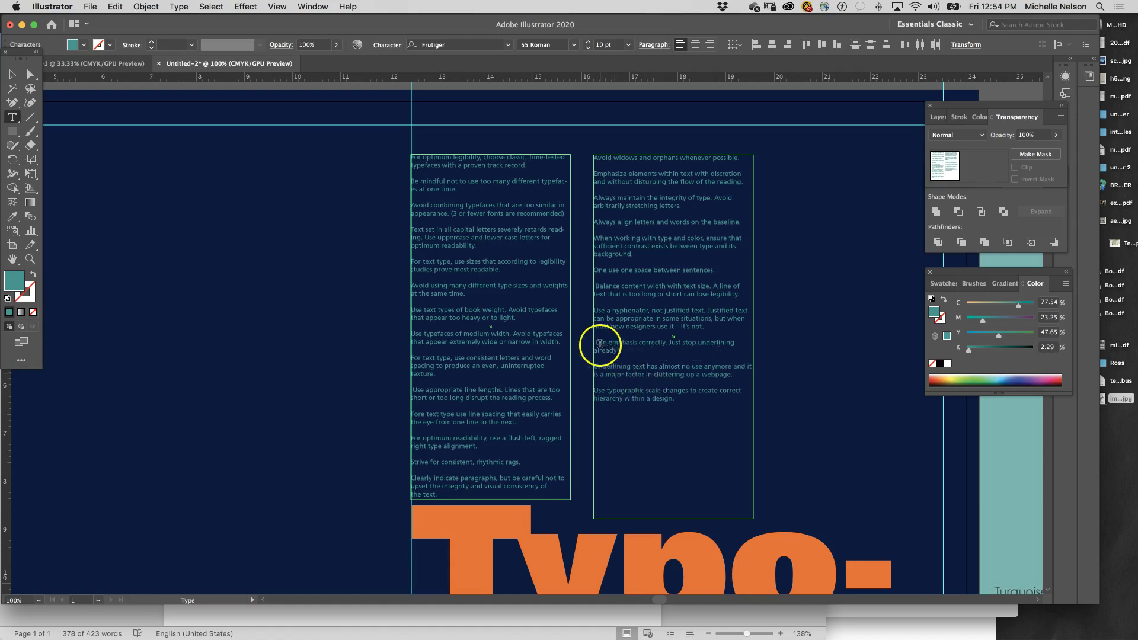
{"action": "left_click", "coordinate": [12, 77]}
{"action": "left_click", "coordinate": [185, 289]}
Review the whole poster layout, with the two rules columns above the orange headline.
{"action": "key", "text": "super+minus"}
{"action": "key", "text": "super+minus"}
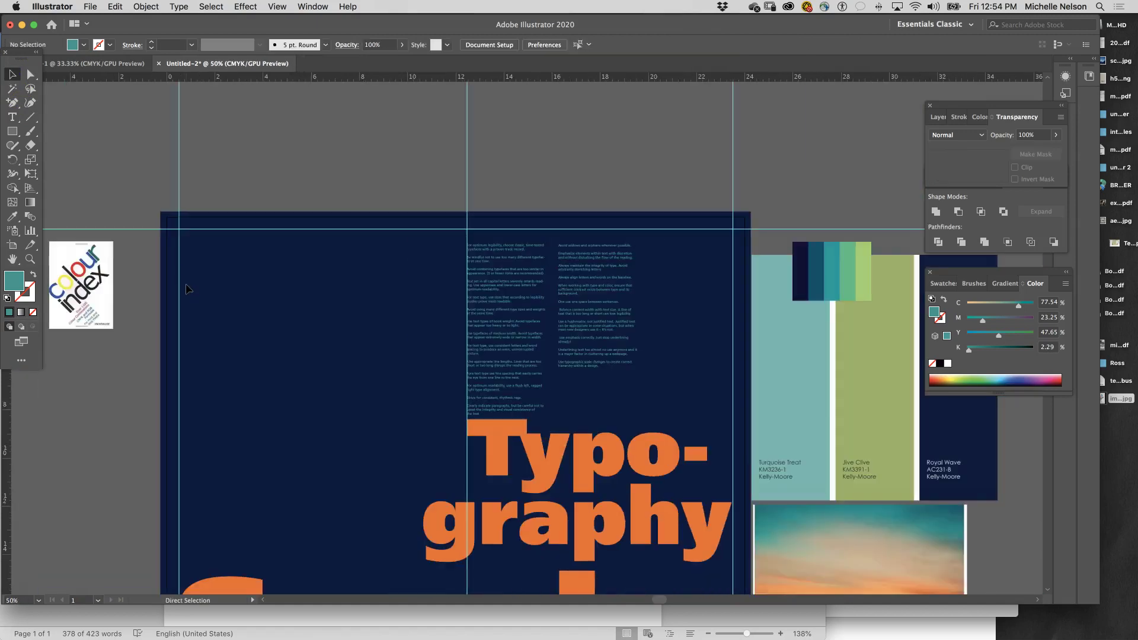
{"action": "scroll", "coordinate": [259, 357], "scroll_direction": "down", "scroll_amount": 5}
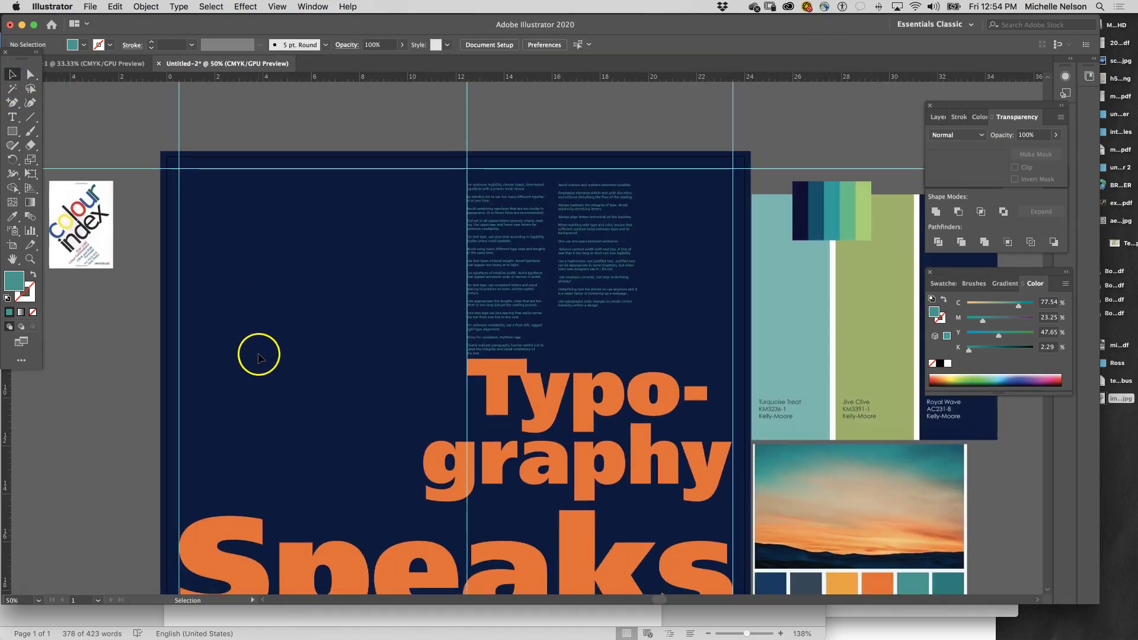
{"action": "scroll", "coordinate": [259, 357], "scroll_direction": "up", "scroll_amount": 1}
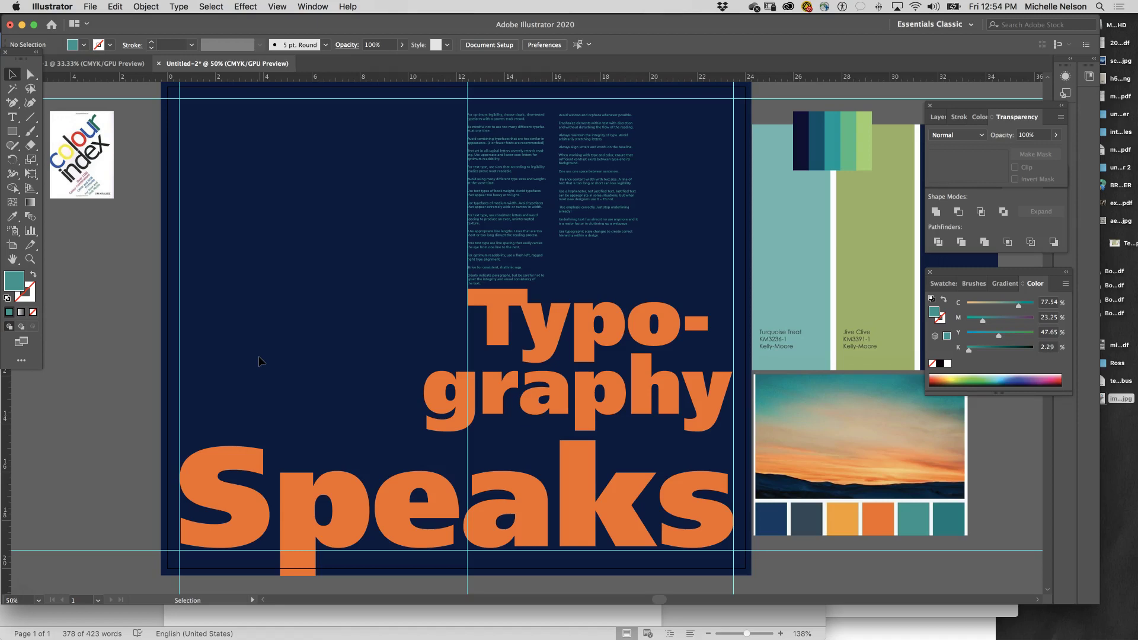
{"action": "left_click", "coordinate": [146, 93]}
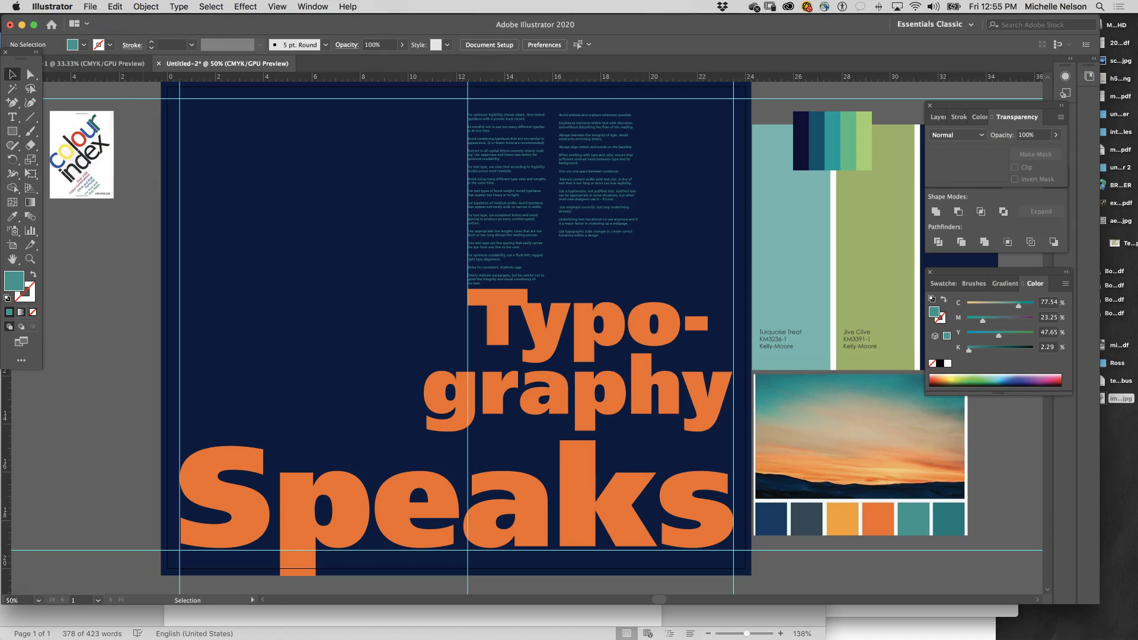